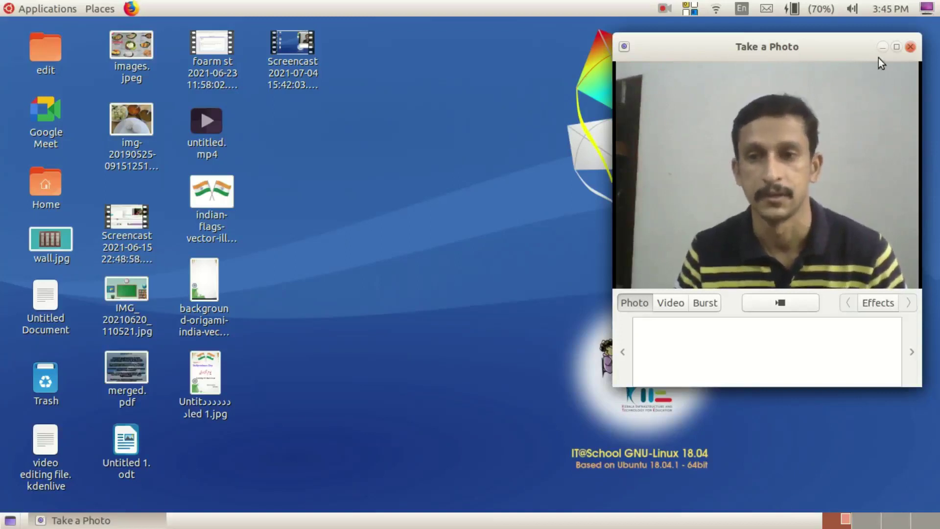
# - Close the Take a Photo window and open the system's text entry settings
pyautogui.click(910, 47)
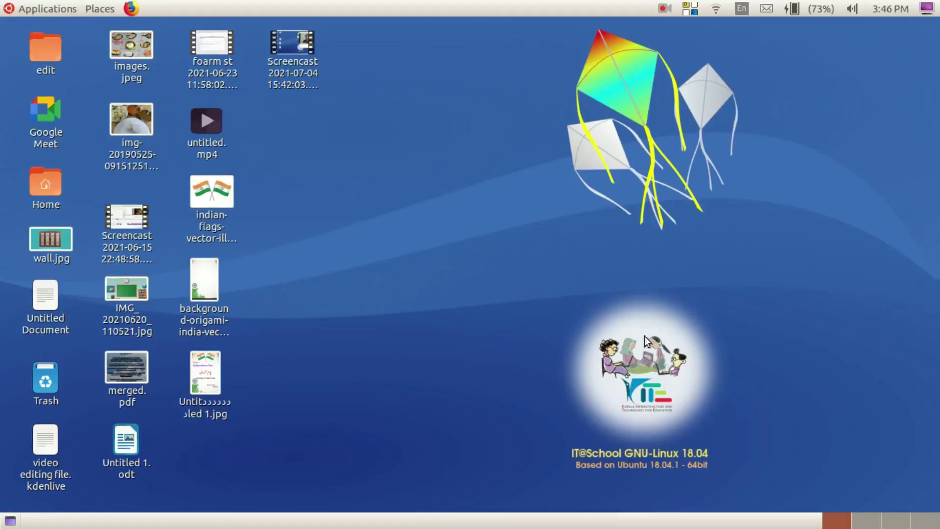
pyautogui.click(741, 9)
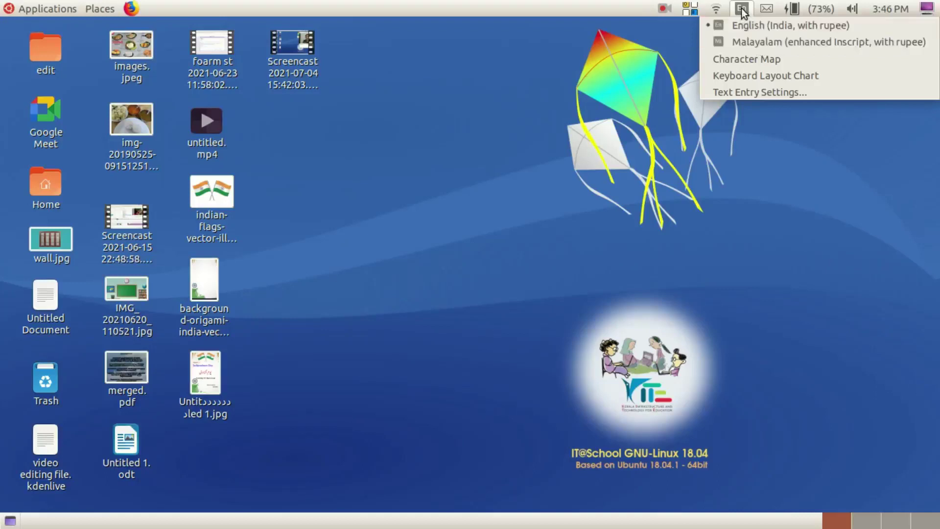
pyautogui.click(739, 93)
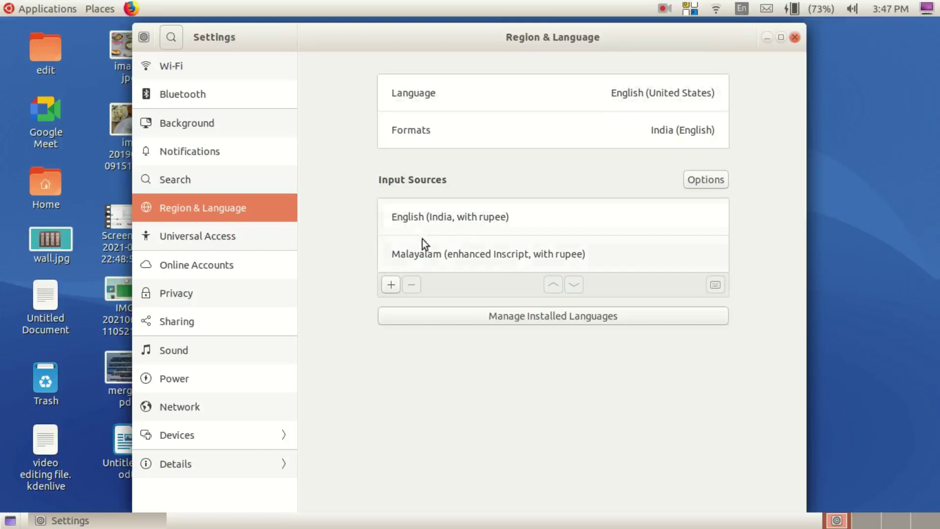
# - Start adding an input source and expand the language choices to the Other category
pyautogui.click(391, 285)
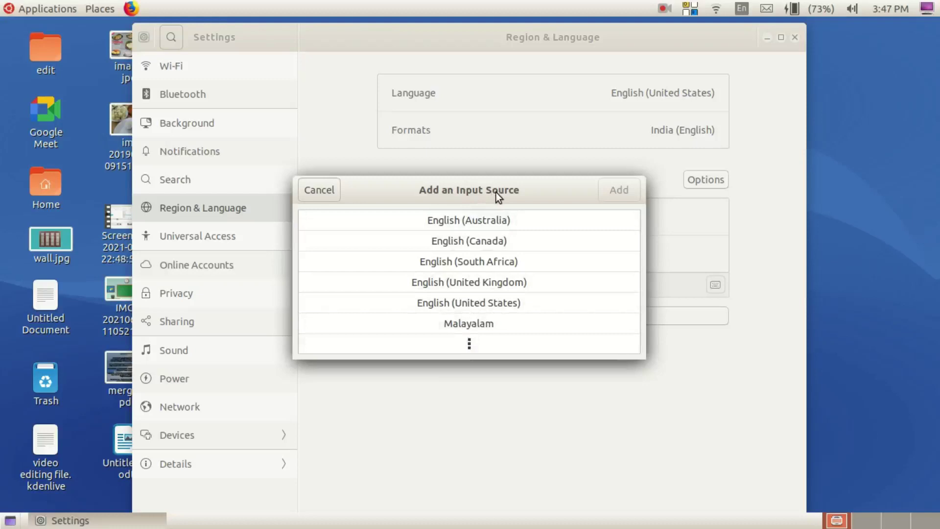
pyautogui.moveTo(495, 192); pyautogui.dragTo(501, 152)
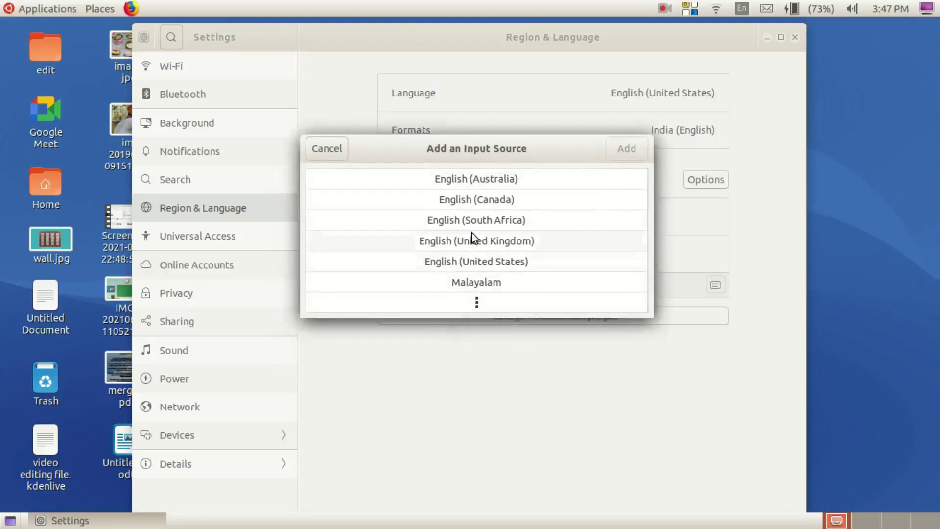
pyautogui.click(476, 306)
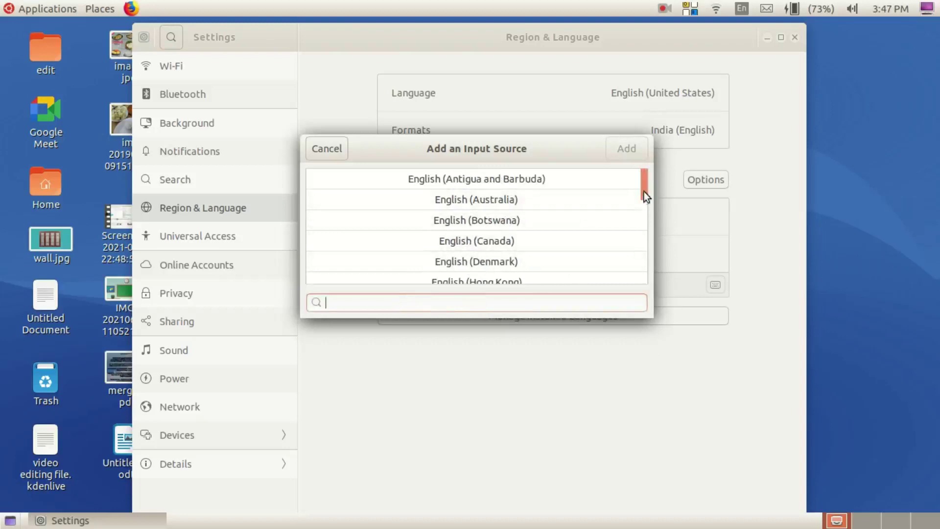
pyautogui.moveTo(644, 186); pyautogui.dragTo(646, 288)
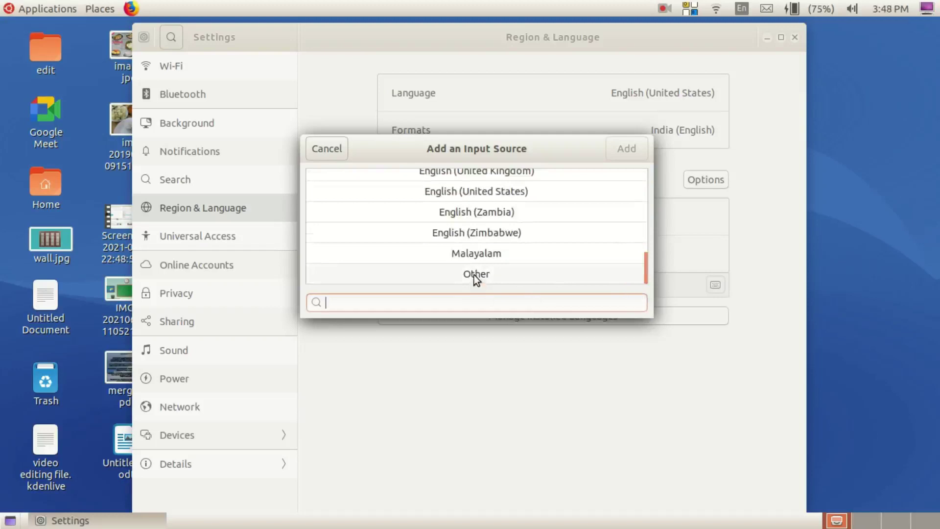
pyautogui.click(462, 281)
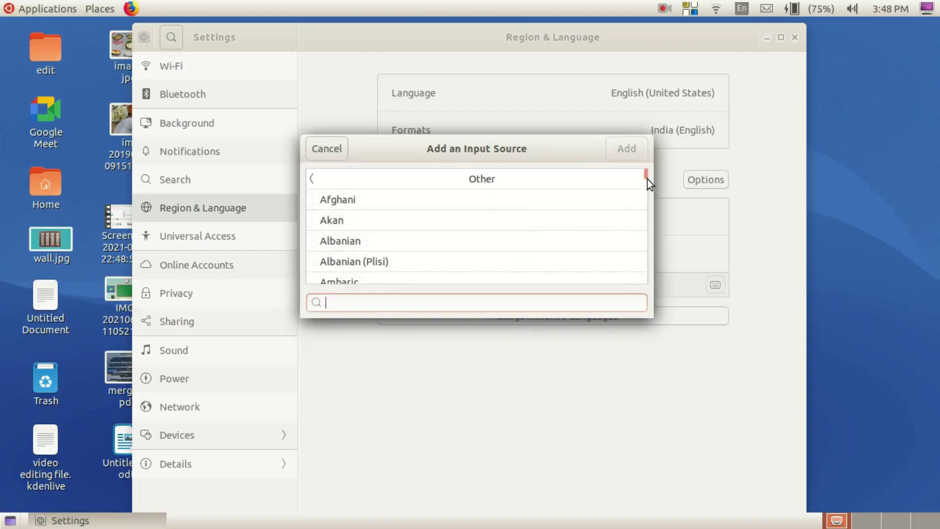
# - Find the Urdu layouts among the other languages and add Urdu (Pakistan) as an input source
pyautogui.moveTo(642, 175); pyautogui.dragTo(640, 262)
pyautogui.scroll(-10, 356, 224)
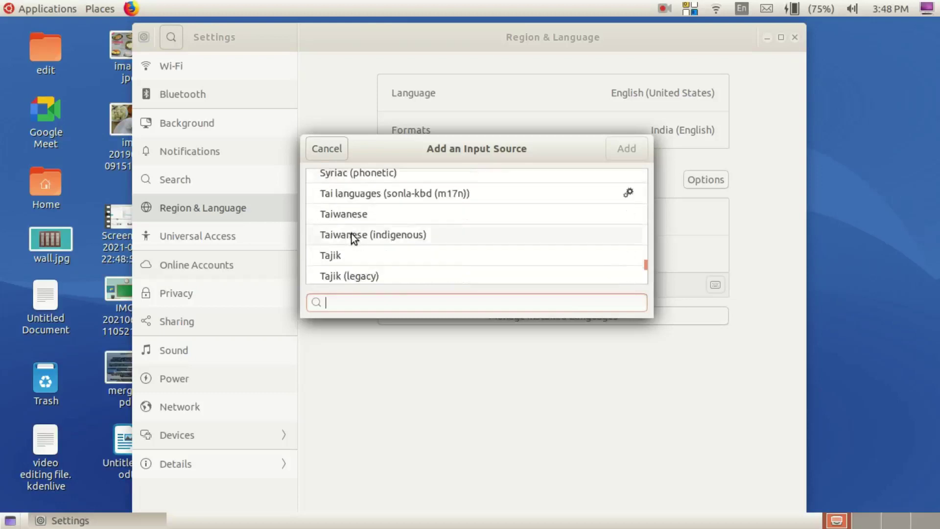
pyautogui.scroll(-10, 348, 235)
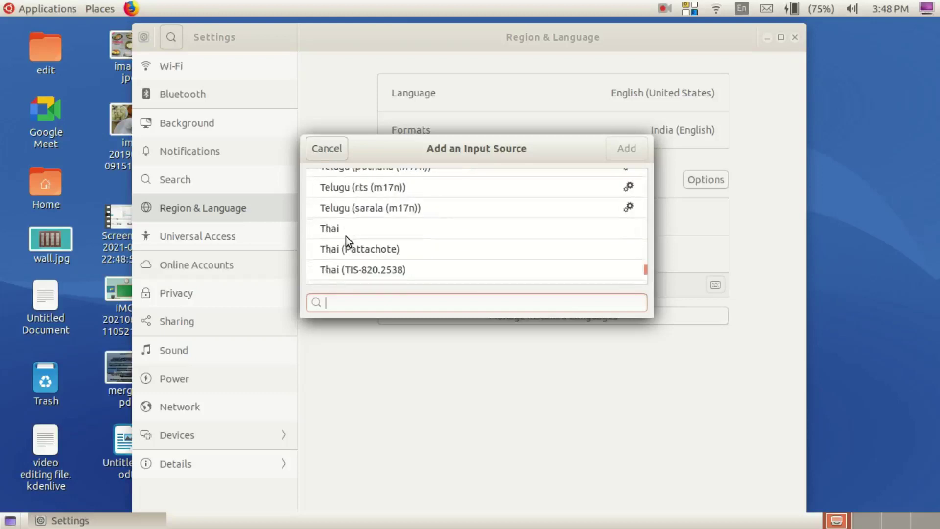
pyautogui.scroll(-10, 347, 237)
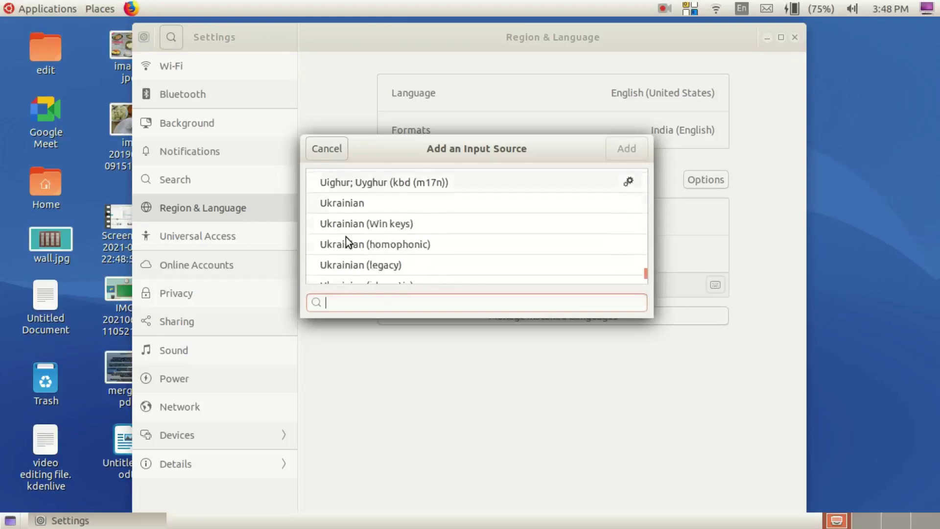
pyautogui.scroll(-1, 349, 232)
pyautogui.scroll(3, 354, 214)
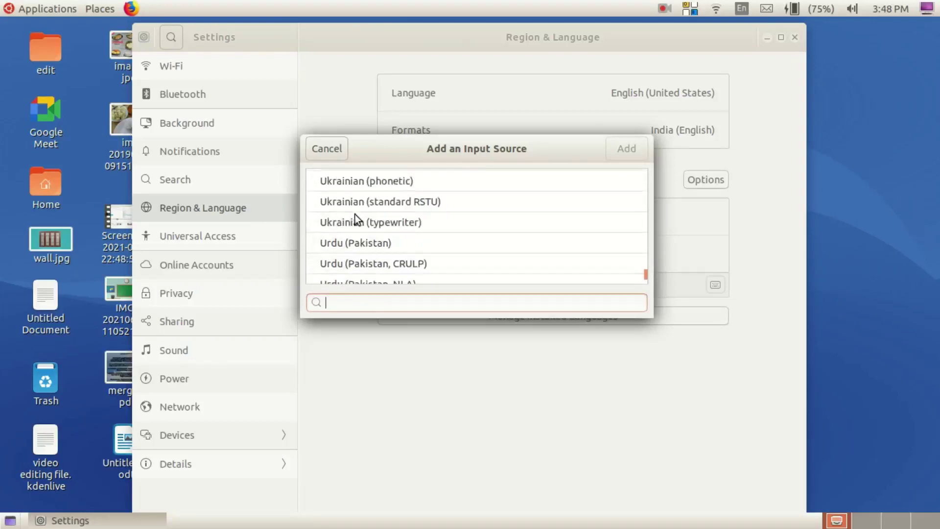
pyautogui.scroll(-1, 355, 213)
pyautogui.scroll(2, 349, 205)
pyautogui.scroll(1, 348, 203)
pyautogui.scroll(-3, 347, 206)
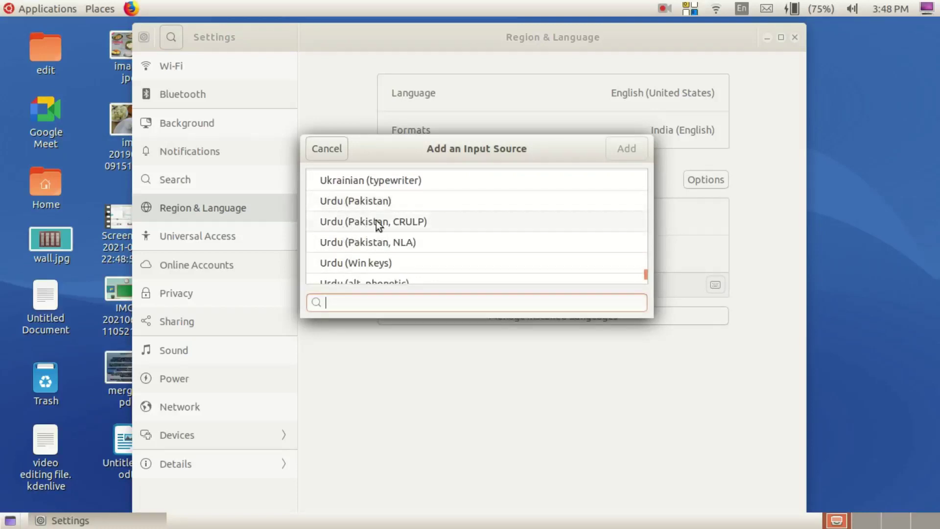
pyautogui.scroll(-1, 369, 234)
pyautogui.scroll(-1, 372, 245)
pyautogui.scroll(-1, 375, 247)
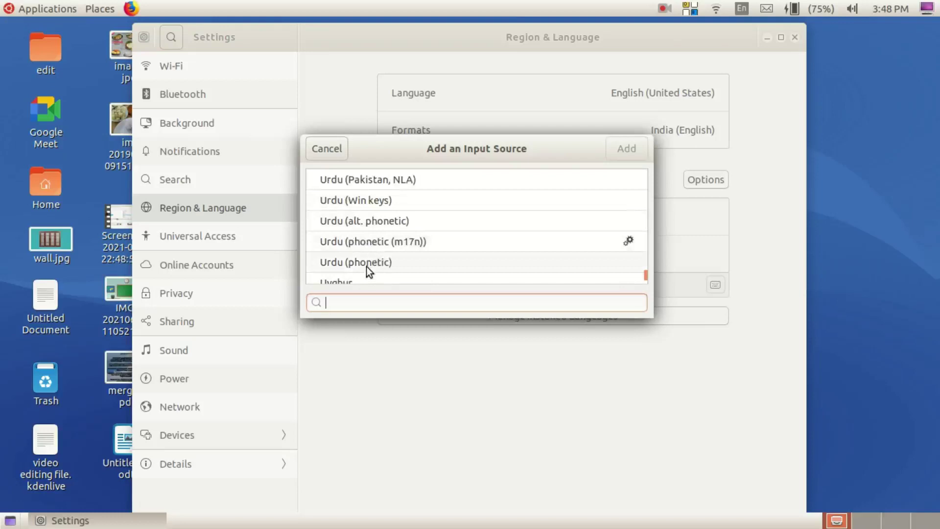
pyautogui.scroll(2, 369, 256)
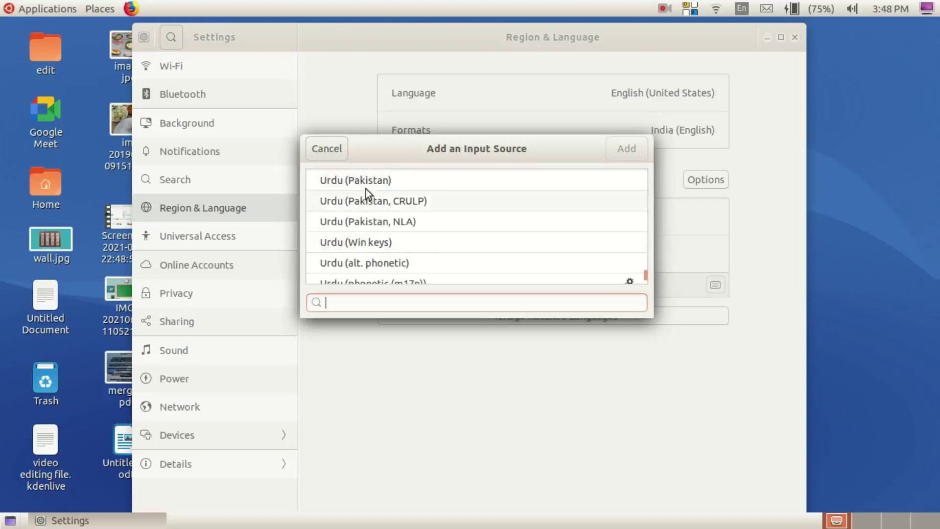
pyautogui.scroll(-2, 367, 205)
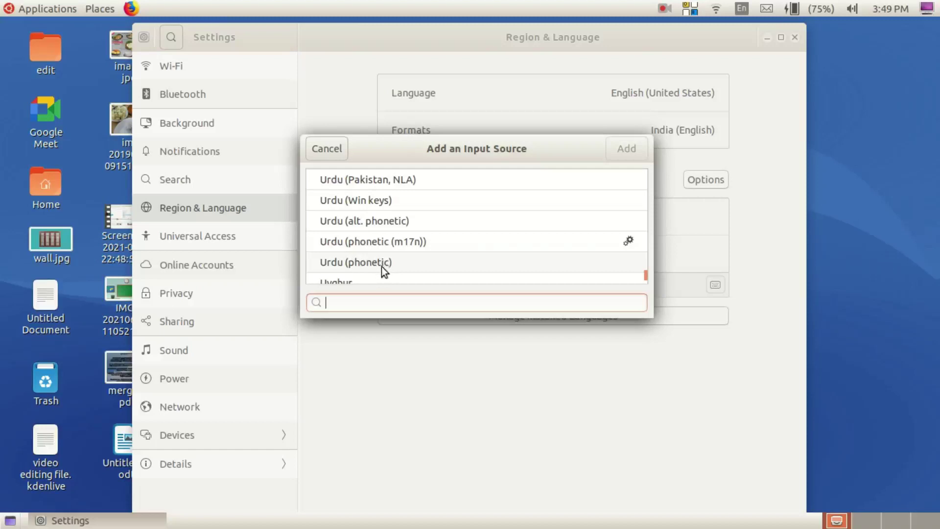
pyautogui.scroll(4, 376, 265)
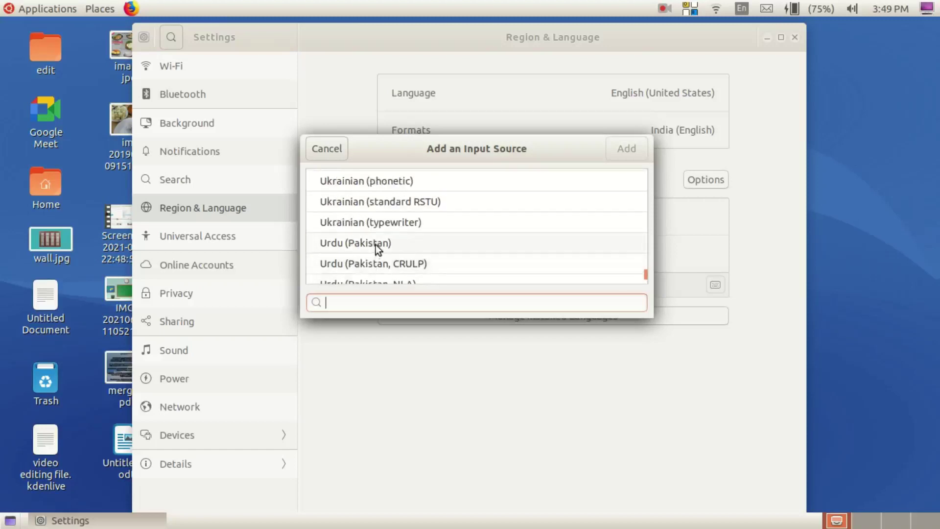
pyautogui.click(375, 245)
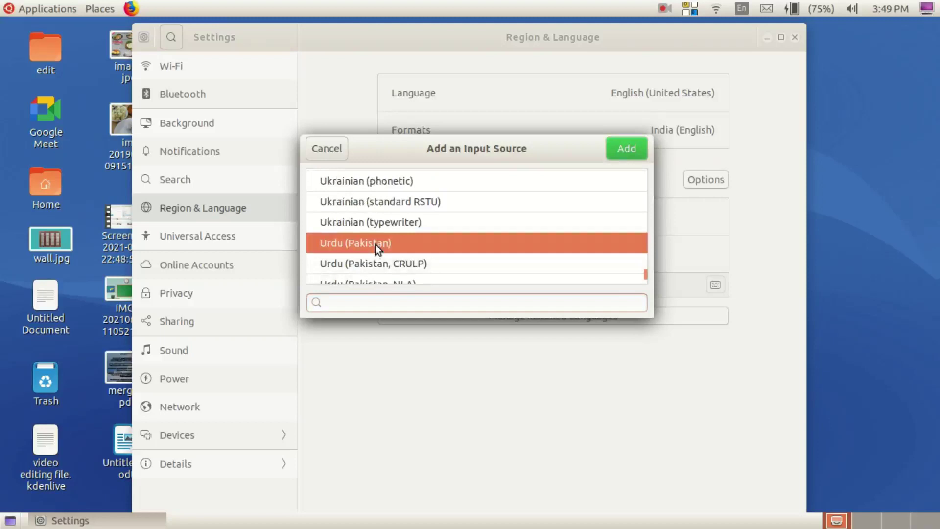
pyautogui.click(624, 150)
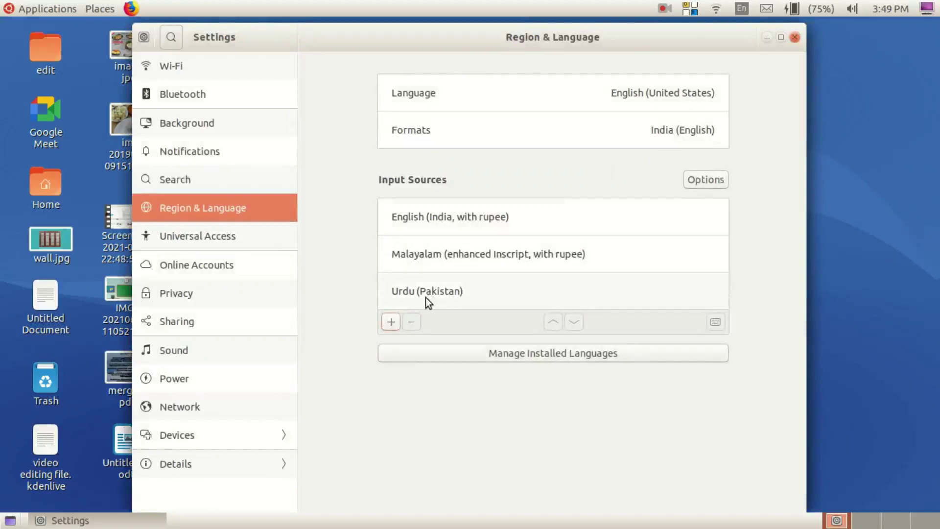
# - Check the keyboard layouts offered by the system's language indicator without switching, and select the Urdu (Pakistan) input source
pyautogui.click(742, 9)
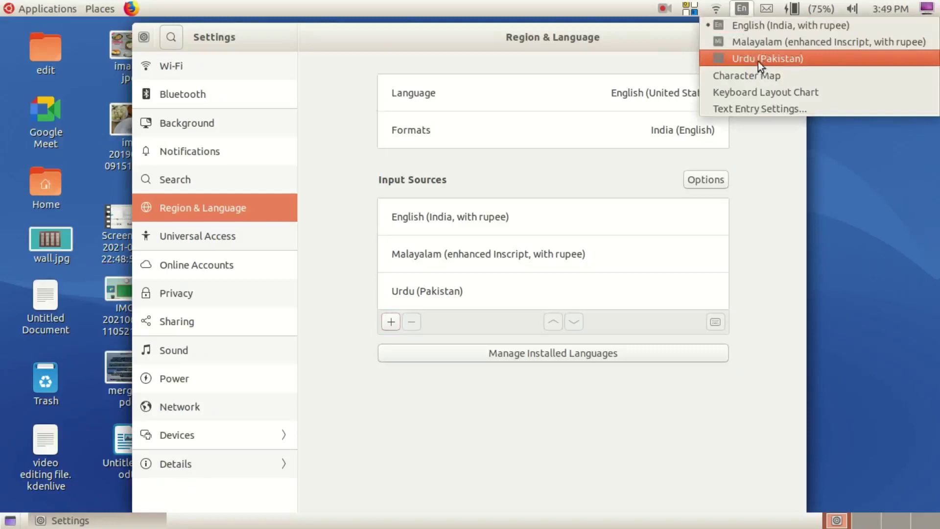
pyautogui.click(742, 10)
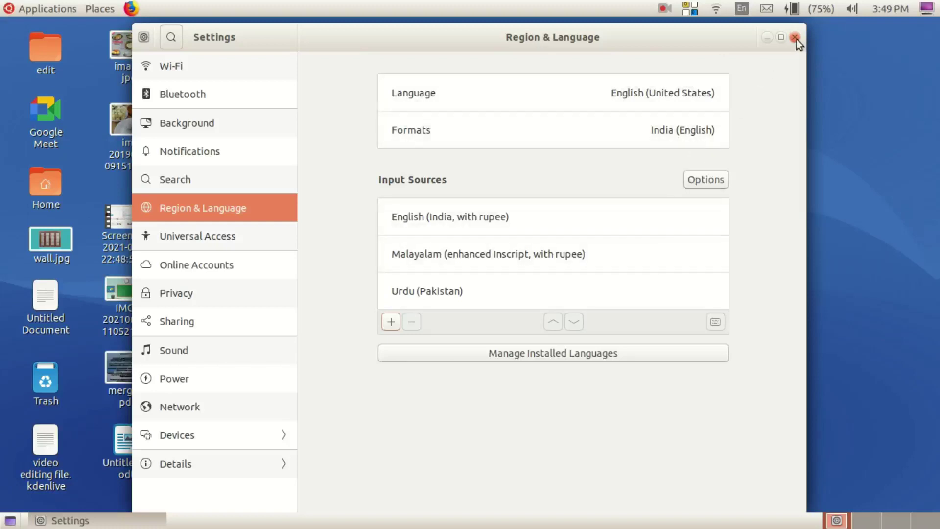
pyautogui.click(436, 293)
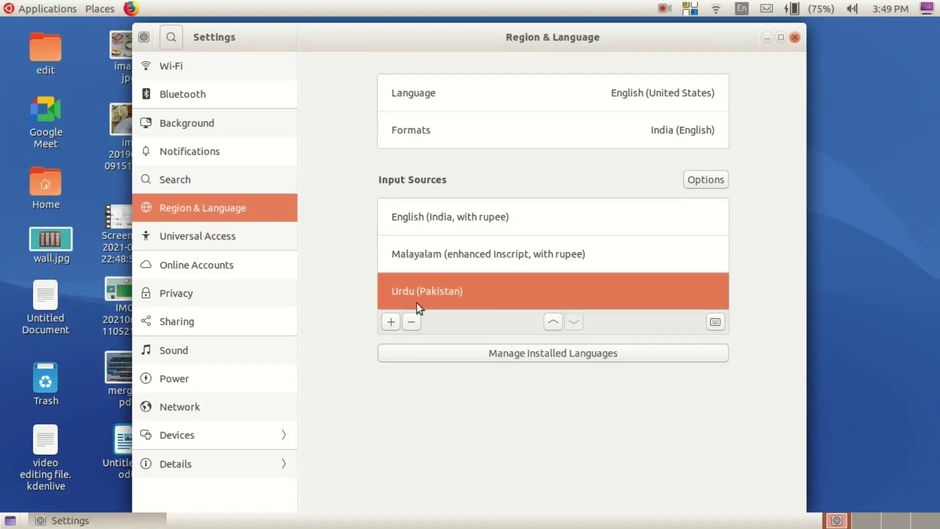
# - Start adding another input source and show the layouts in the Other category again
pyautogui.click(391, 322)
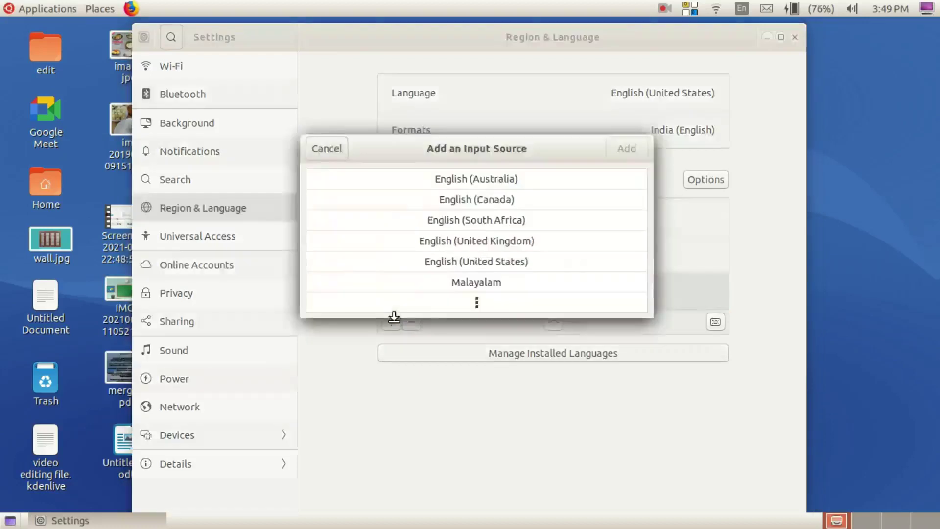
pyautogui.click(477, 302)
pyautogui.scroll(-10, 577, 237)
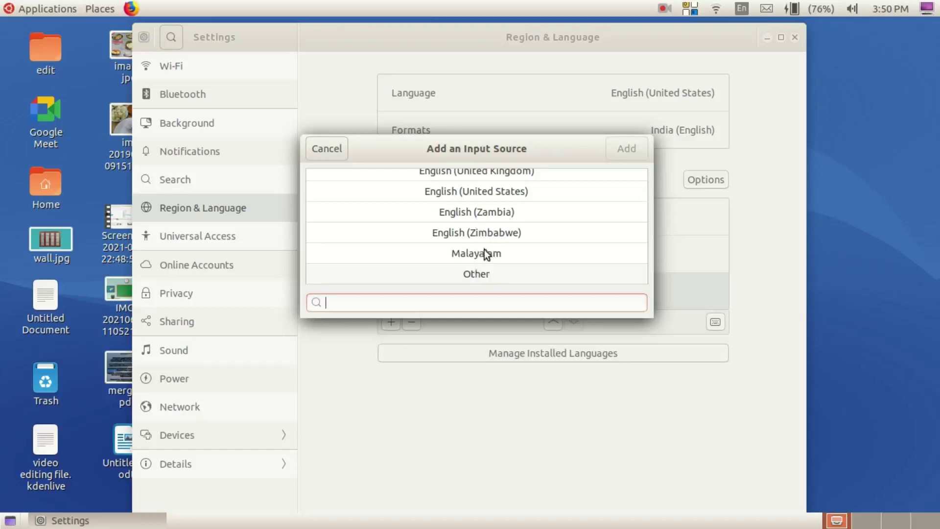
pyautogui.click(477, 274)
# - Filter the layouts by "urd" and add Urdu (Pakistan, NLA) as an input source
pyautogui.scroll(-8, 636, 205)
pyautogui.scroll(-10, 577, 227)
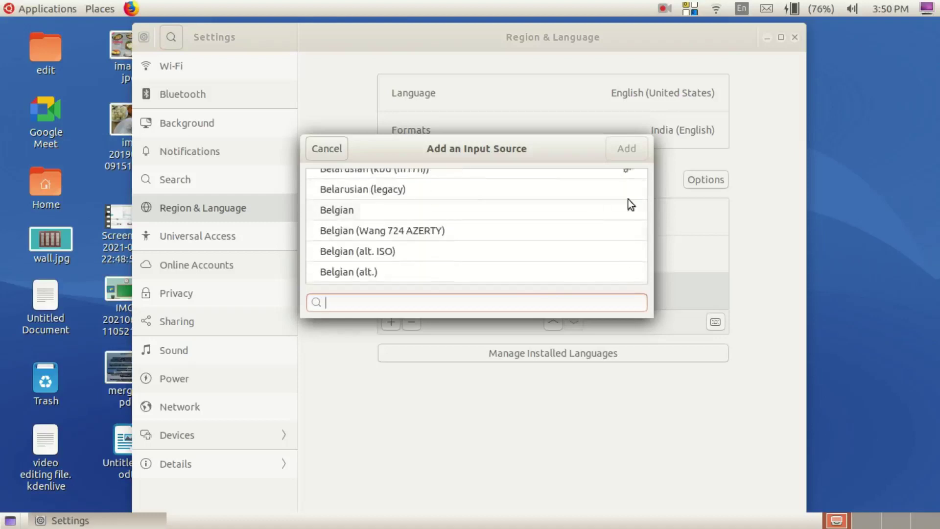
pyautogui.scroll(-10, 435, 260)
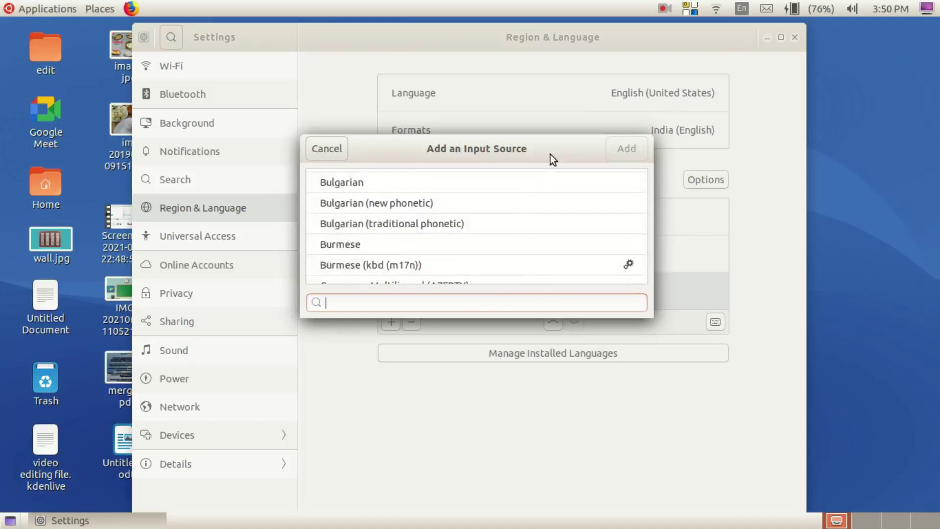
pyautogui.moveTo(550, 154); pyautogui.dragTo(559, 120)
pyautogui.scroll(-10, 371, 229)
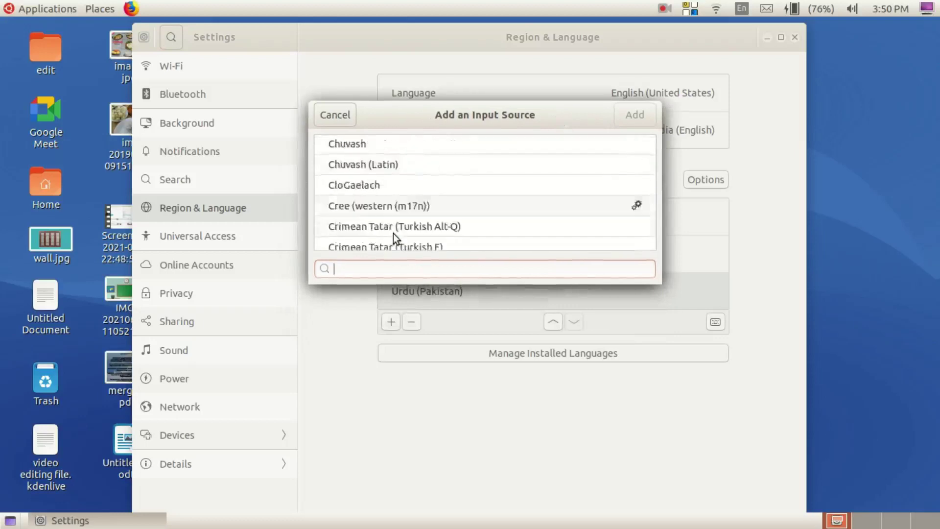
pyautogui.scroll(-3, 394, 238)
pyautogui.write('u')
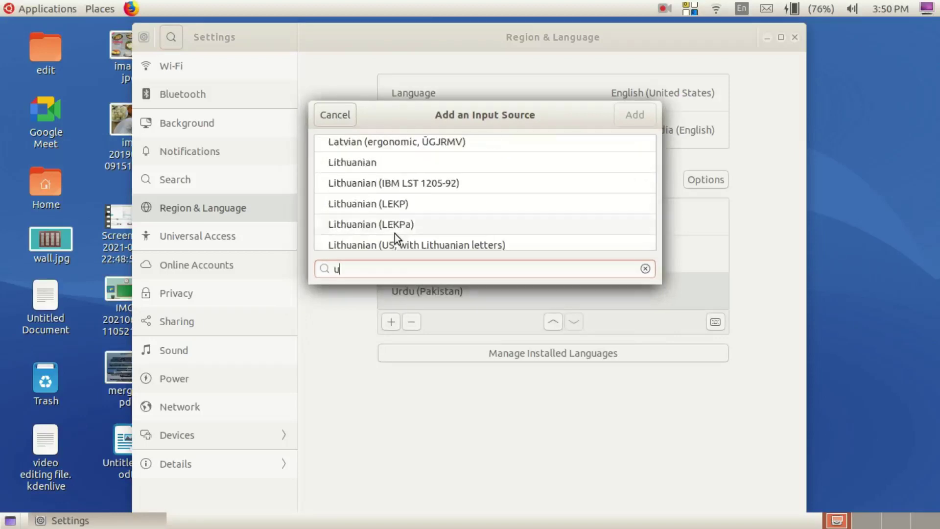
pyautogui.write('rd')
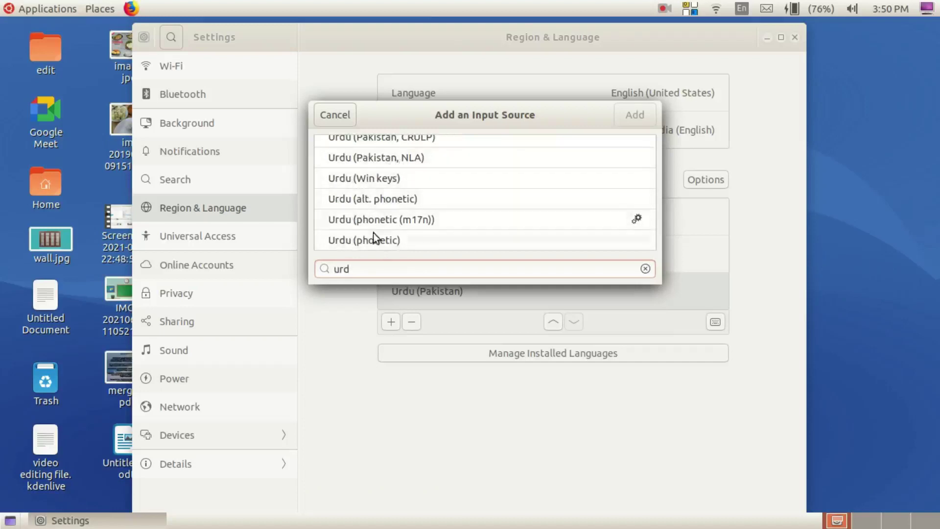
pyautogui.scroll(1, 385, 202)
pyautogui.scroll(1, 386, 202)
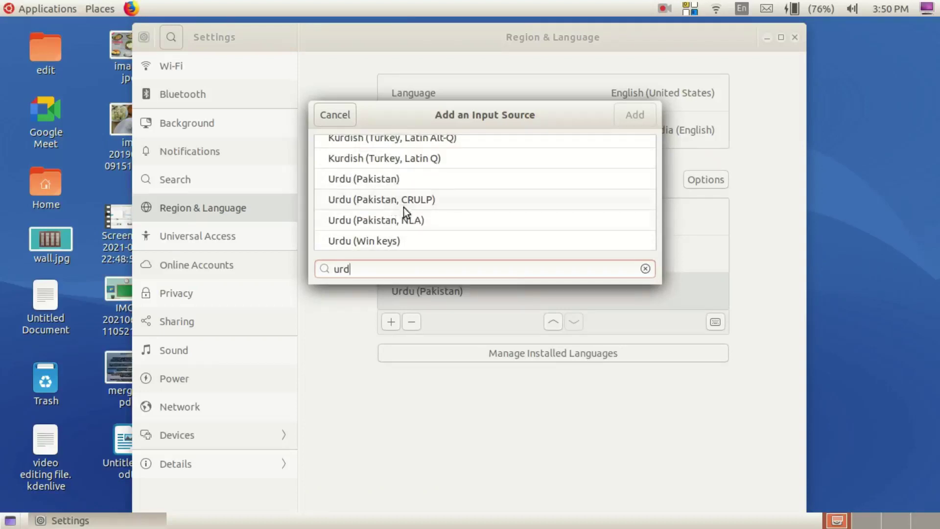
pyautogui.click(402, 224)
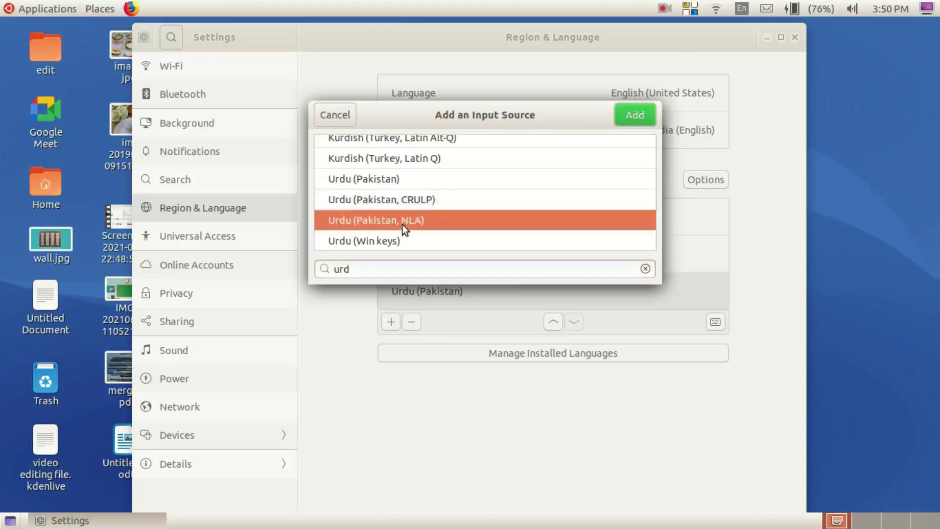
pyautogui.click(636, 115)
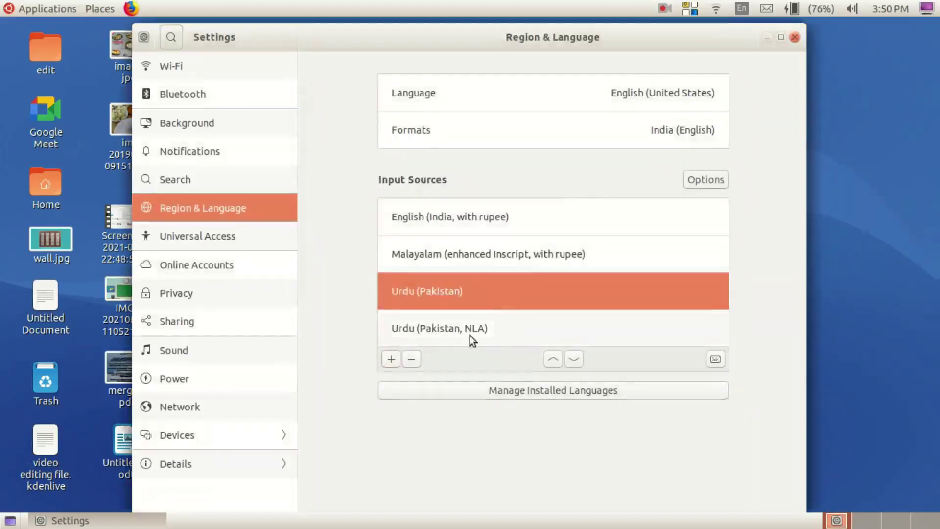
# - Select the Urdu (Pakistan, NLA) entry in the input sources list
pyautogui.click(444, 327)
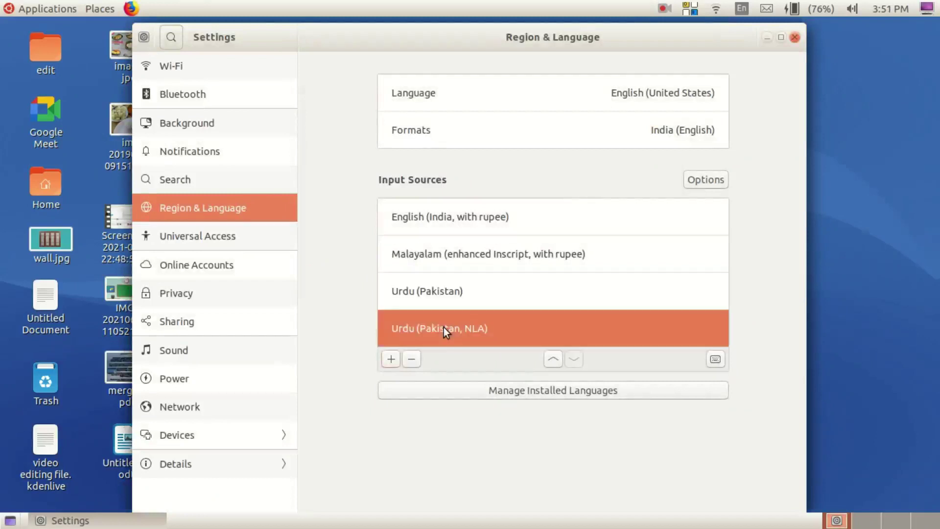
pyautogui.click(439, 298)
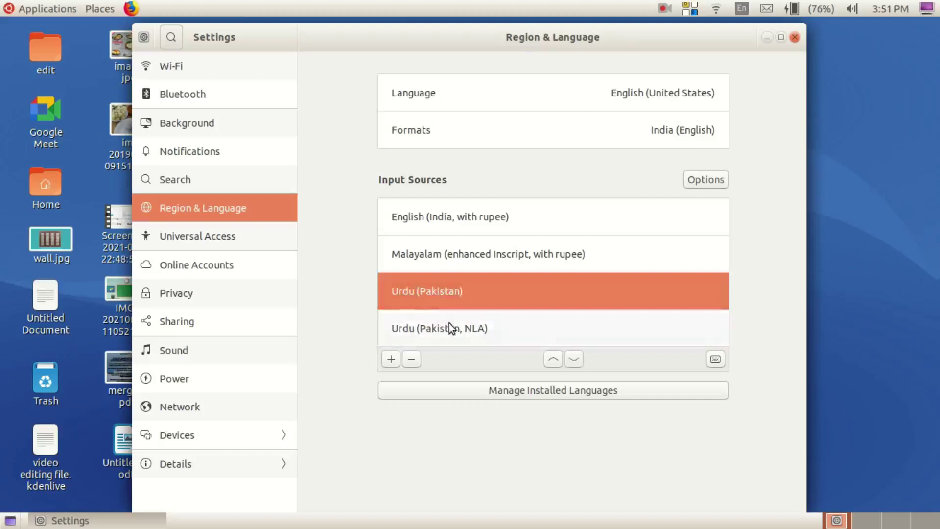
pyautogui.click(451, 328)
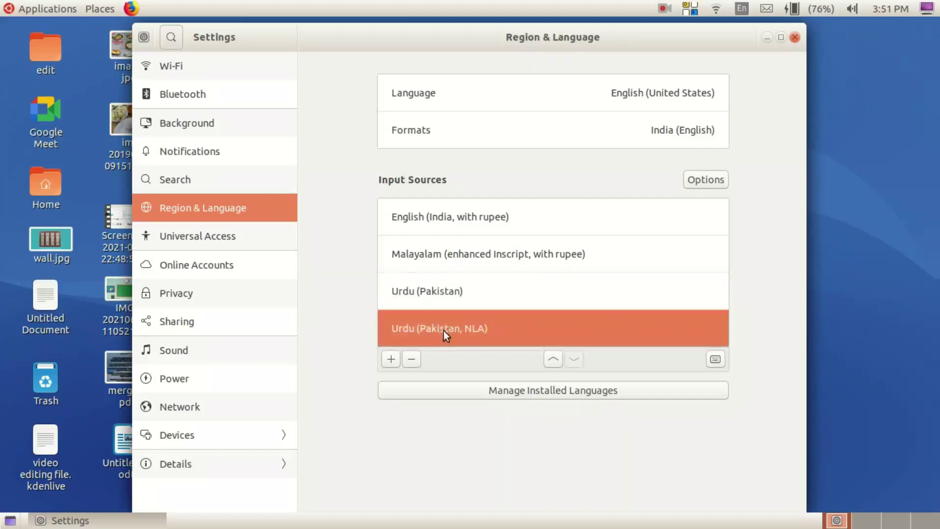
# - Remove the Urdu (Pakistan, NLA) input source from the list and close the settings
pyautogui.click(412, 360)
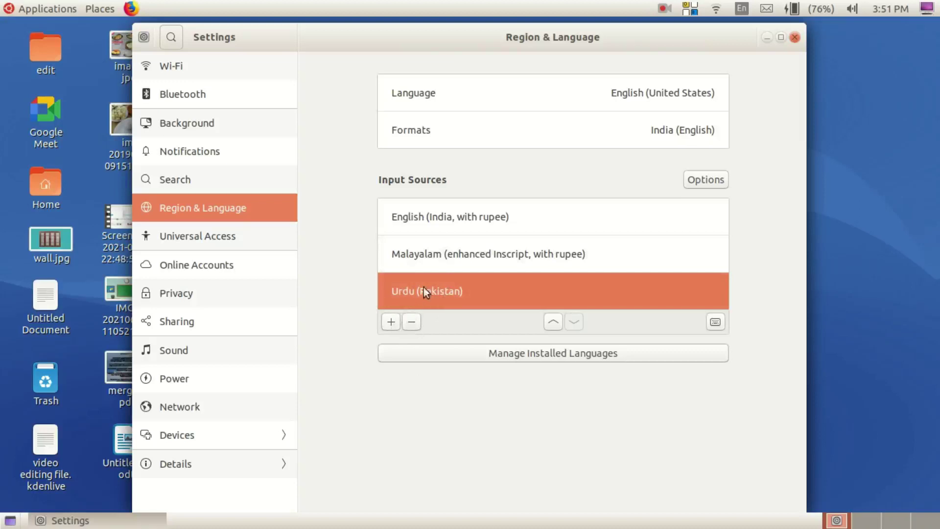
pyautogui.click(794, 40)
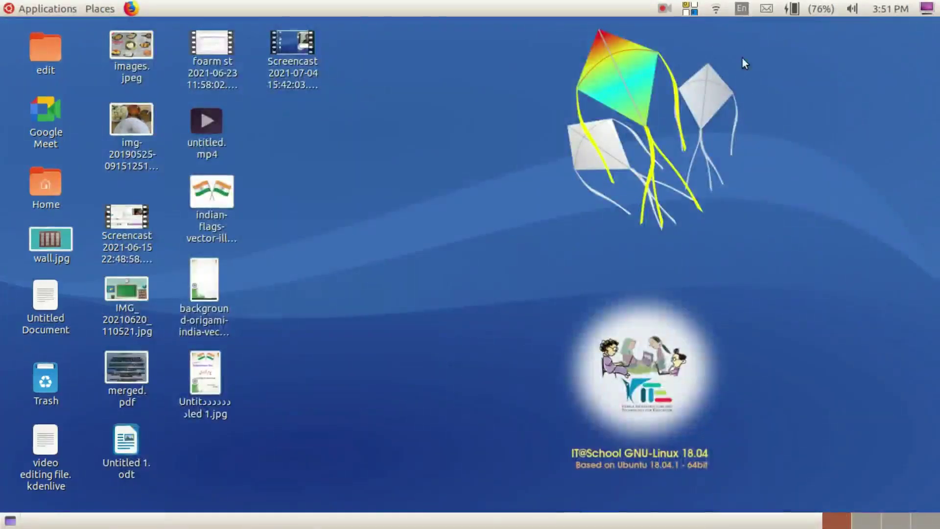
# - Check the keyboard layouts offered by the system's language indicator without switching to another one
pyautogui.click(742, 9)
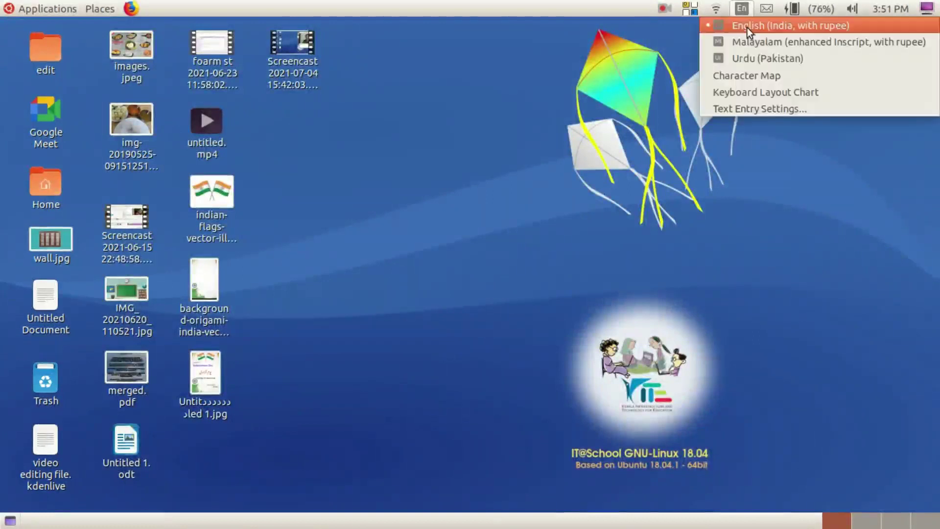
pyautogui.click(608, 155)
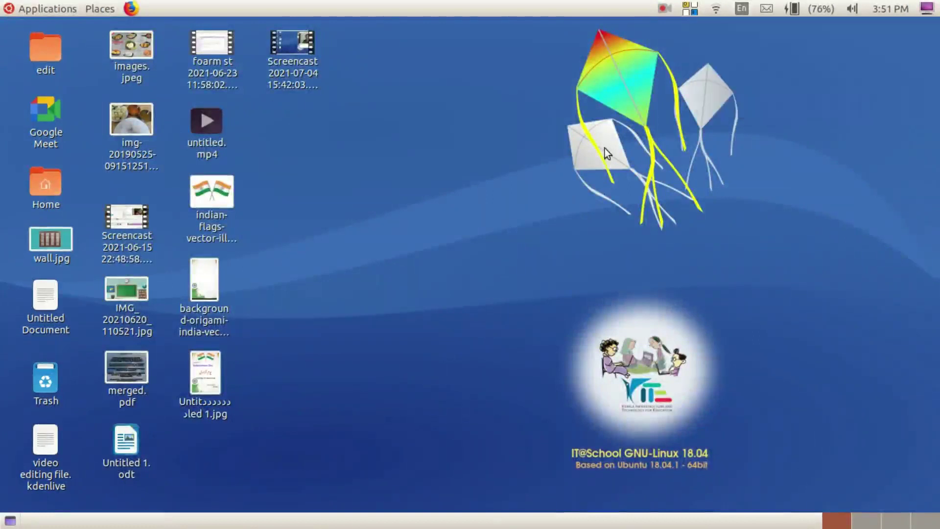
pyautogui.click(739, 10)
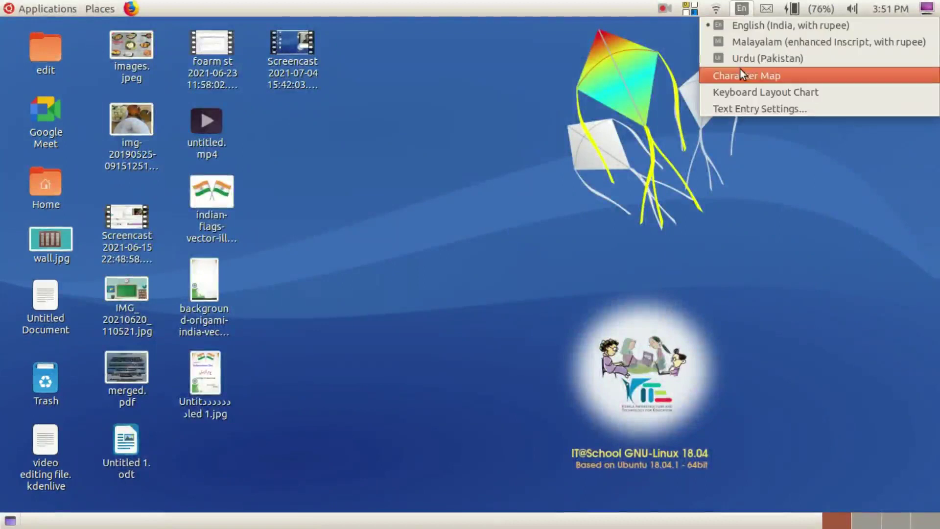
pyautogui.click(739, 9)
# - Switch the keyboard layout to Malayalam (enhanced Inscript, with rupee), to Urdu (Pakistan), and back to English (India, with rupee)
pyautogui.click(742, 11)
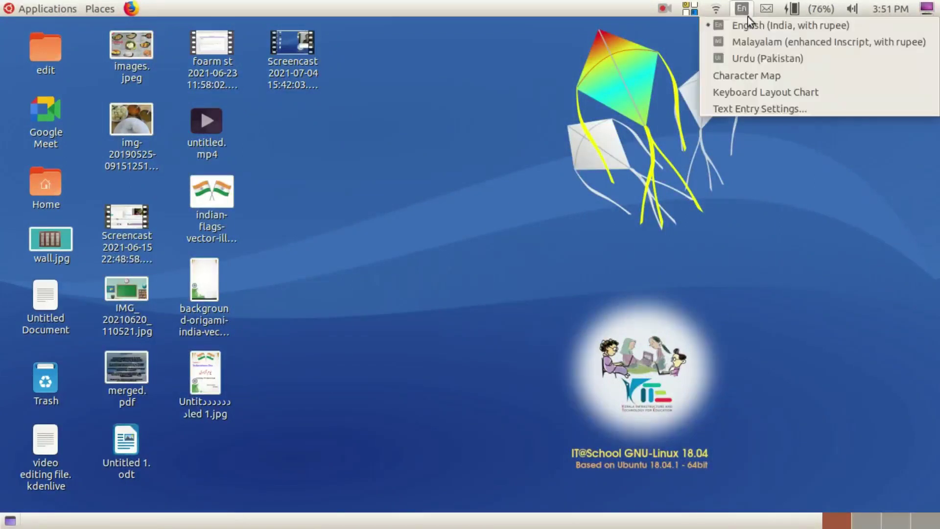
pyautogui.click(750, 41)
pyautogui.click(741, 9)
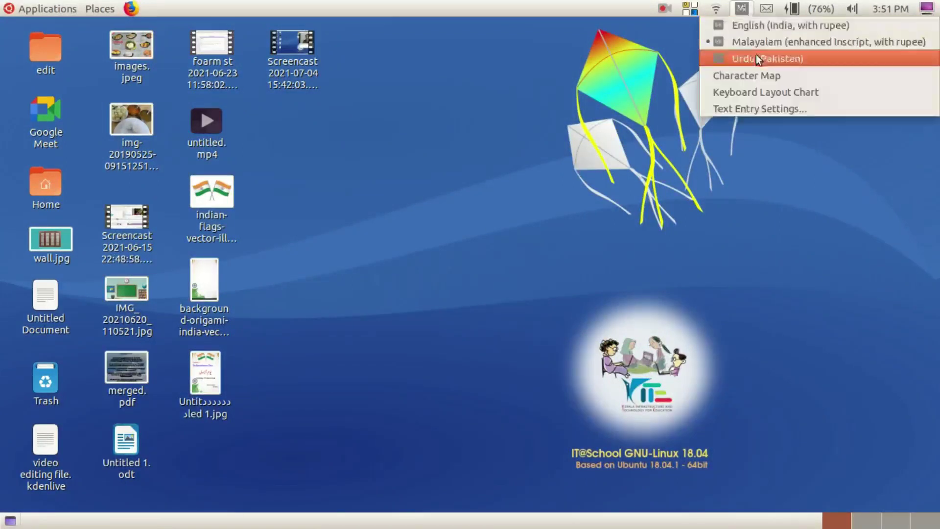
pyautogui.click(756, 59)
pyautogui.click(742, 10)
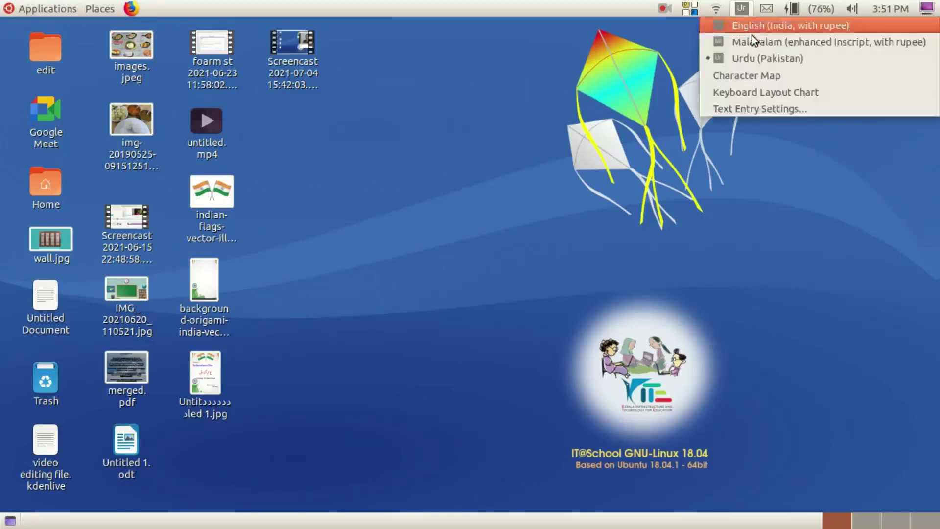
pyautogui.click(755, 27)
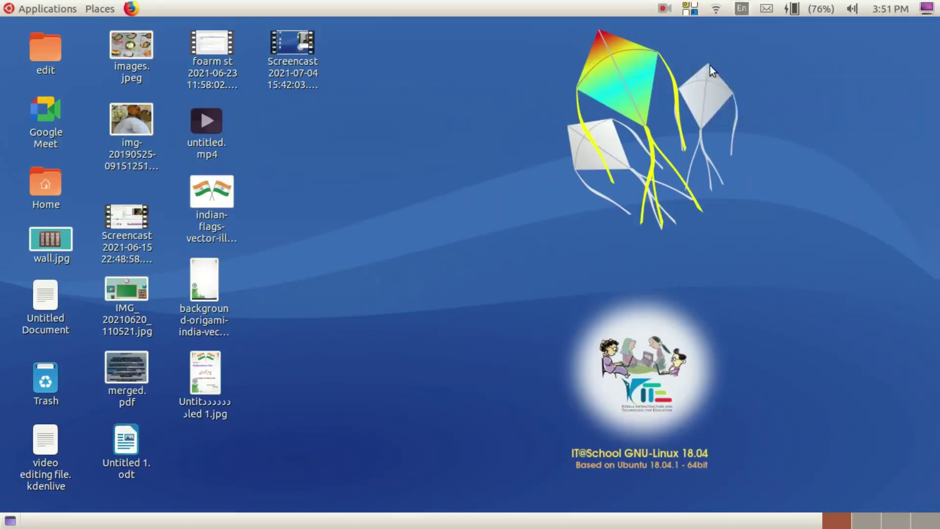
pyautogui.click(739, 13)
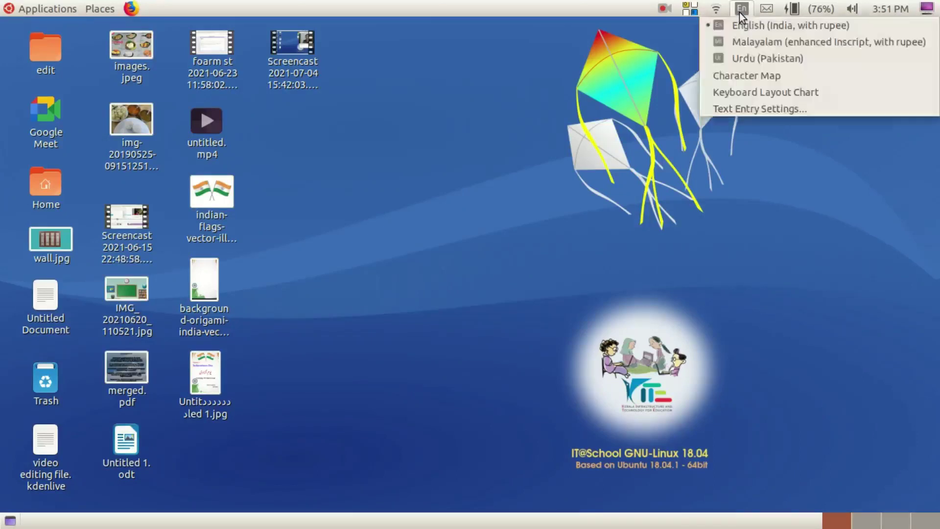
pyautogui.click(609, 79)
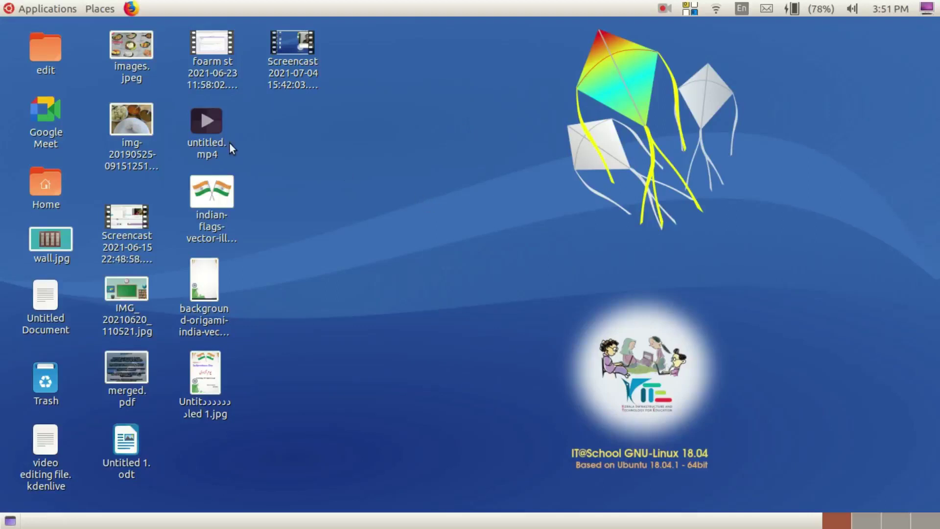
# - Open Google Chrome and search Google for "jameel noori nastaleeq"
pyautogui.click(63, 13)
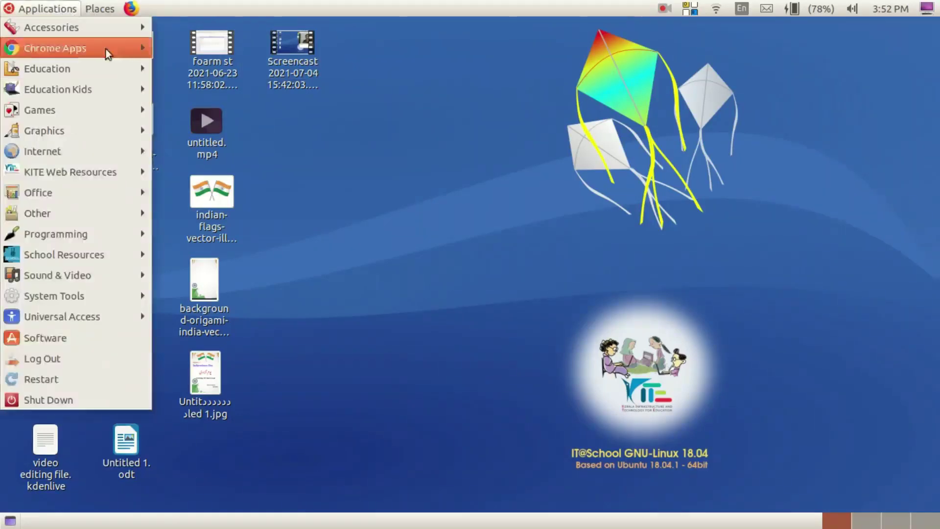
pyautogui.moveTo(149, 146)
pyautogui.click(207, 213)
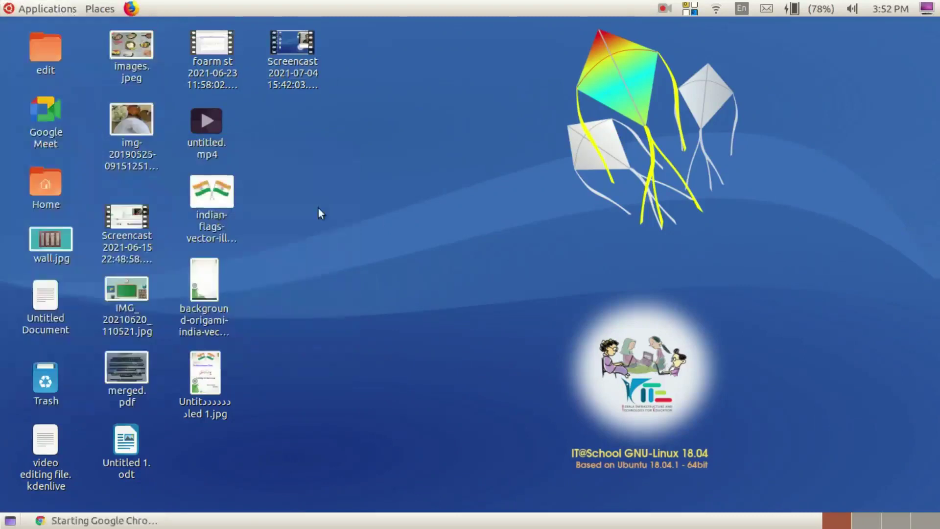
pyautogui.click(372, 286)
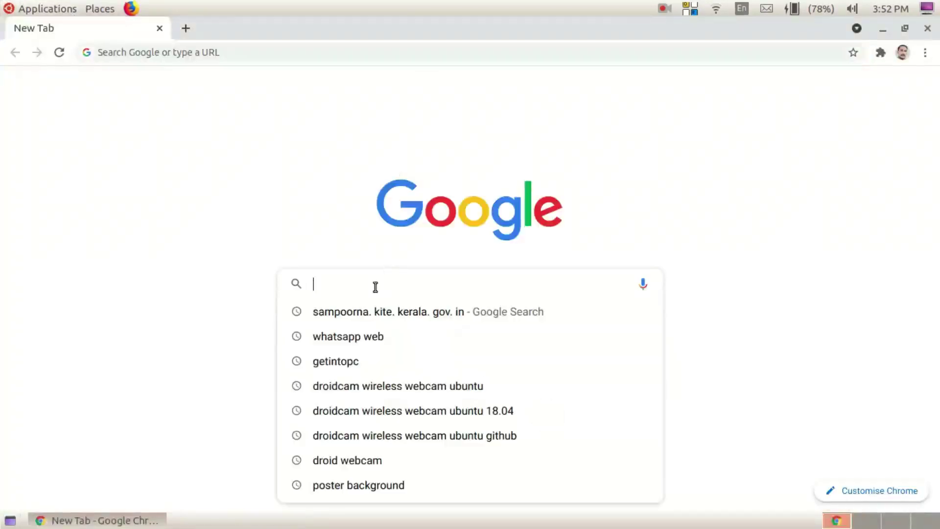
pyautogui.write('jamee')
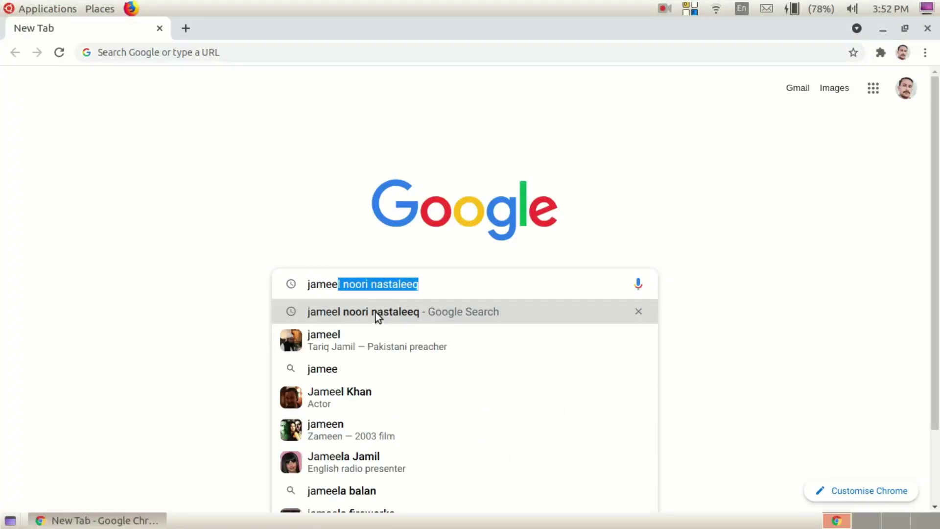
pyautogui.click(401, 311)
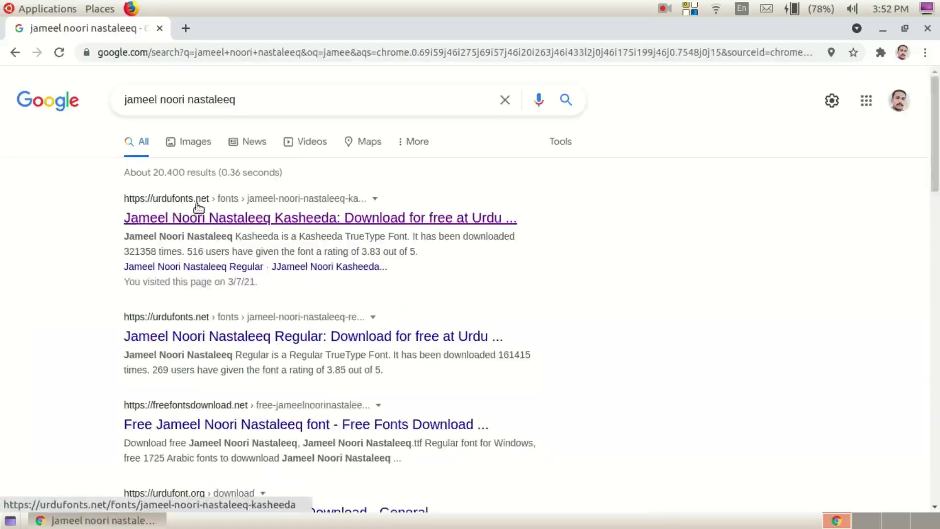
# - Open the urdufonts.net result for Jameel Noori Nastaleeq Kasheeda and download the font
pyautogui.click(227, 220)
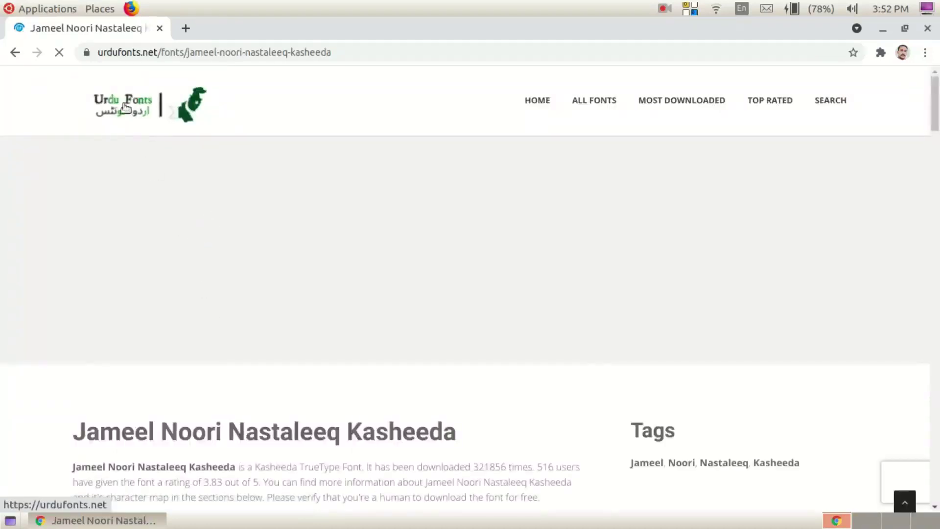
pyautogui.scroll(-5, 184, 244)
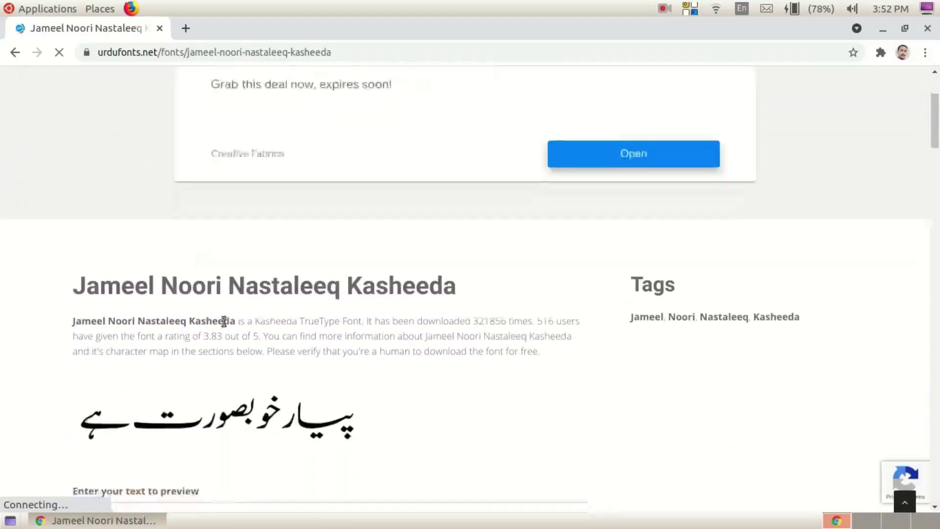
pyautogui.scroll(-1, 221, 368)
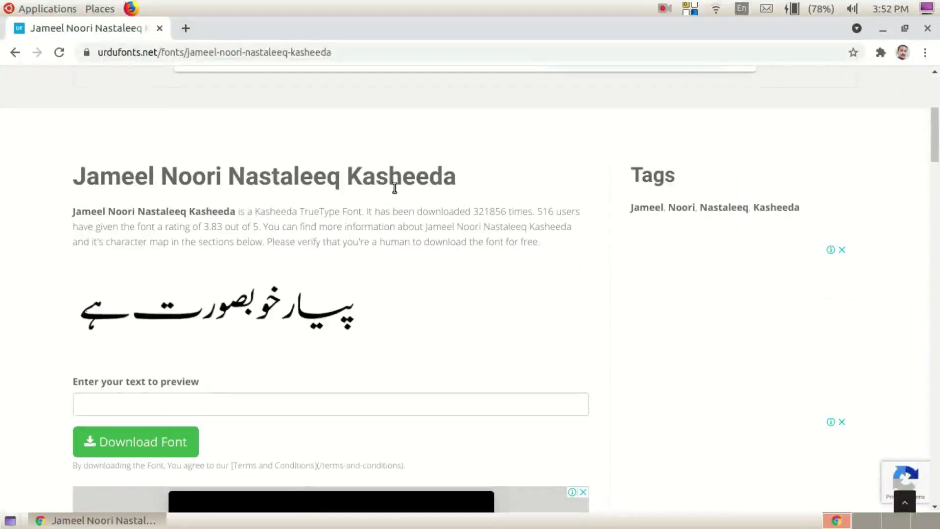
pyautogui.scroll(-2, 154, 388)
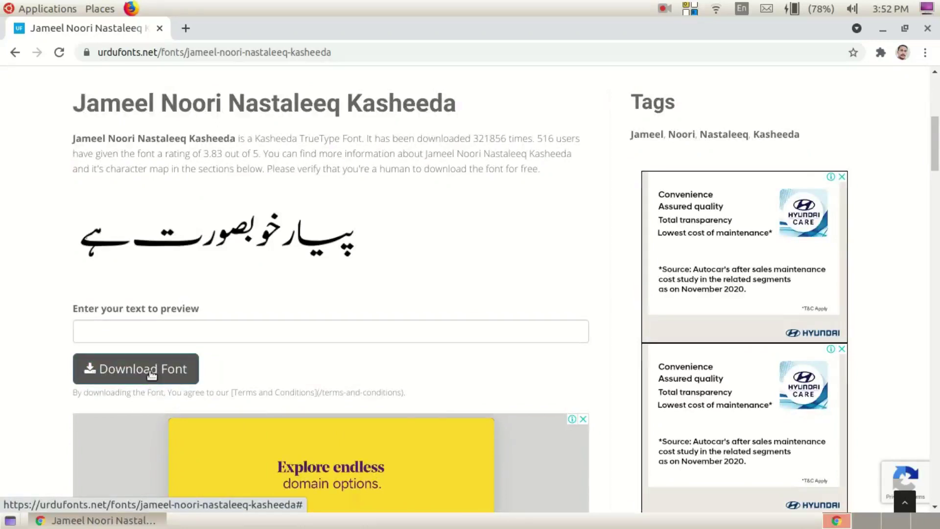
pyautogui.click(151, 368)
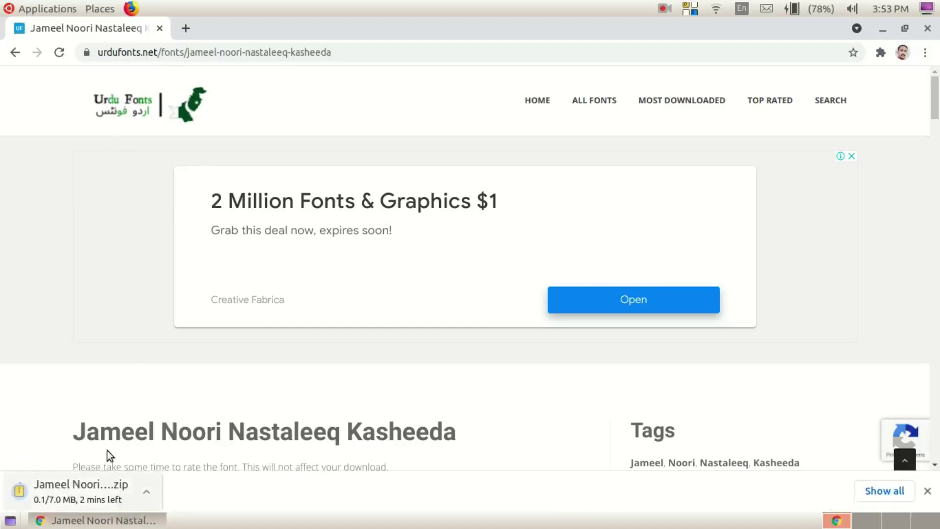
pyautogui.click(44, 10)
pyautogui.moveTo(96, 153)
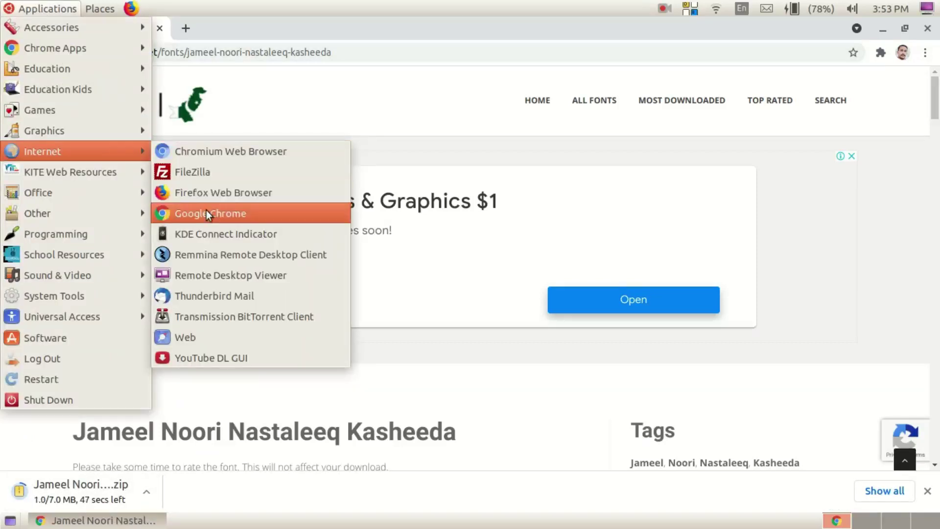
pyautogui.click(391, 93)
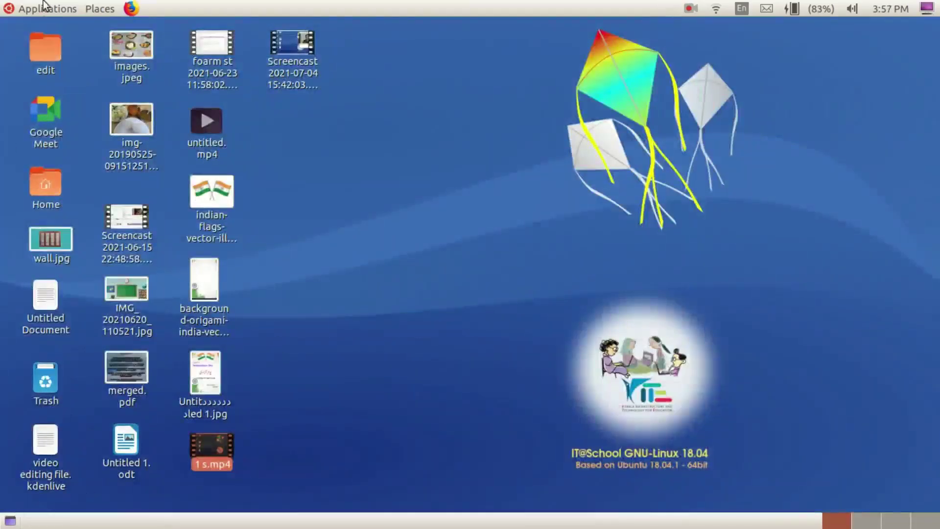
# - Open the Downloads folder inside the home folder
pyautogui.doubleClick(45, 182)
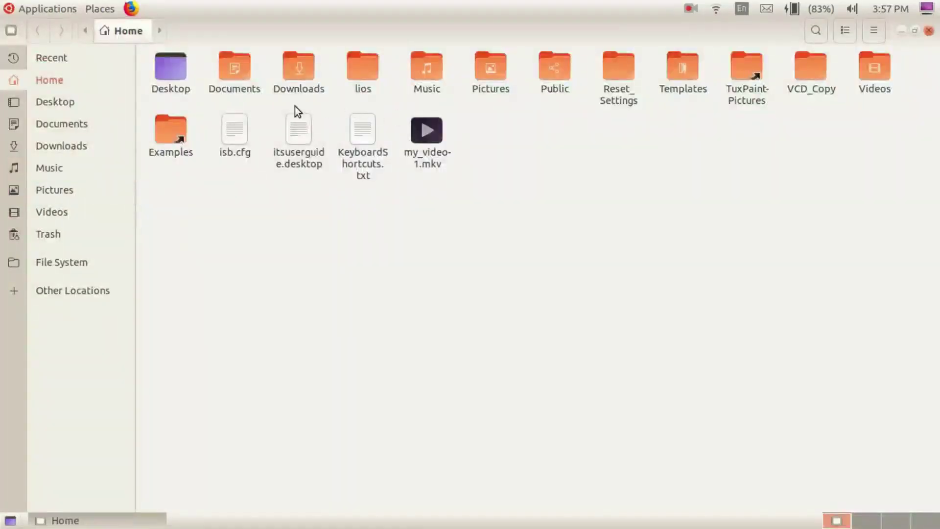
pyautogui.doubleClick(305, 69)
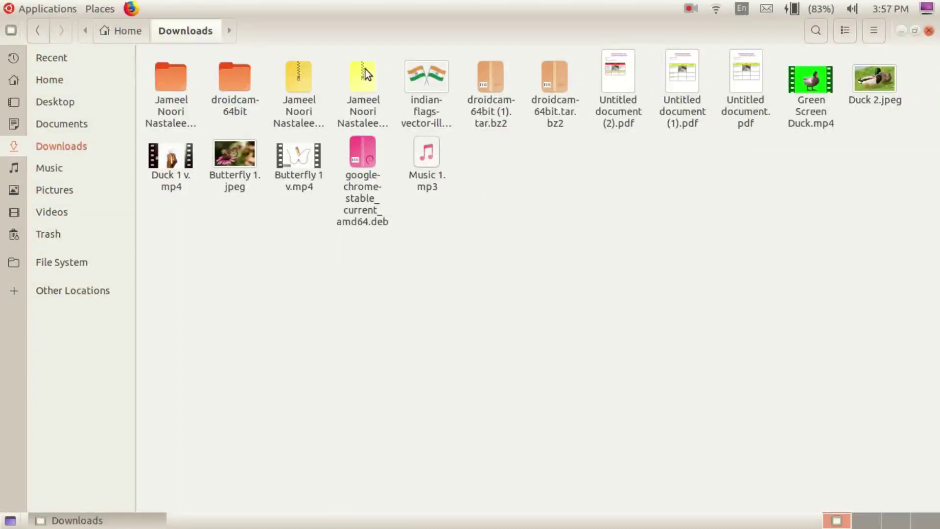
pyautogui.click(366, 86)
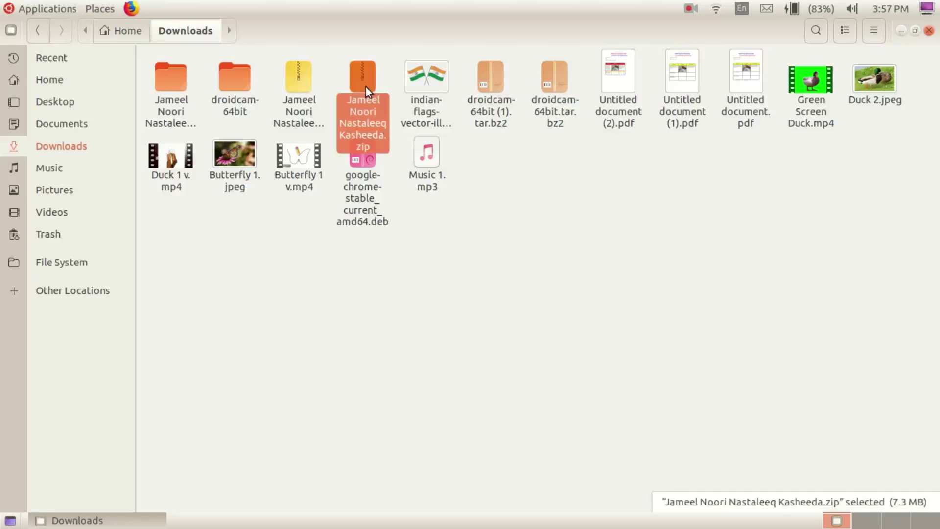
pyautogui.rightClick(366, 87)
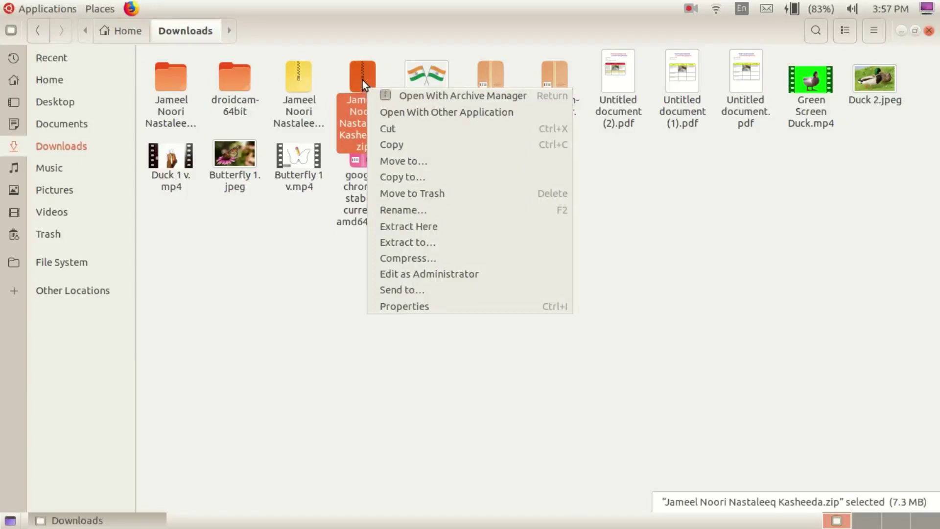
pyautogui.press('Escape')
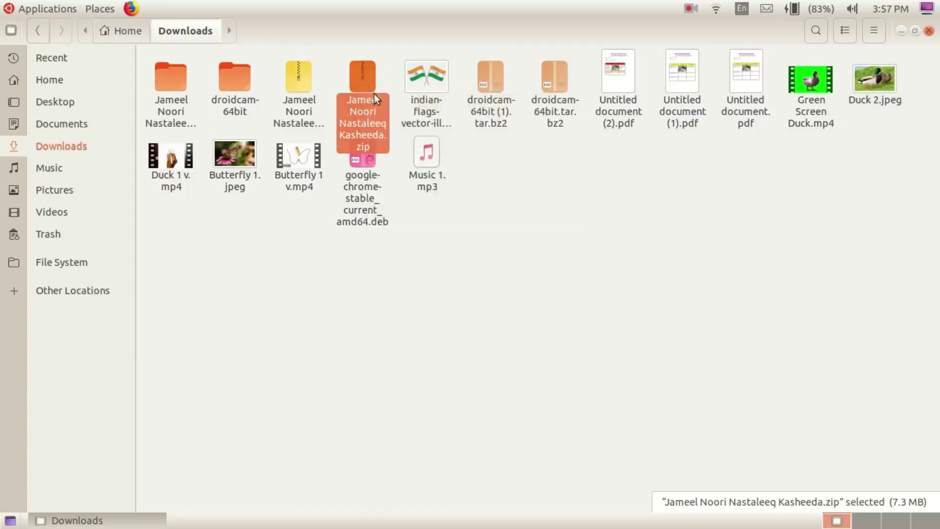
pyautogui.click(435, 250)
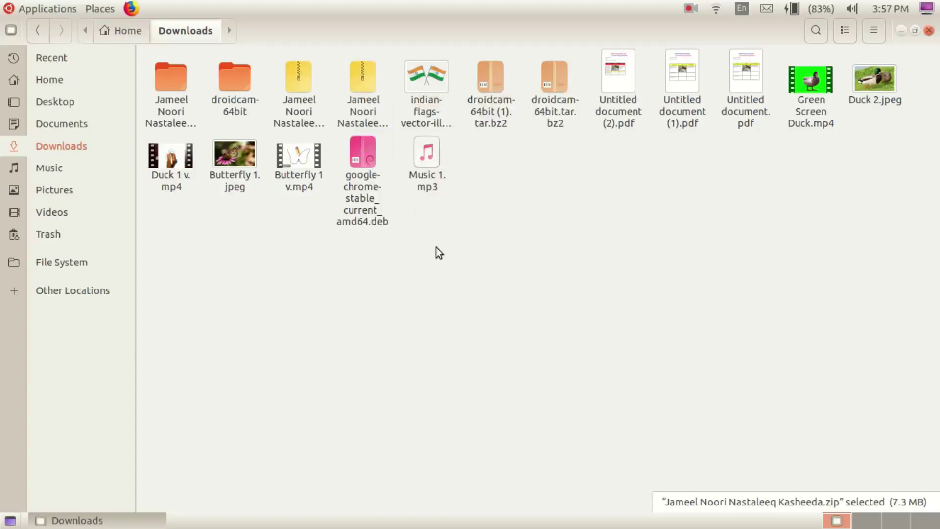
# - Extract the archive Jameel Noori Nastaleeq Kasheeda.zip into the Downloads folder
pyautogui.click(364, 83)
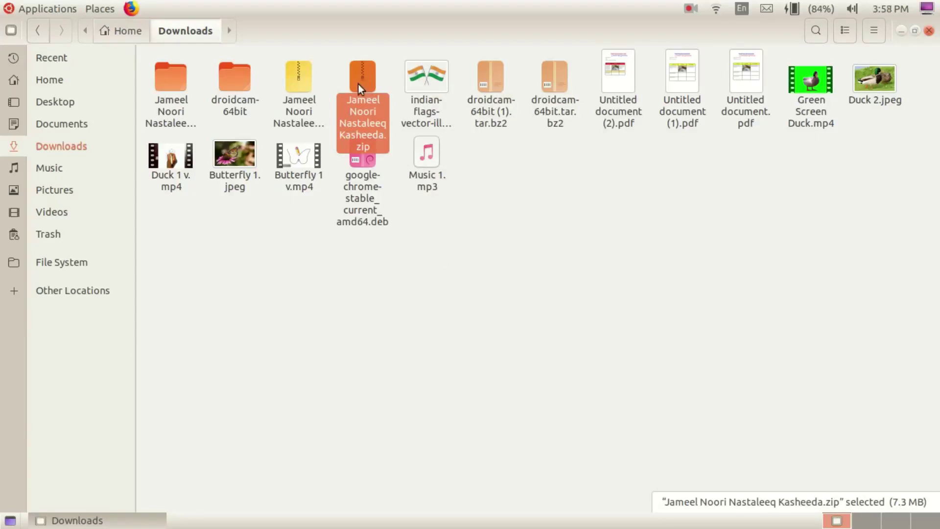
pyautogui.rightClick(359, 84)
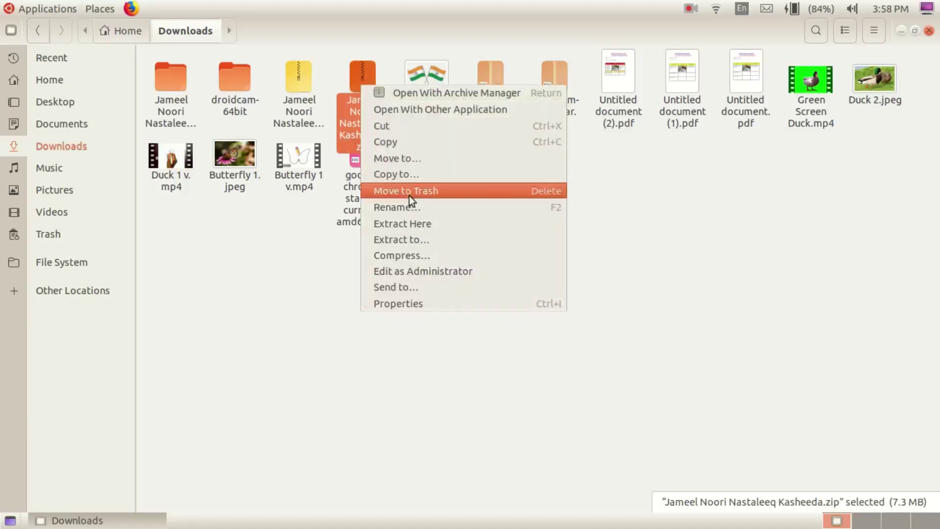
pyautogui.click(417, 225)
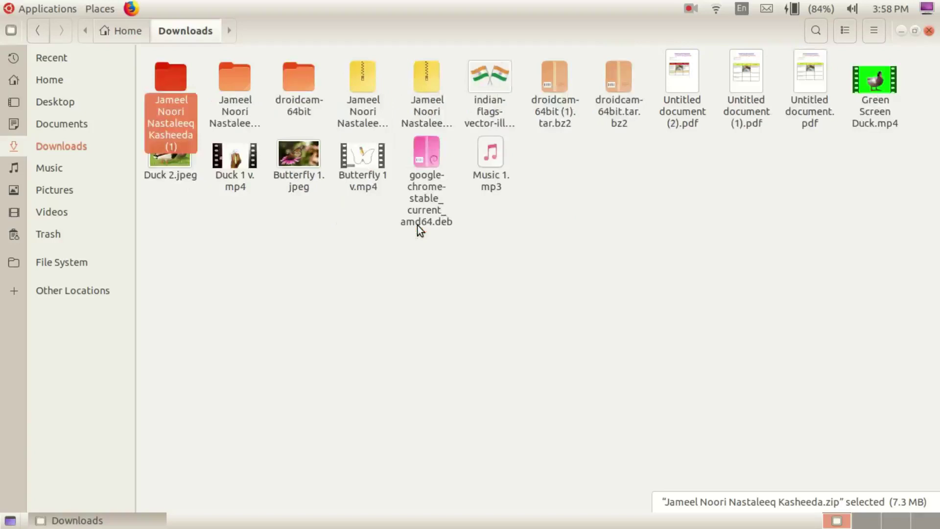
pyautogui.click(359, 77)
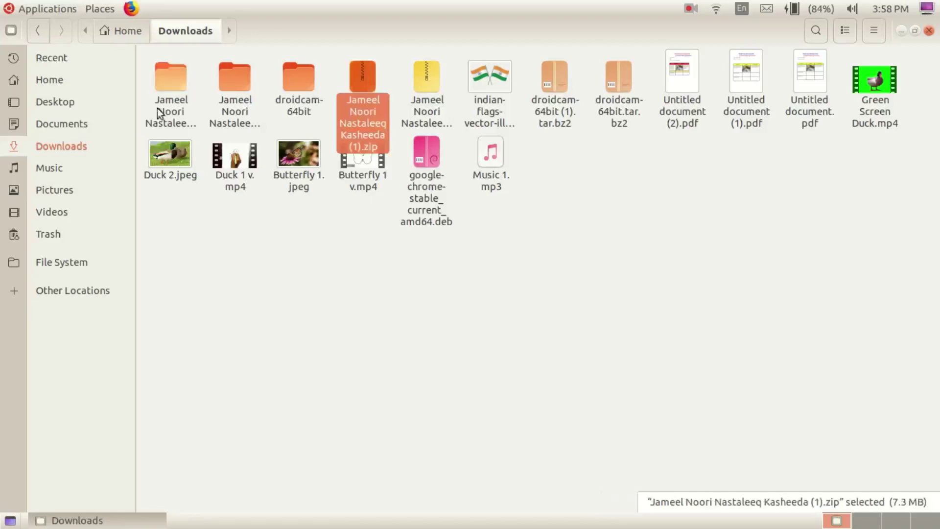
pyautogui.click(171, 77)
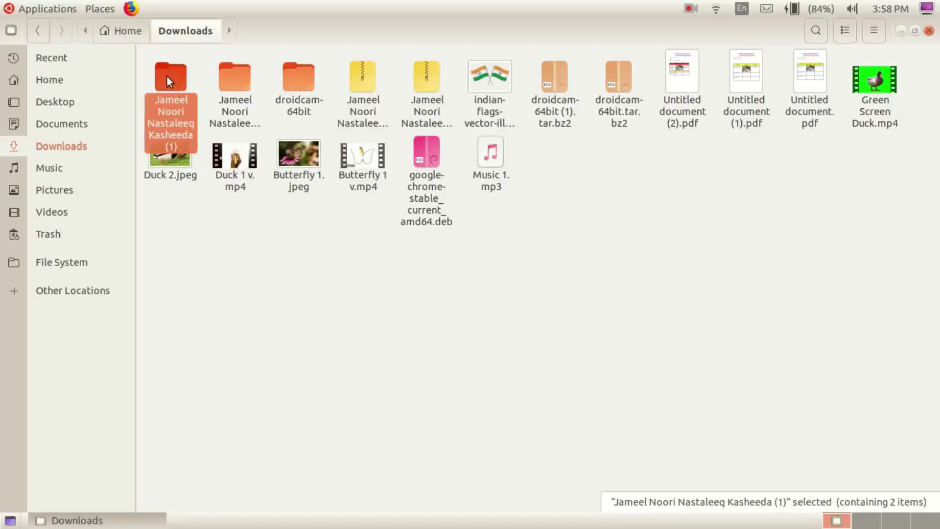
pyautogui.click(272, 239)
pyautogui.click(365, 79)
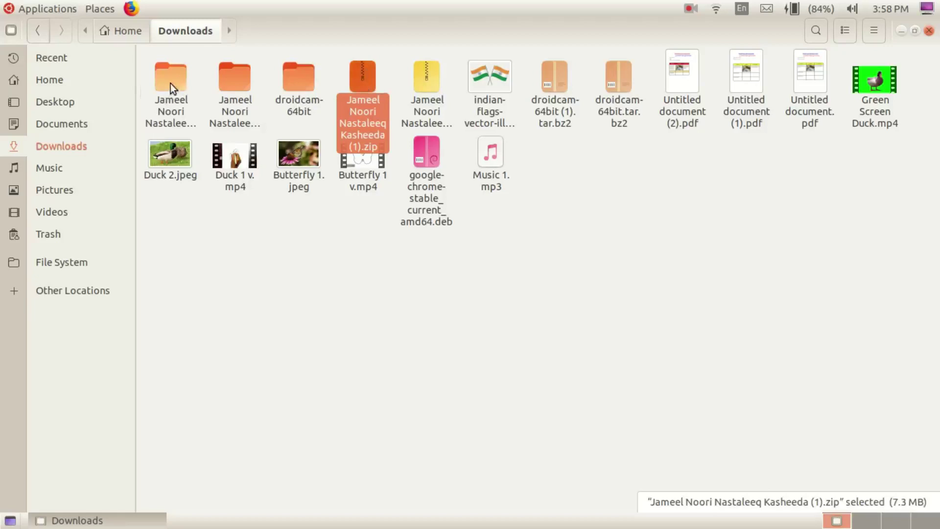
# - Open the extracted Jameel Noori Nastaleeq Kasheeda (1) folder and preview the font file Jameel Noori Nastaleeq Kasheeda.ttf
pyautogui.rightClick(366, 78)
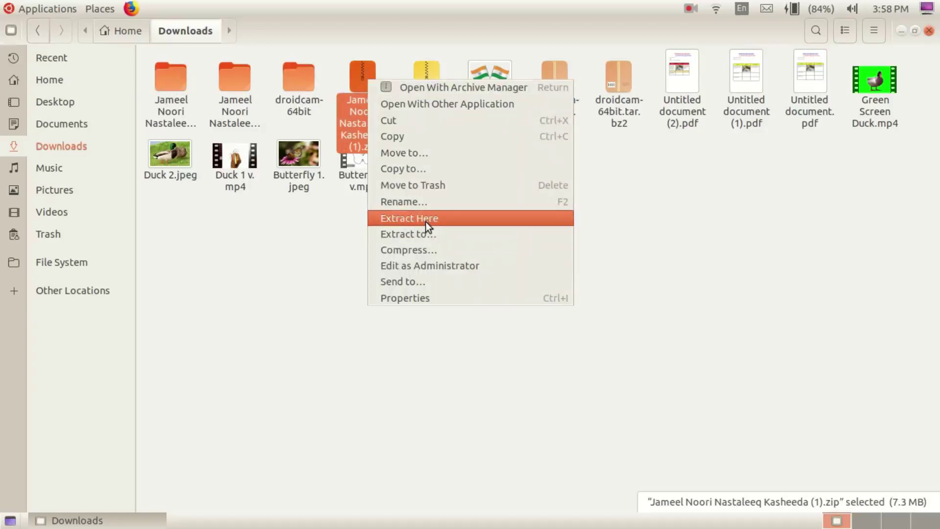
pyautogui.click(225, 244)
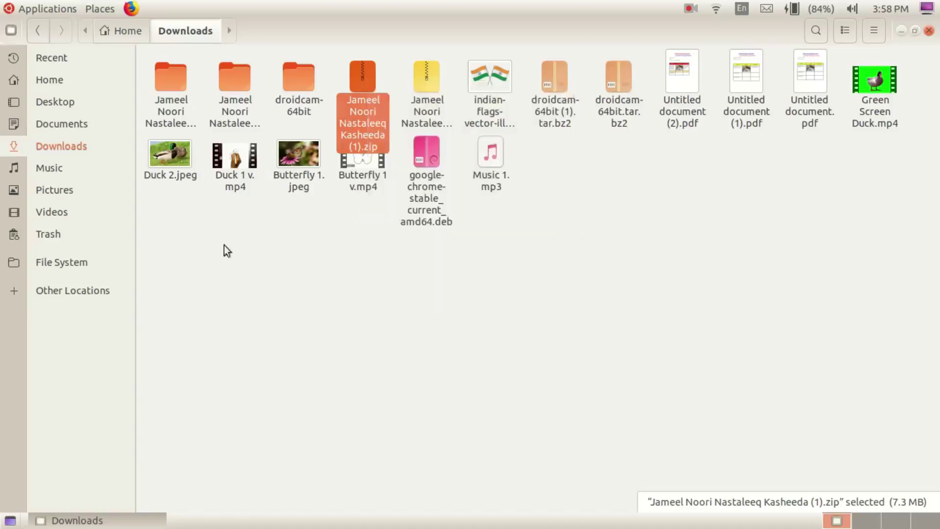
pyautogui.doubleClick(172, 75)
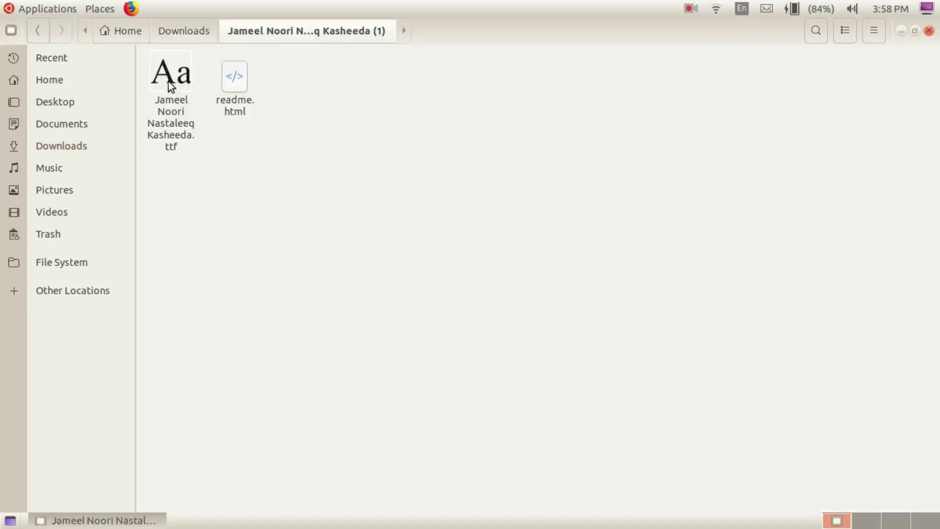
pyautogui.click(172, 76)
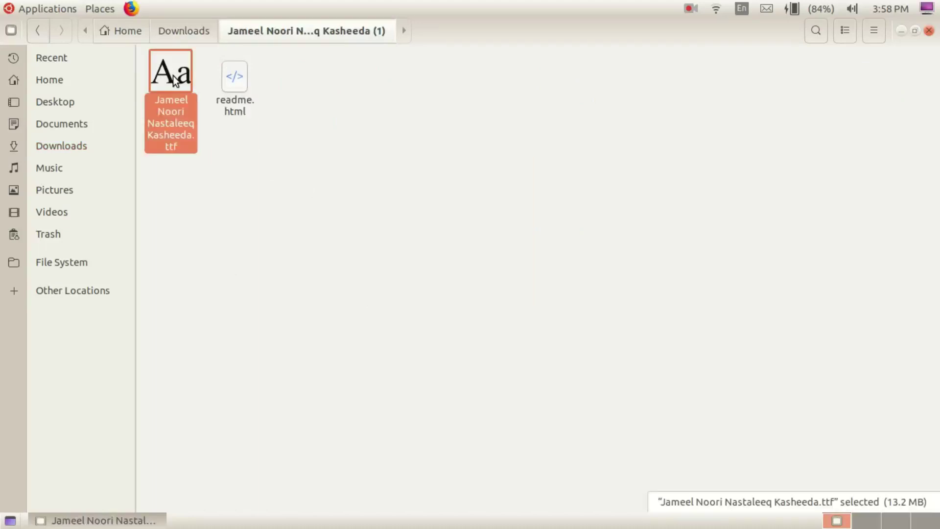
pyautogui.doubleClick(172, 75)
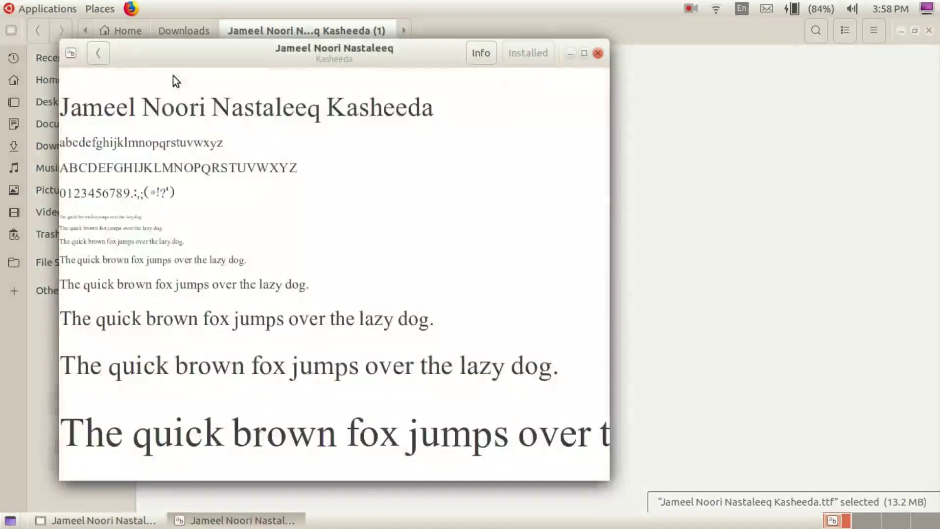
# - Close the font preview and the file manager window to return to the desktop
pyautogui.moveTo(222, 61); pyautogui.dragTo(273, 72)
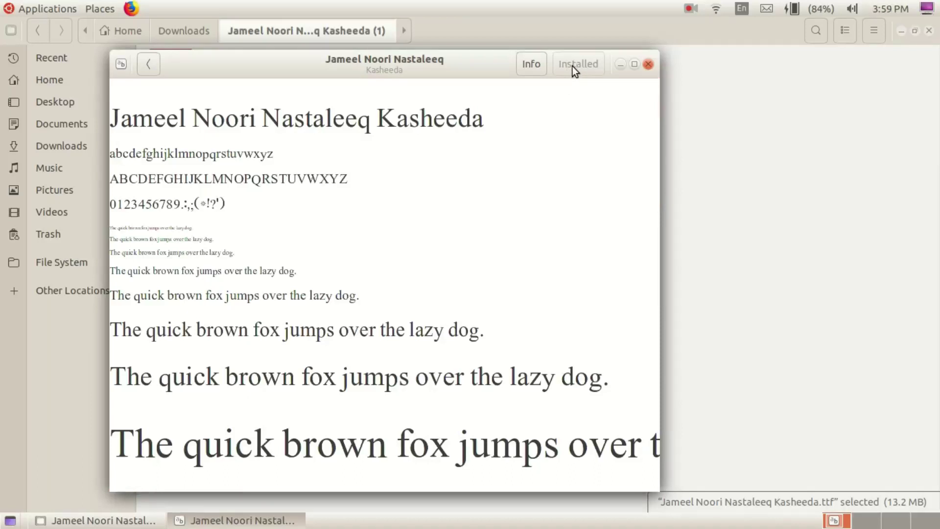
pyautogui.click(648, 64)
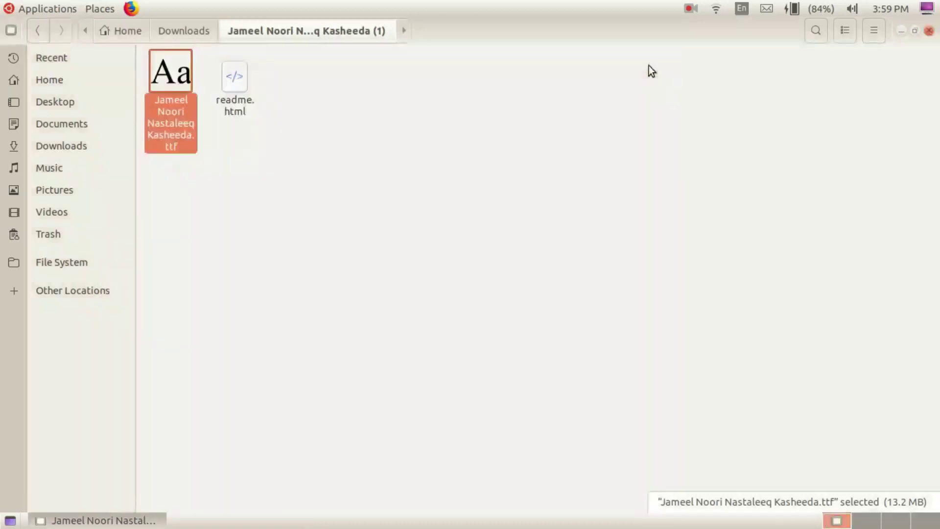
pyautogui.click(334, 125)
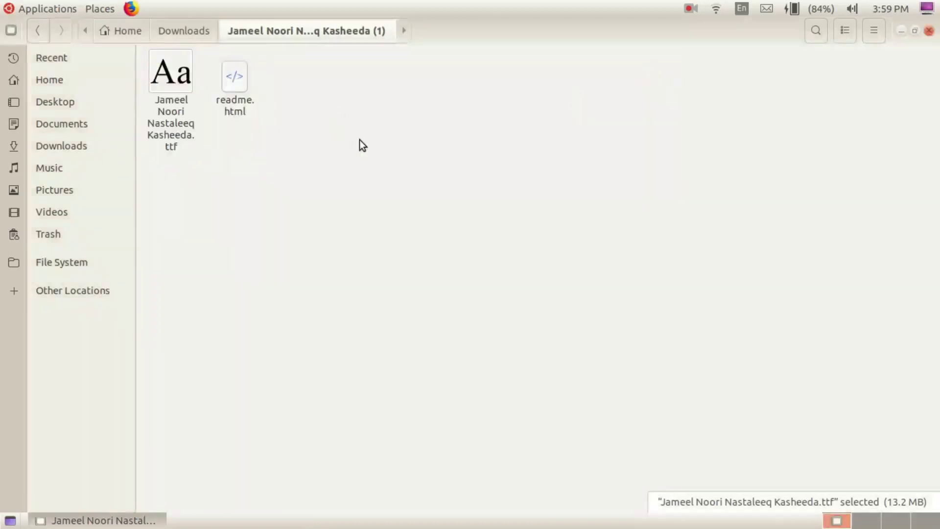
pyautogui.click(929, 31)
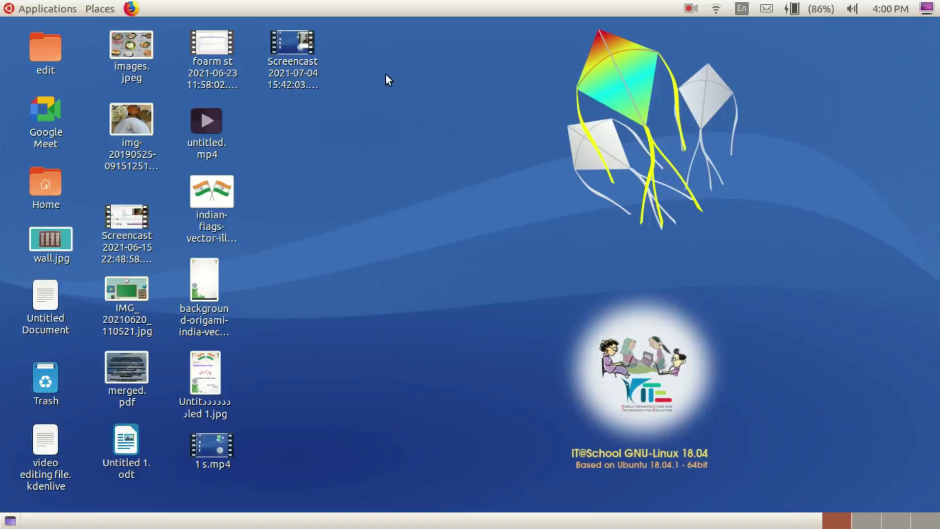
pyautogui.moveTo(386, 74); pyautogui.dragTo(639, 415)
pyautogui.click(45, 9)
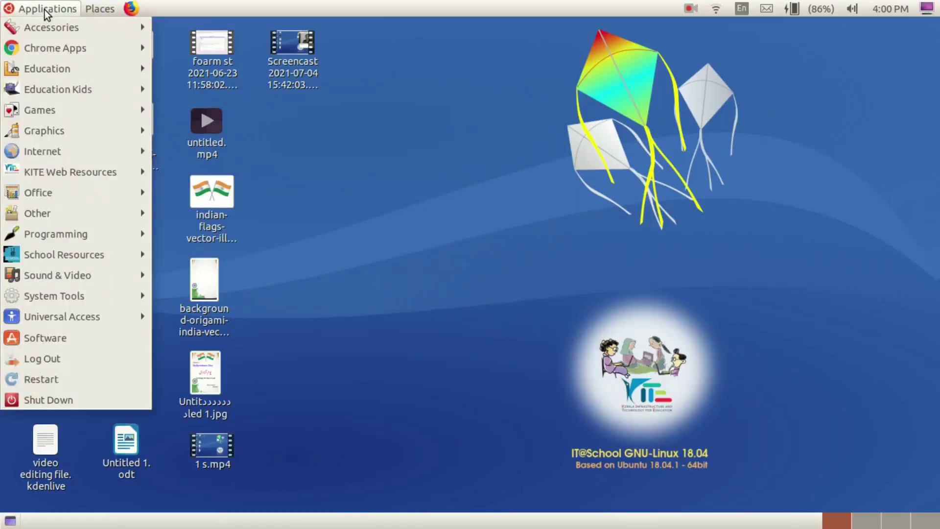
pyautogui.moveTo(46, 50)
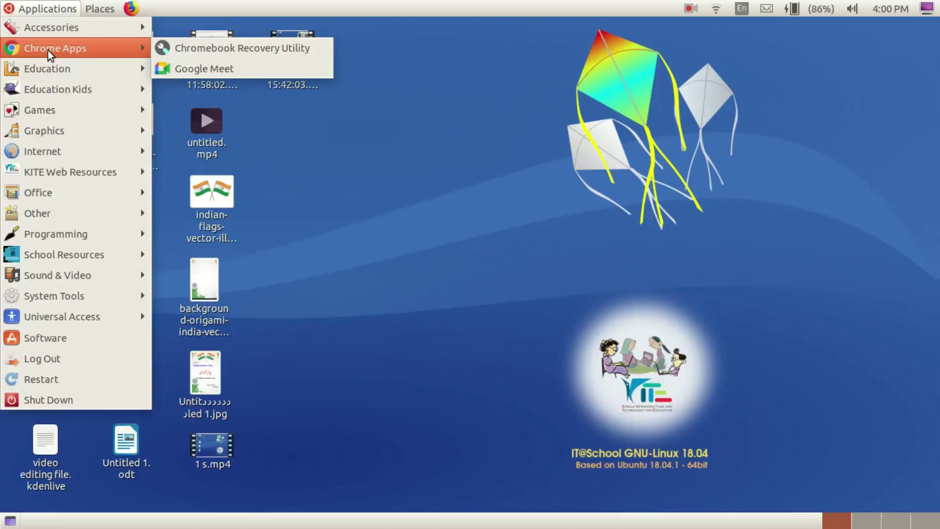
pyautogui.click(53, 10)
pyautogui.click(53, 9)
pyautogui.click(457, 185)
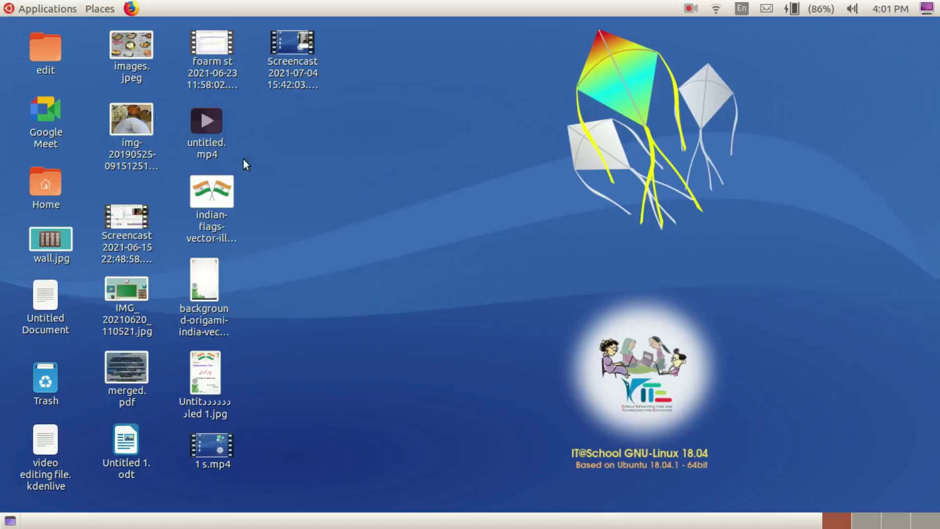
# - Open Google Chrome and search Google for "indian flag"
pyautogui.click(46, 10)
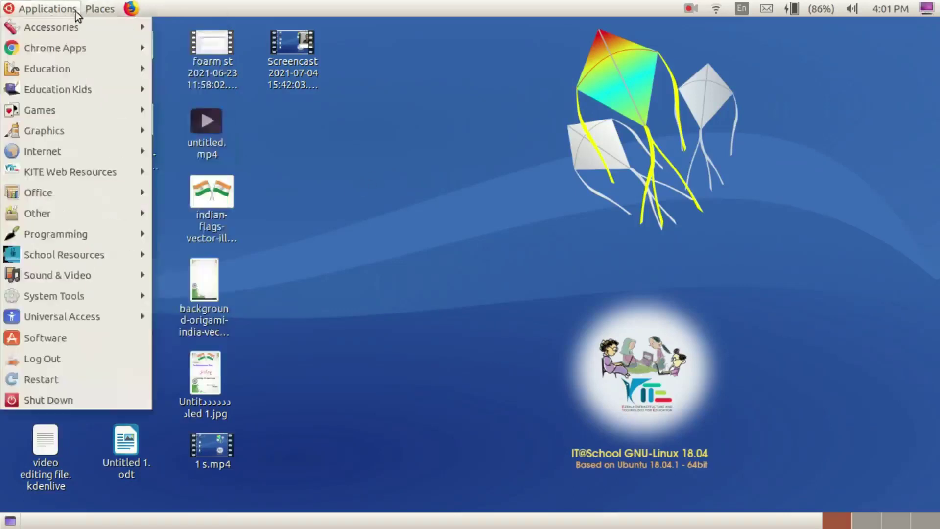
pyautogui.moveTo(68, 157)
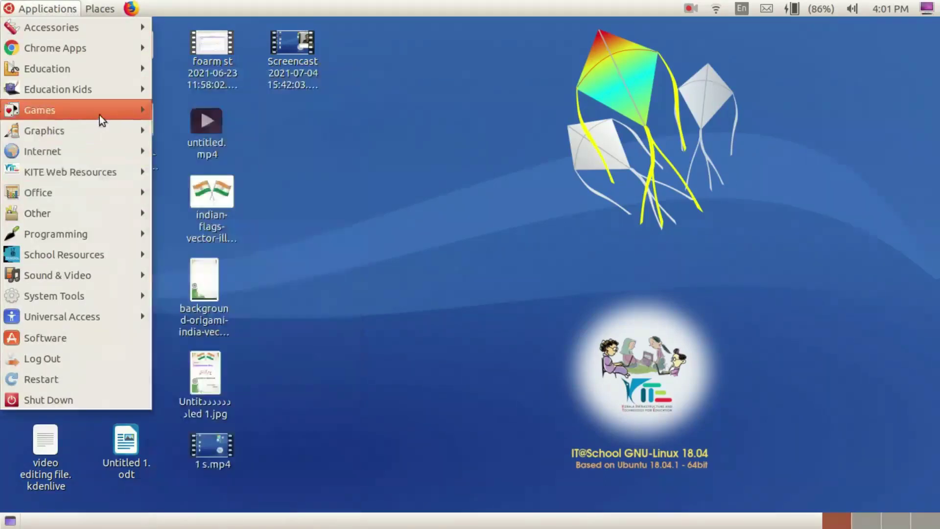
pyautogui.moveTo(109, 148)
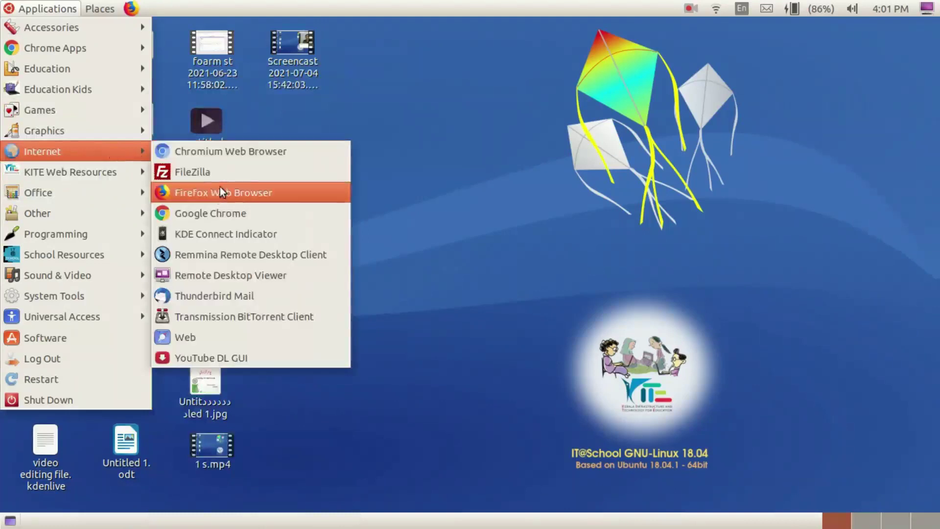
pyautogui.click(211, 215)
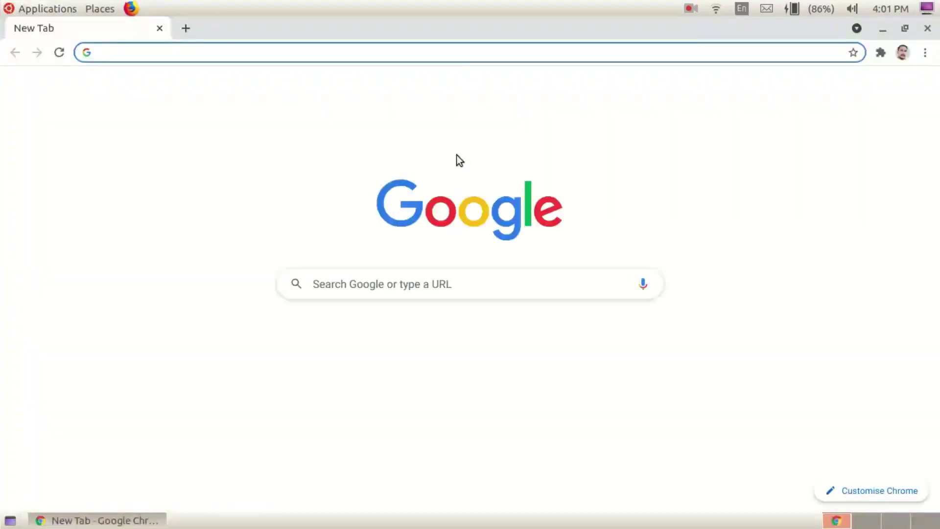
pyautogui.click(409, 284)
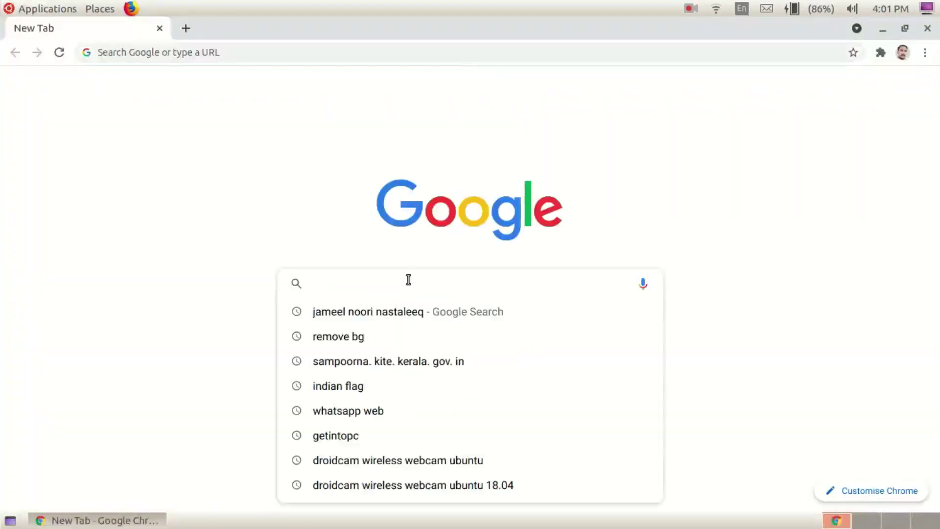
pyautogui.write('indipendents background design')
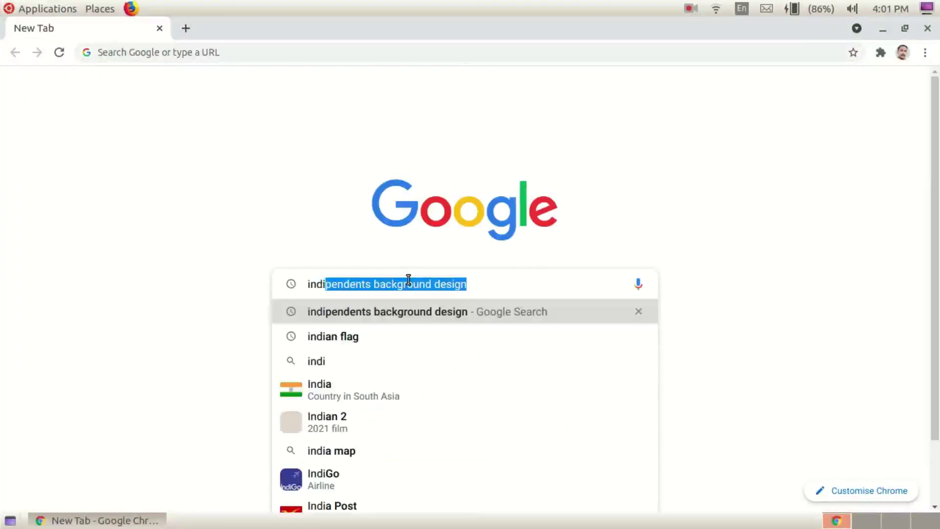
pyautogui.click(388, 329)
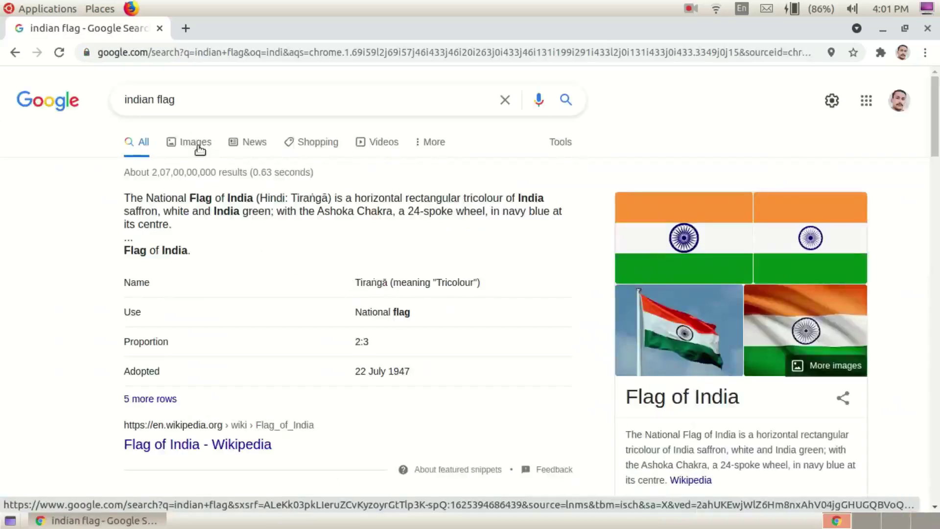
# - Switch to the image results for the Indian flag and open the Shutterstock picture of two crossed flags
pyautogui.click(199, 145)
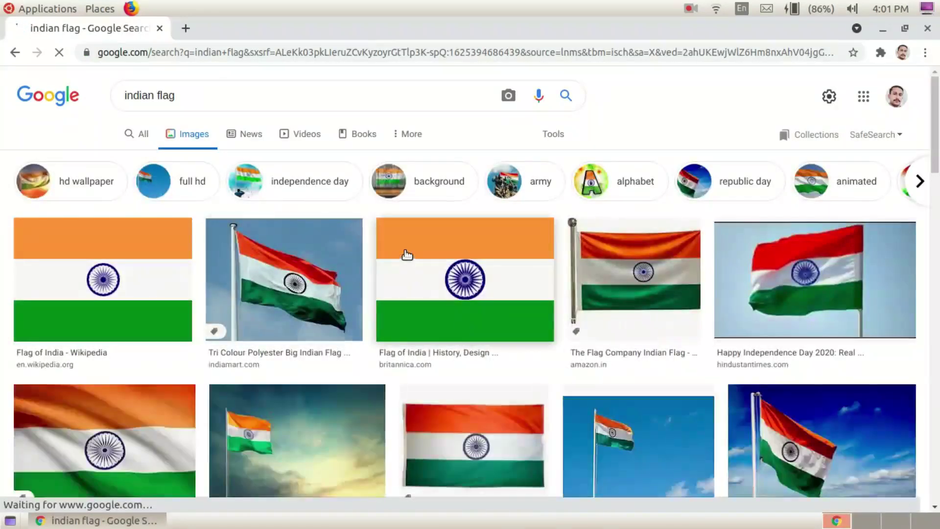
pyautogui.scroll(-3, 405, 254)
pyautogui.scroll(-6, 405, 254)
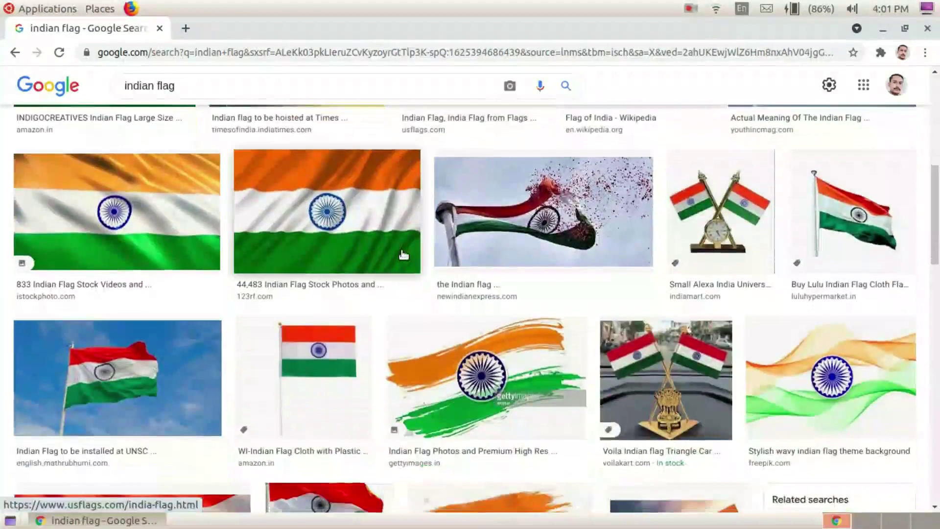
pyautogui.scroll(-8, 405, 255)
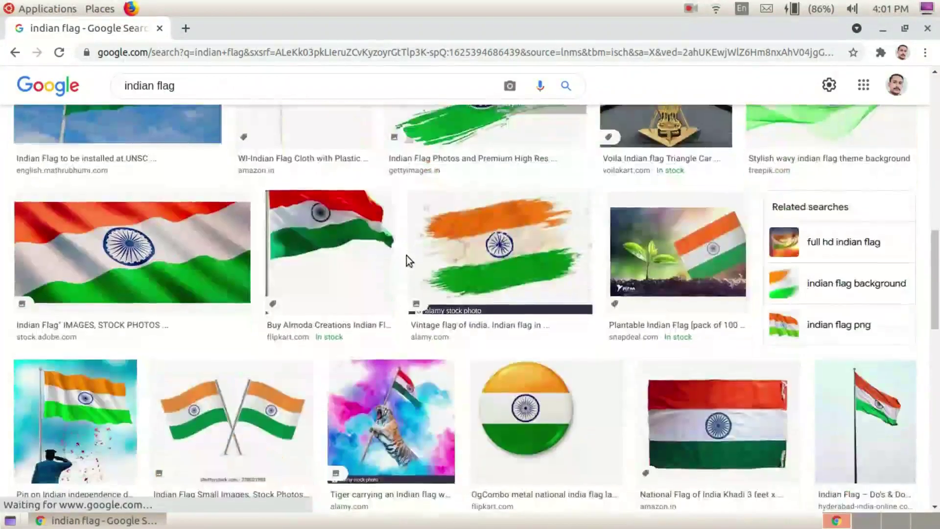
pyautogui.scroll(-3, 407, 260)
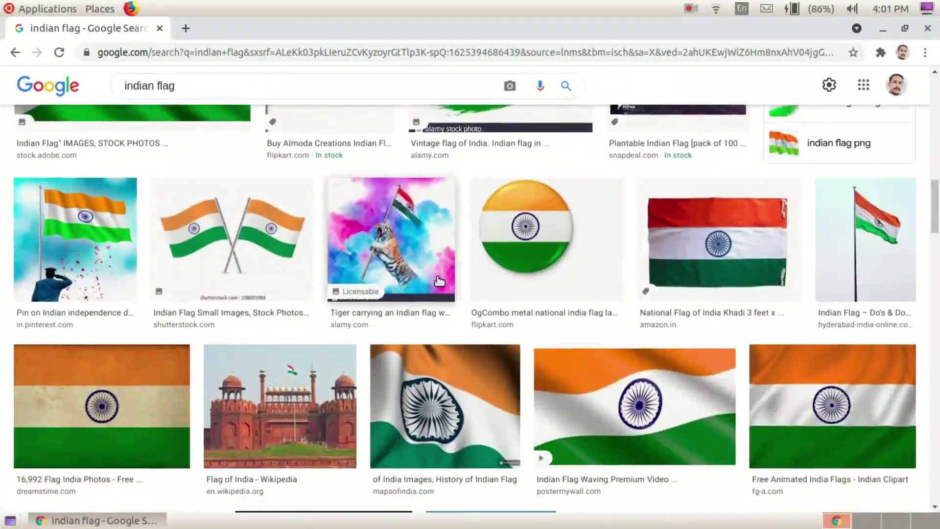
pyautogui.scroll(5, 449, 313)
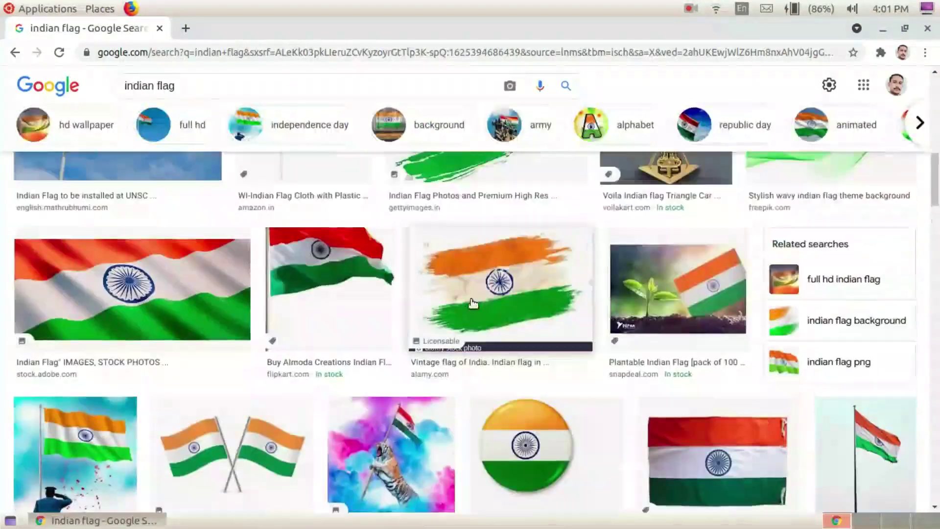
pyautogui.scroll(6, 447, 284)
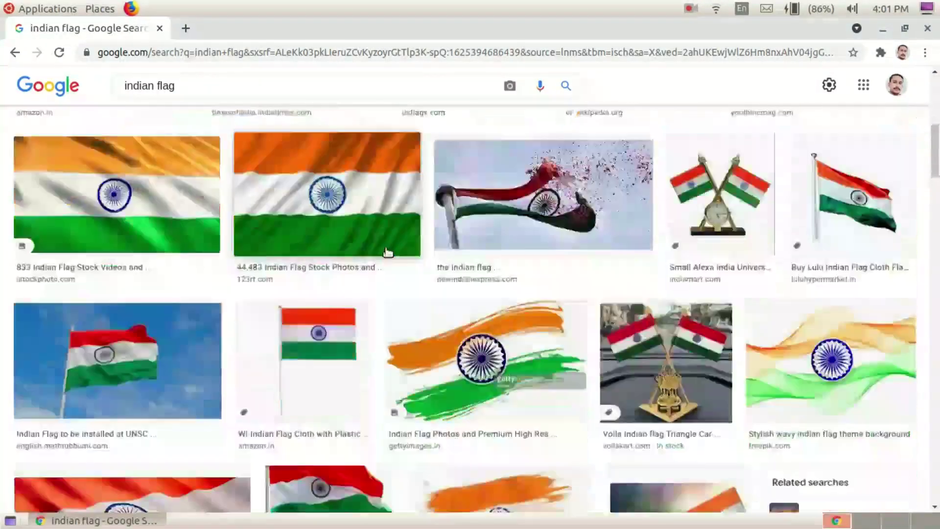
pyautogui.scroll(-9, 382, 262)
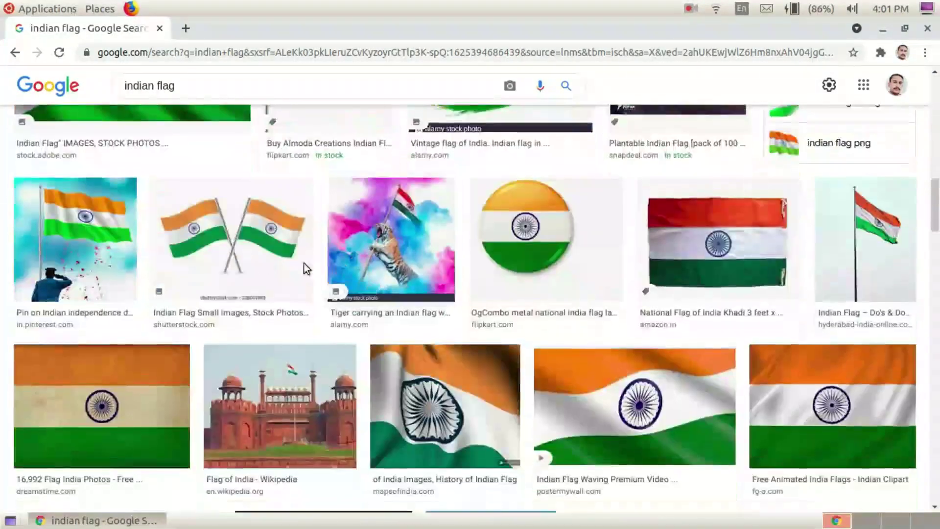
pyautogui.click(271, 243)
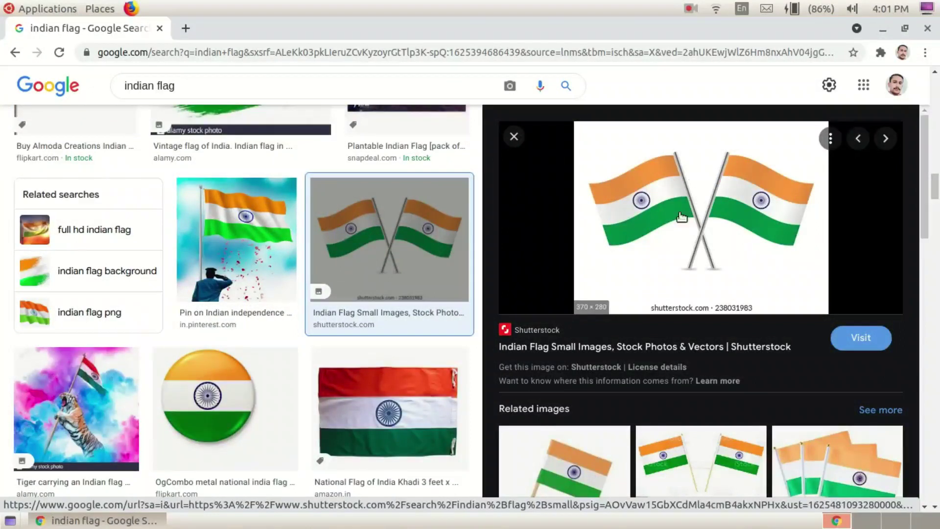
pyautogui.rightClick(703, 179)
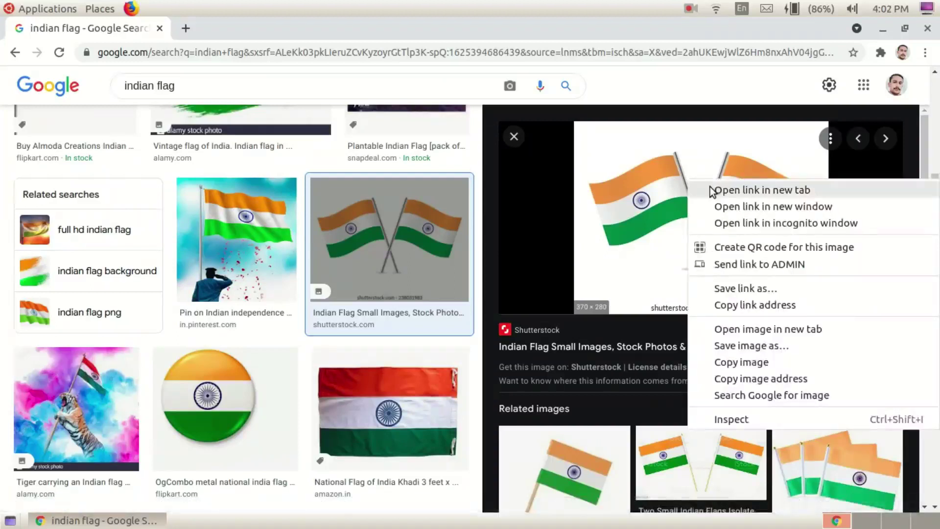
pyautogui.click(734, 346)
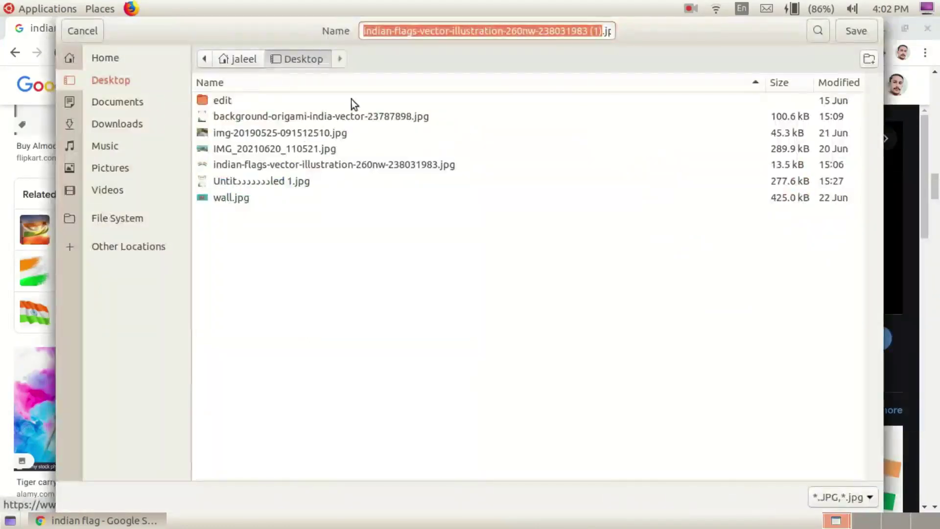
pyautogui.click(113, 61)
pyautogui.click(122, 81)
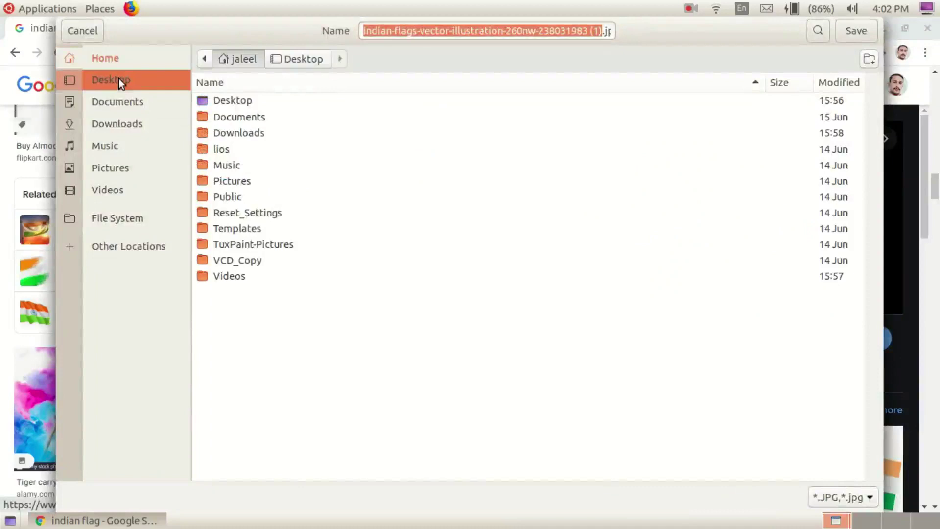
pyautogui.click(118, 78)
pyautogui.moveTo(400, 31); pyautogui.dragTo(539, 30)
pyautogui.click(440, 31)
pyautogui.moveTo(435, 30); pyautogui.dragTo(431, 30)
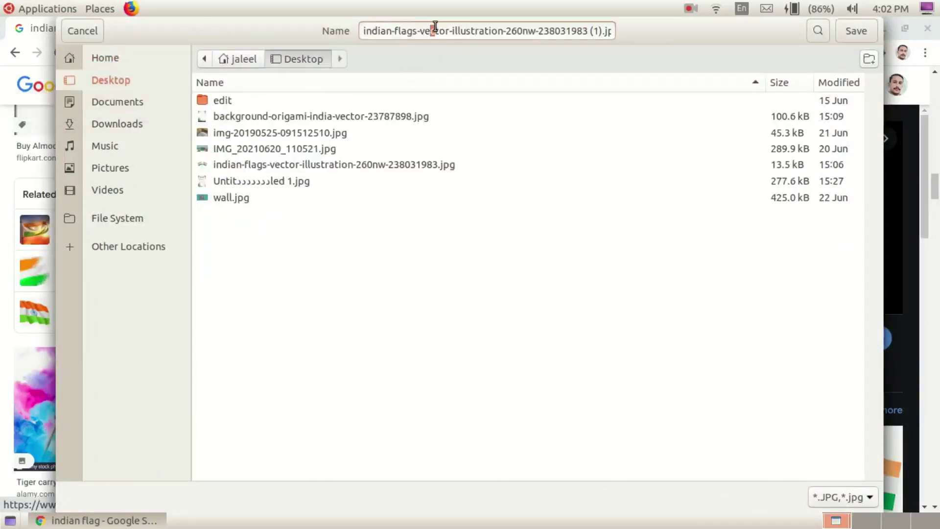
pyautogui.click(855, 32)
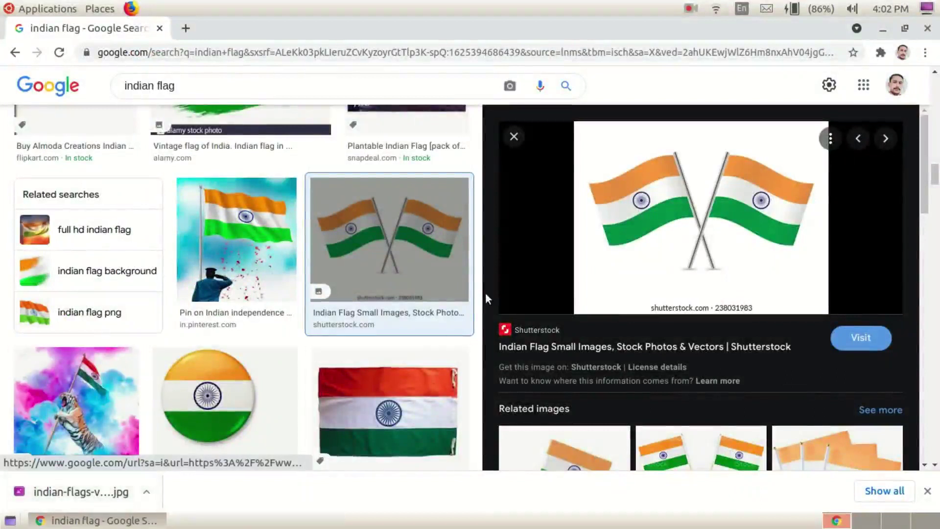
# - Return from the image results to the general web results for "indian flag"
pyautogui.scroll(2, 486, 294)
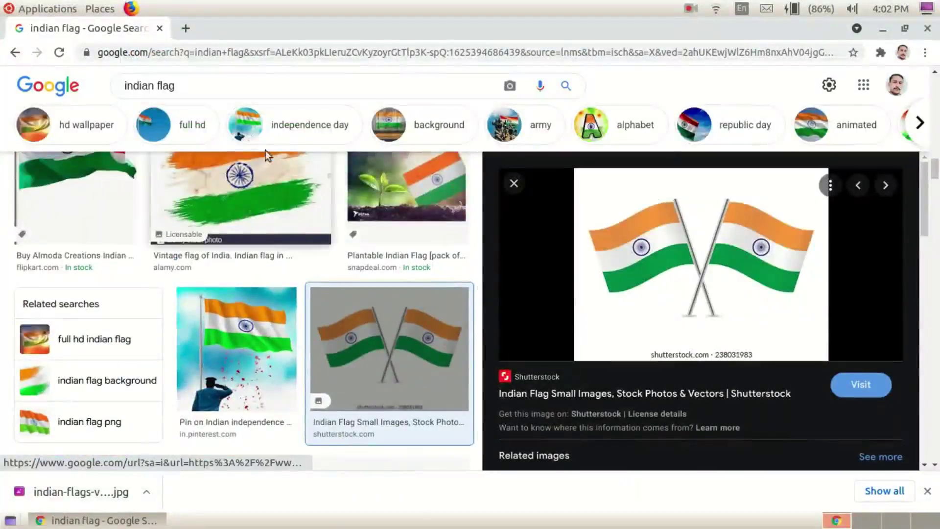
pyautogui.click(15, 52)
pyautogui.click(15, 52)
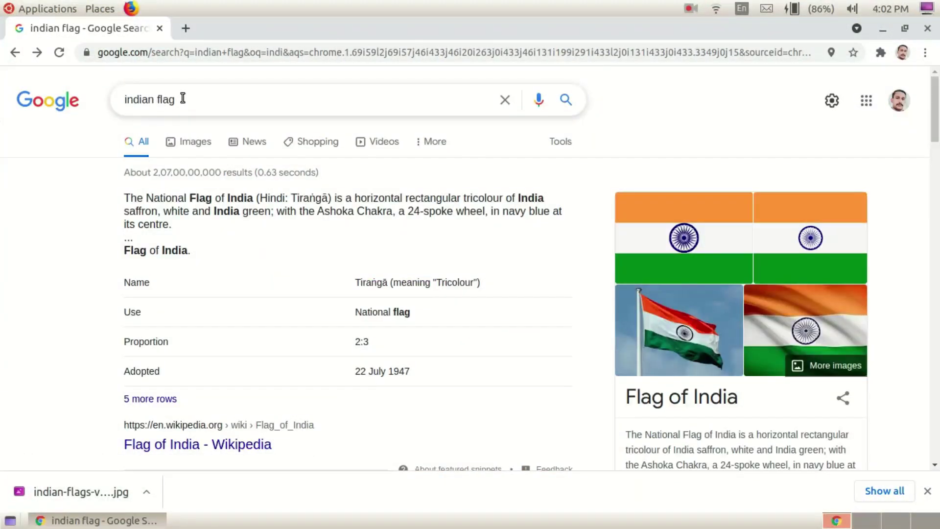
# - Search Google for "independence day poster background" and switch to the image results
pyautogui.moveTo(184, 99); pyautogui.dragTo(45, 91)
pyautogui.write('ind')
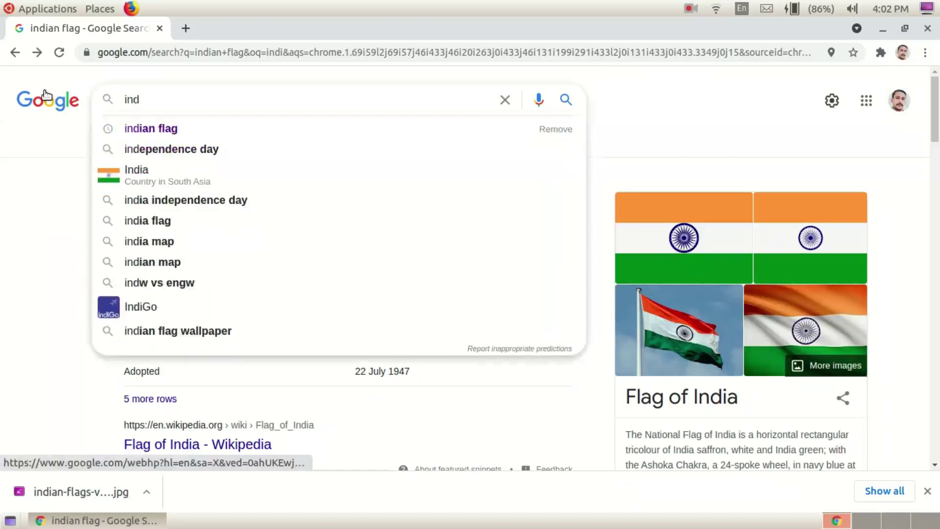
pyautogui.press('Down')
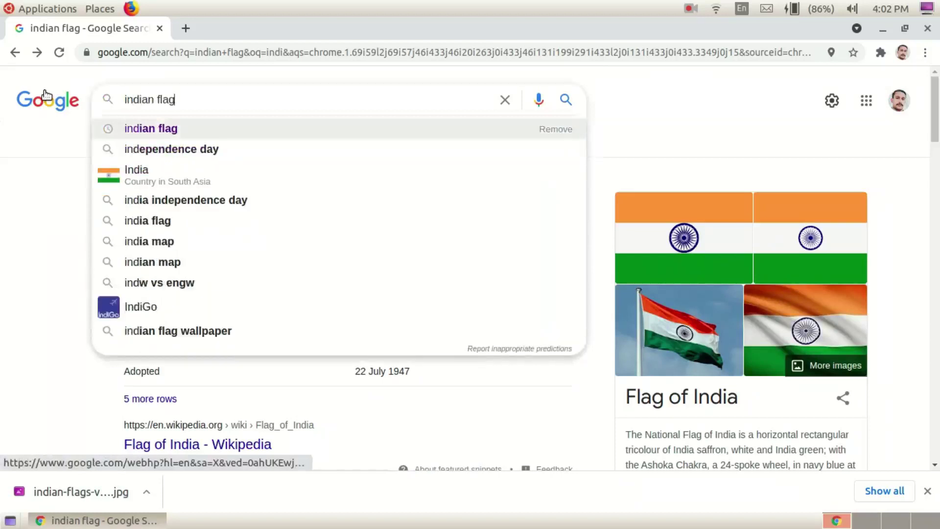
pyautogui.press('Down')
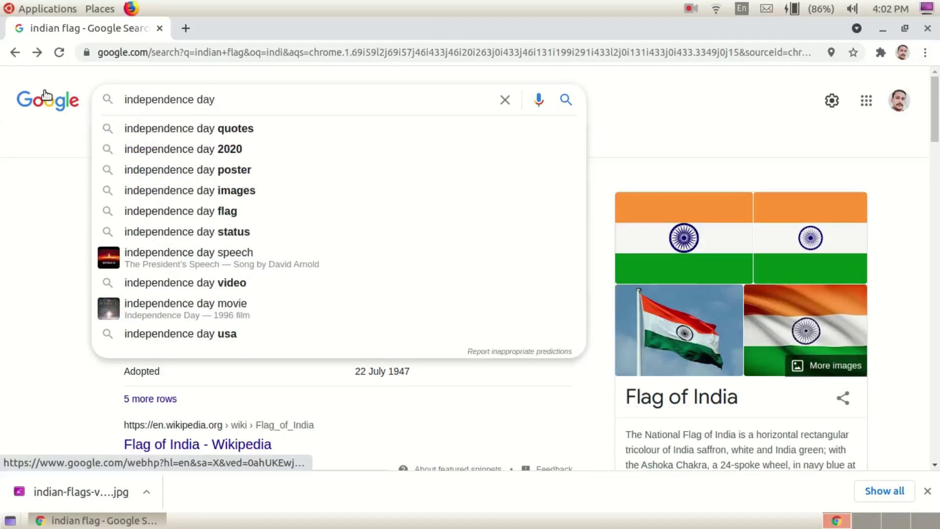
pyautogui.write('poster n')
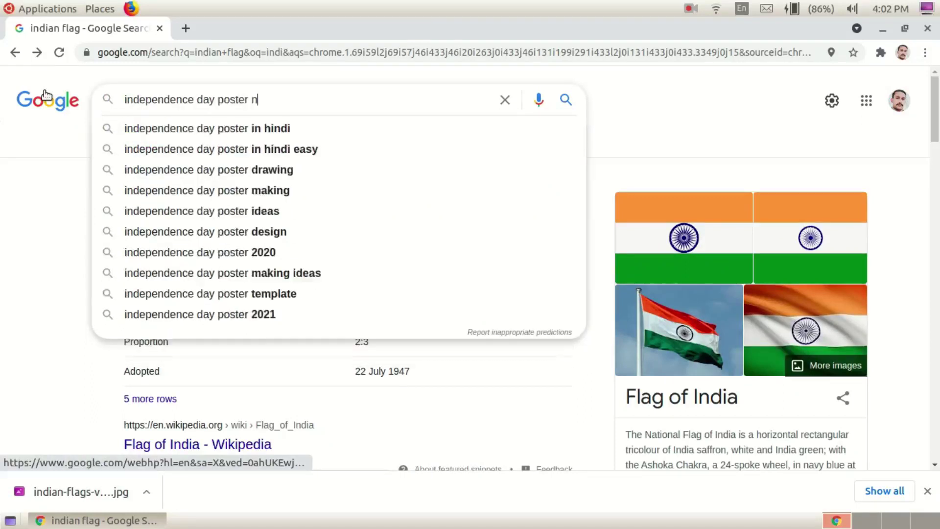
pyautogui.write('ad')
pyautogui.press('BackSpace')
pyautogui.press('BackSpace')
pyautogui.press('BackSpace')
pyautogui.write('n')
pyautogui.press('BackSpace')
pyautogui.write('back')
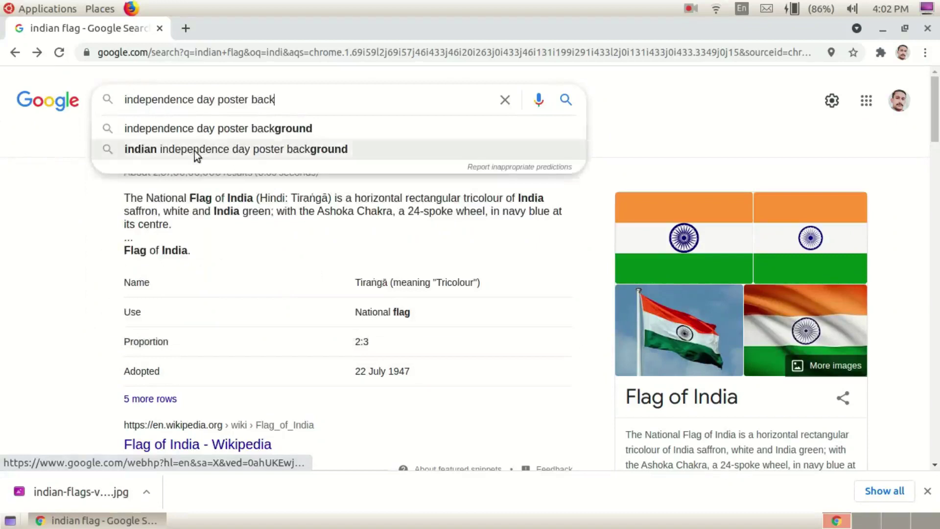
pyautogui.click(232, 128)
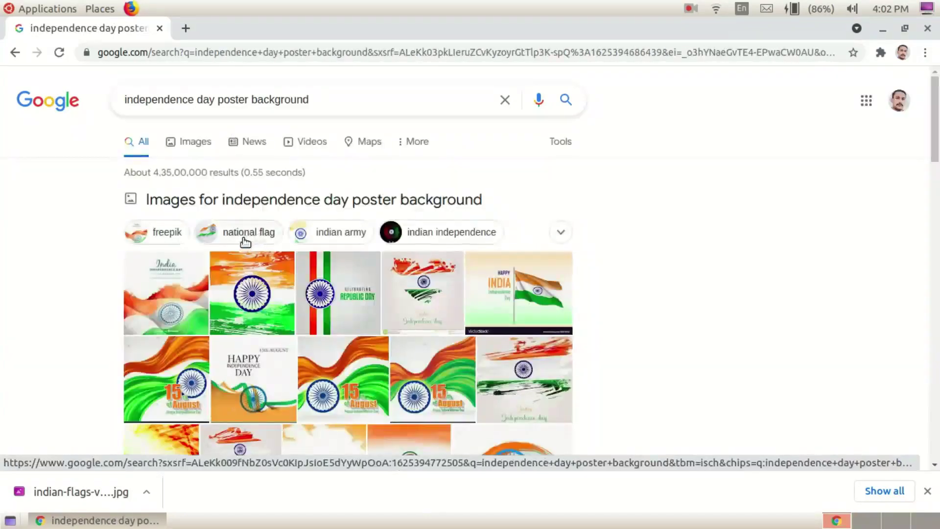
pyautogui.click(196, 143)
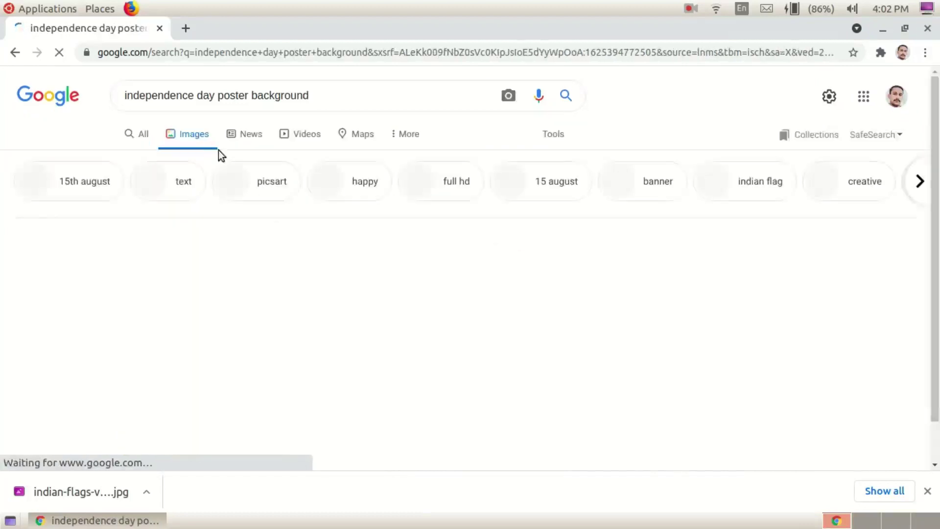
# - Look through the independence day image results for a poster background with empty space in the Indian flag colours
pyautogui.scroll(-2, 467, 287)
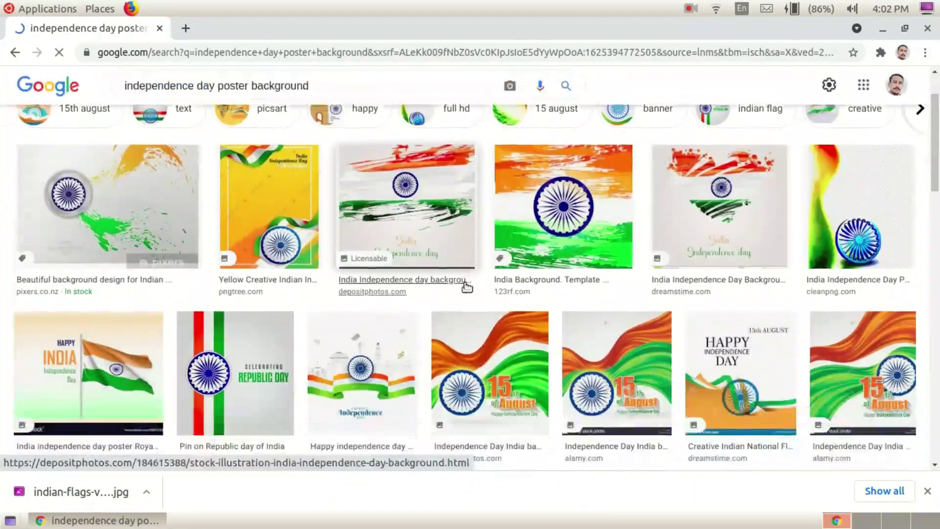
pyautogui.scroll(-3, 467, 286)
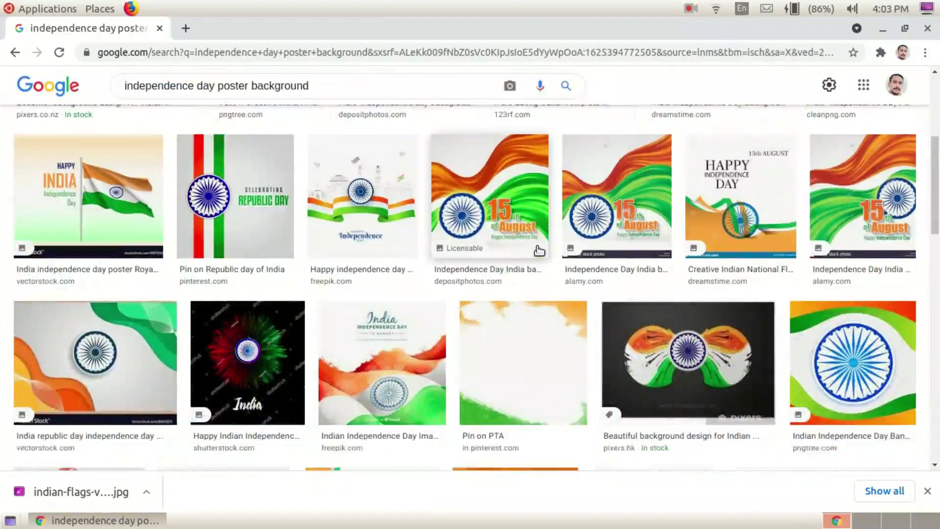
pyautogui.scroll(-2, 539, 250)
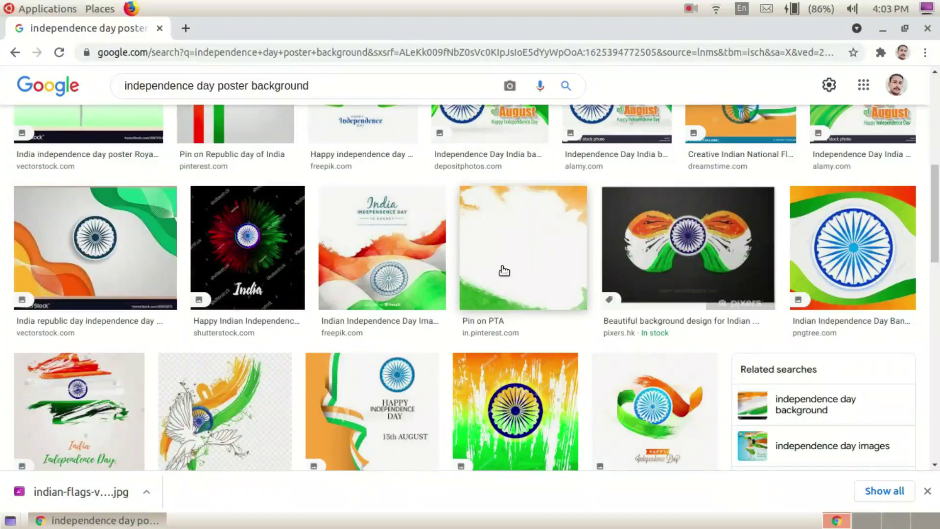
pyautogui.scroll(3, 494, 273)
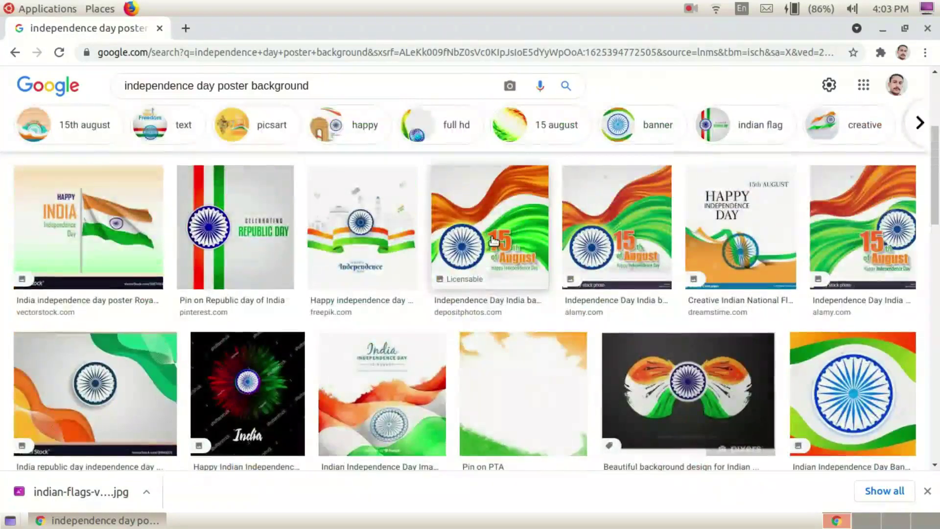
pyautogui.scroll(4, 494, 240)
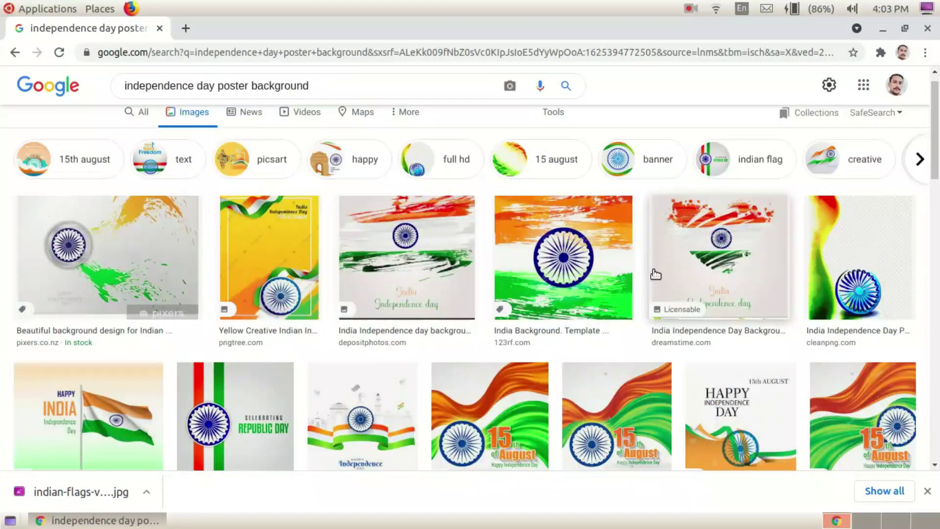
pyautogui.scroll(-7, 612, 279)
pyautogui.scroll(-7, 529, 281)
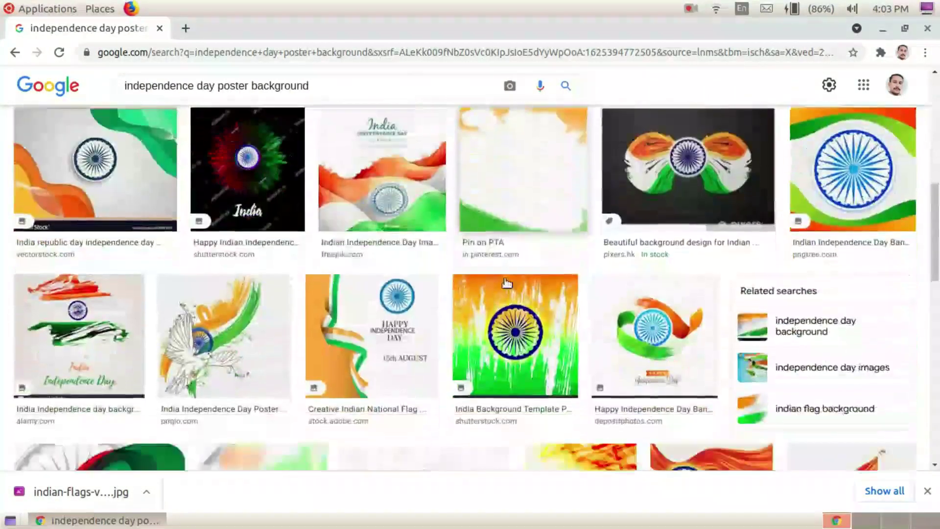
pyautogui.scroll(-6, 504, 279)
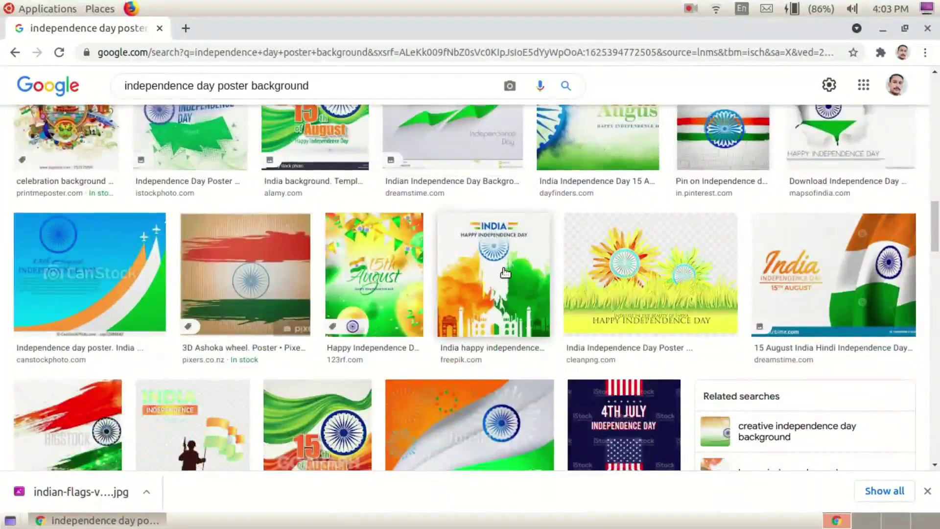
pyautogui.scroll(-3, 507, 275)
pyautogui.scroll(-3, 492, 264)
pyautogui.scroll(-3, 490, 258)
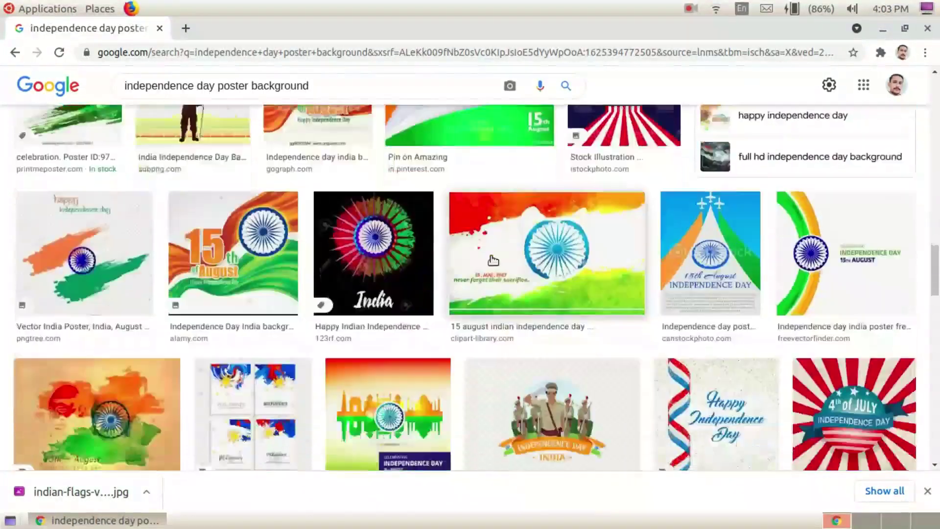
pyautogui.scroll(-2, 492, 259)
pyautogui.scroll(-3, 496, 262)
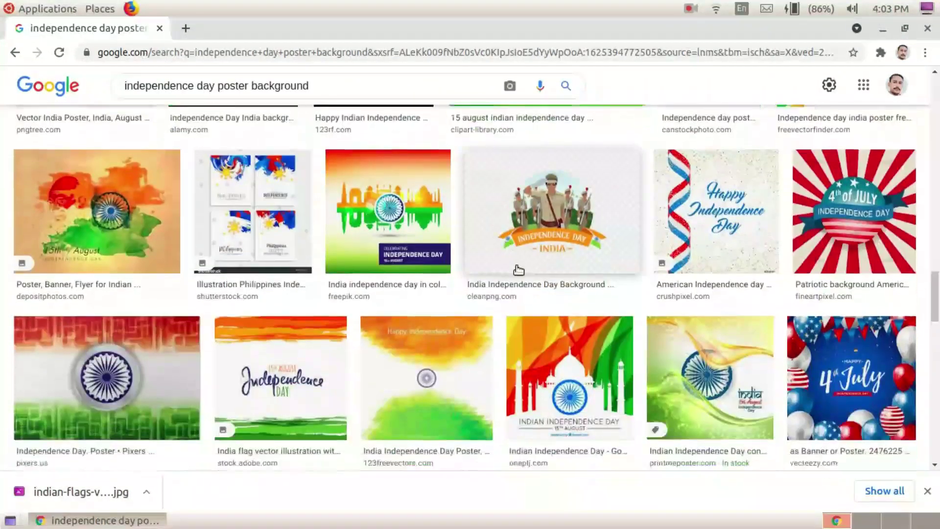
pyautogui.scroll(-2, 517, 268)
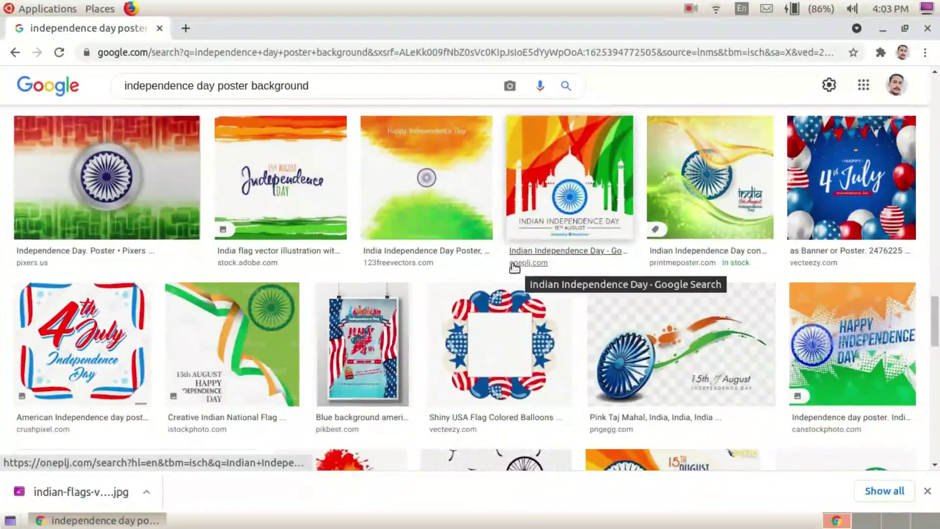
pyautogui.scroll(-5, 493, 259)
pyautogui.scroll(-5, 495, 263)
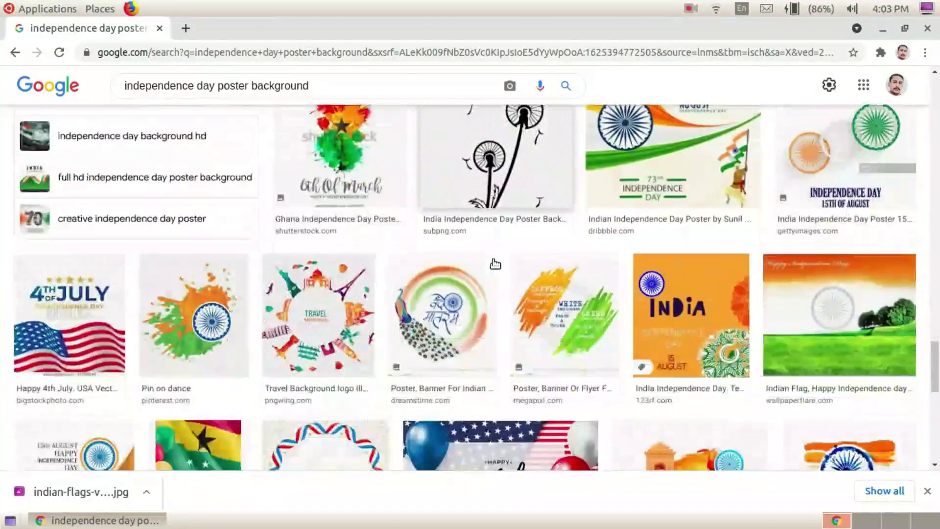
pyautogui.scroll(-7, 495, 263)
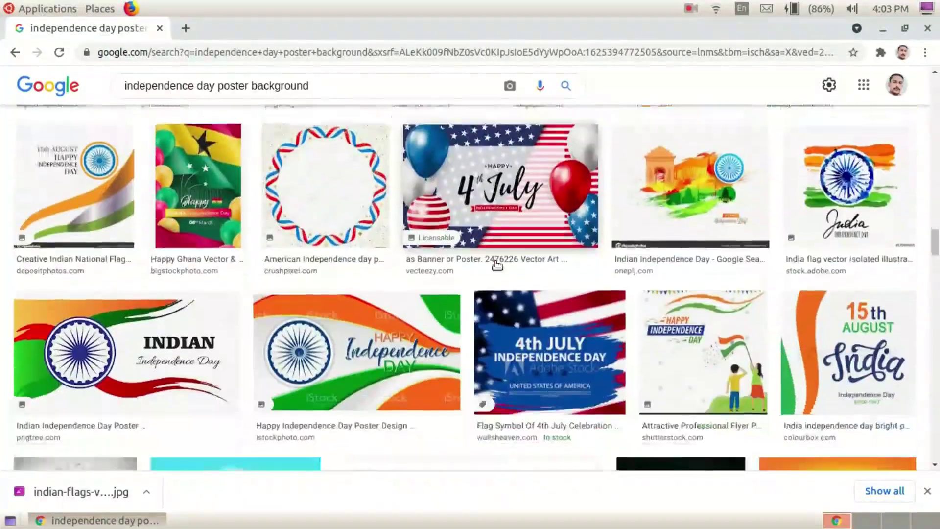
pyautogui.scroll(-6, 494, 260)
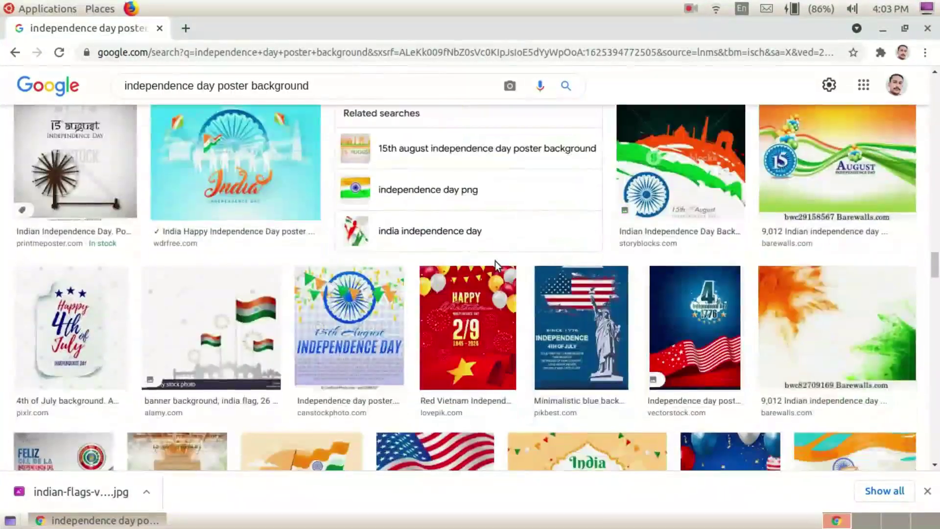
pyautogui.scroll(-10, 494, 260)
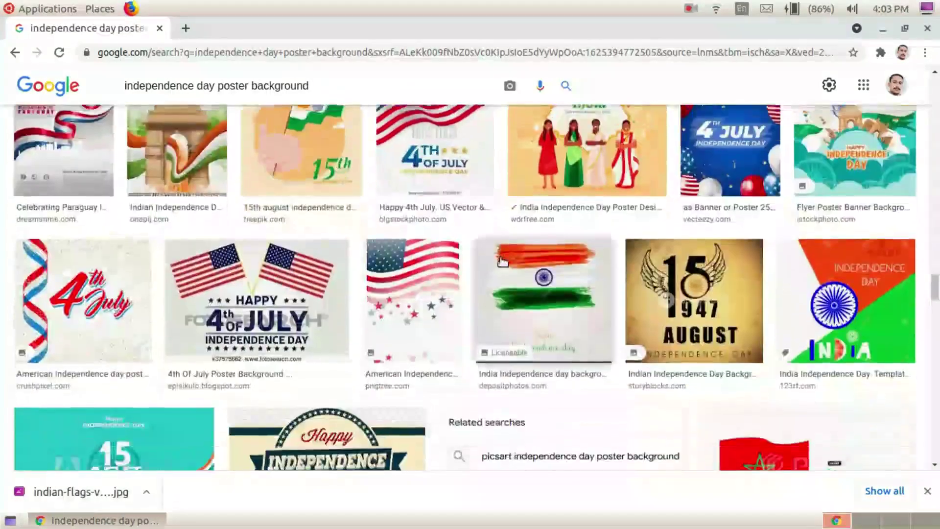
pyautogui.scroll(10, 433, 264)
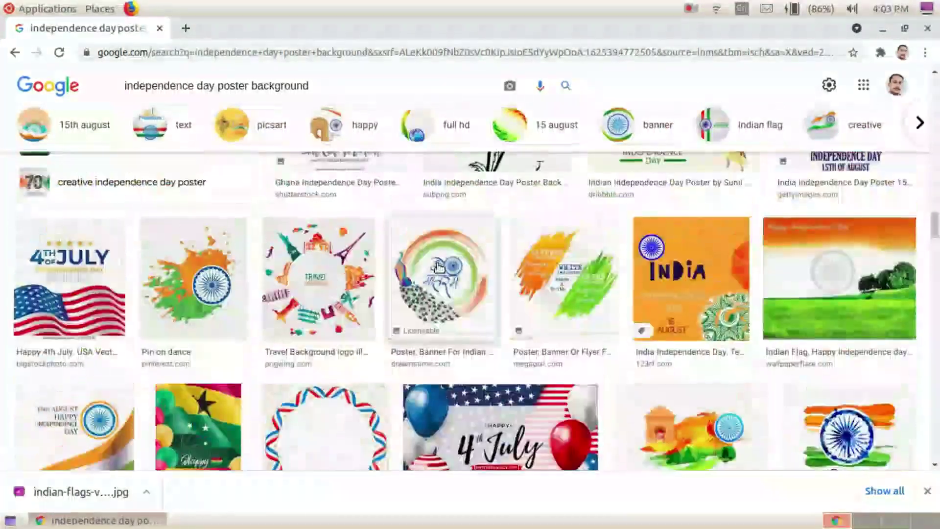
pyautogui.scroll(8, 517, 312)
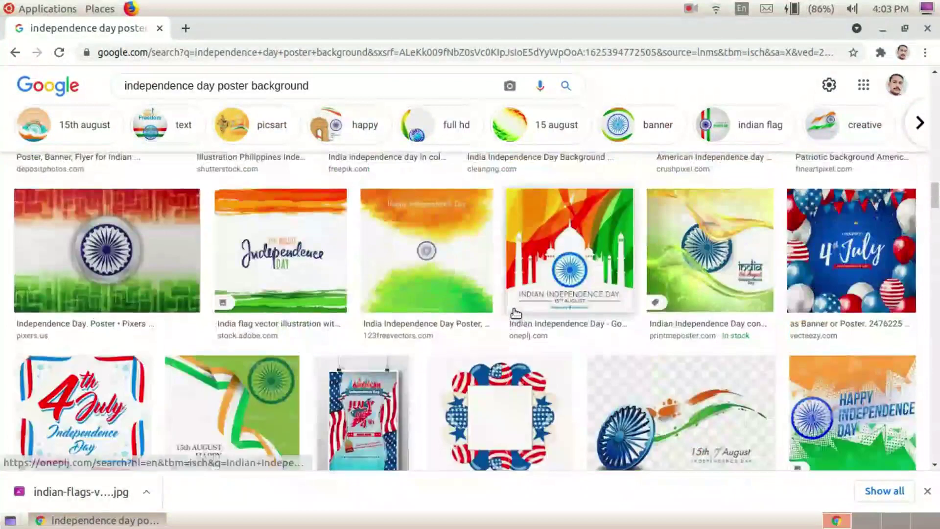
pyautogui.scroll(5, 512, 311)
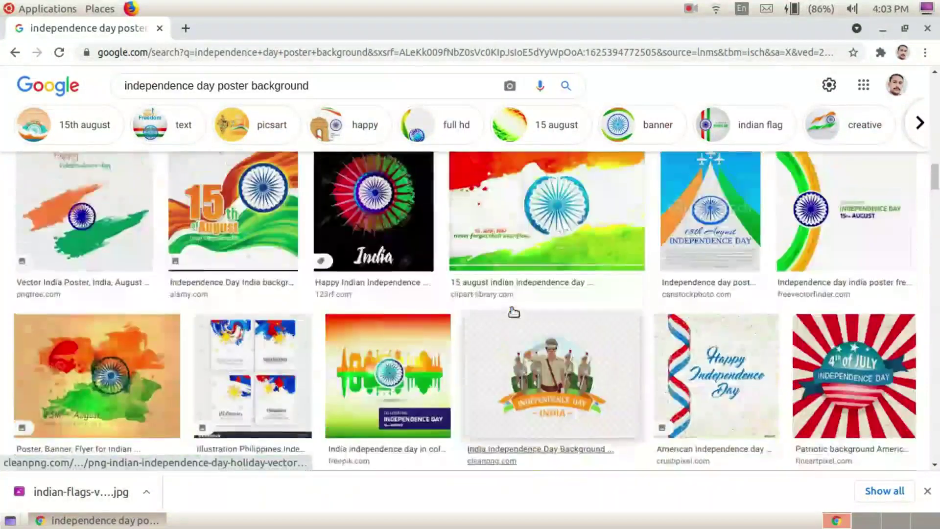
pyautogui.scroll(4, 512, 312)
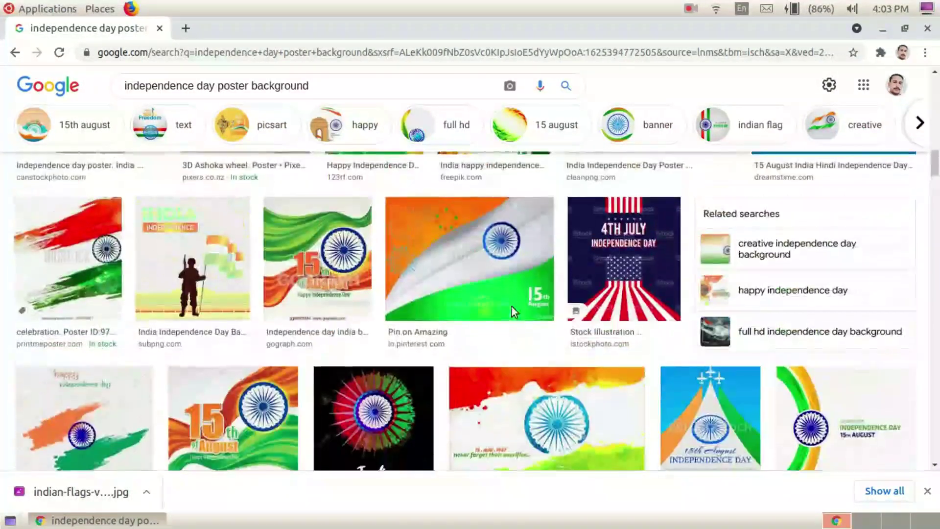
pyautogui.scroll(4, 509, 315)
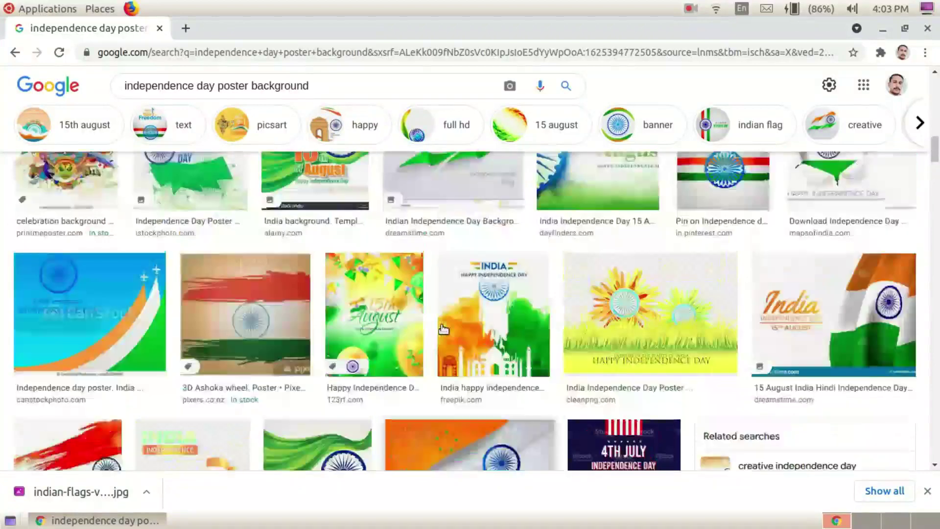
pyautogui.scroll(6, 509, 333)
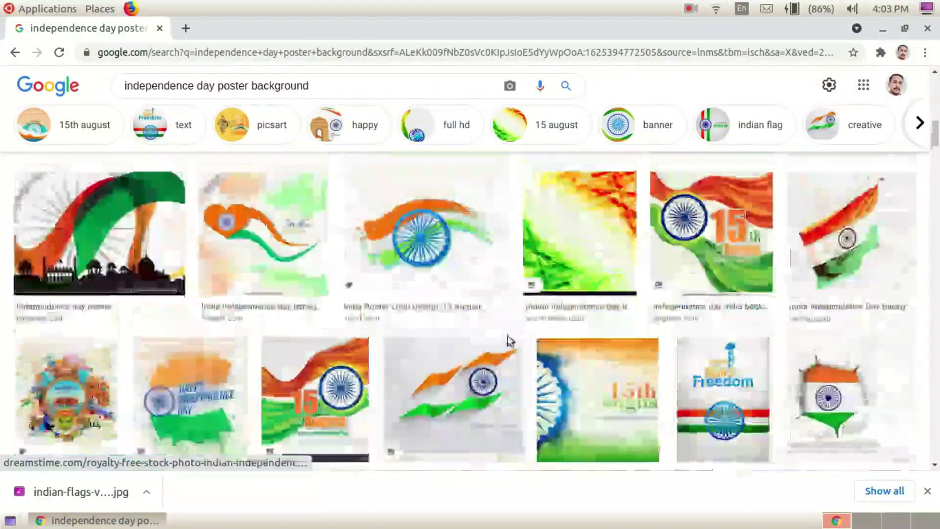
pyautogui.scroll(3, 494, 335)
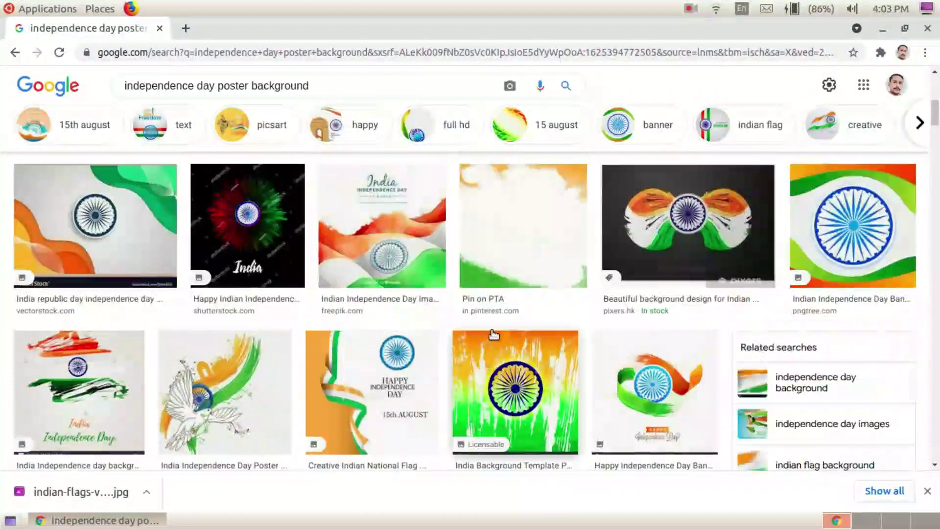
# - Open the Pin on PTA background image and look through its related images for a suitable poster background
pyautogui.click(524, 242)
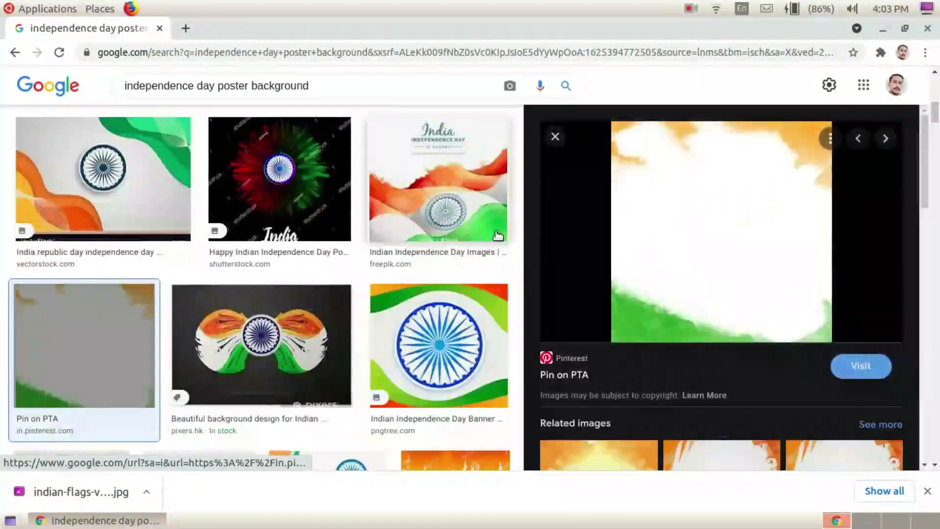
pyautogui.scroll(-5, 742, 296)
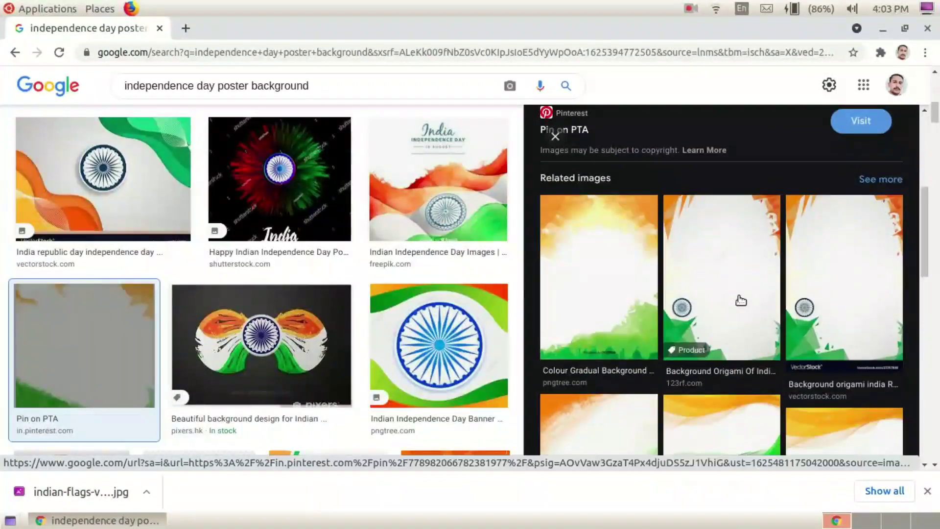
pyautogui.scroll(5, 742, 300)
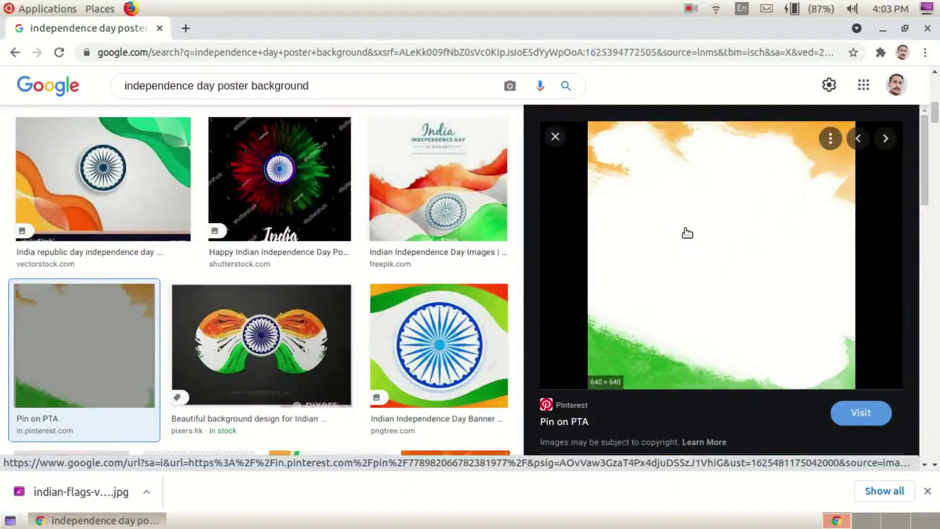
pyautogui.scroll(-5, 744, 343)
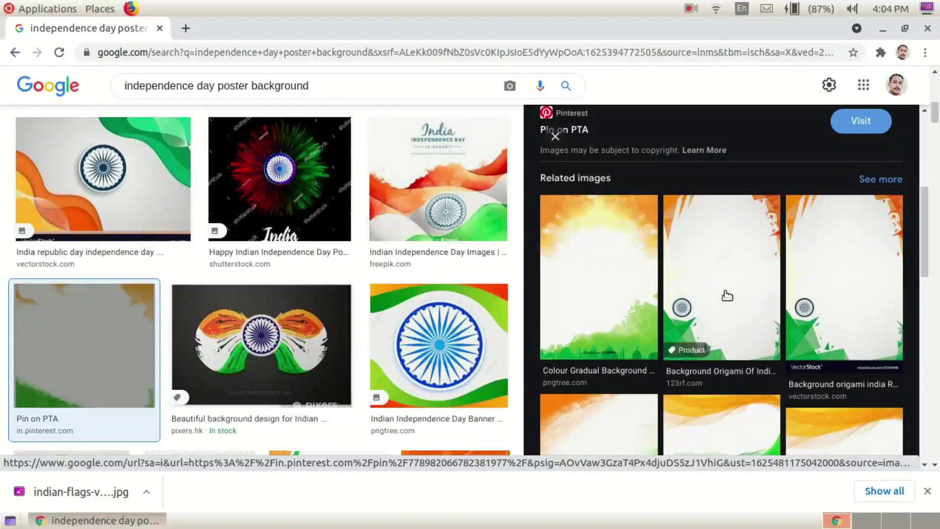
pyautogui.scroll(2, 719, 298)
pyautogui.scroll(-6, 720, 299)
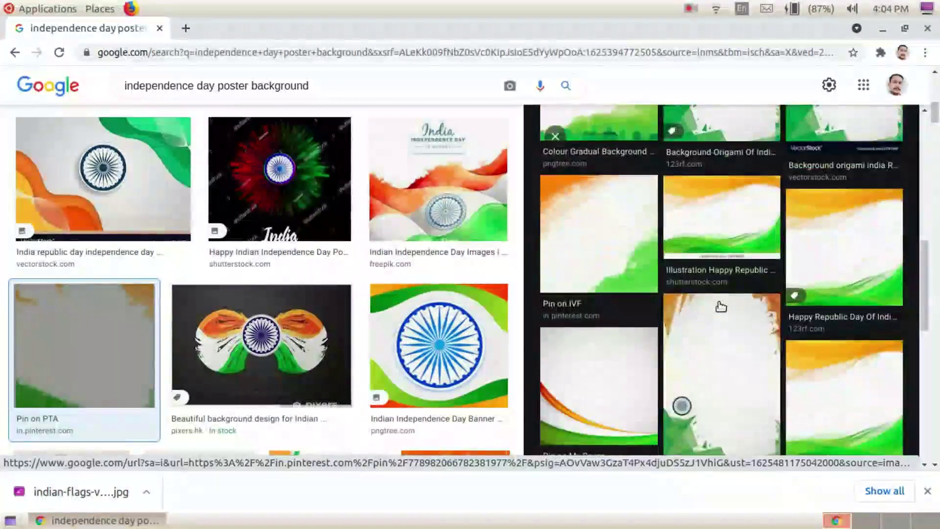
pyautogui.scroll(-3, 720, 304)
pyautogui.scroll(8, 721, 307)
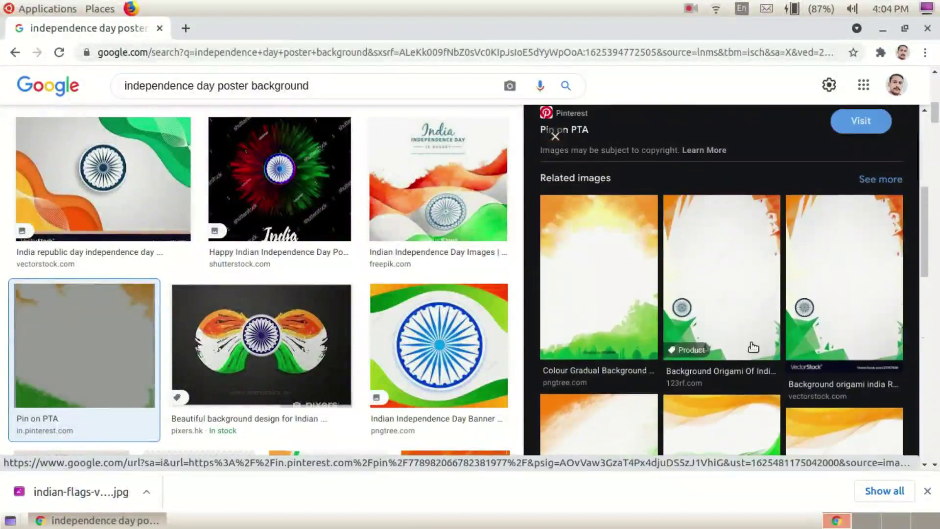
pyautogui.scroll(-3, 757, 320)
pyautogui.scroll(3, 758, 321)
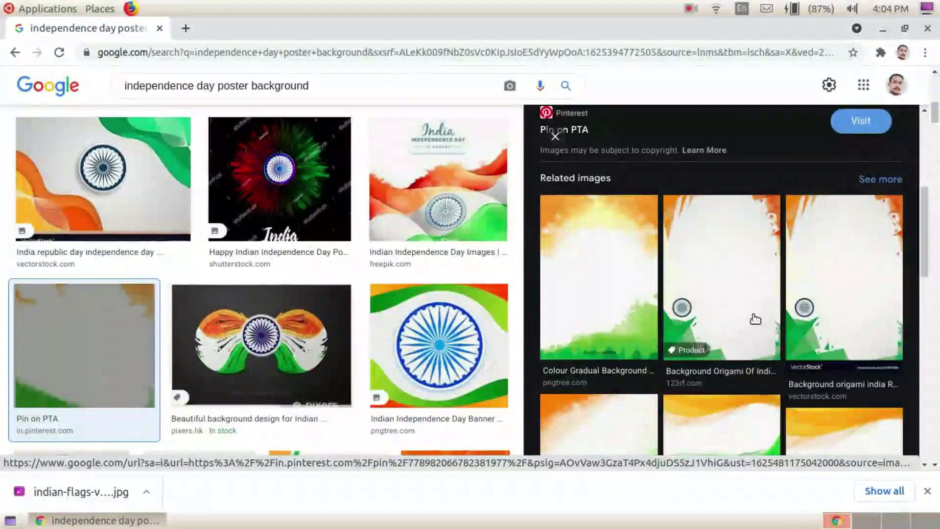
pyautogui.scroll(-4, 773, 297)
pyautogui.scroll(-7, 774, 300)
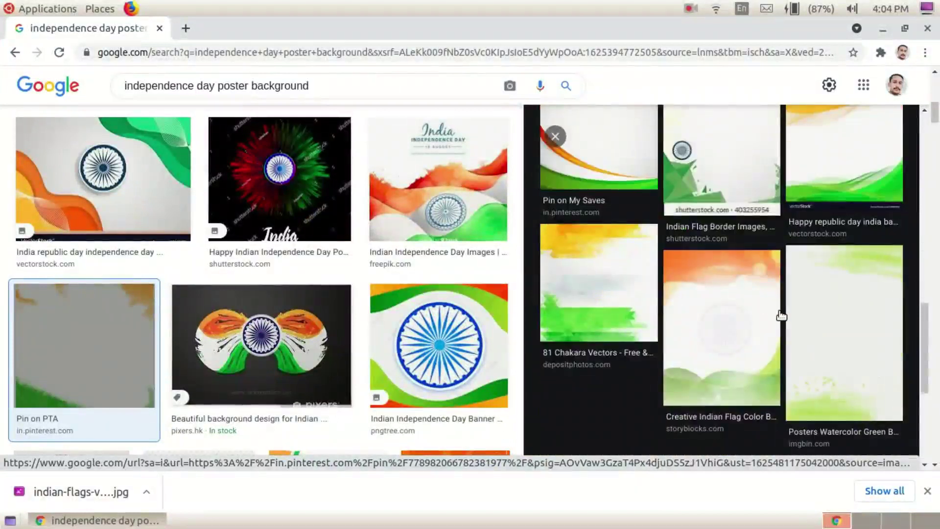
pyautogui.scroll(10, 778, 306)
# - Save the VectorStock "Background origami india" image to the Desktop as background-origami-india-vector-23787898 (1).jpg
pyautogui.click(825, 313)
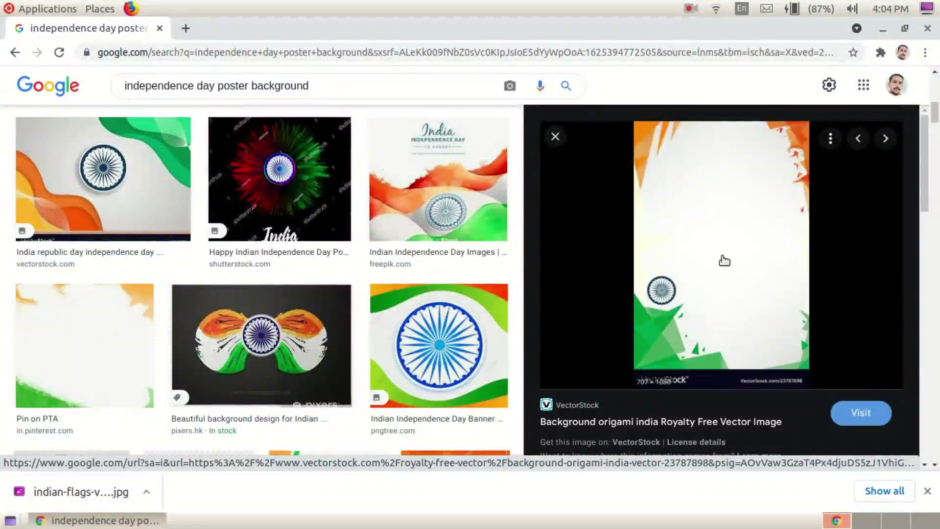
pyautogui.rightClick(724, 220)
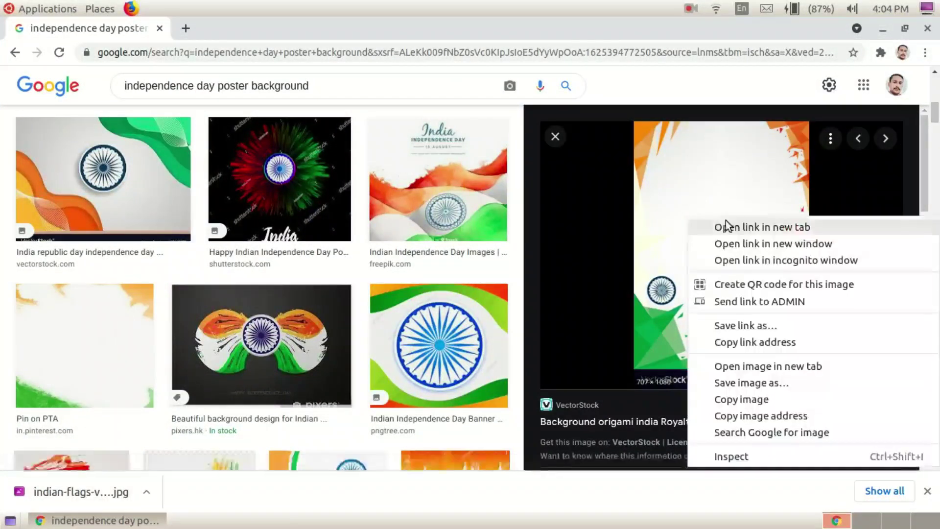
pyautogui.click(744, 383)
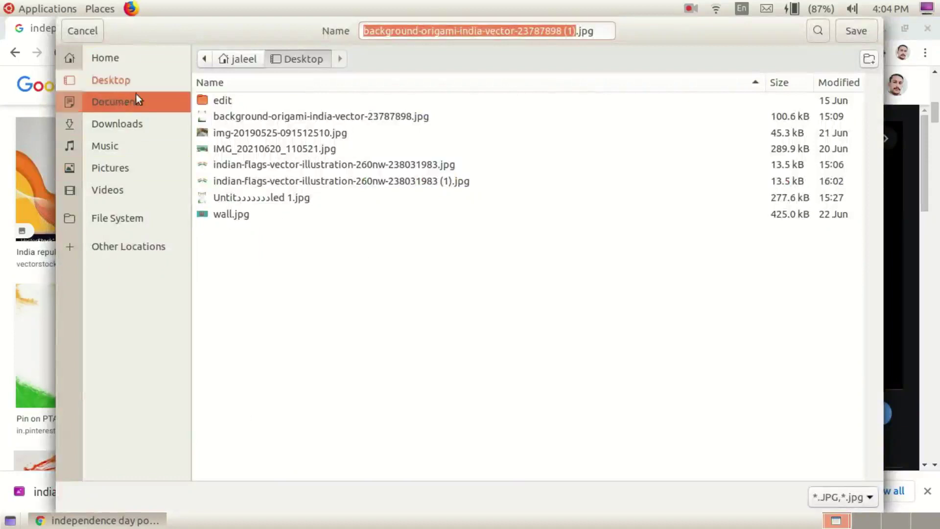
pyautogui.click(849, 33)
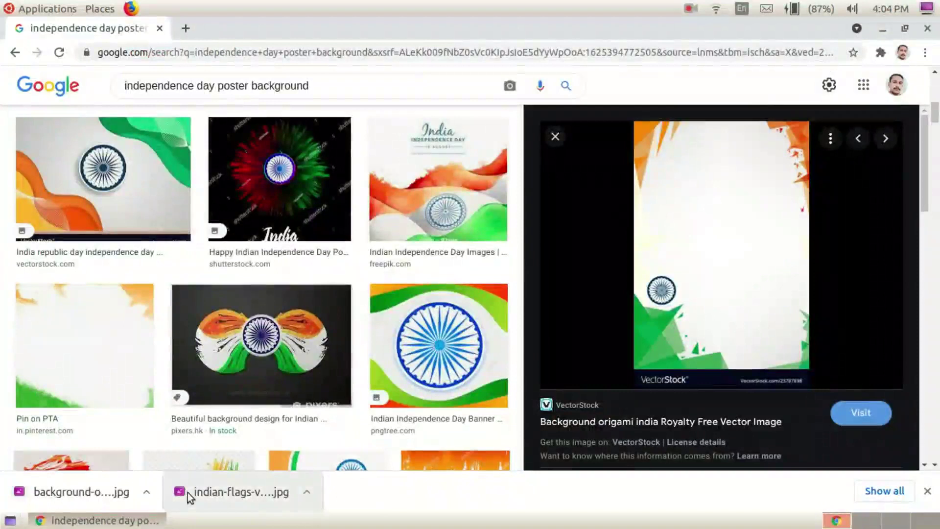
# - Minimize the browser and move the newly downloaded flags and background images apart from the other desktop icons
pyautogui.click(206, 493)
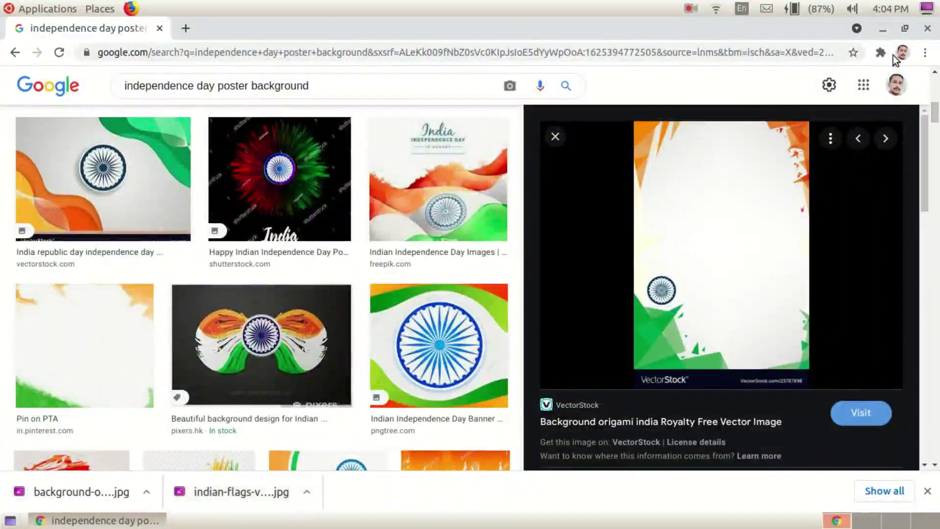
pyautogui.click(884, 30)
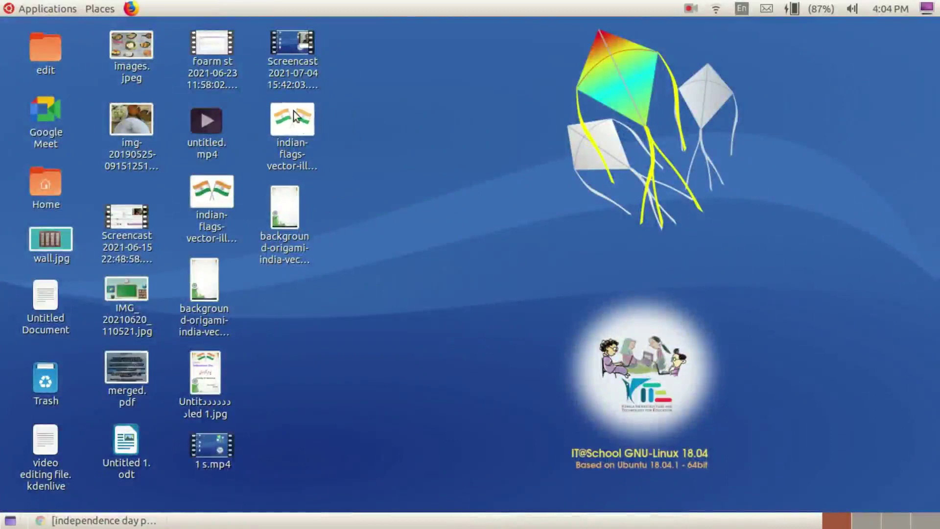
pyautogui.moveTo(295, 127); pyautogui.dragTo(377, 125)
pyautogui.moveTo(286, 210); pyautogui.dragTo(367, 227)
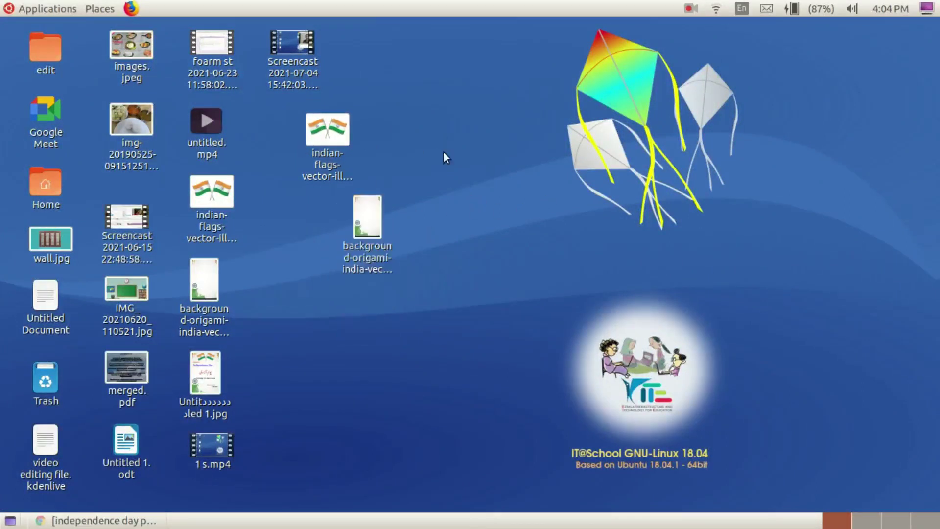
# - Launch LibreOffice Writer with a new blank document and fit the whole page in view
pyautogui.click(55, 11)
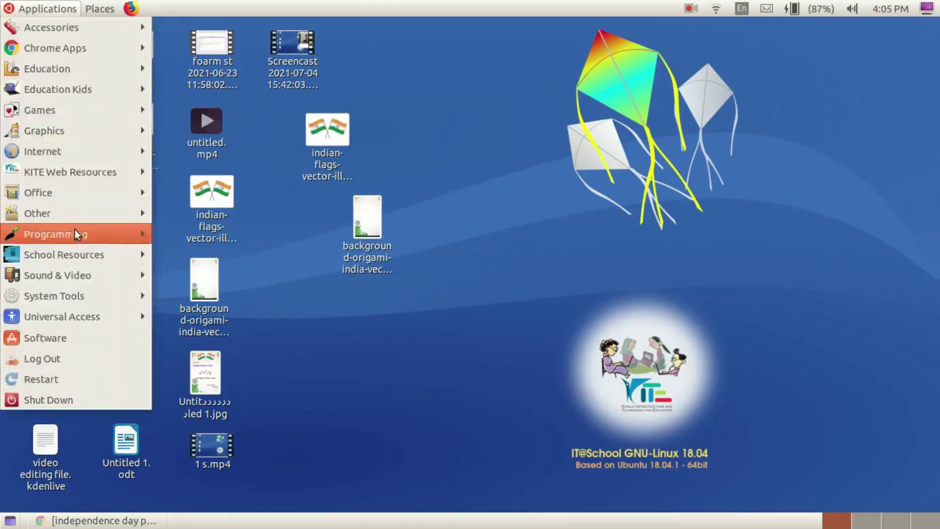
pyautogui.moveTo(113, 198)
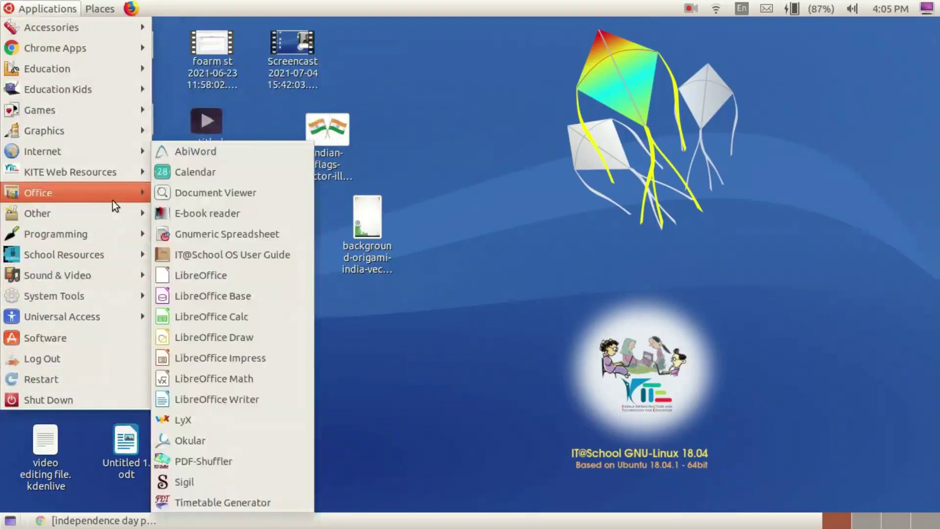
pyautogui.click(235, 402)
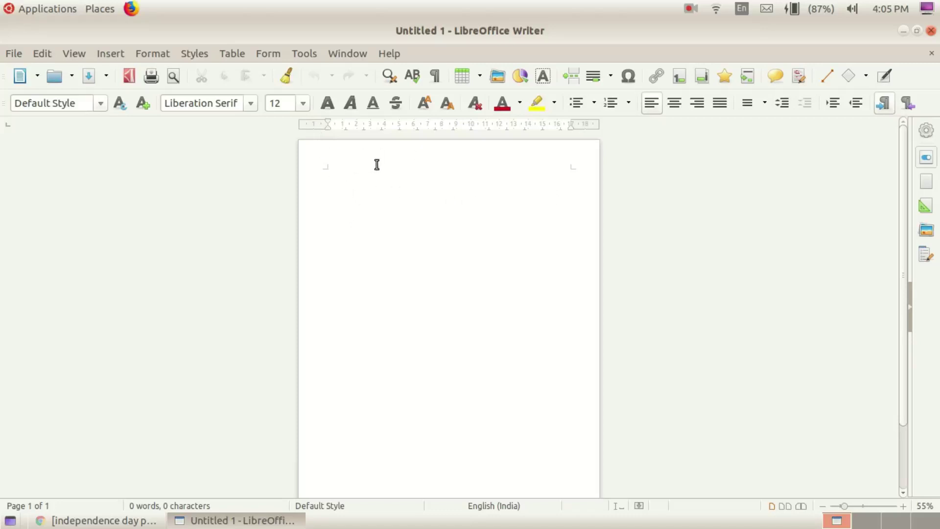
pyautogui.scroll(-3, 404, 206)
pyautogui.scroll(3, 404, 208)
pyautogui.scroll(-2, 434, 253)
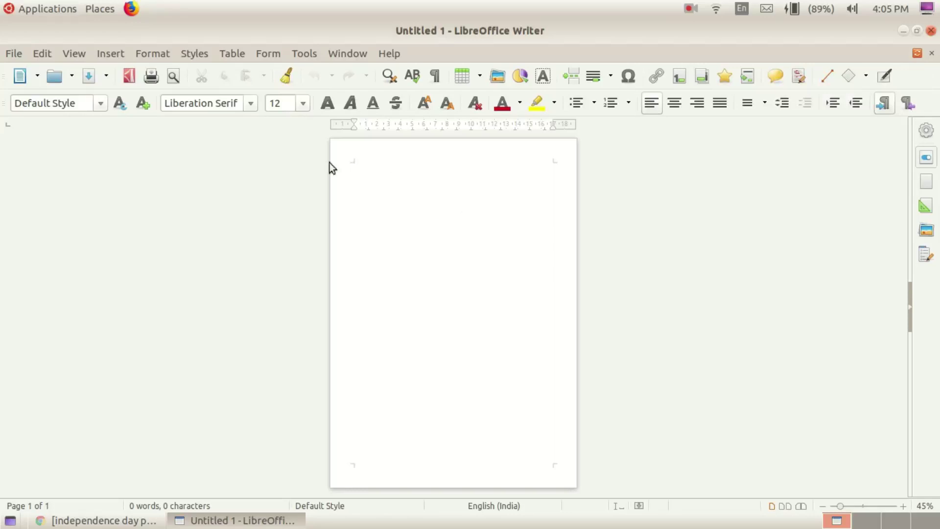
# - Open the page style settings, try the Landscape orientation and switch back to Portrait
pyautogui.click(159, 54)
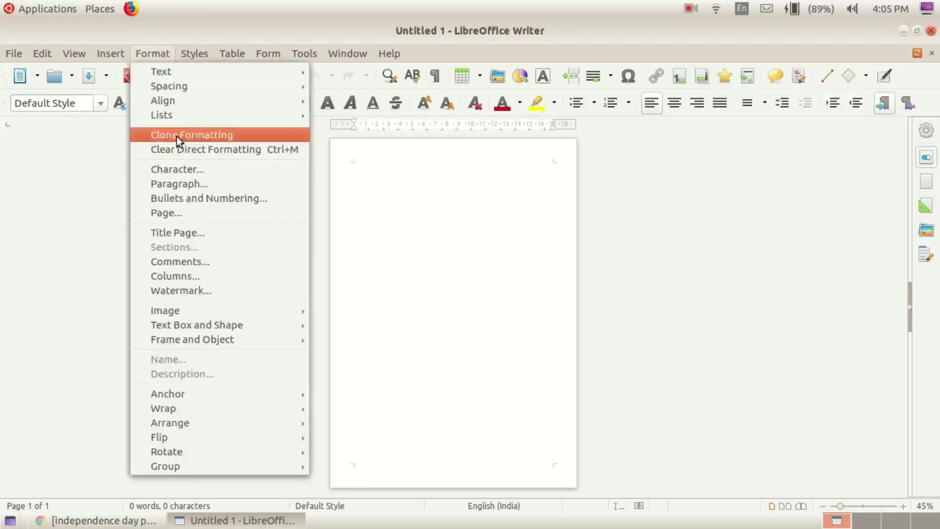
pyautogui.click(192, 217)
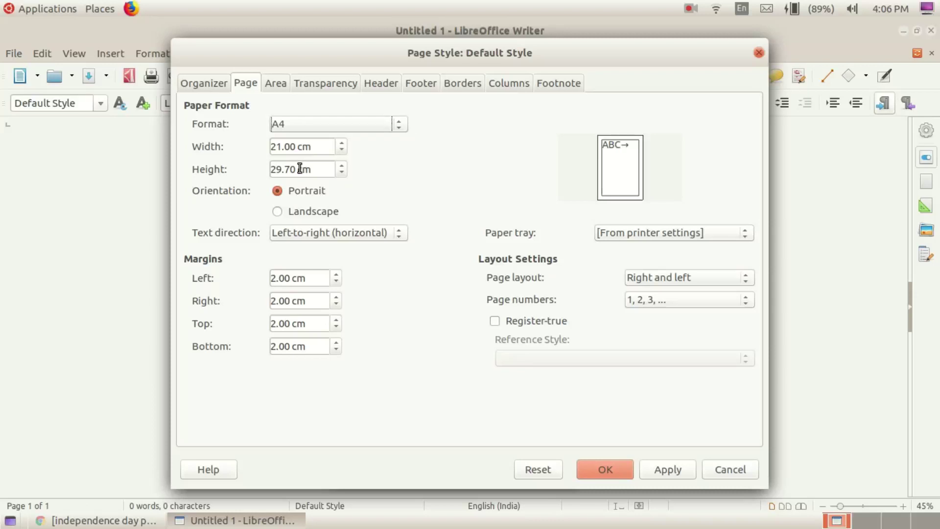
pyautogui.click(278, 211)
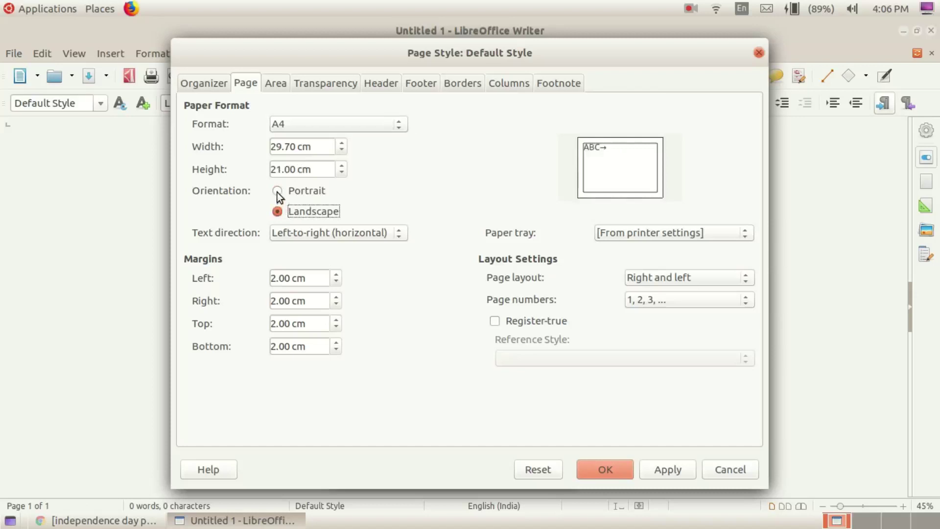
pyautogui.click(277, 191)
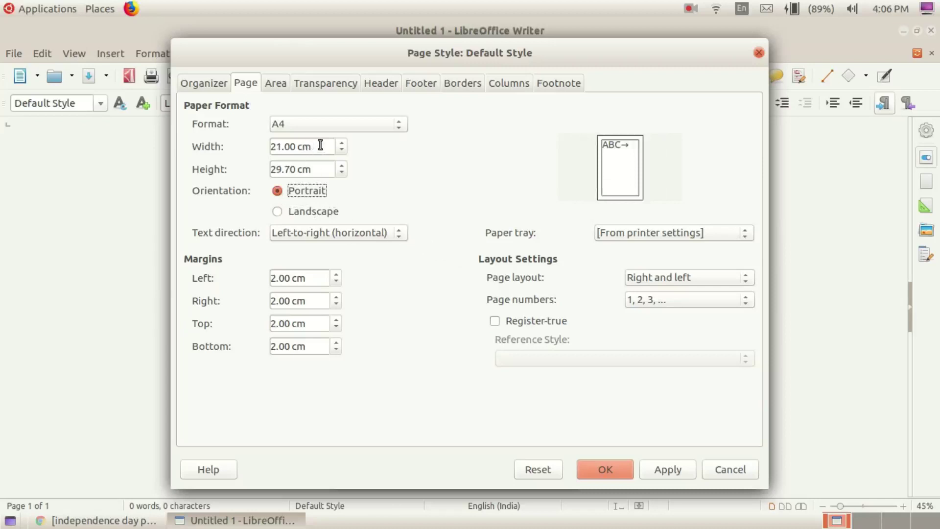
# - Set the page to a custom width and height of 20 cm each and apply it
pyautogui.moveTo(320, 144); pyautogui.dragTo(257, 147)
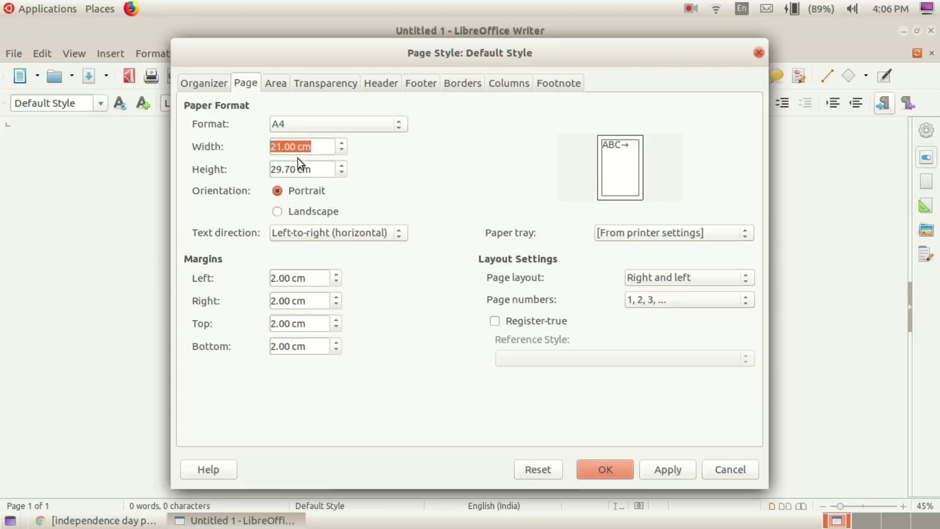
pyautogui.write('20')
pyautogui.press('Tab')
pyautogui.press('Tab')
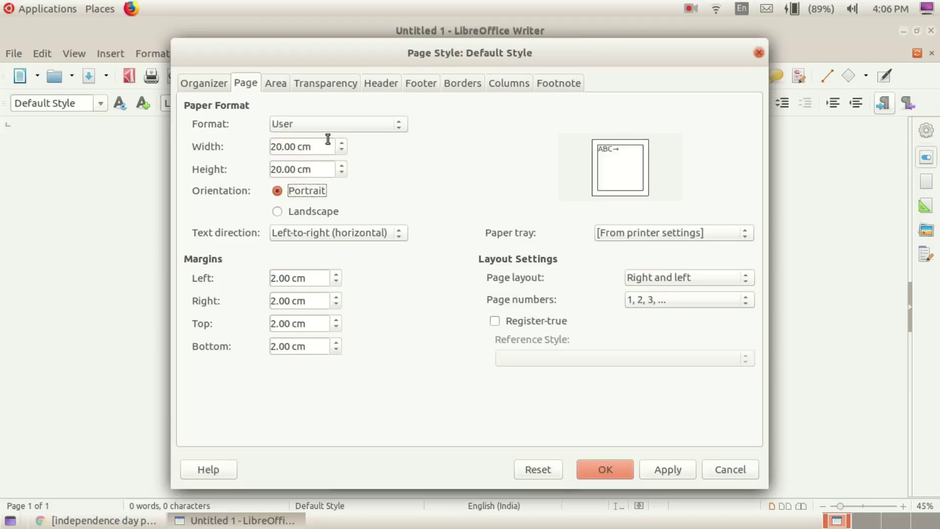
pyautogui.click(662, 469)
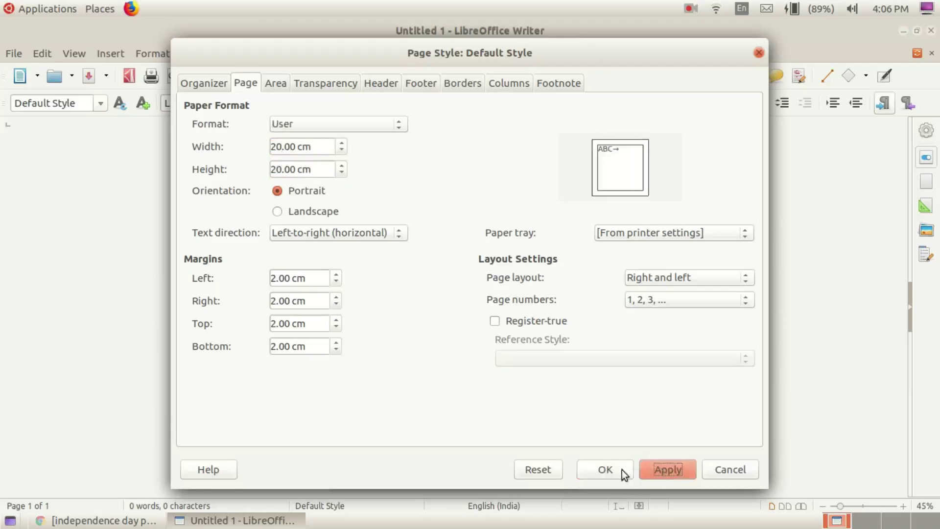
pyautogui.click(620, 469)
pyautogui.scroll(3, 478, 136)
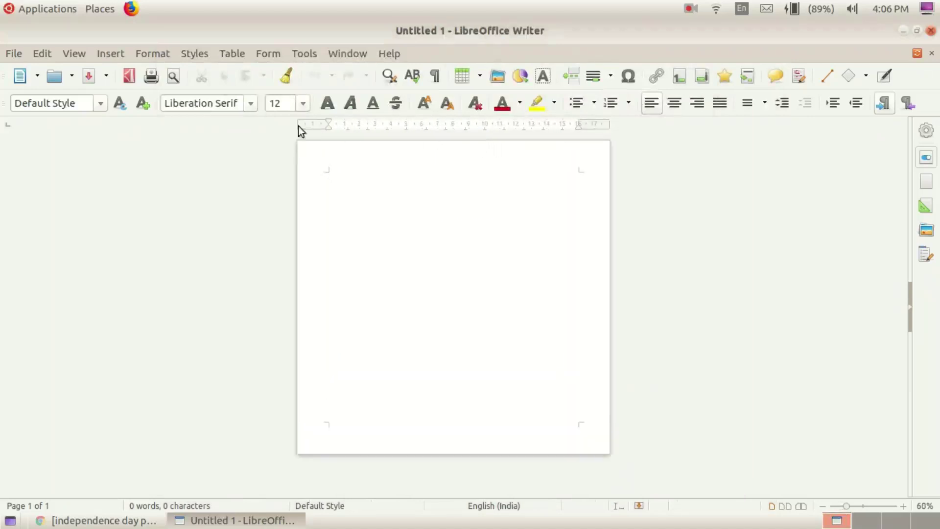
# - Change the page format to A4 in the page style settings and apply it
pyautogui.click(166, 58)
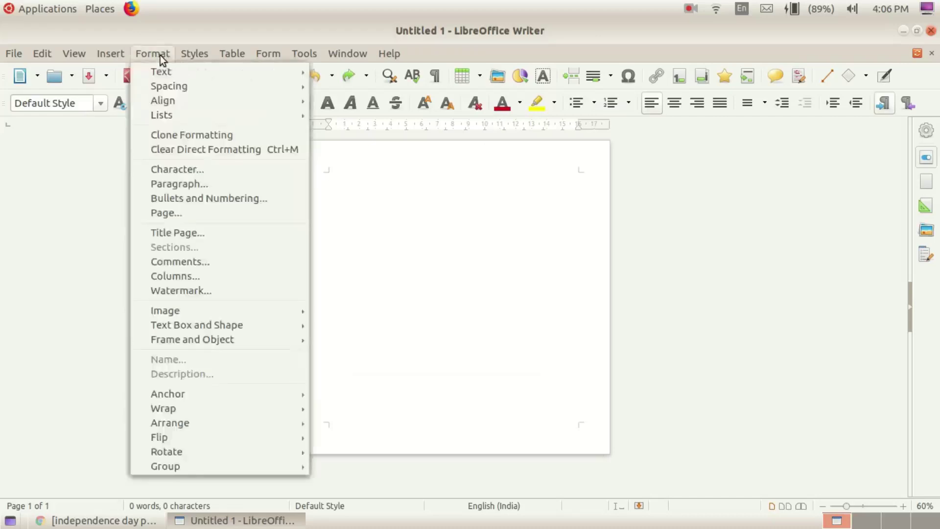
pyautogui.click(198, 214)
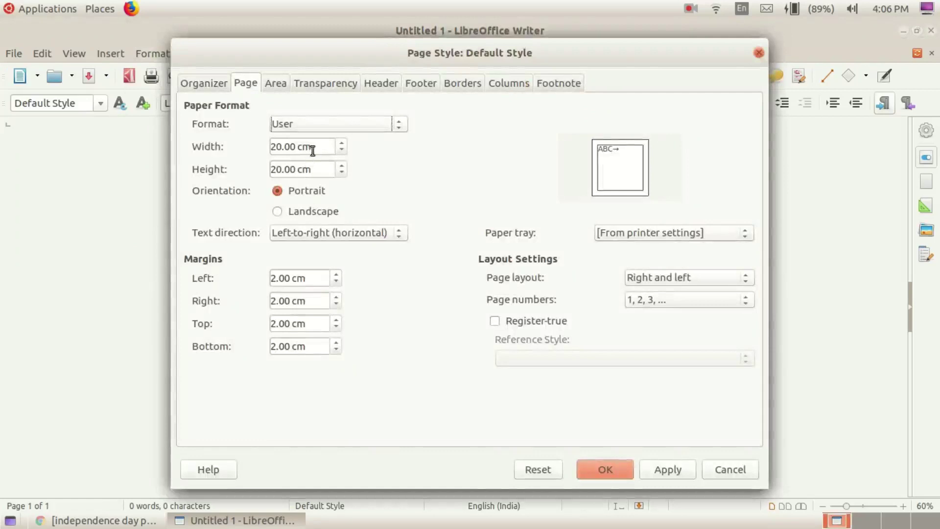
pyautogui.click(319, 126)
pyautogui.click(337, 101)
pyautogui.click(329, 124)
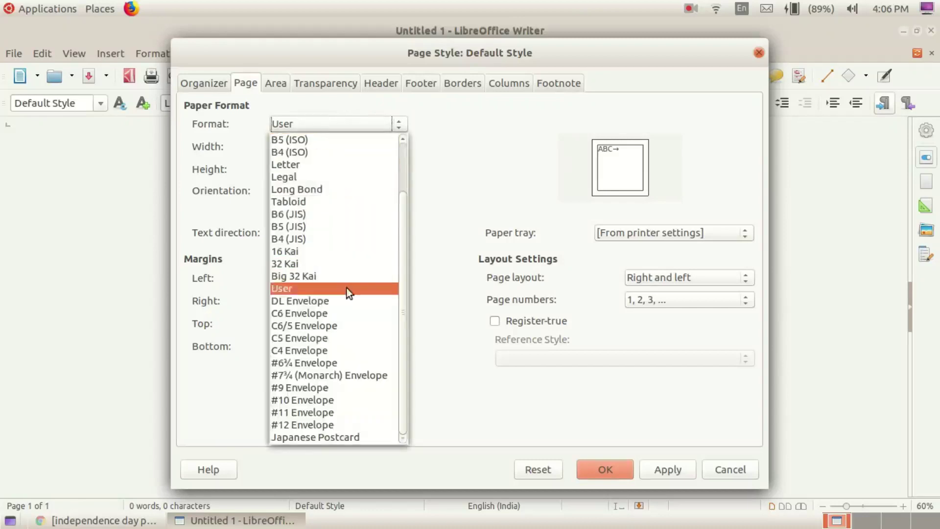
pyautogui.moveTo(401, 266); pyautogui.dragTo(405, 154)
pyautogui.click(304, 164)
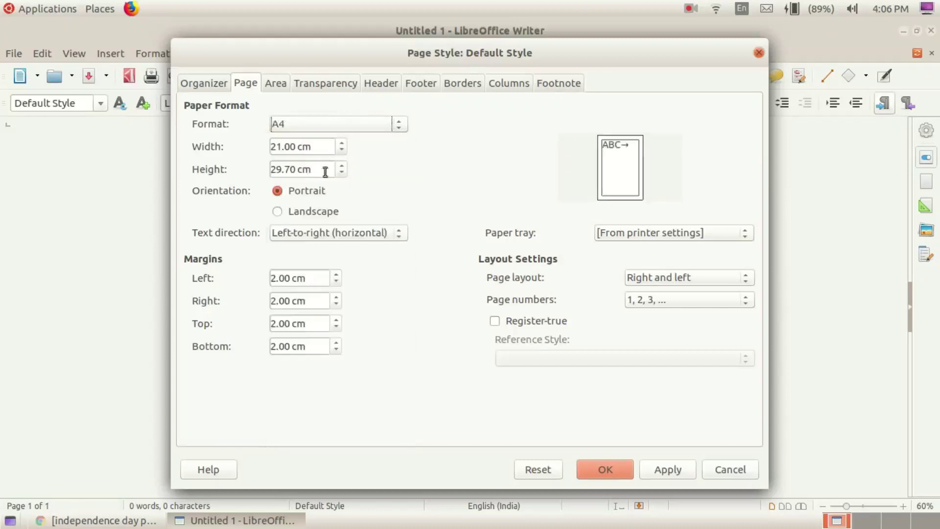
pyautogui.click(614, 468)
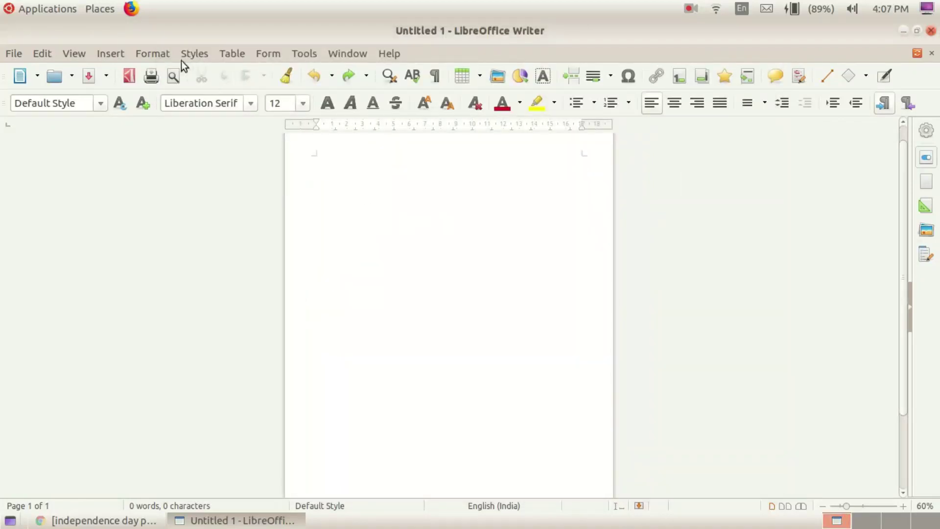
# - Enter "August 15" on the first line of the page and set its font size to 26
pyautogui.click(153, 53)
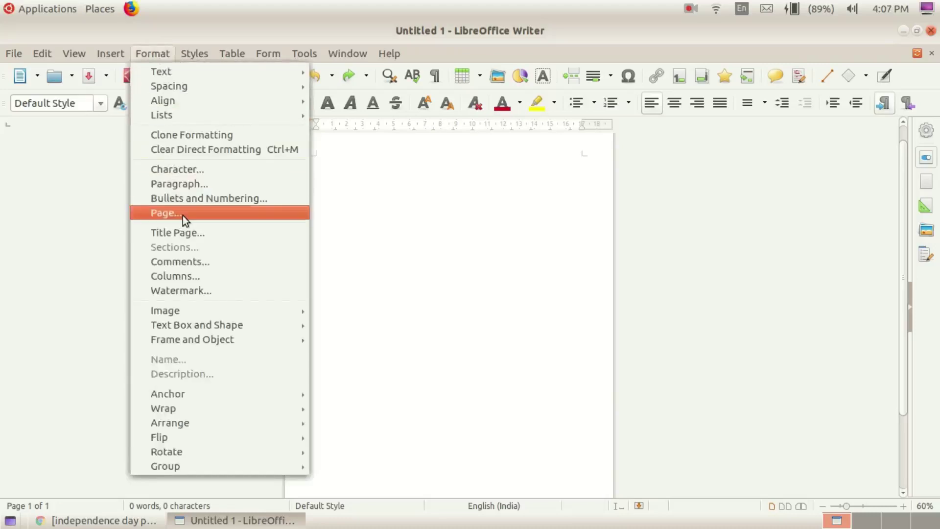
pyautogui.click(525, 251)
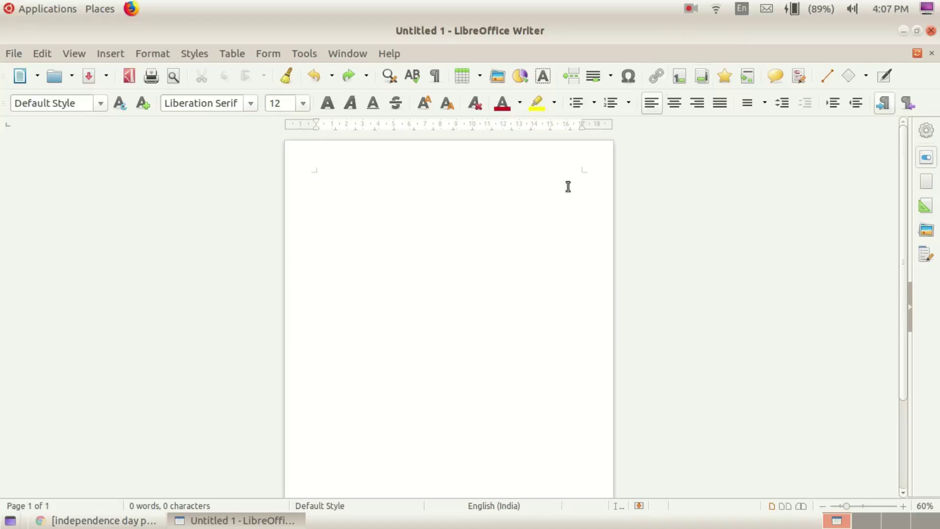
pyautogui.write('August 15')
pyautogui.moveTo(350, 177); pyautogui.dragTo(314, 162)
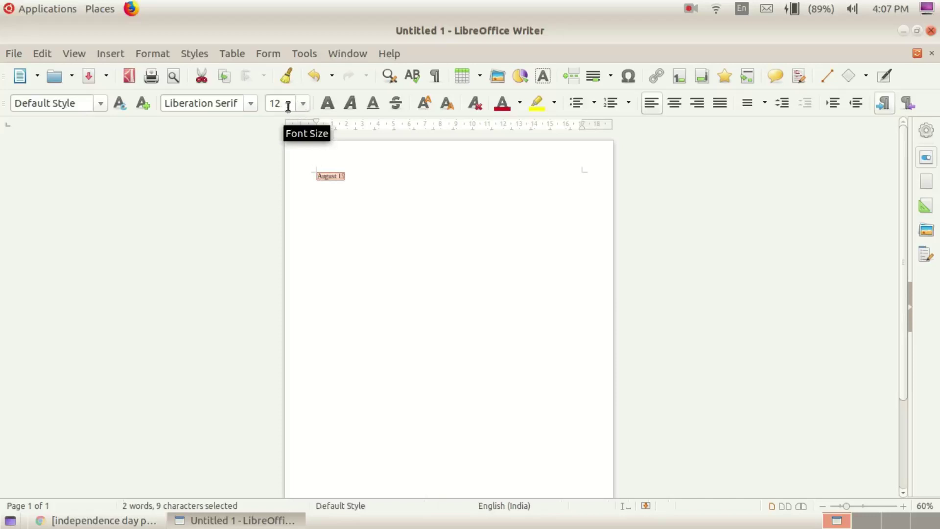
pyautogui.click(303, 105)
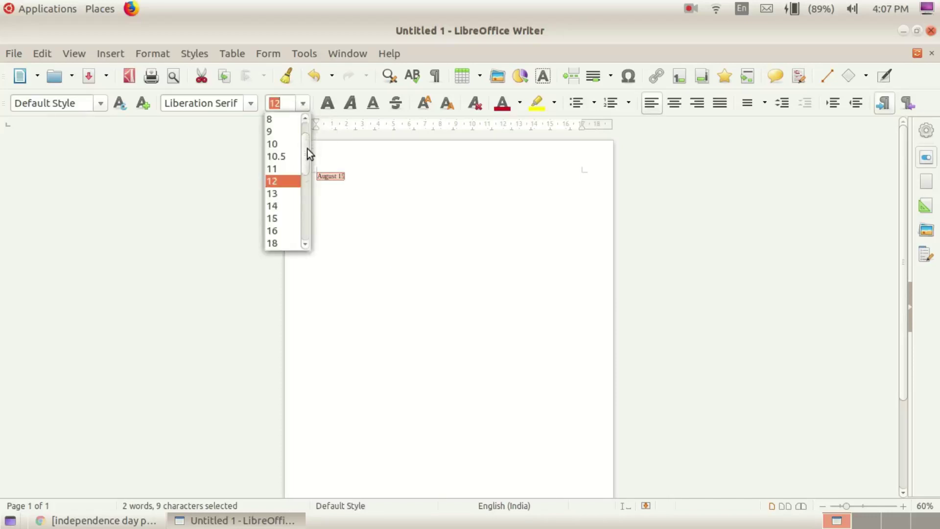
pyautogui.scroll(-5, 298, 196)
pyautogui.scroll(4, 294, 161)
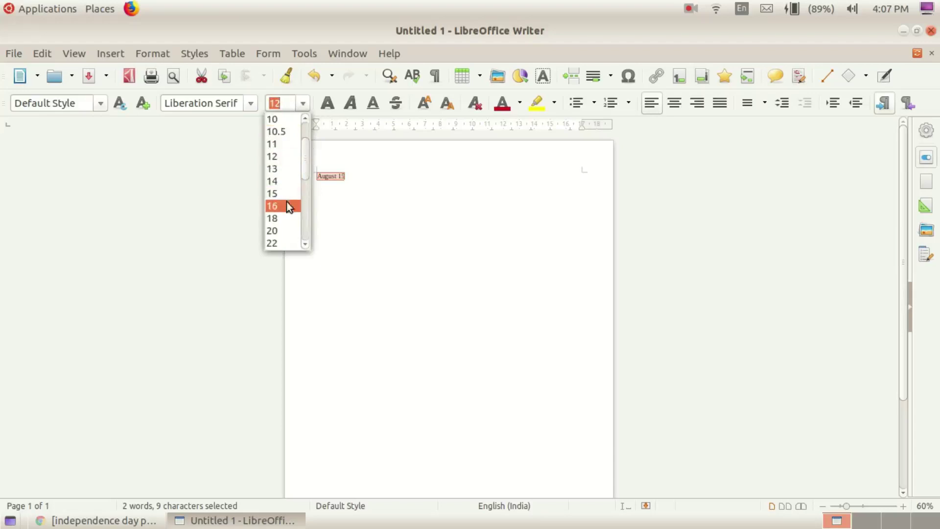
pyautogui.scroll(-3, 279, 240)
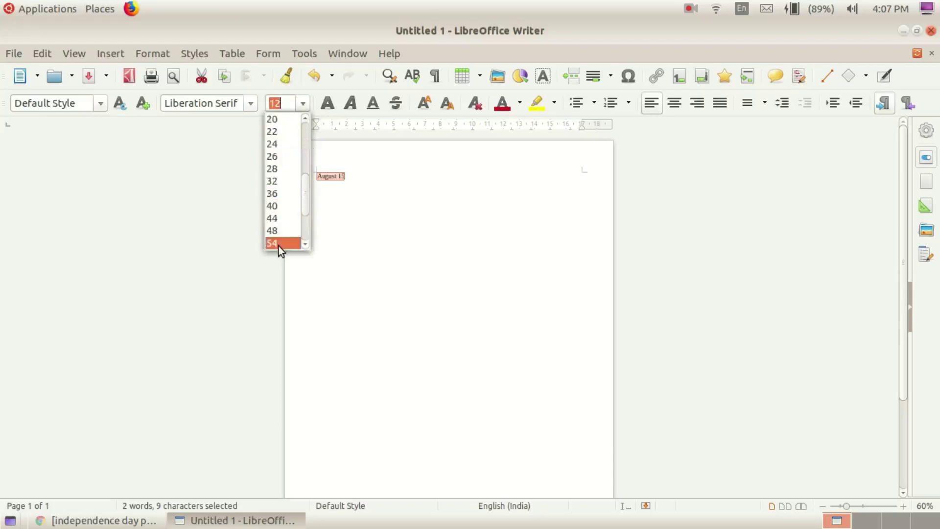
pyautogui.click(290, 157)
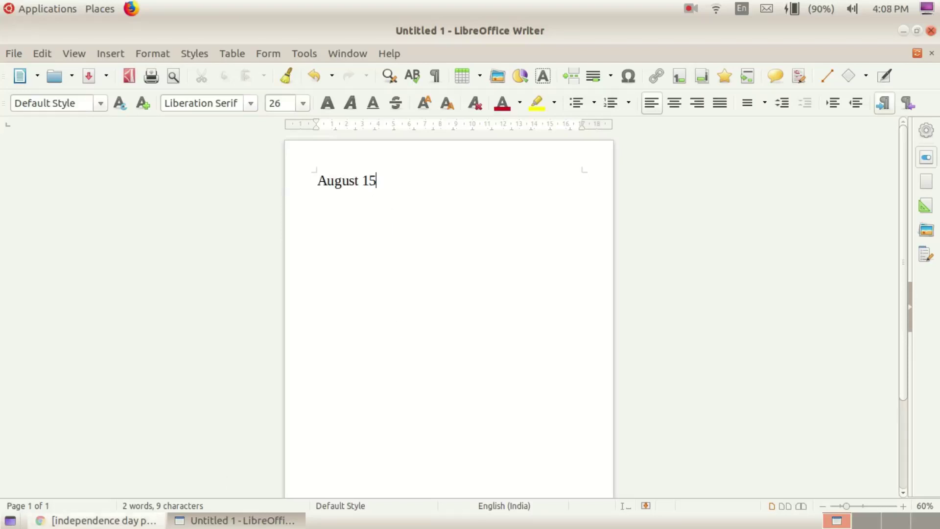
# - Copy "independence day" from the browser's search query and paste it in Writer on a new line below "August 15"
pyautogui.click(93, 519)
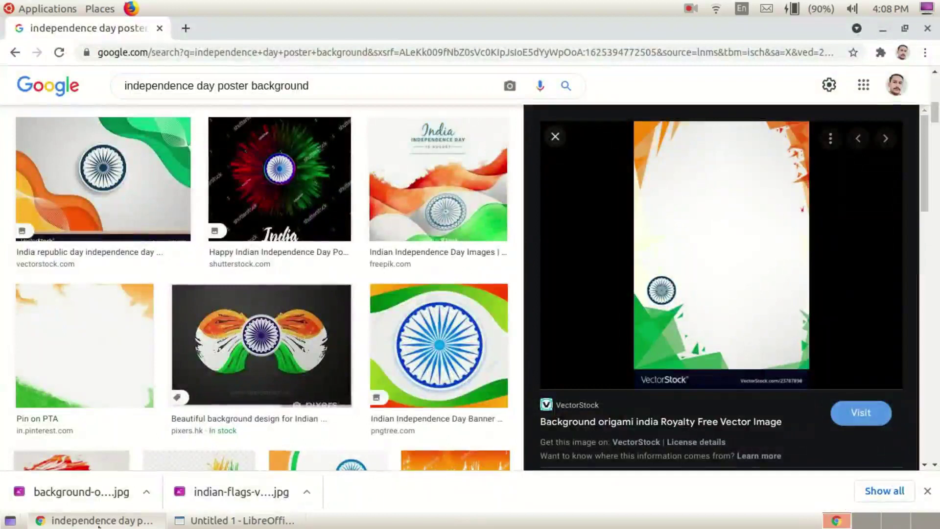
pyautogui.moveTo(211, 85); pyautogui.dragTo(125, 61)
pyautogui.hotkey('ctrl', 'c')
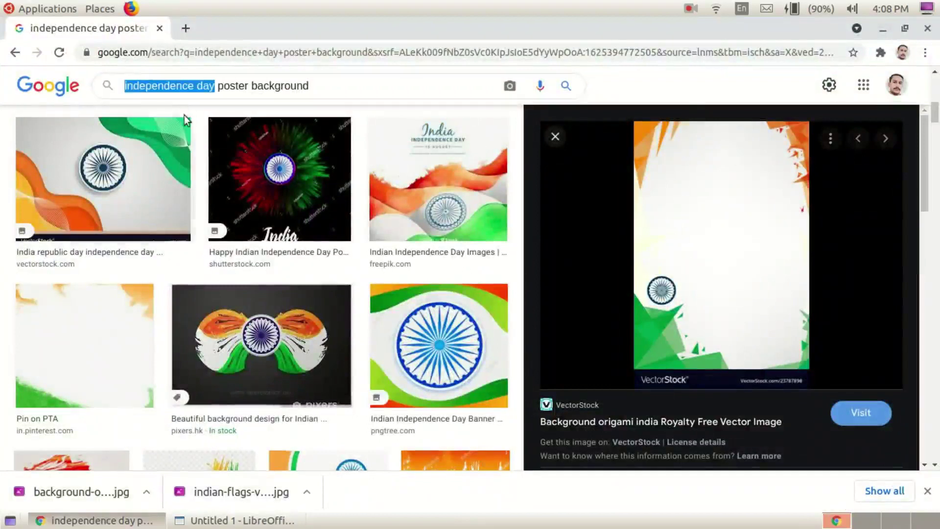
pyautogui.click(235, 519)
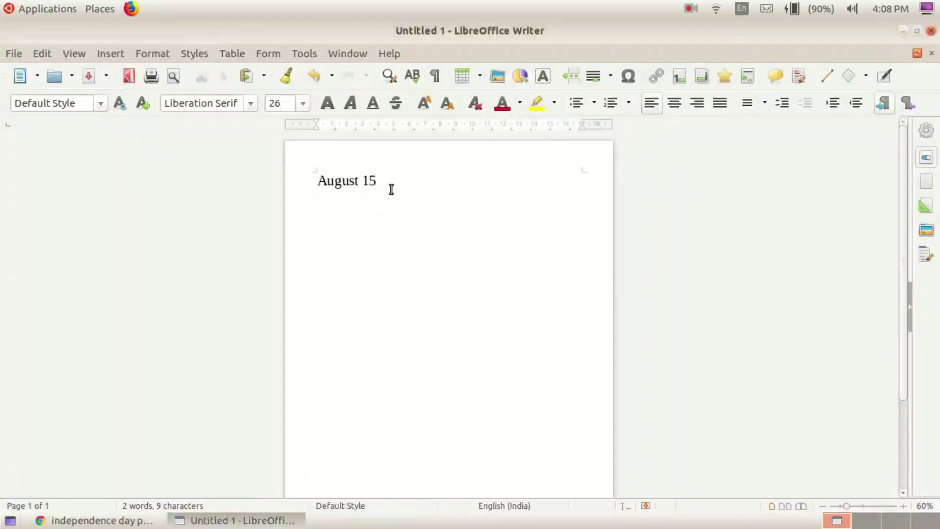
pyautogui.press('Return')
pyautogui.hotkey('ctrl', 'v')
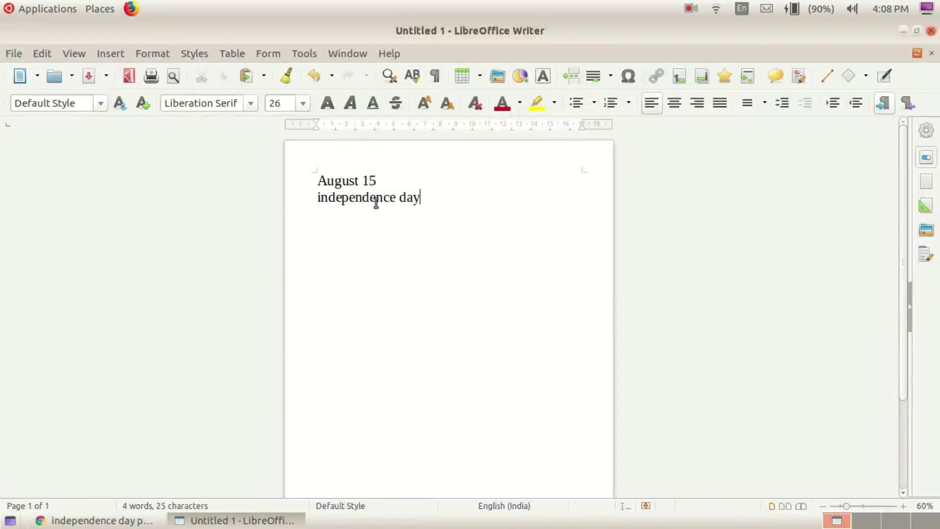
# - Capitalise the first letter of both words in the second line to read "Independence Day"
pyautogui.click(321, 198)
pyautogui.hotkey('shift', 'Right')
pyautogui.hotkey('shift', 'F3')
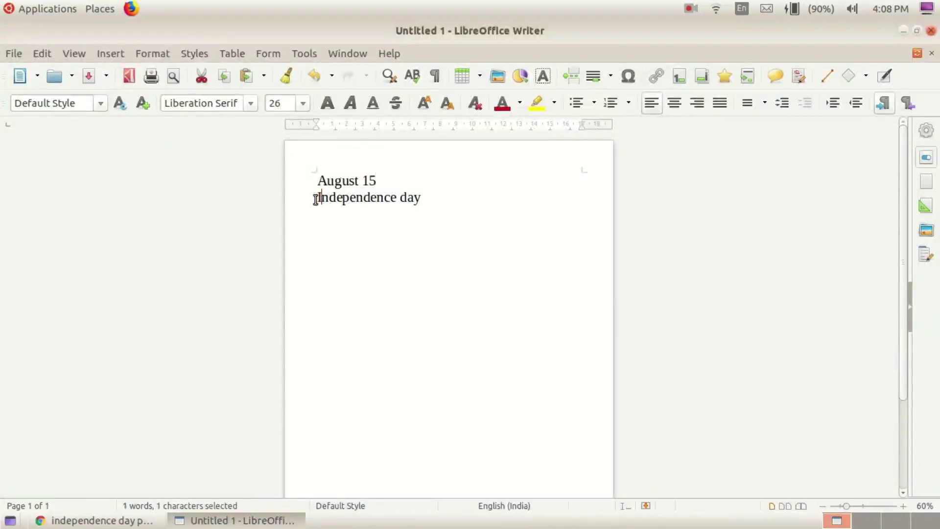
pyautogui.press('End')
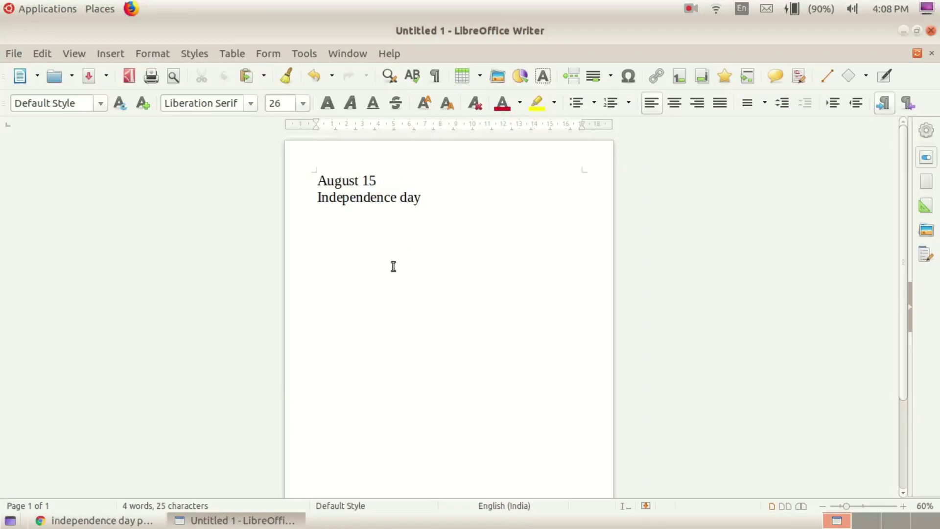
pyautogui.click(402, 197)
pyautogui.hotkey('shift', 'Right')
pyautogui.write('D')
pyautogui.press('End')
# - Add a right-to-left line below "Independence Day" and enter "یومِ آزادی" using the Urdu (Pakistan) keyboard layout
pyautogui.press('Return')
pyautogui.click(742, 9)
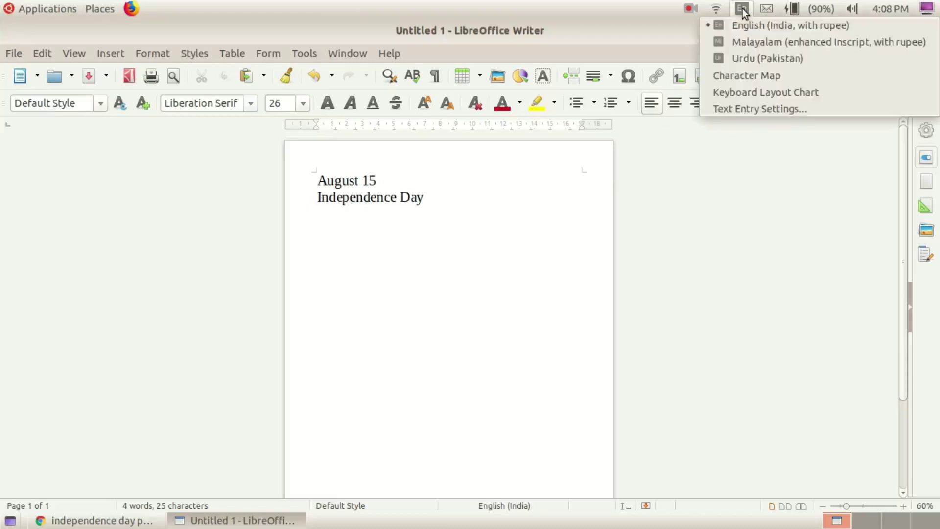
pyautogui.click(754, 61)
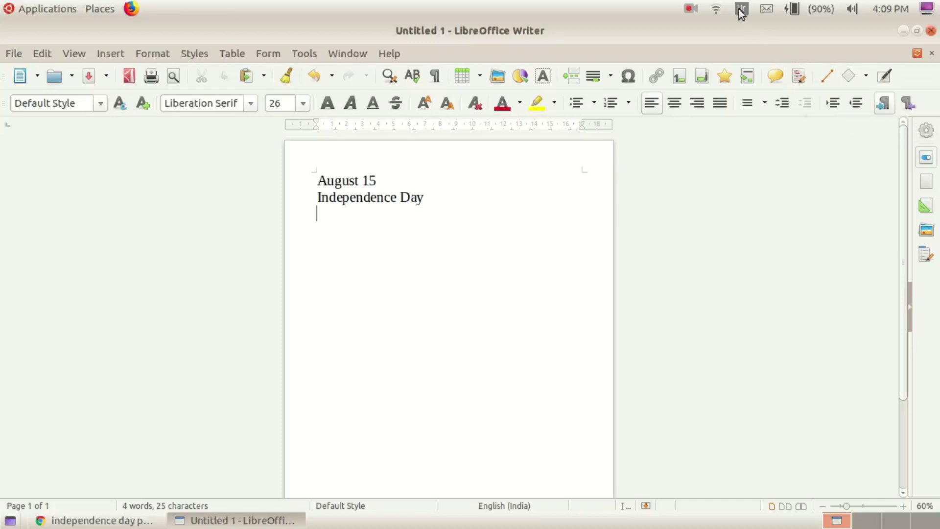
pyautogui.click(906, 103)
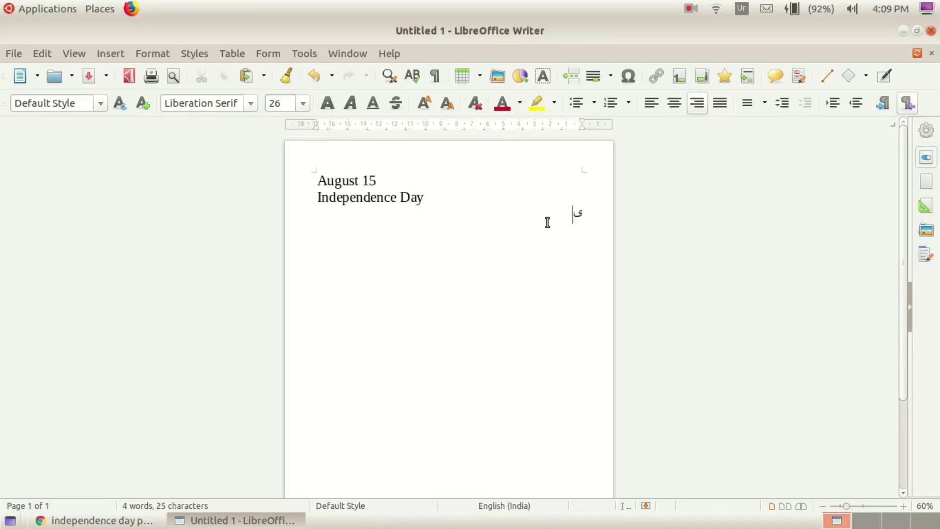
pyautogui.write('م')
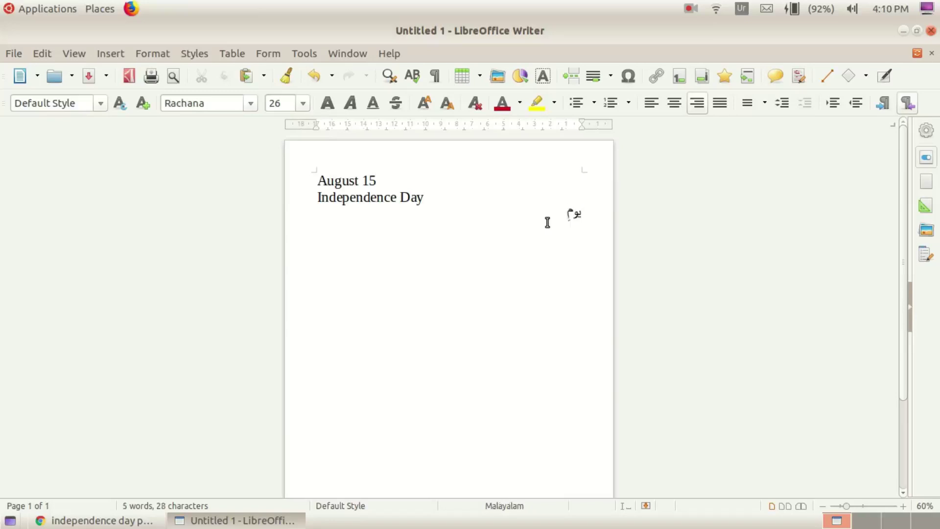
pyautogui.write(' آزادی')
# - Change the font of the Urdu line to Jameel Noori Nastaleeq
pyautogui.keyDown('ctrl'); pyautogui.scroll(1, 570, 206); pyautogui.keyUp('ctrl')
pyautogui.keyDown('ctrl'); pyautogui.scroll(4, 570, 206); pyautogui.keyUp('ctrl')
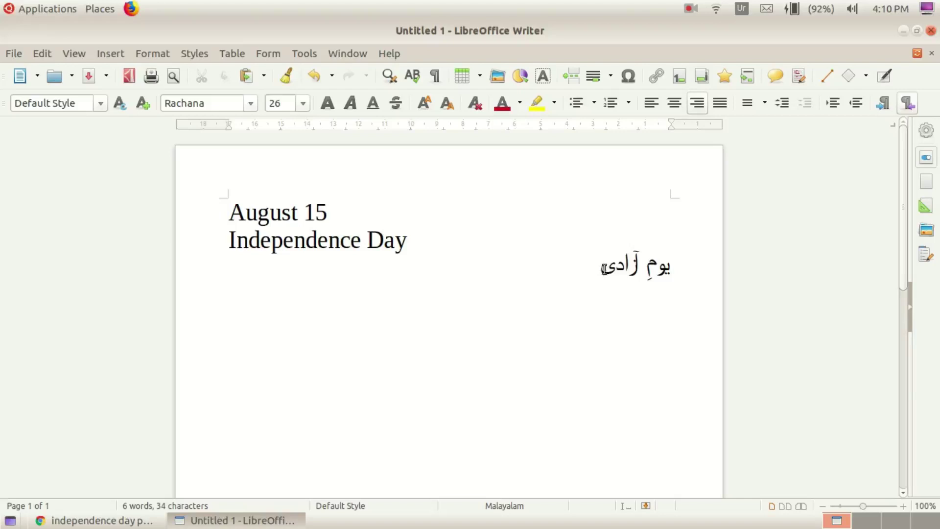
pyautogui.moveTo(598, 269); pyautogui.dragTo(676, 266)
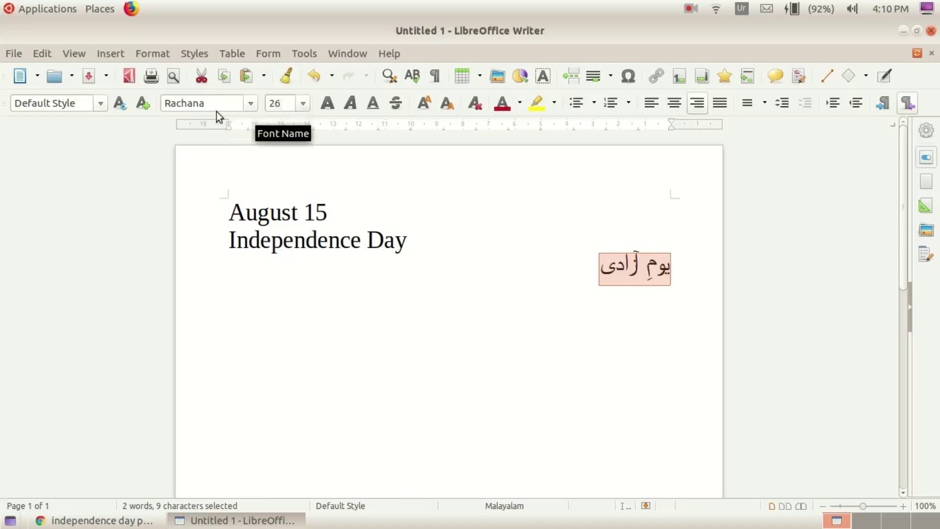
pyautogui.click(251, 102)
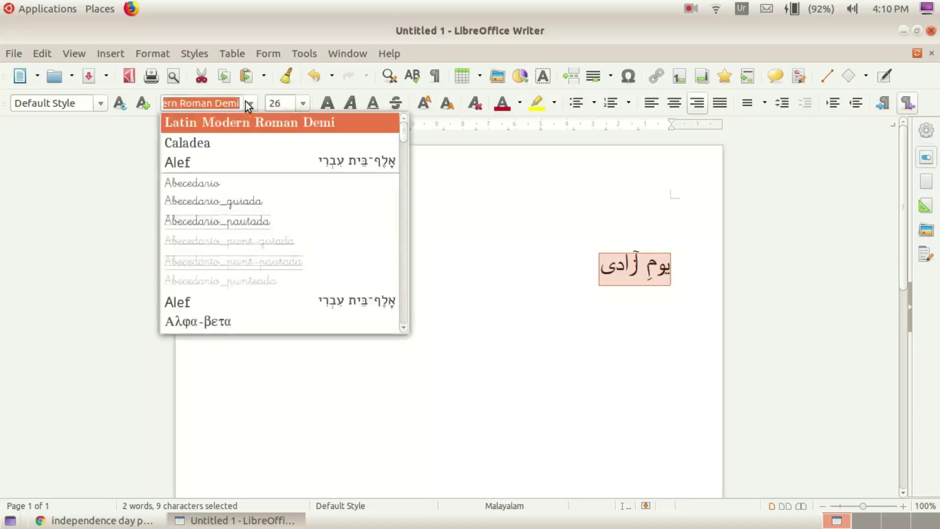
pyautogui.click(233, 101)
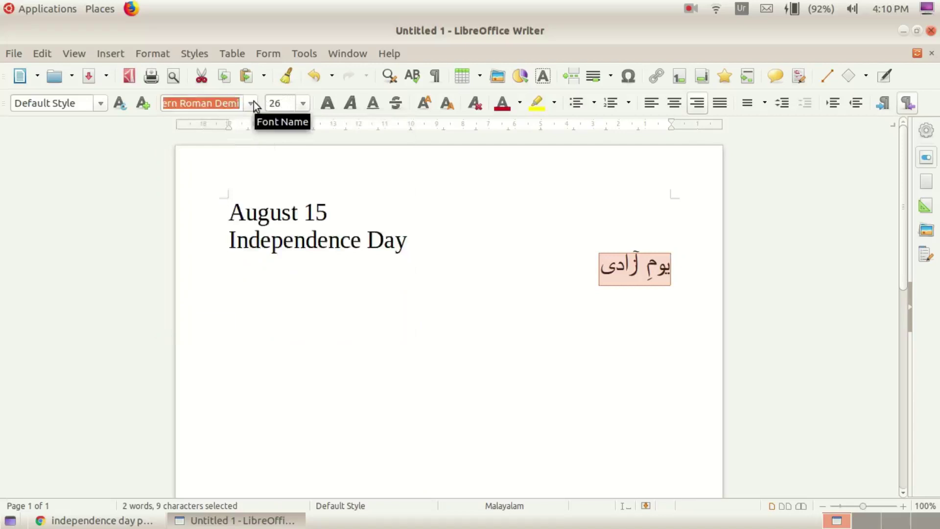
pyautogui.click(251, 103)
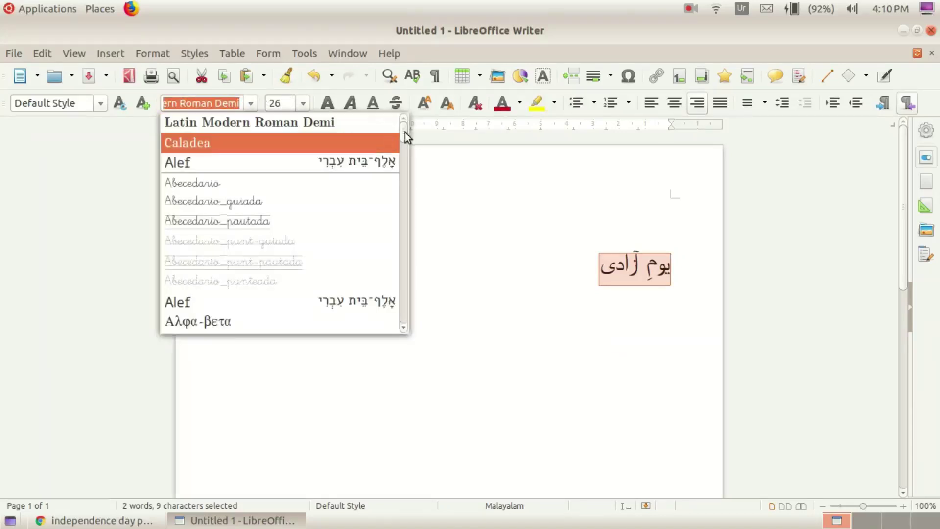
pyautogui.moveTo(404, 132); pyautogui.dragTo(402, 170)
pyautogui.scroll(1, 357, 185)
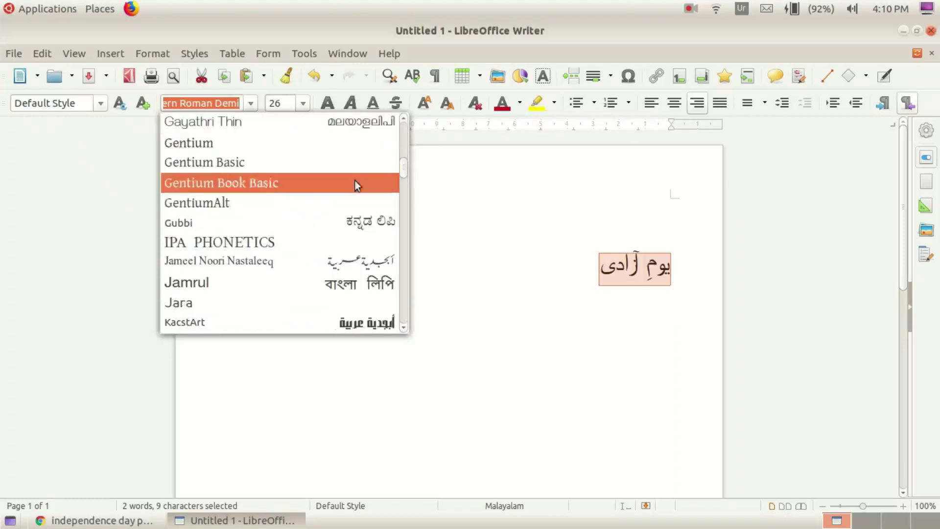
pyautogui.click(252, 263)
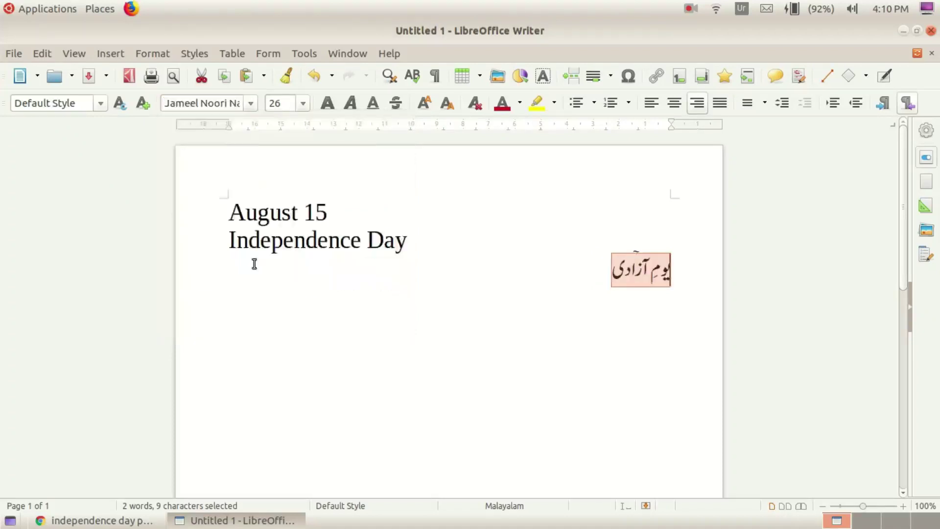
pyautogui.click(658, 289)
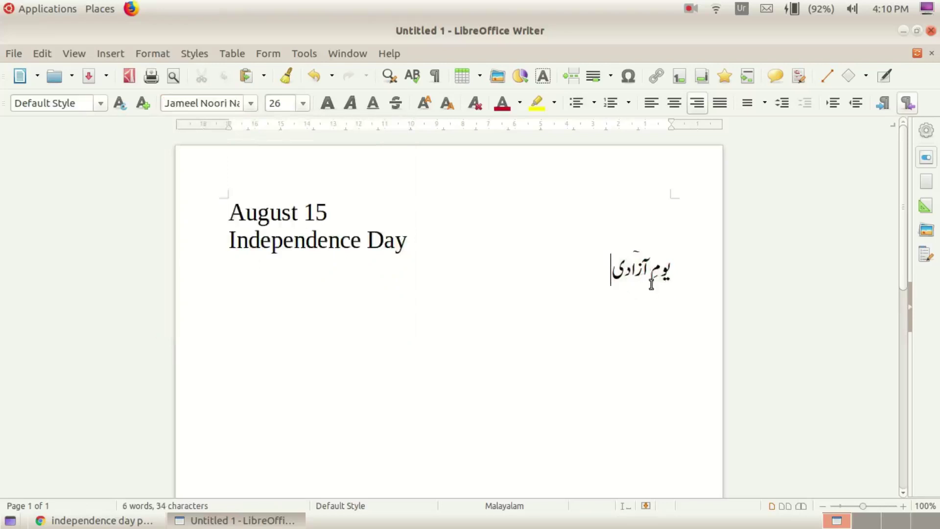
# - Set the font size of the Urdu text to 44
pyautogui.moveTo(670, 271); pyautogui.dragTo(602, 271)
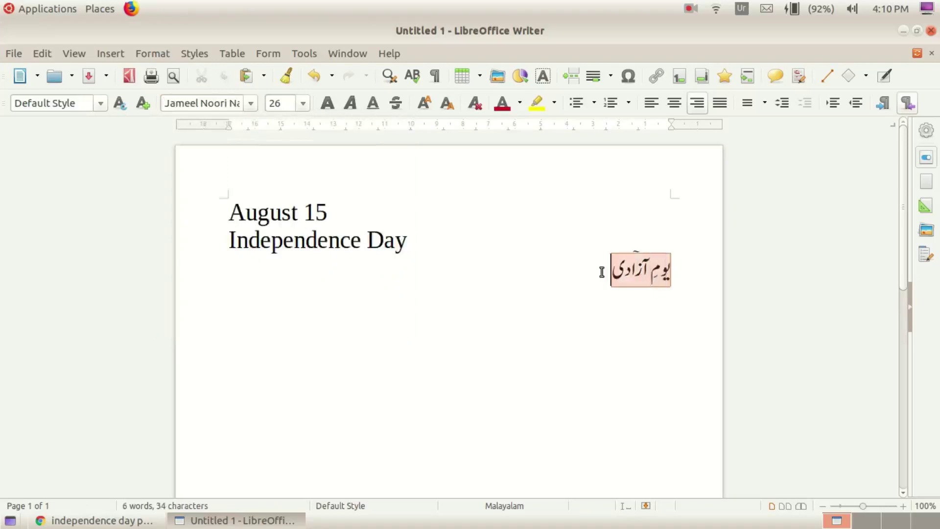
pyautogui.click(304, 107)
pyautogui.scroll(-1, 279, 196)
pyautogui.click(275, 205)
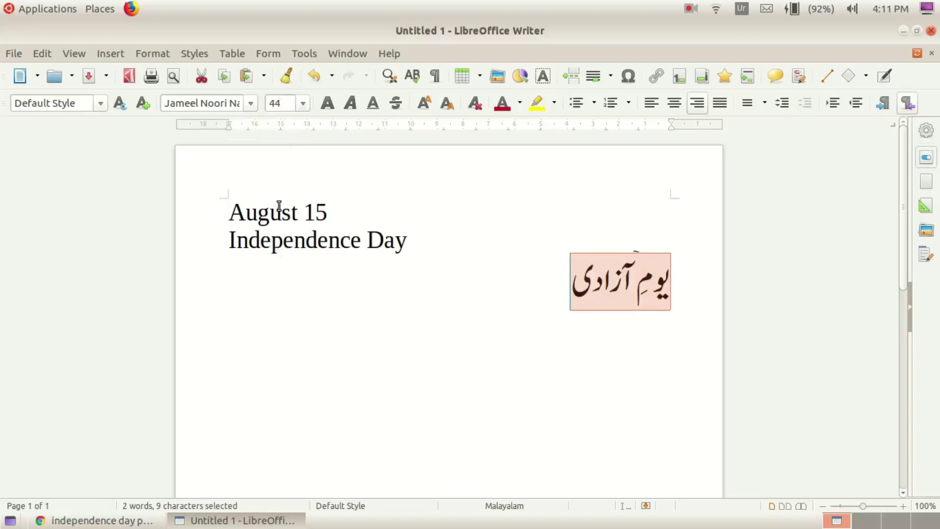
pyautogui.click(579, 332)
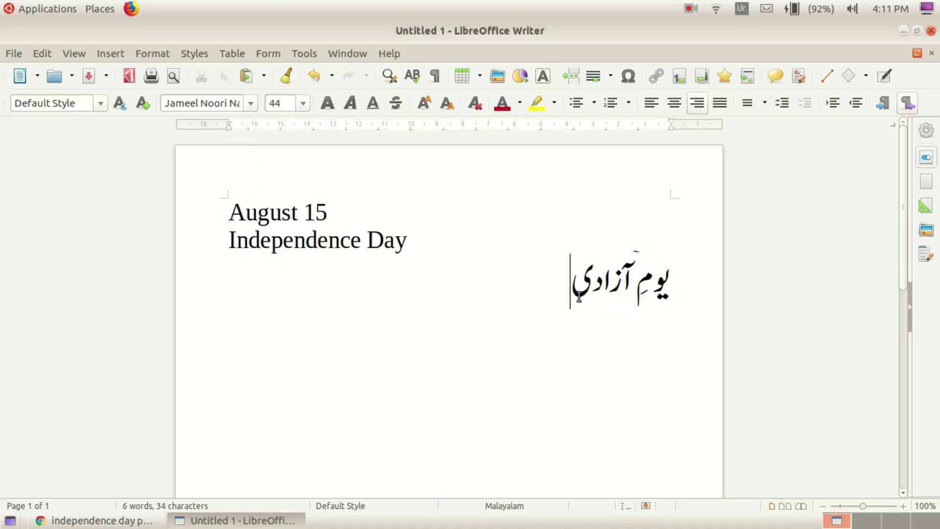
# - Add a left-to-right line below the Urdu text and enter "സ്വാതന്ത്ര്യ ദിന ആശംസകള്" using the Malayalam keyboard layout
pyautogui.press('Return')
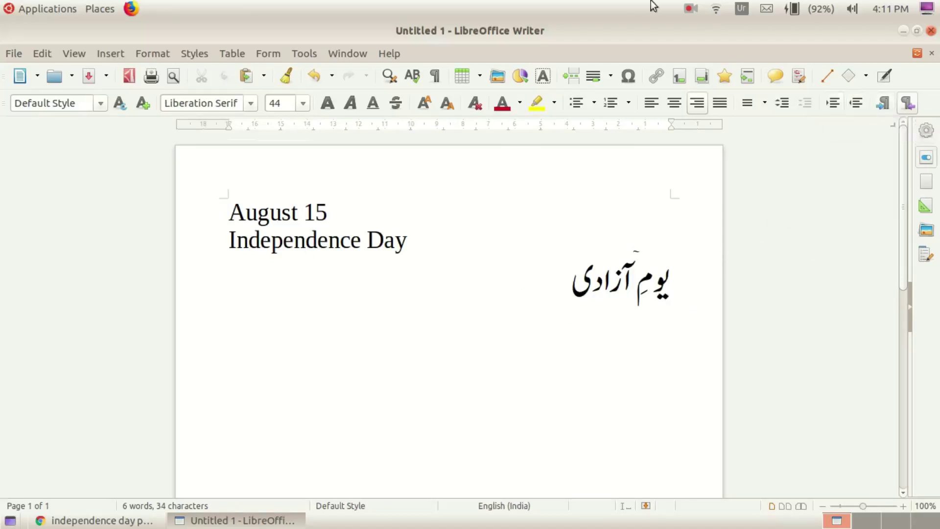
pyautogui.click(741, 10)
pyautogui.click(739, 42)
pyautogui.click(879, 104)
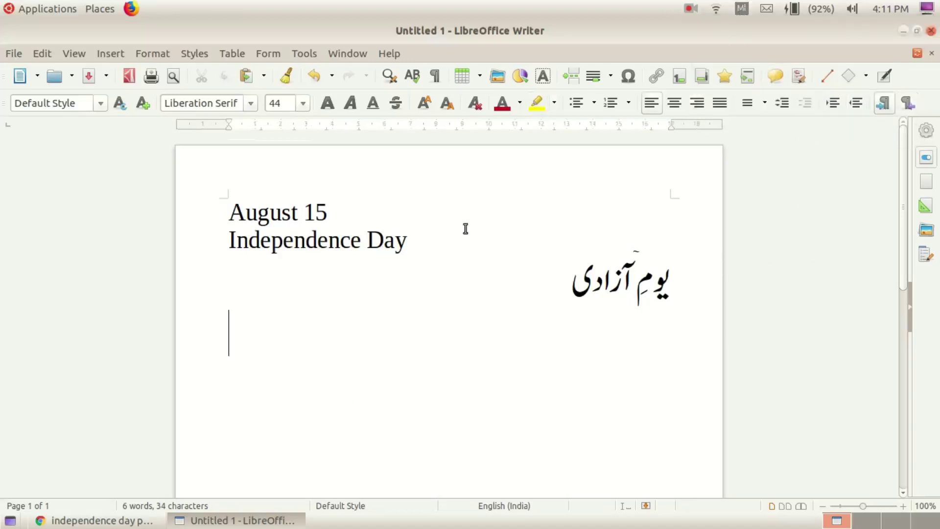
pyautogui.write('സ്')
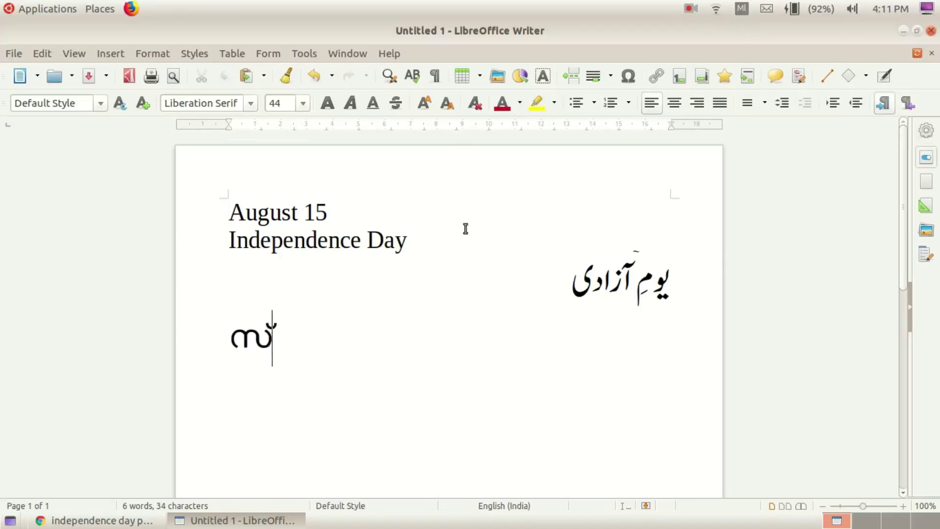
pyautogui.write('വാതന്ത്')
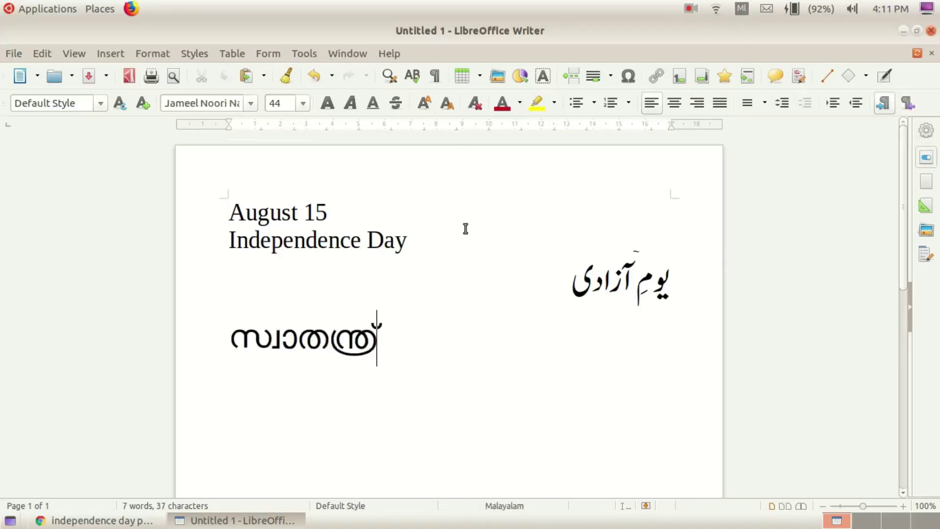
pyautogui.write('ര്യ ദിന ആശ')
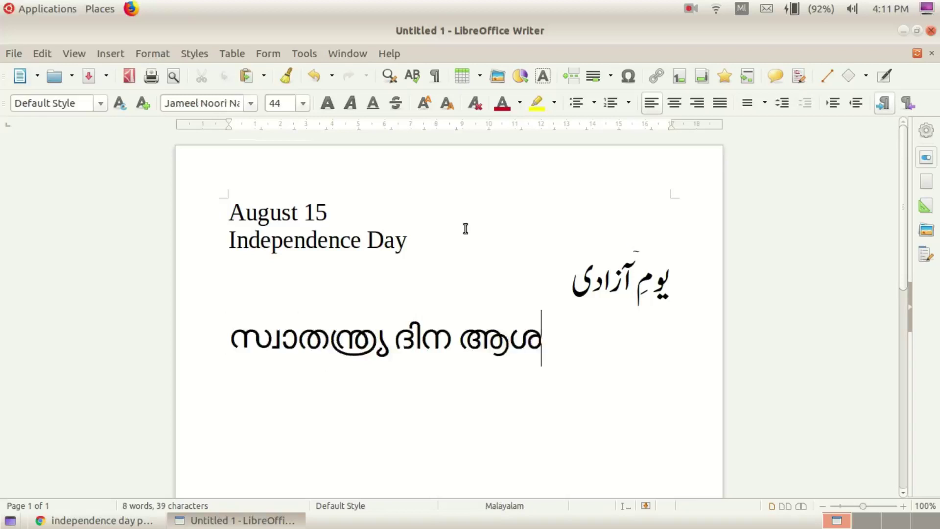
pyautogui.write('ംസകള്')
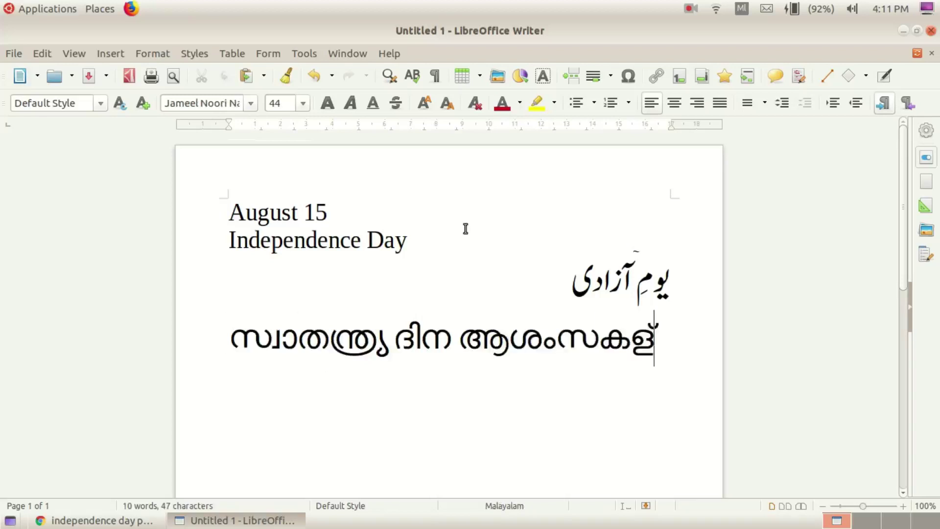
# - Try to retype the final letter of the Malayalam greeting in its chillu form
pyautogui.hotkey('shift', 'Left')
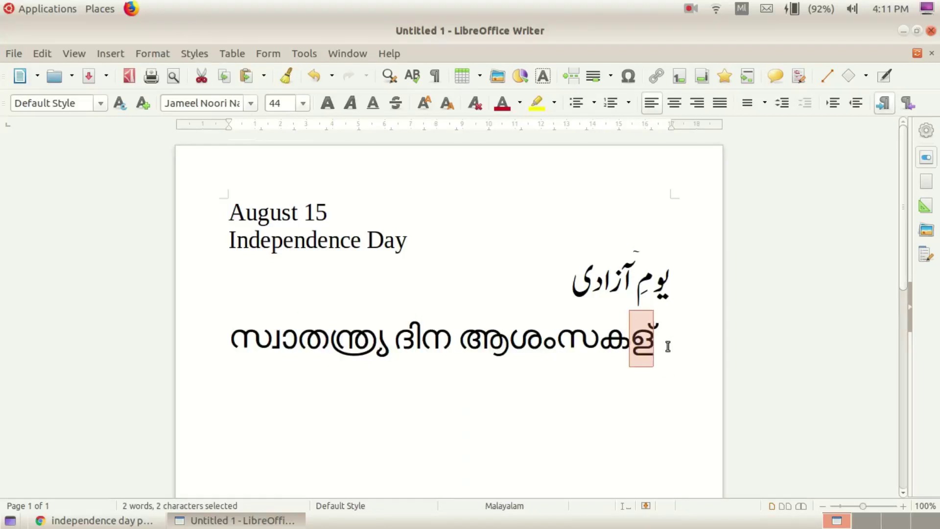
pyautogui.press('BackSpace')
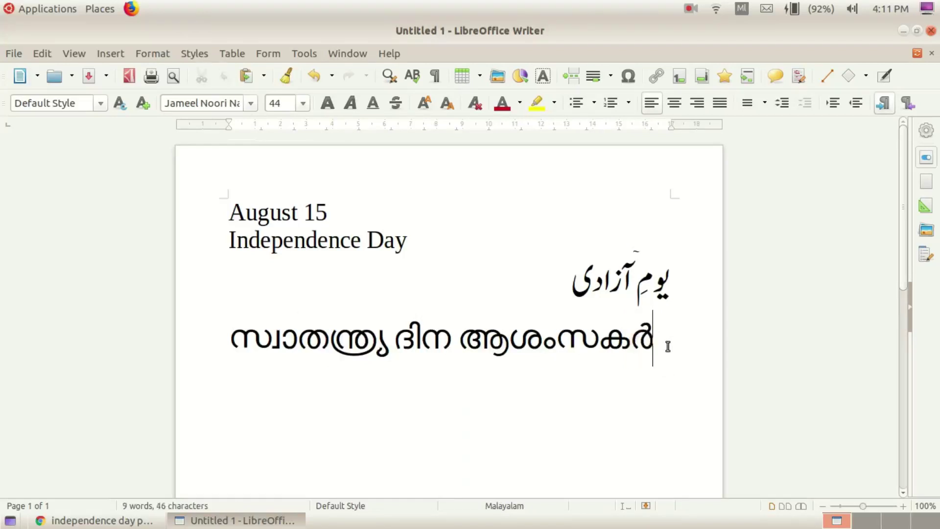
pyautogui.write('ള്')
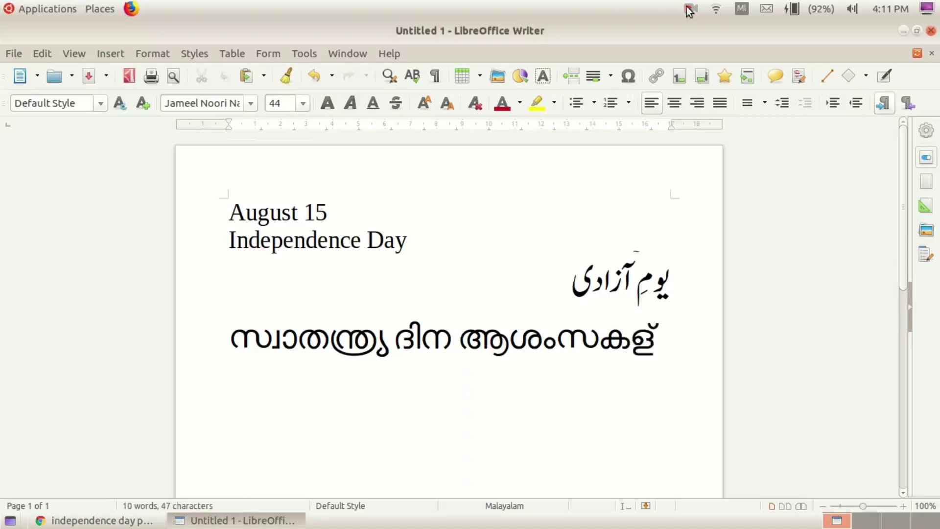
pyautogui.click(690, 9)
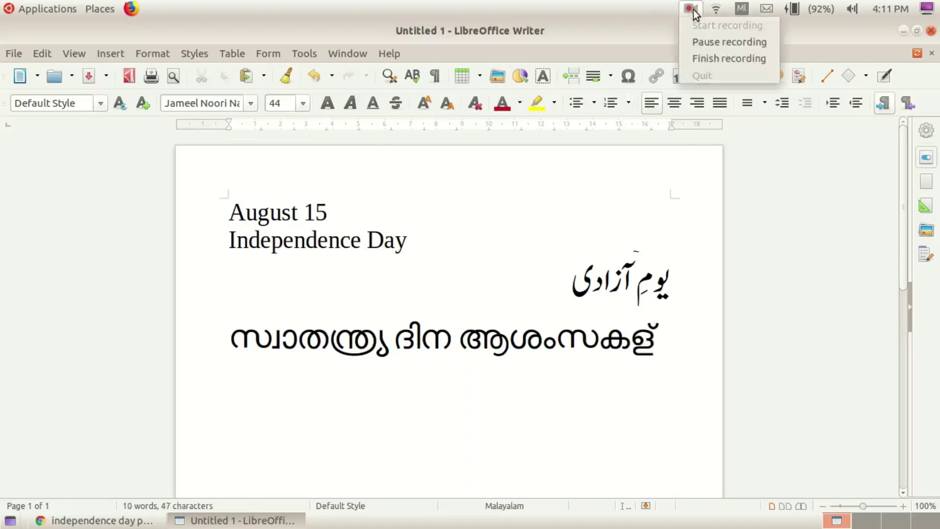
pyautogui.click(704, 41)
pyautogui.click(690, 10)
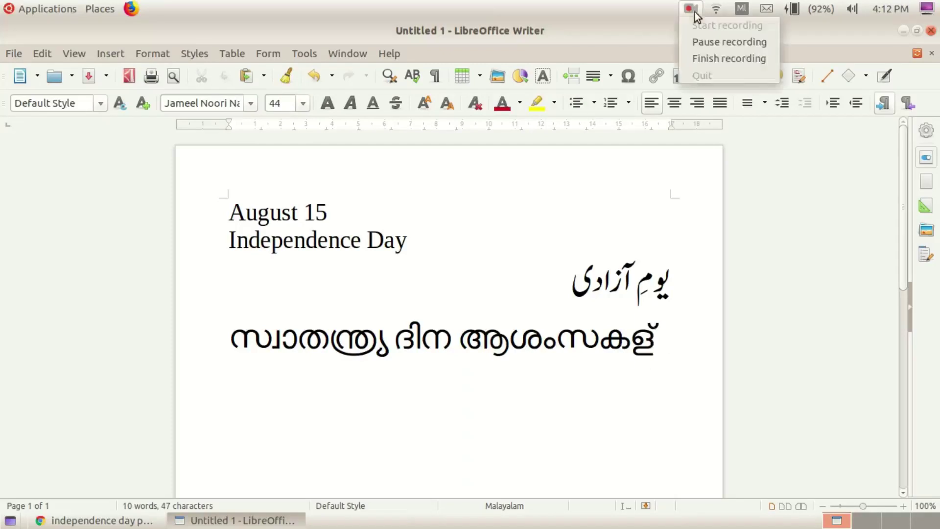
pyautogui.click(647, 21)
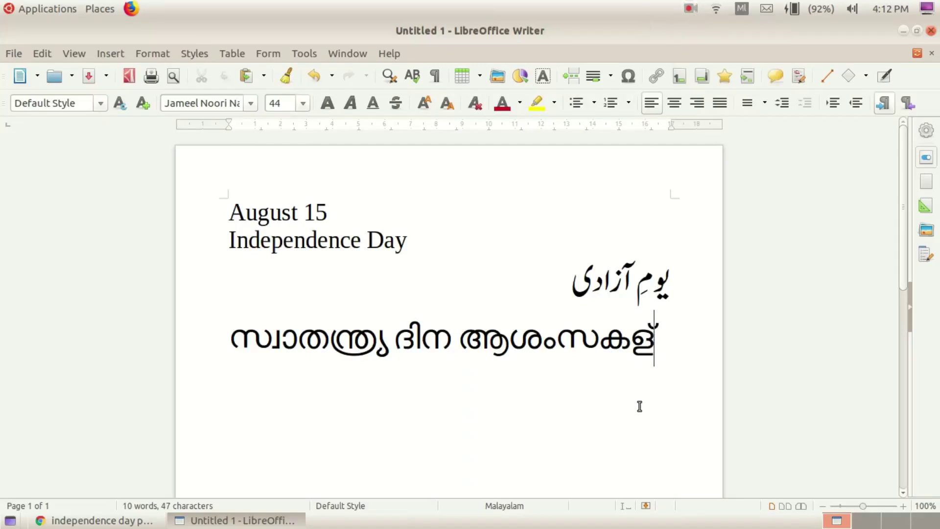
# - Replace the final "ള്" of the Malayalam greeting with "ൾ" so the last word reads "ആശംസകൾ"
pyautogui.moveTo(638, 349); pyautogui.dragTo(667, 346)
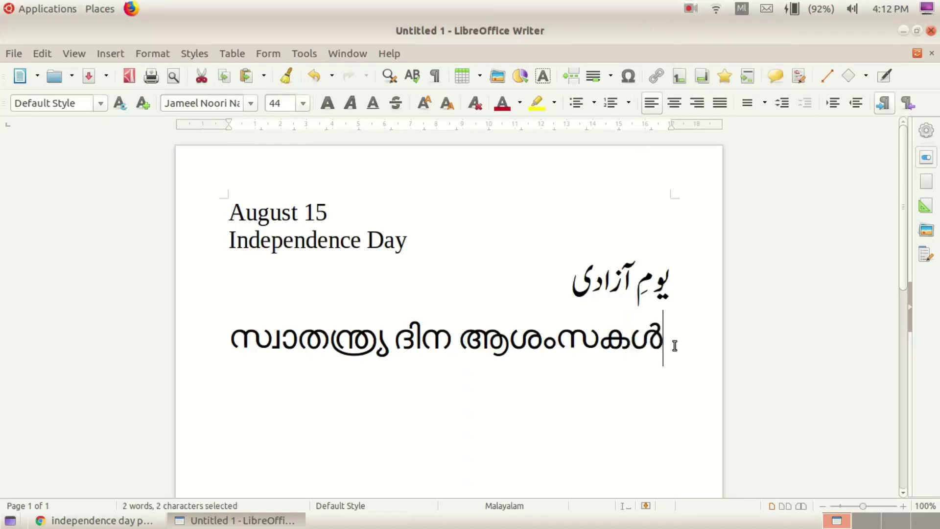
pyautogui.write('ൾ')
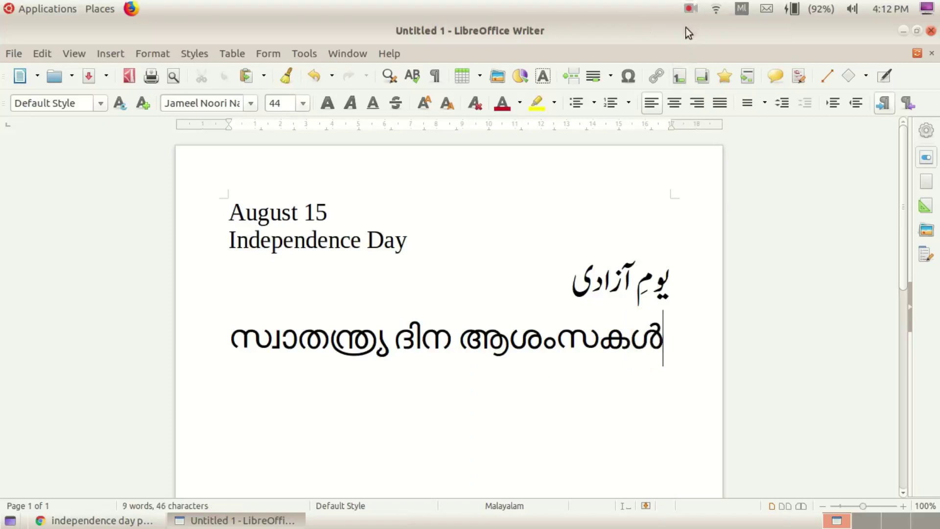
# - Add a line below the Malayalam greeting reading "ആശംസകളോടെ"
pyautogui.scroll(-1, 530, 357)
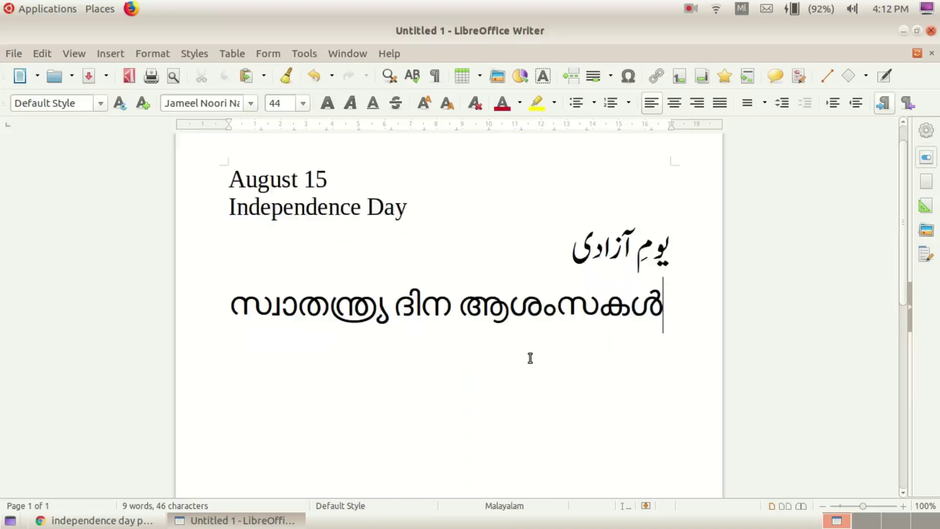
pyautogui.press('Return')
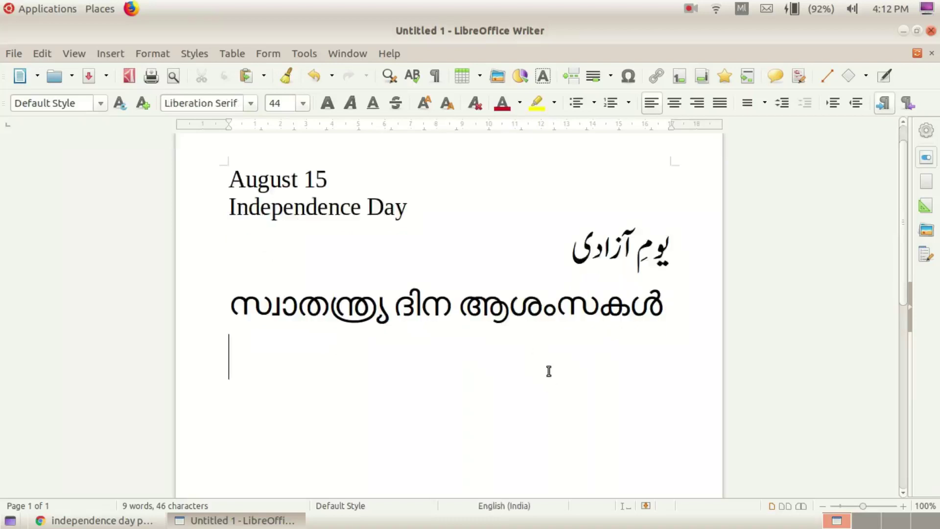
pyautogui.write('ആ')
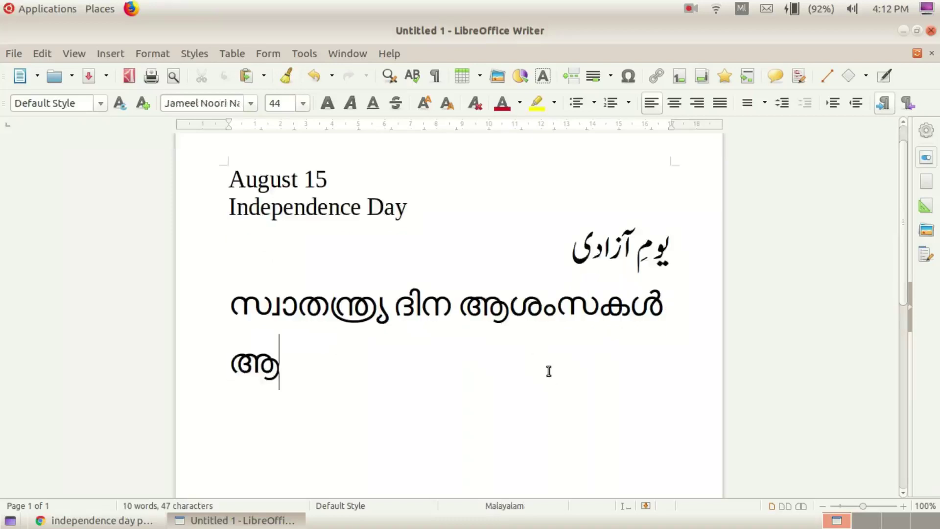
pyautogui.write('ശംസകളോടെ')
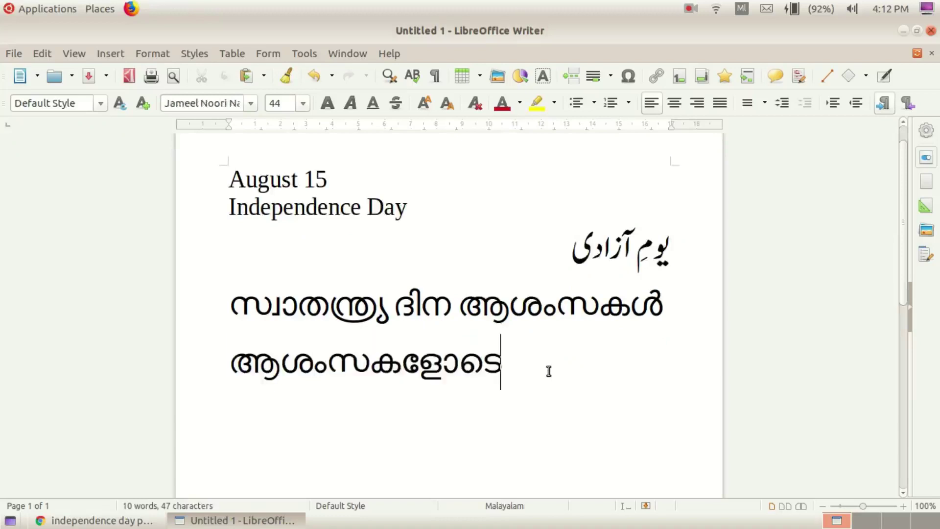
# - Add another Malayalam line below "ആശംസകളോടെ" reading "ഉർദു ക്ലബ്ബ്"
pyautogui.press('Return')
pyautogui.write('ഉര')
pyautogui.press('BackSpace')
pyautogui.write('ള')
pyautogui.press('BackSpace')
pyautogui.write('്')
pyautogui.press('BackSpace')
pyautogui.write('ർദ്ദു')
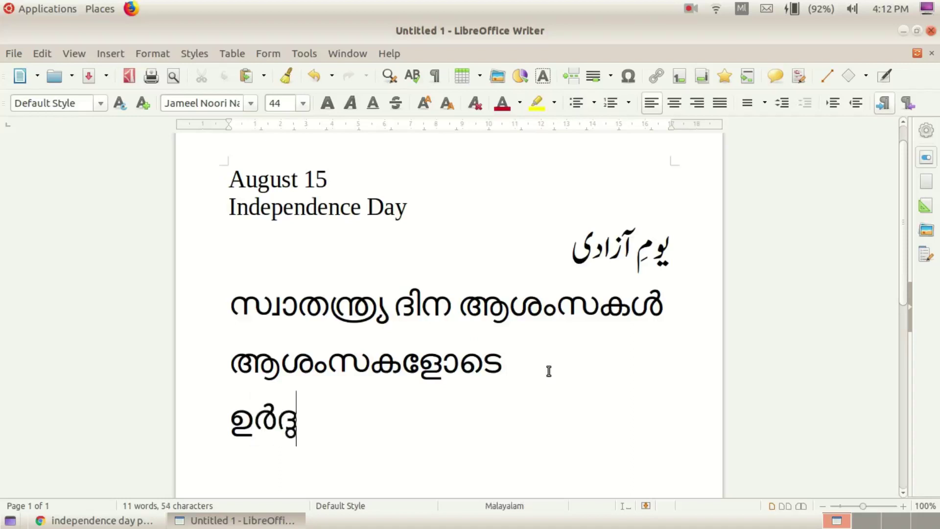
pyautogui.write(' ക്ലബ്')
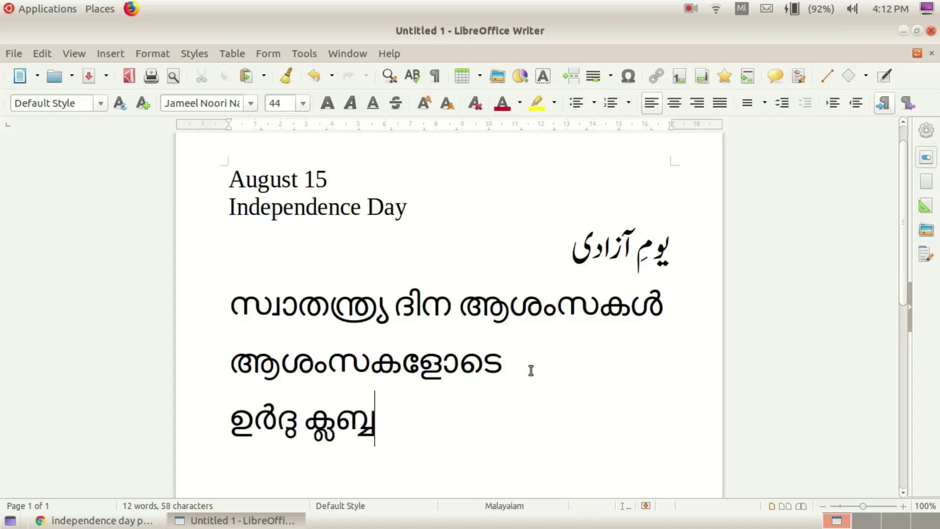
# - Add a last Malayalam line with the school name "ആവിലോറ സ്കൂൾ"
pyautogui.press('Return')
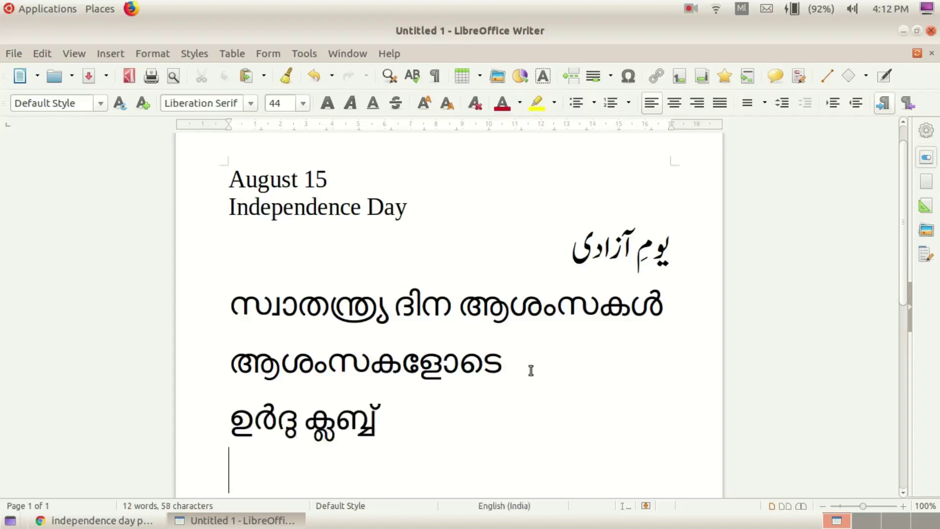
pyautogui.write('ആവിലോ')
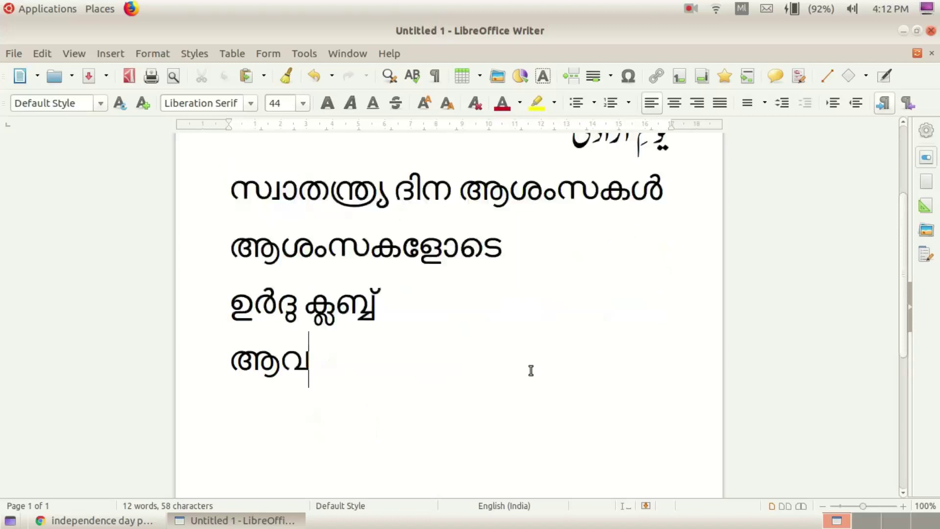
pyautogui.write('റ')
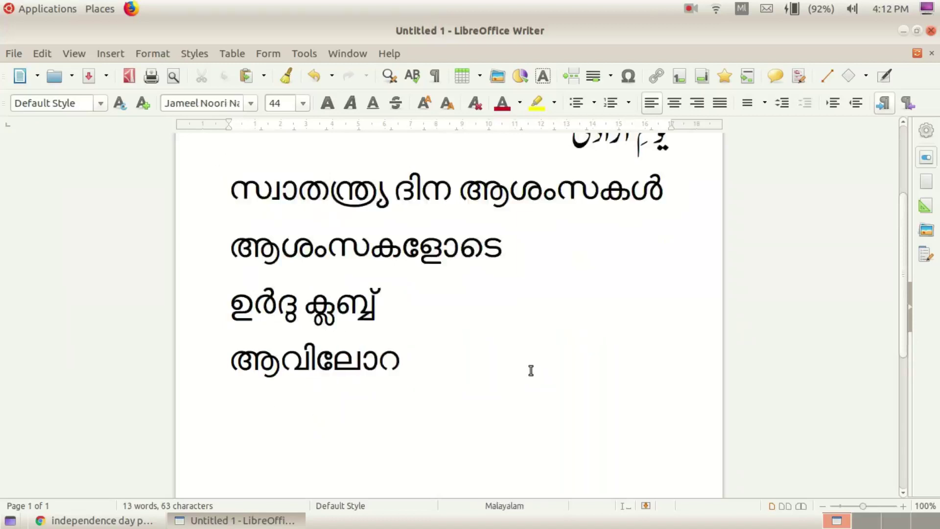
pyautogui.write(' സ്ക്കുള്')
pyautogui.press('BackSpace')
pyautogui.press('BackSpace')
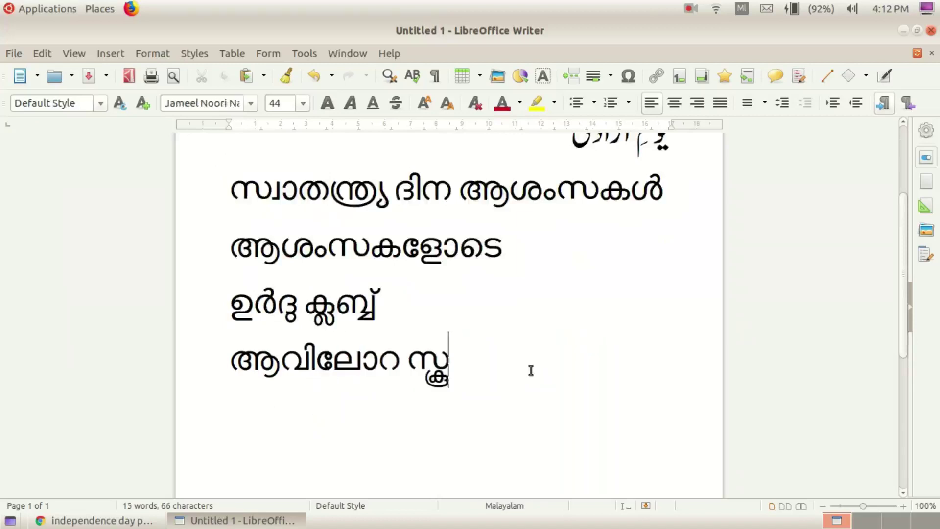
pyautogui.write('ൾ')
# - Set the font size of all four Malayalam lines to 26
pyautogui.scroll(4, 531, 371)
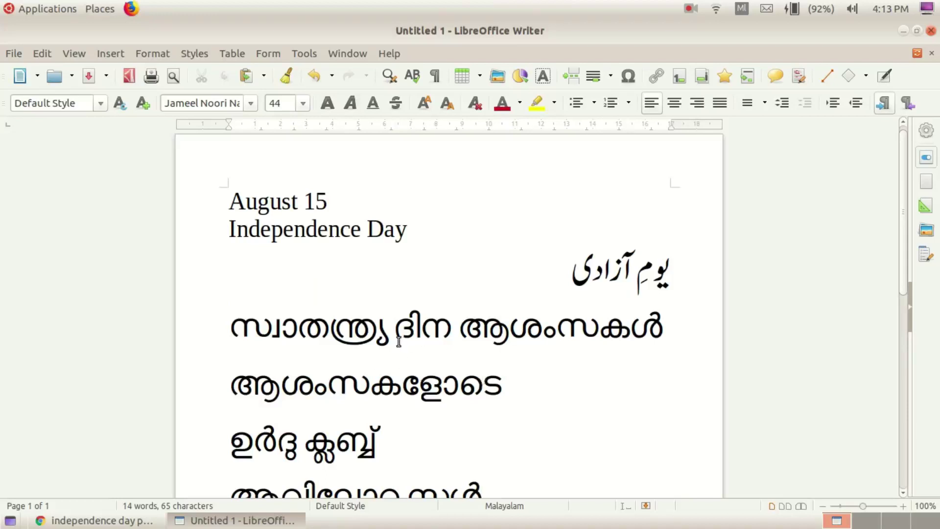
pyautogui.scroll(-2, 399, 341)
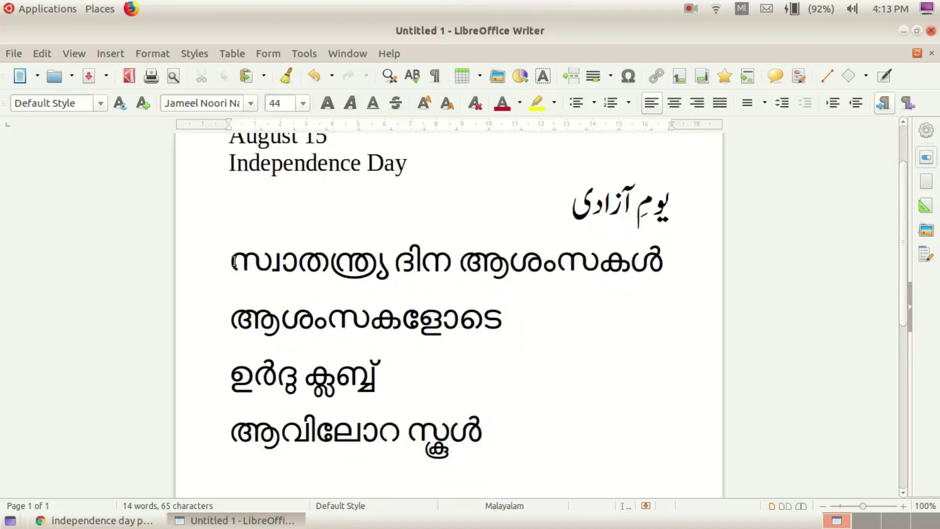
pyautogui.moveTo(232, 260); pyautogui.dragTo(481, 409)
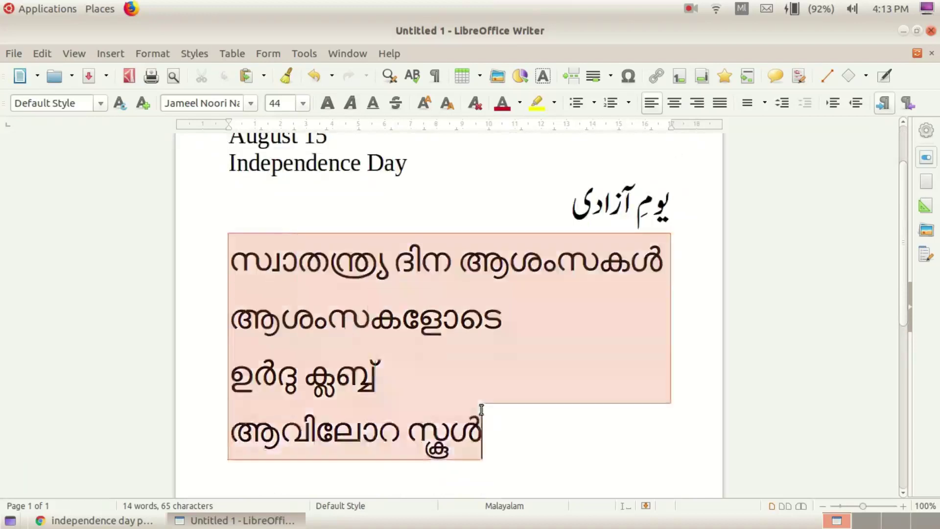
pyautogui.click(280, 107)
pyautogui.scroll(1, 279, 136)
pyautogui.click(277, 154)
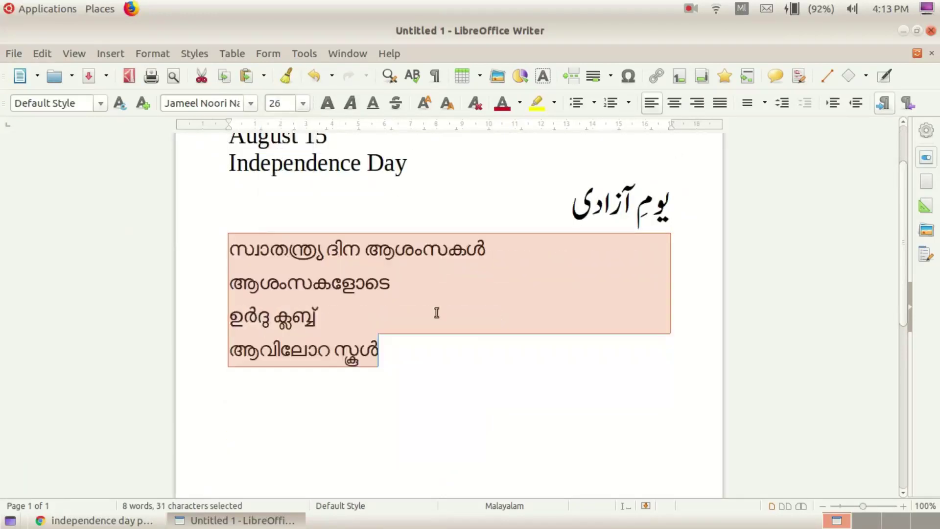
pyautogui.scroll(2, 436, 315)
pyautogui.click(482, 290)
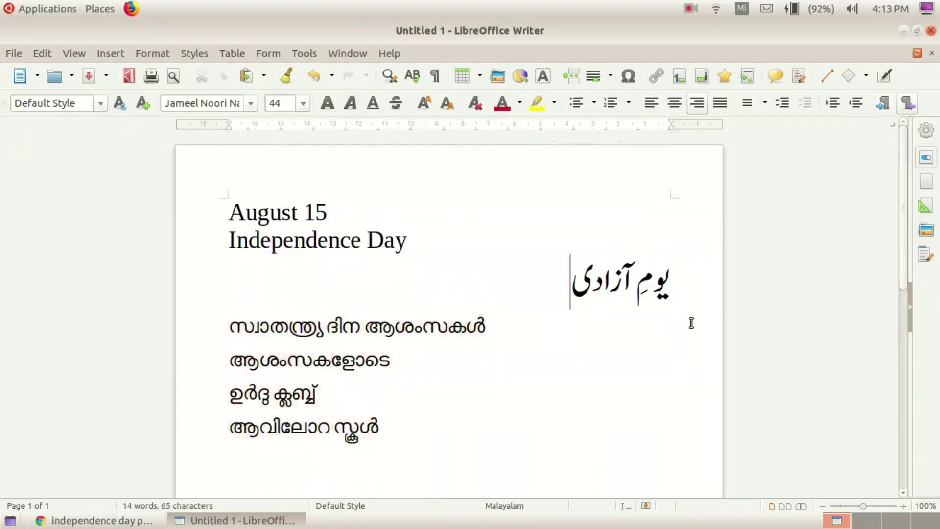
pyautogui.scroll(-5, 380, 325)
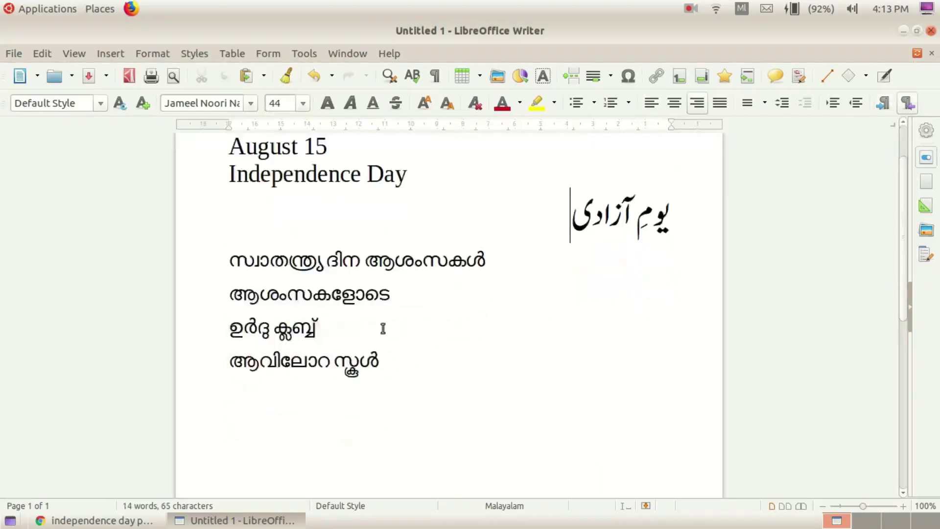
pyautogui.scroll(5, 381, 327)
pyautogui.keyDown('ctrl'); pyautogui.scroll(-1, 451, 294); pyautogui.keyUp('ctrl')
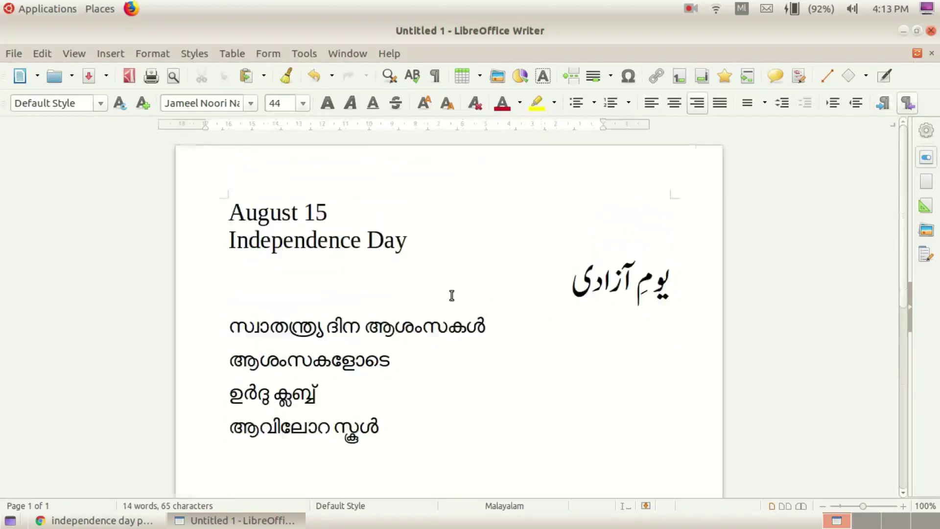
pyautogui.keyDown('ctrl'); pyautogui.scroll(-1, 451, 297); pyautogui.keyUp('ctrl')
pyautogui.keyDown('ctrl'); pyautogui.scroll(-1, 451, 297); pyautogui.keyUp('ctrl')
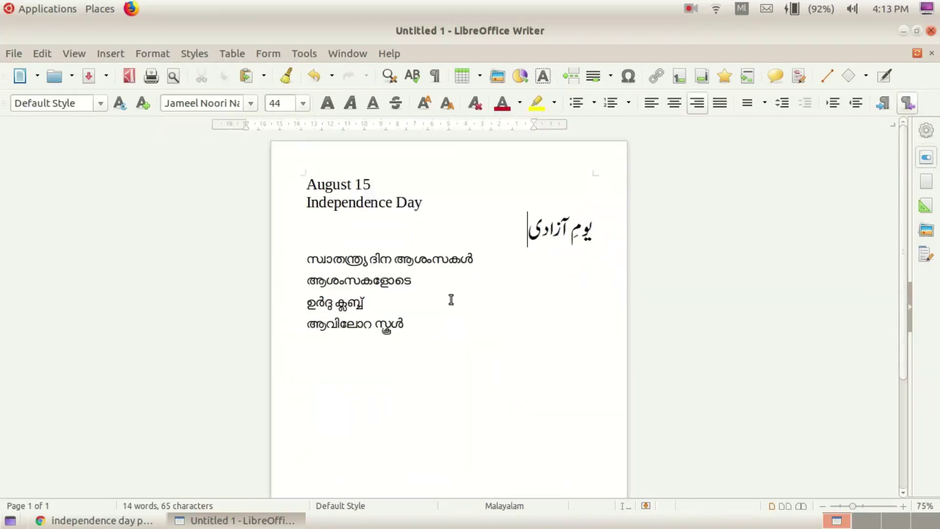
# - Insert the image background-origami-india-vector-23787898.jpg from the Desktop folder into the document
pyautogui.click(475, 296)
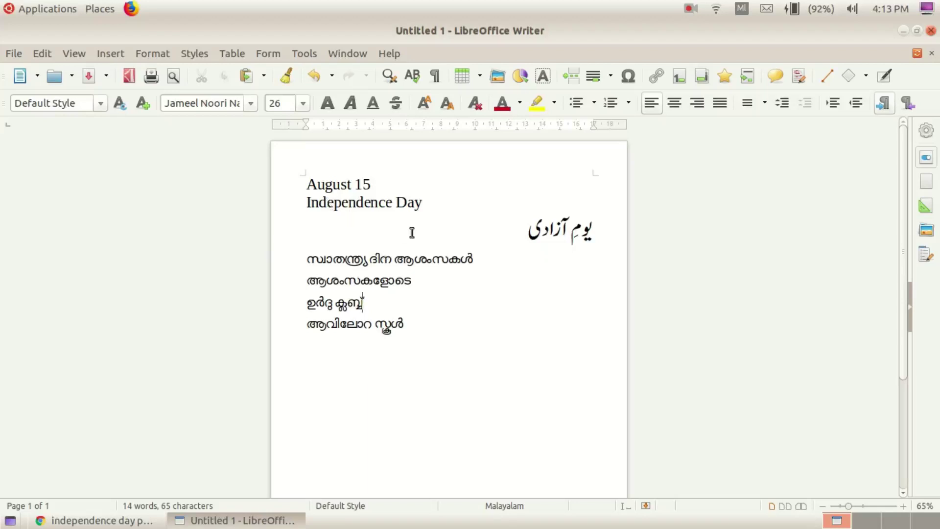
pyautogui.click(102, 54)
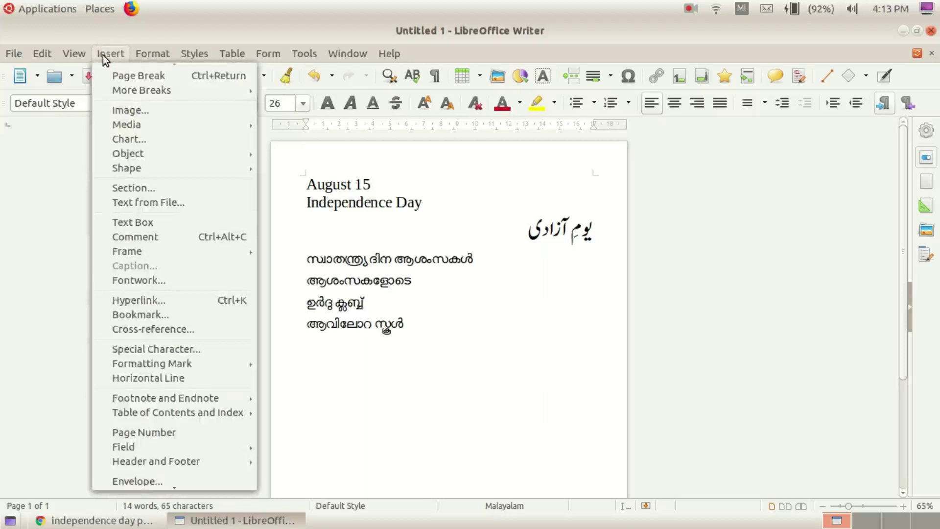
pyautogui.click(130, 110)
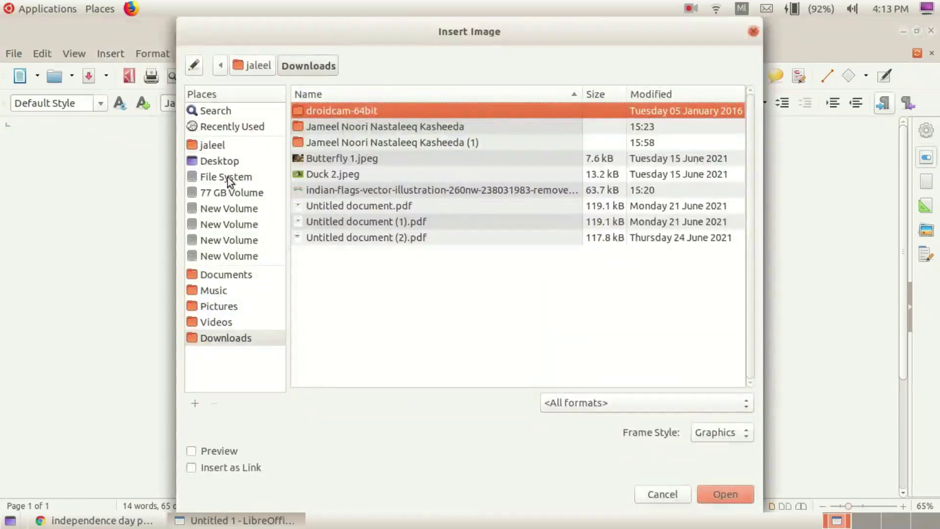
pyautogui.click(223, 161)
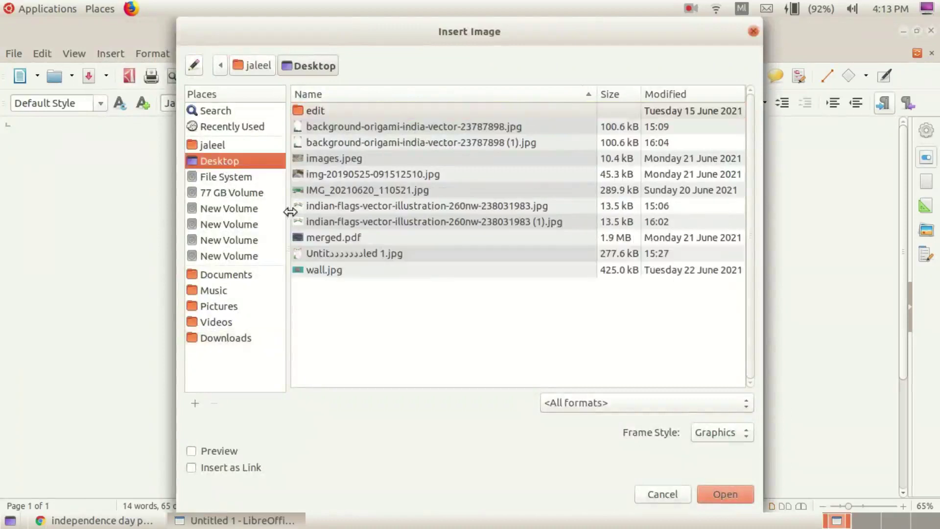
pyautogui.click(393, 126)
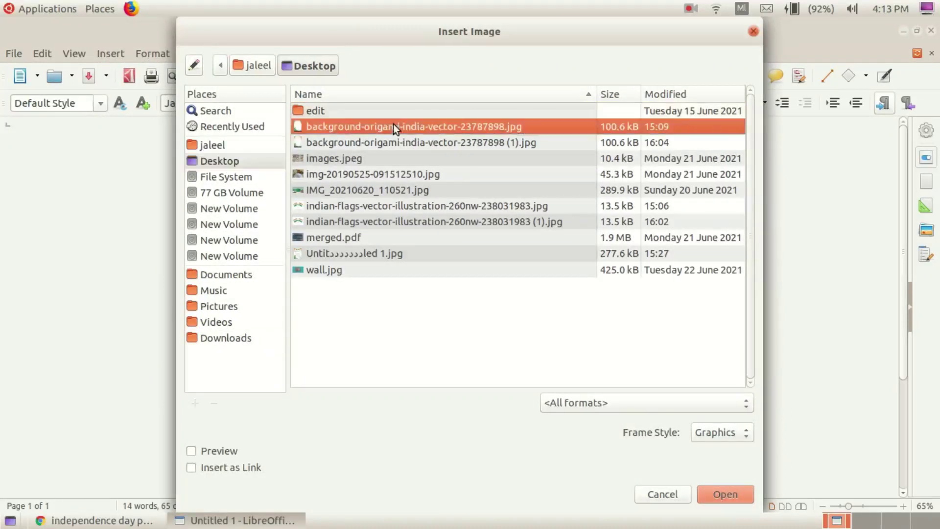
pyautogui.click(724, 494)
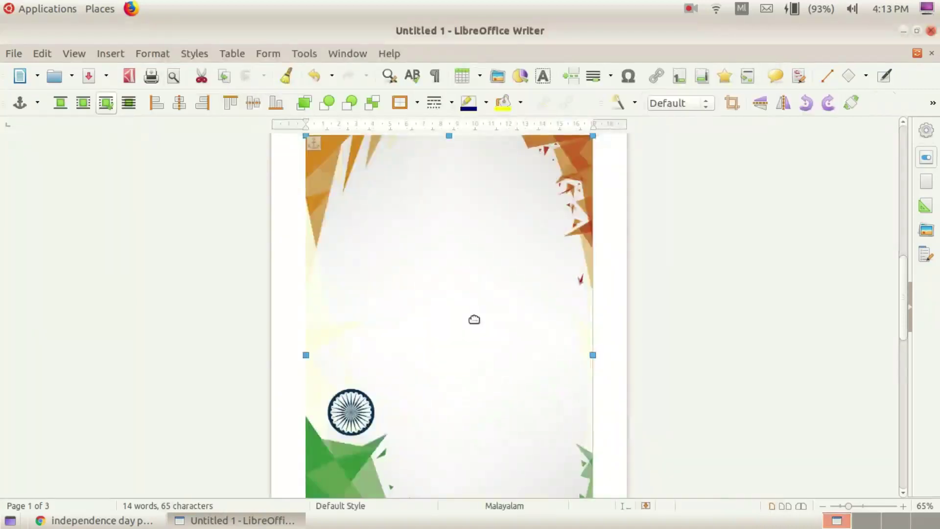
# - Examine where the inserted image sits in relation to the text lines and the document's pages
pyautogui.scroll(3, 472, 316)
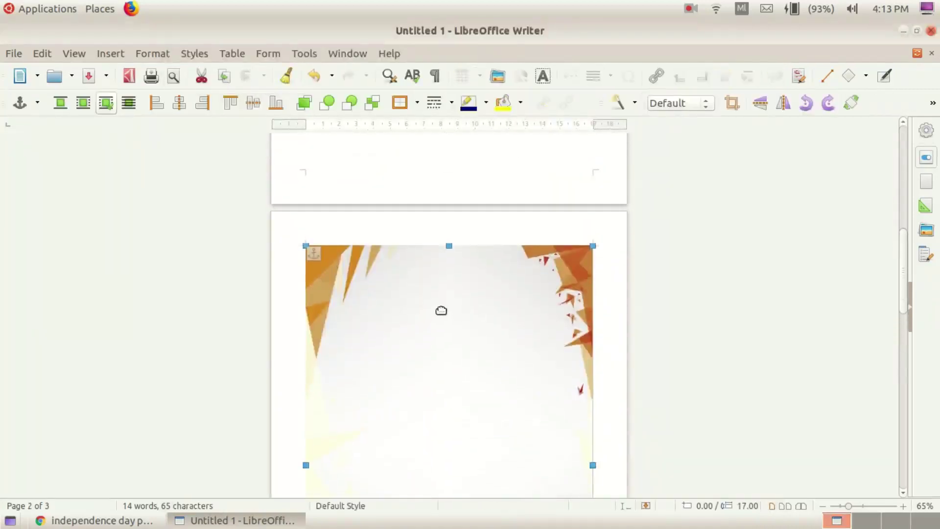
pyautogui.scroll(3, 445, 312)
pyautogui.moveTo(456, 341); pyautogui.dragTo(464, 273)
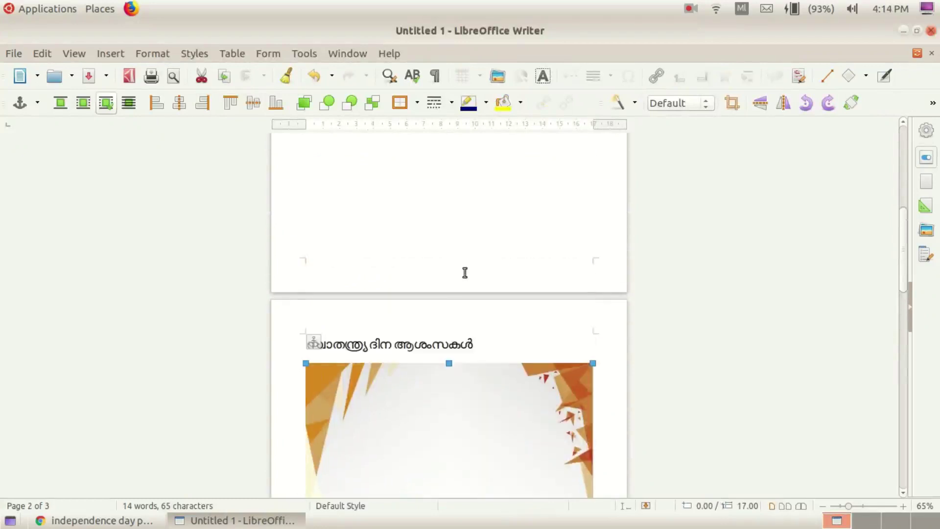
pyautogui.scroll(5, 465, 377)
pyautogui.scroll(-9, 456, 338)
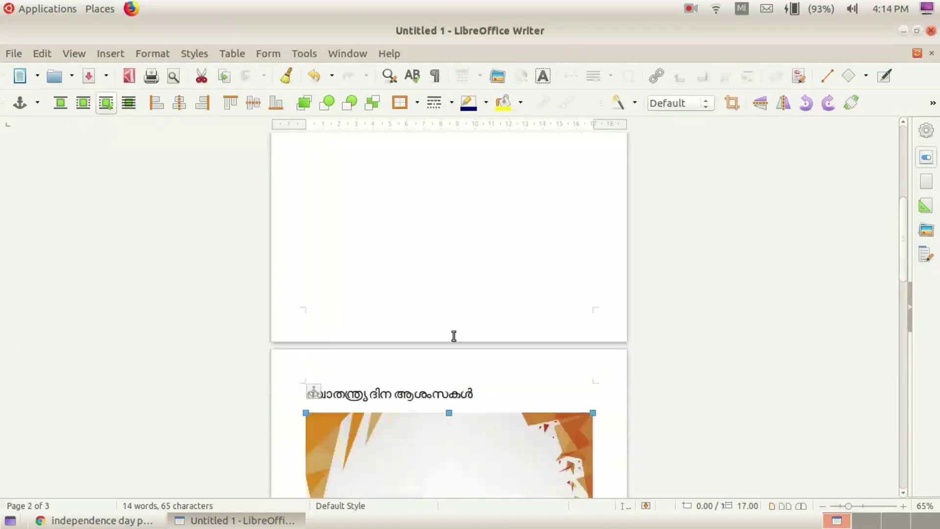
pyautogui.scroll(-6, 455, 323)
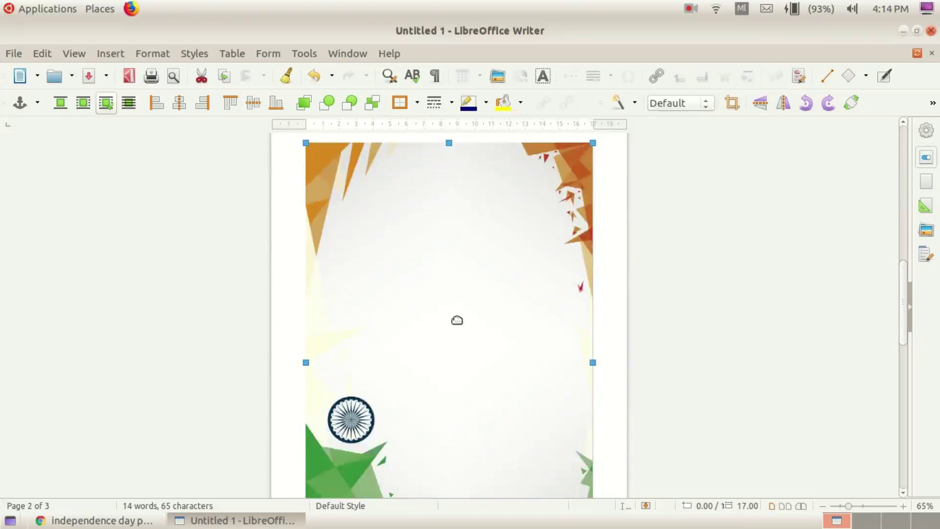
pyautogui.scroll(1, 448, 318)
pyautogui.scroll(-12, 448, 318)
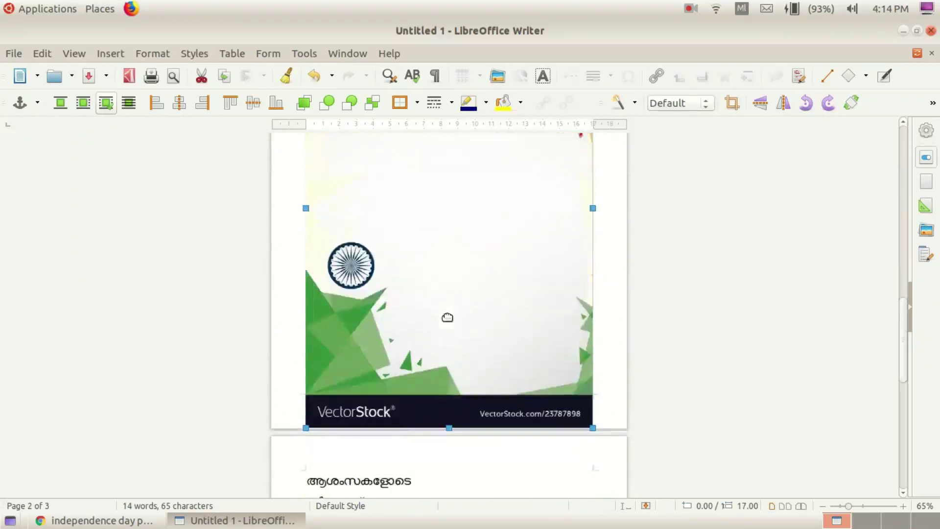
pyautogui.scroll(7, 385, 313)
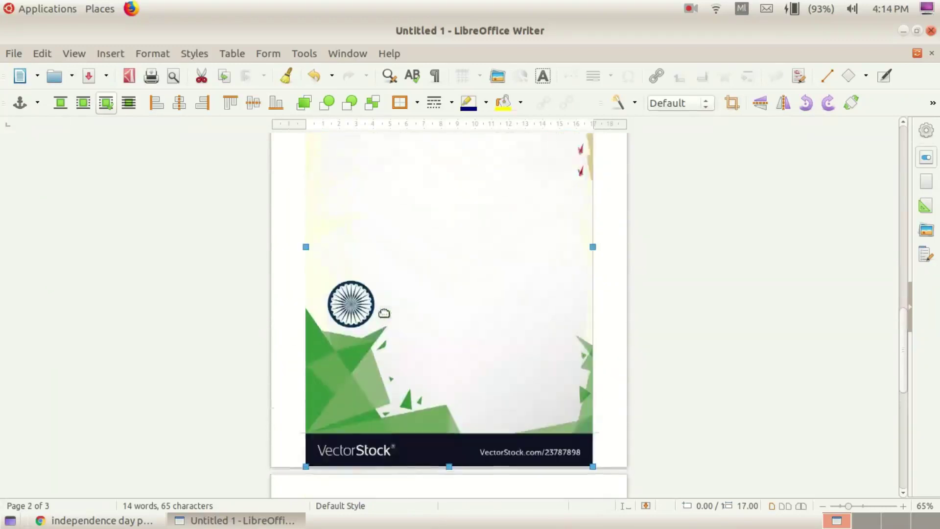
pyautogui.scroll(10, 426, 277)
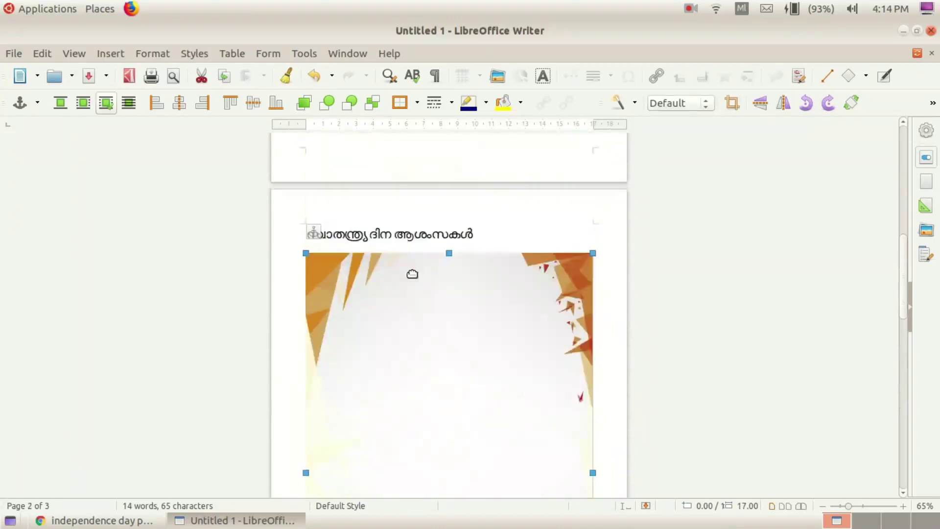
pyautogui.scroll(-4, 417, 292)
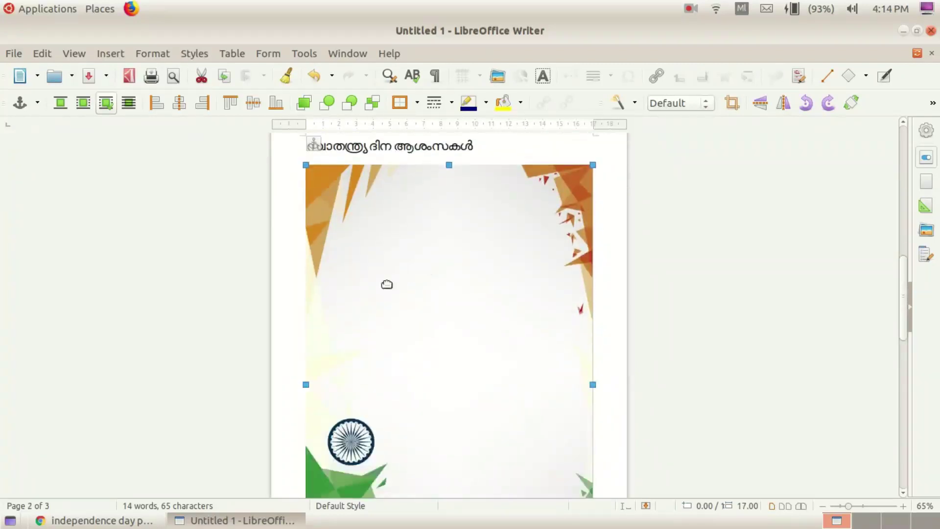
pyautogui.rightClick(440, 243)
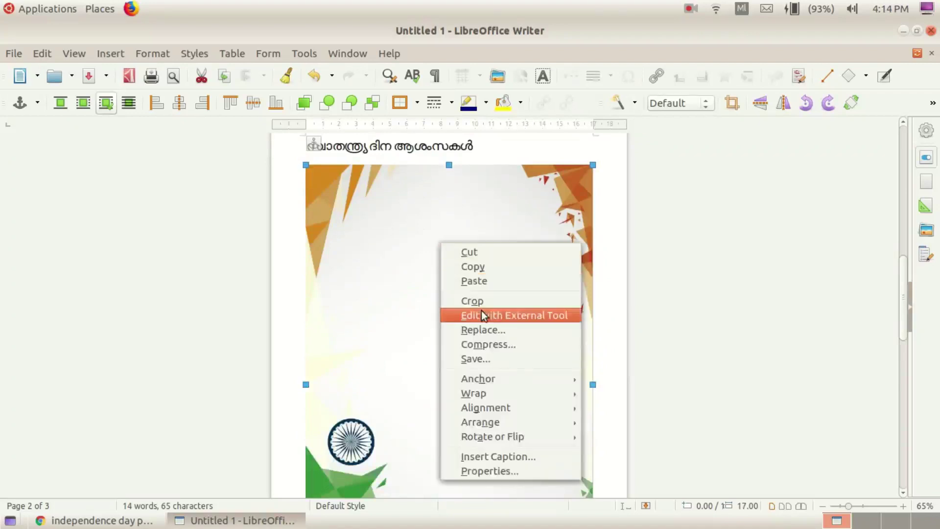
pyautogui.moveTo(509, 392)
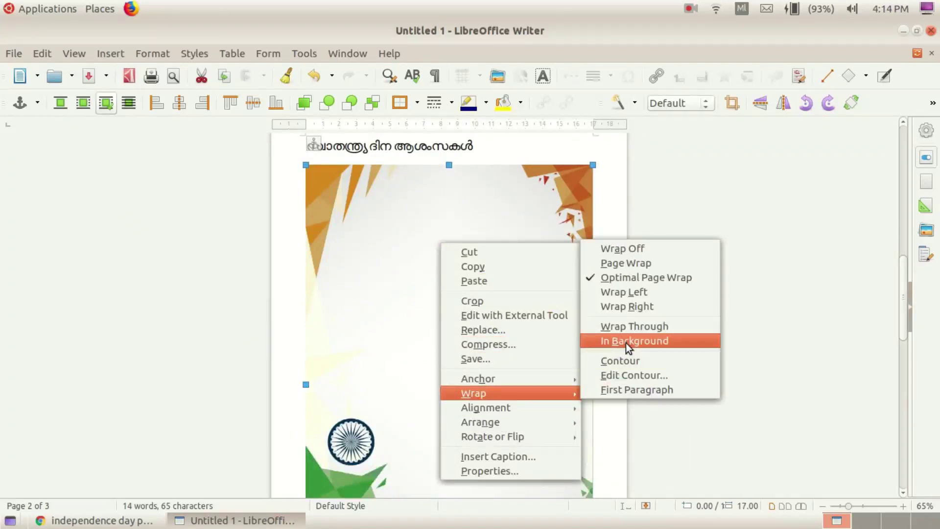
pyautogui.click(359, 303)
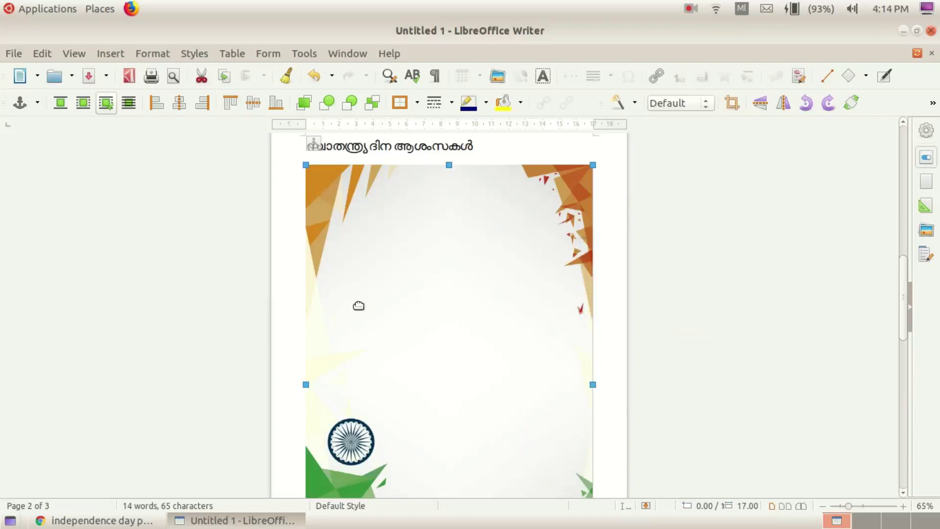
pyautogui.click(285, 241)
# - Set the text wrap of the inserted tricolour image to In Background
pyautogui.scroll(3, 459, 303)
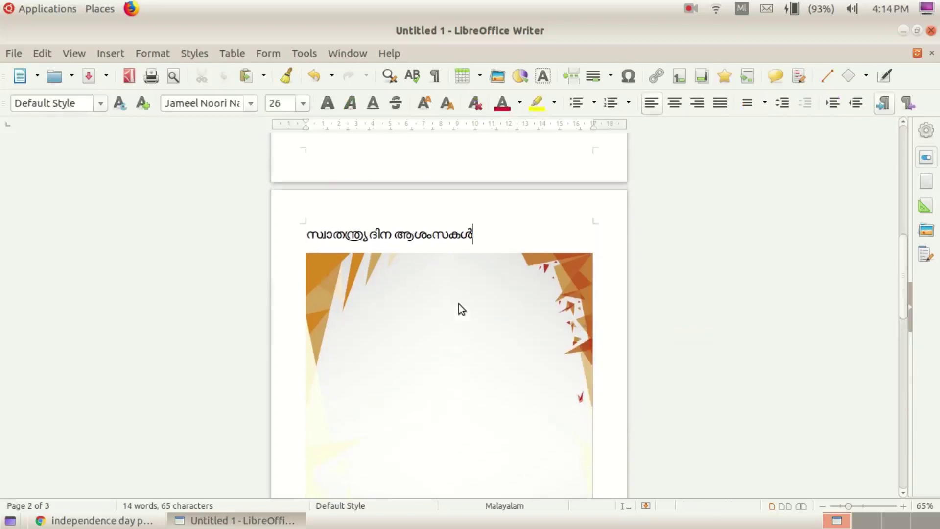
pyautogui.scroll(-1, 457, 305)
pyautogui.scroll(-1, 457, 306)
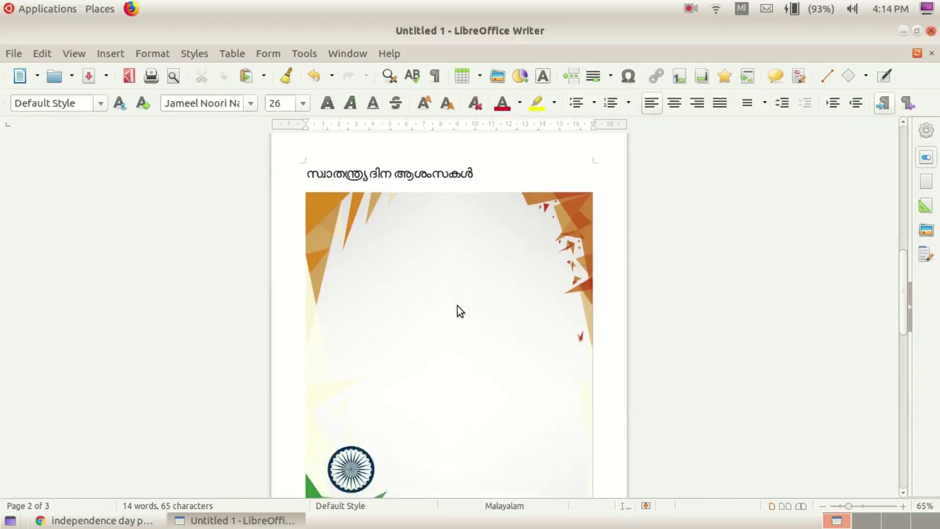
pyautogui.scroll(-2, 457, 306)
pyautogui.scroll(-3, 457, 305)
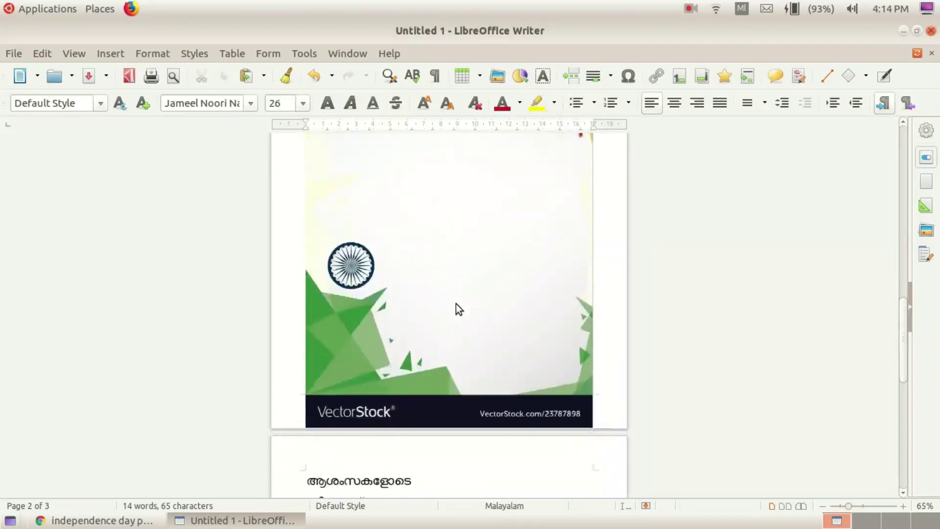
pyautogui.scroll(1, 443, 304)
pyautogui.scroll(3, 440, 304)
pyautogui.click(445, 265)
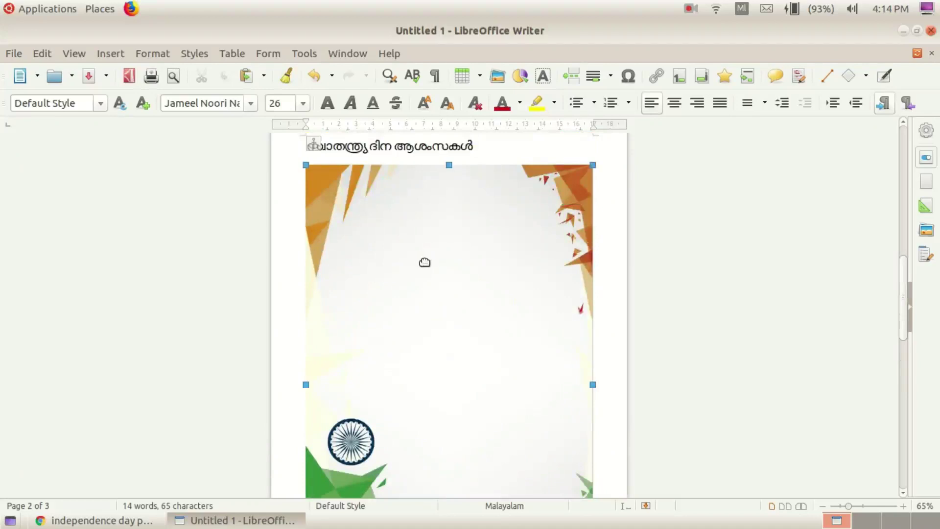
pyautogui.rightClick(469, 251)
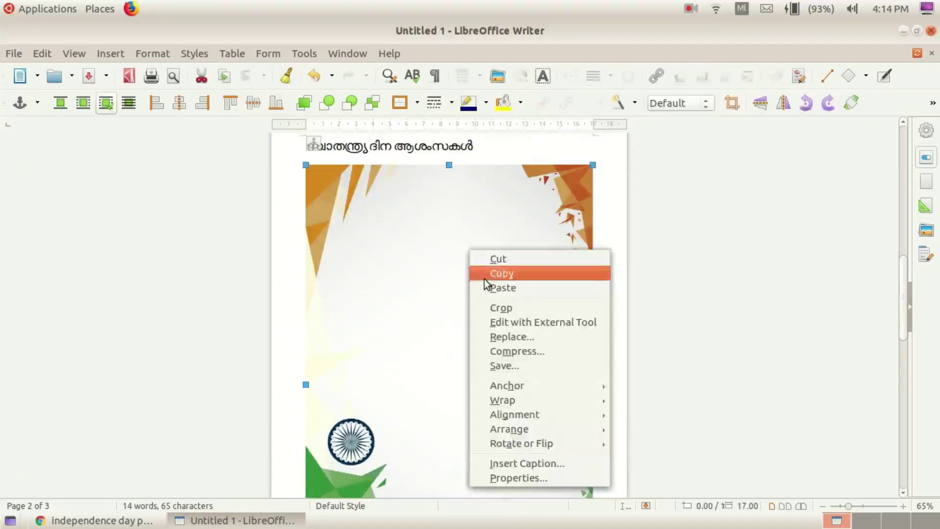
pyautogui.moveTo(525, 415)
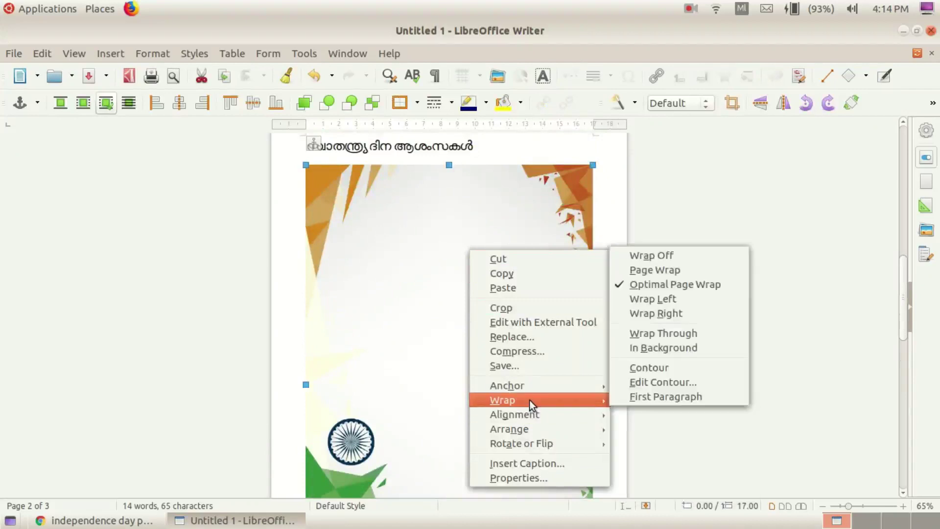
pyautogui.click(653, 348)
# - Move the background image up onto the first page so that it lies behind all the greeting text
pyautogui.scroll(4, 415, 300)
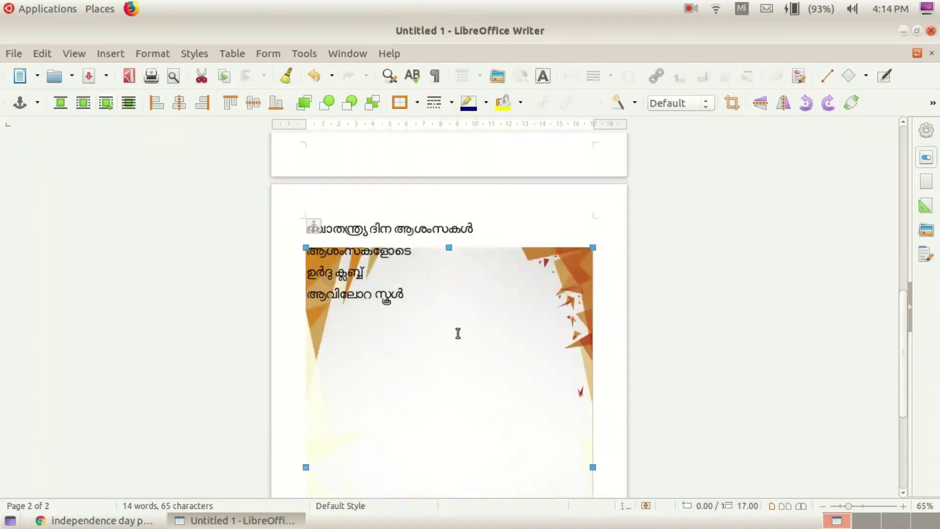
pyautogui.scroll(5, 449, 294)
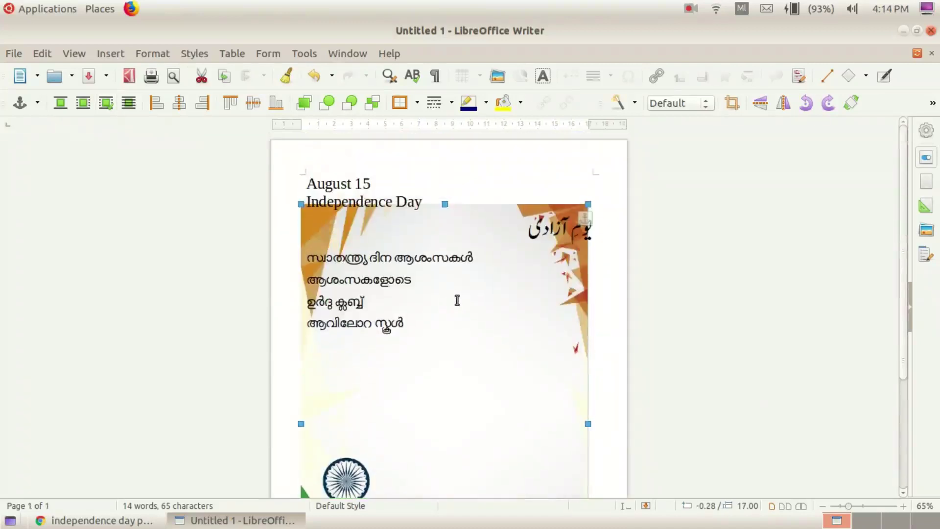
pyautogui.moveTo(478, 303); pyautogui.dragTo(488, 264)
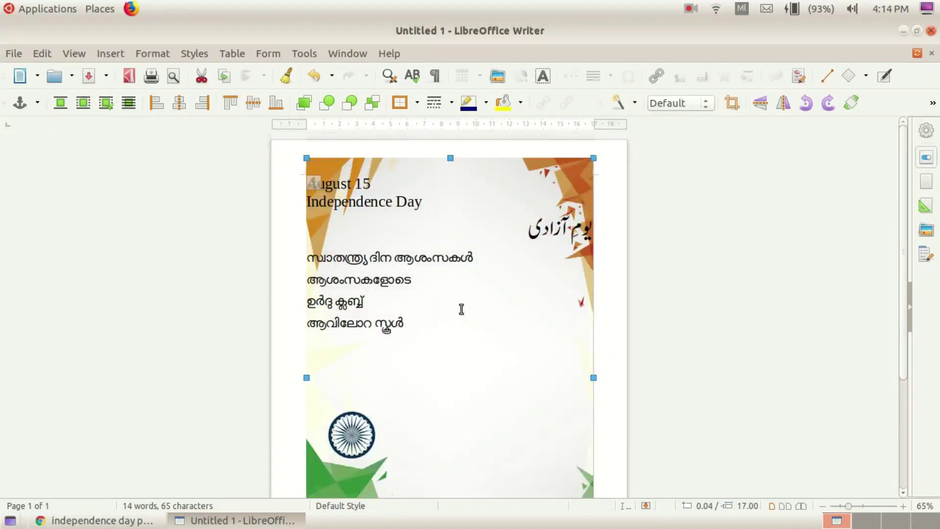
# - Try out different positions for the background image behind the first-page text
pyautogui.scroll(-5, 465, 309)
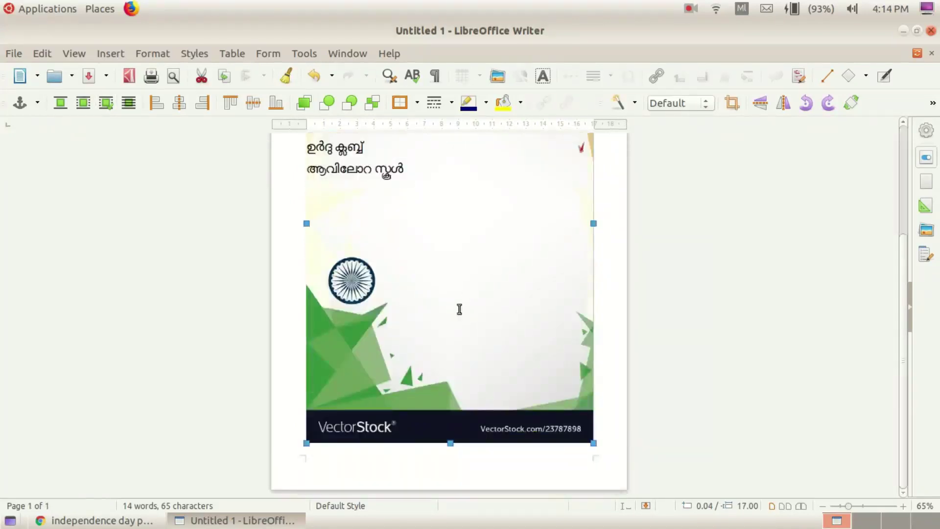
pyautogui.scroll(5, 460, 307)
pyautogui.moveTo(480, 313)
pyautogui.mouseDown()
pyautogui.moveTo(483, 320)
pyautogui.moveTo(472, 291)
pyautogui.moveTo(469, 311)
pyautogui.moveTo(495, 321)
pyautogui.mouseUp()
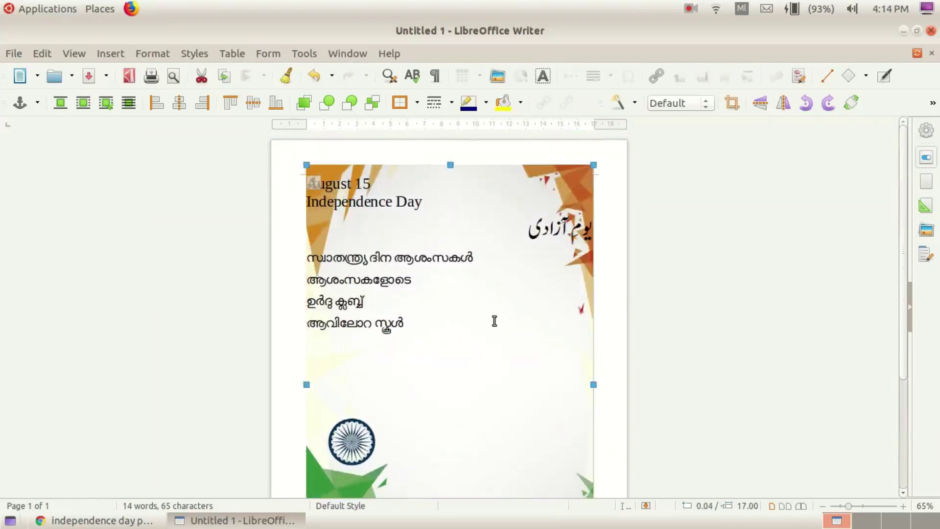
pyautogui.moveTo(404, 390); pyautogui.dragTo(460, 359)
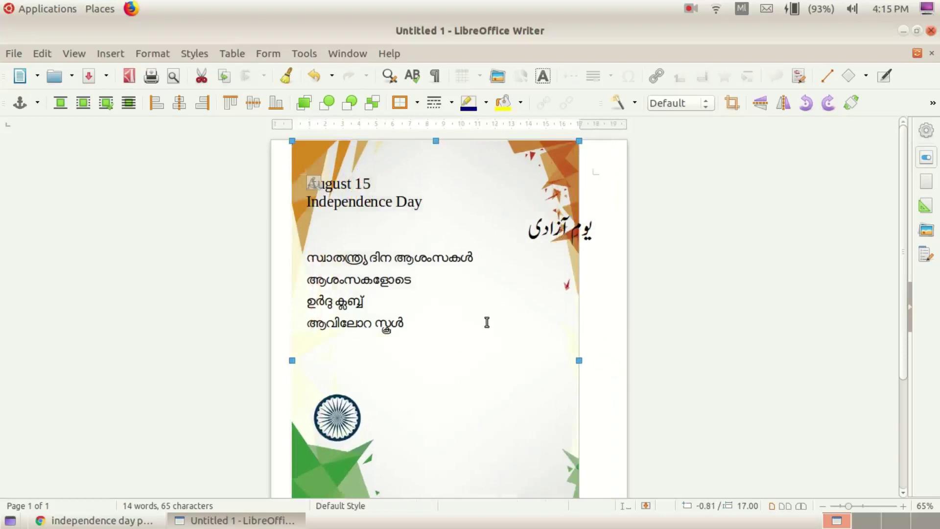
pyautogui.moveTo(438, 313); pyautogui.dragTo(462, 318)
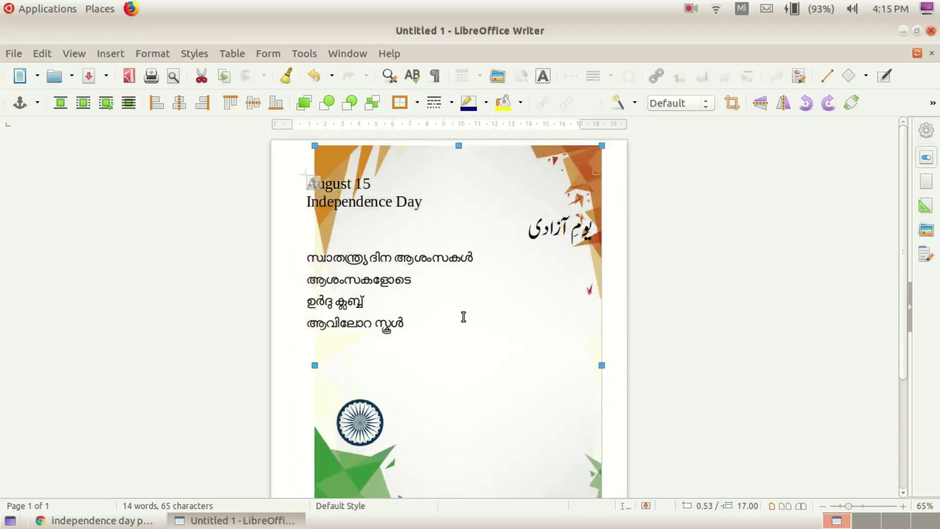
pyautogui.rightClick(474, 315)
pyautogui.moveTo(537, 230)
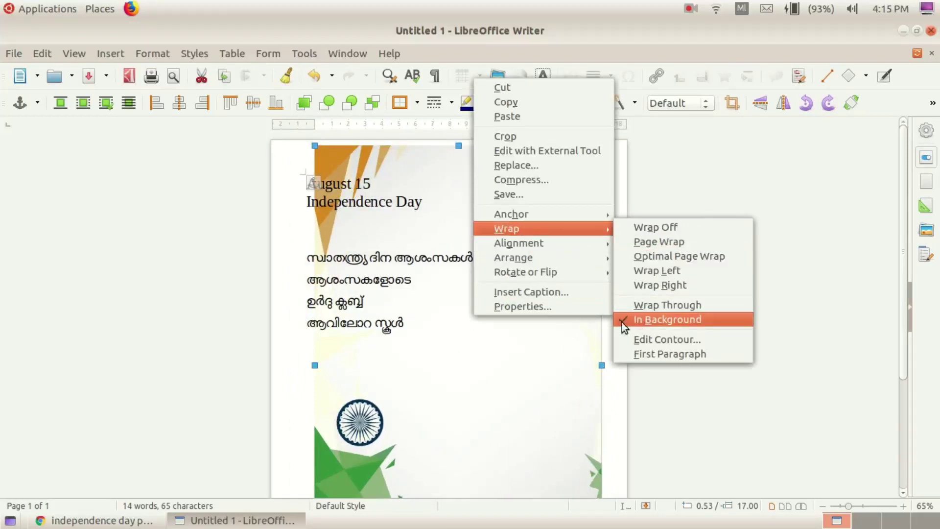
pyautogui.click(479, 392)
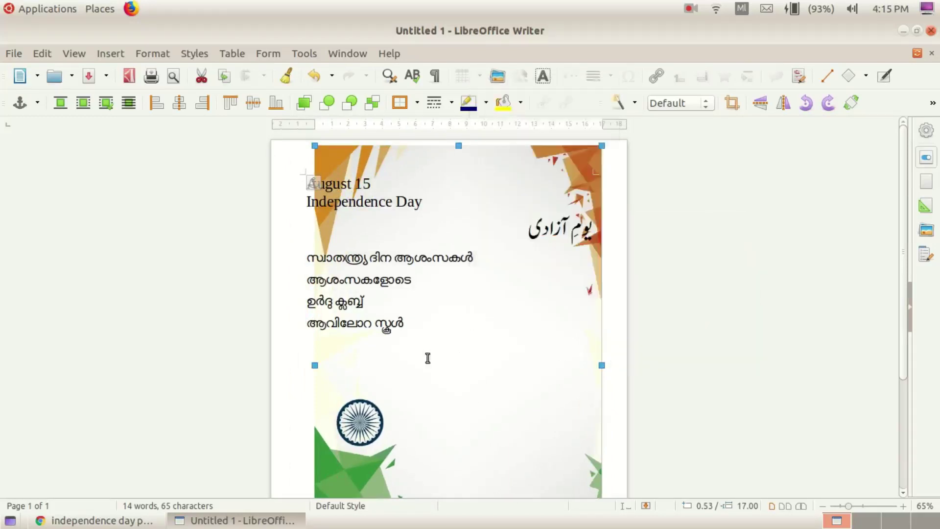
# - Align the background image with the page's upper-left corner and enlarge it to about 19.44 wide, reaching the page's lower edge
pyautogui.moveTo(471, 349); pyautogui.dragTo(426, 345)
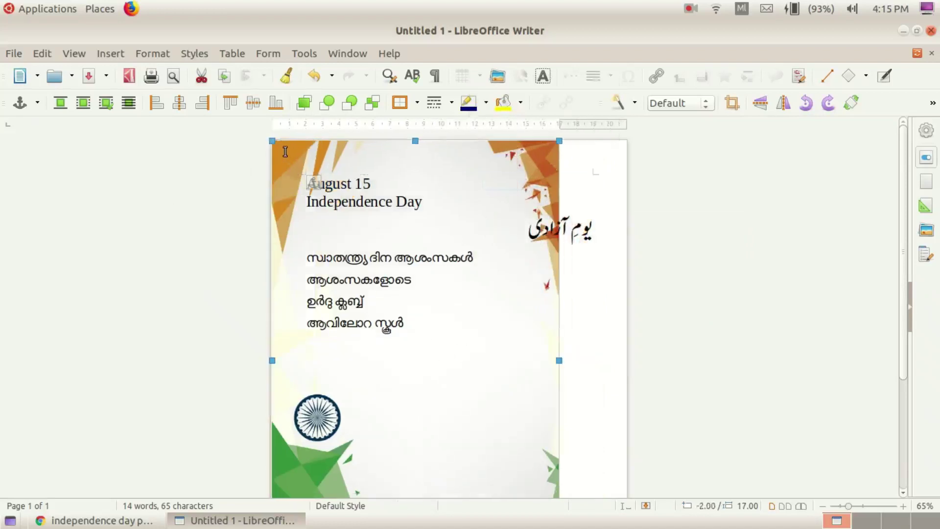
pyautogui.moveTo(485, 415)
pyautogui.mouseDown()
pyautogui.moveTo(472, 411)
pyautogui.moveTo(484, 407)
pyautogui.mouseUp()
pyautogui.scroll(-5, 571, 315)
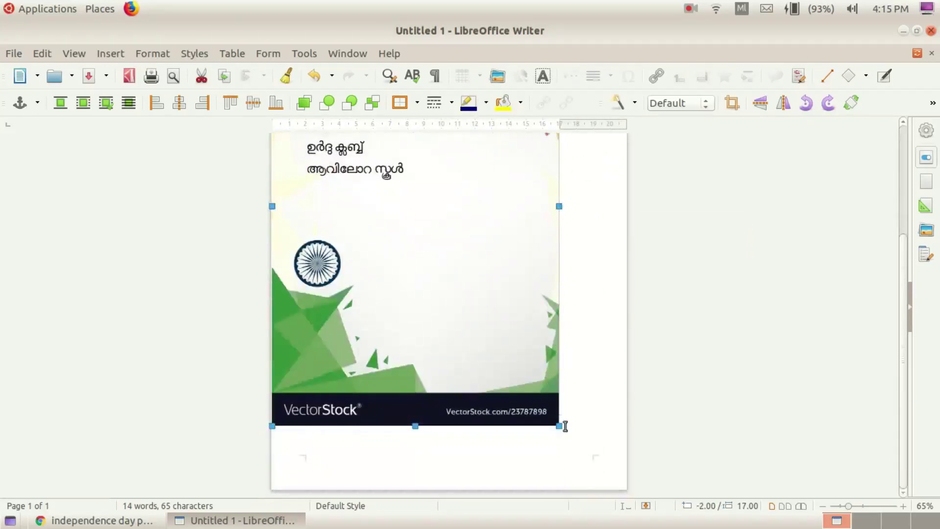
pyautogui.moveTo(558, 424); pyautogui.dragTo(631, 487)
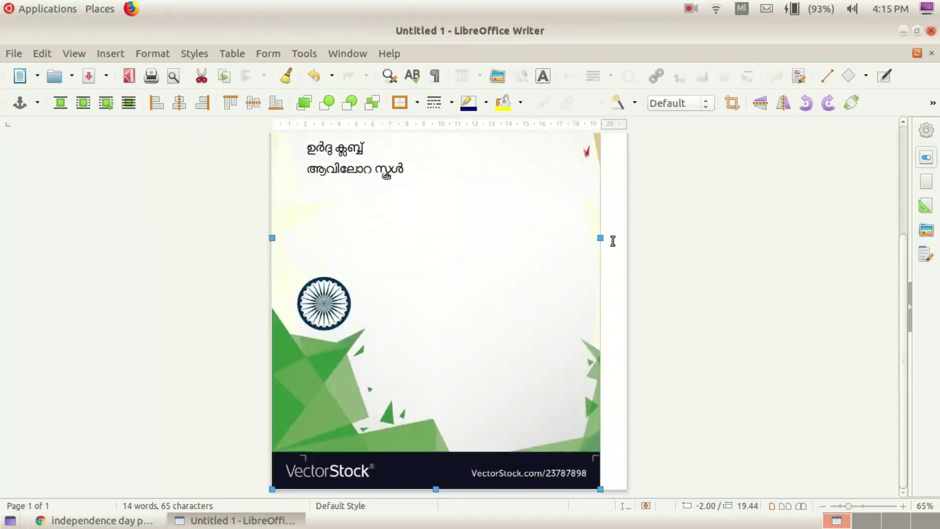
# - Widen the background image to 21.00 so that it reaches the page's right edge
pyautogui.scroll(3, 607, 267)
pyautogui.scroll(2, 607, 267)
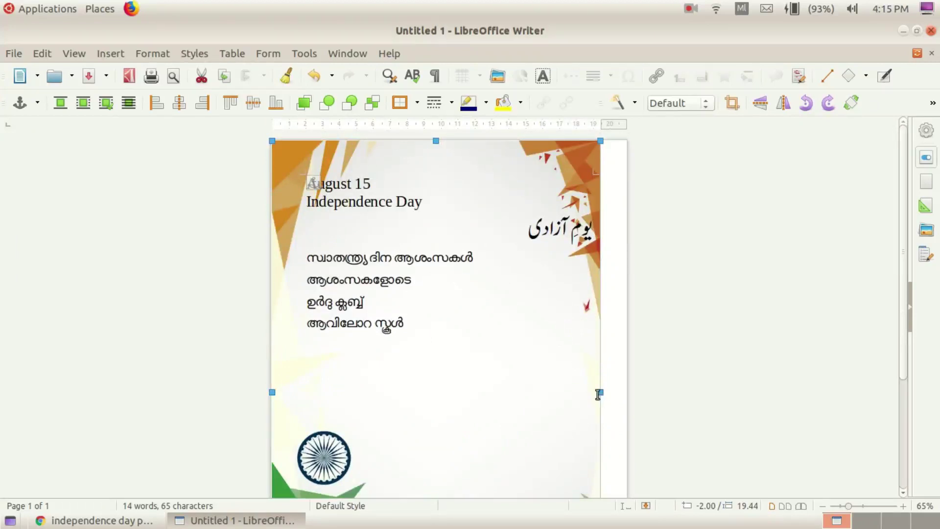
pyautogui.moveTo(603, 394); pyautogui.dragTo(627, 395)
pyautogui.scroll(-5, 521, 292)
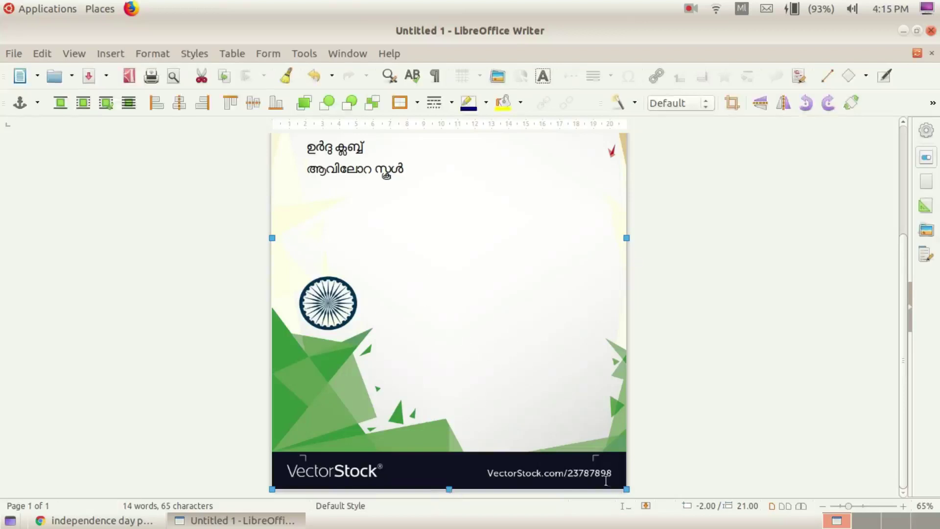
pyautogui.moveTo(626, 489)
pyautogui.mouseDown()
pyautogui.moveTo(534, 382)
pyautogui.moveTo(555, 388)
pyautogui.moveTo(627, 488)
pyautogui.mouseUp()
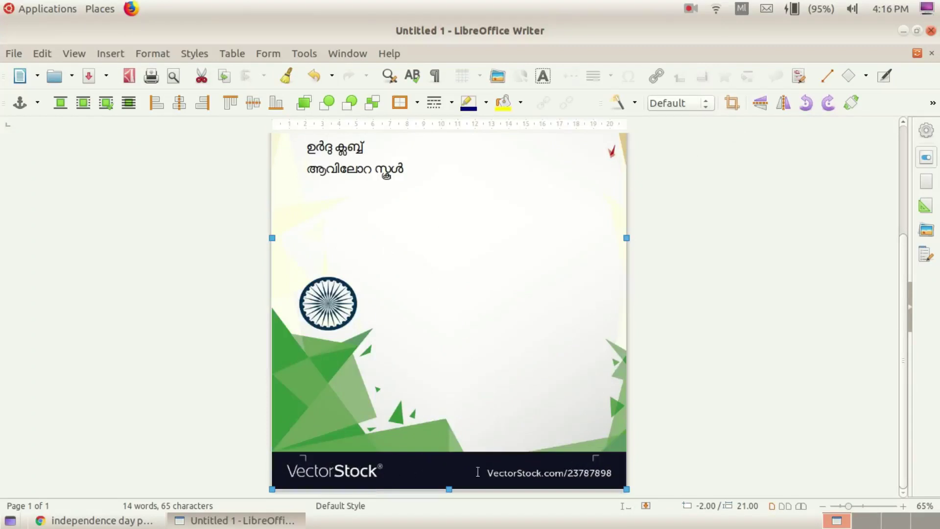
# - Crop the dark VectorStock strip off the background image and stretch the image down to the page's lower edge
pyautogui.click(733, 105)
pyautogui.moveTo(448, 489); pyautogui.dragTo(461, 451)
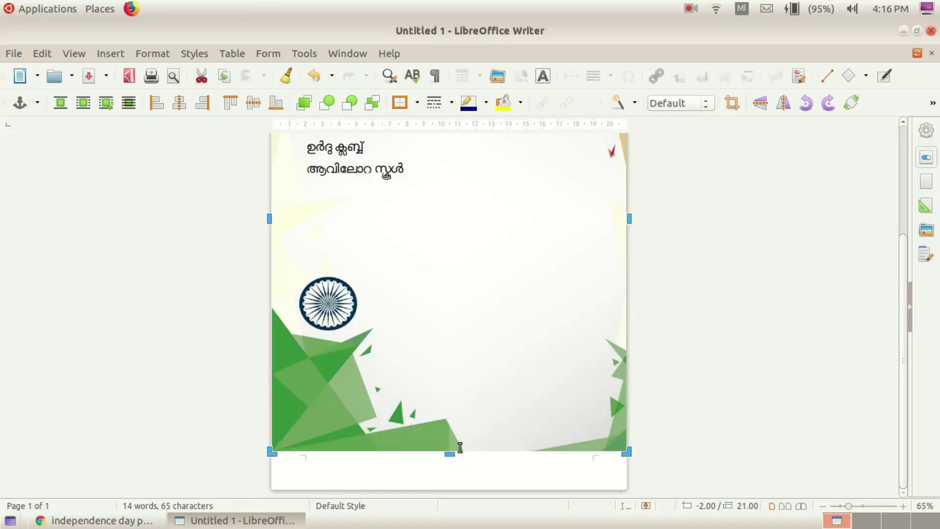
pyautogui.click(522, 354)
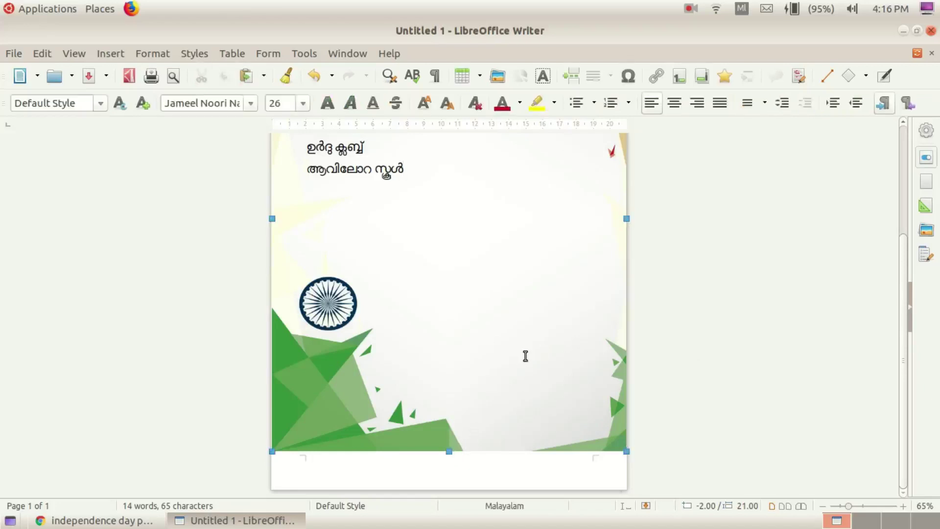
pyautogui.moveTo(450, 451); pyautogui.dragTo(466, 490)
pyautogui.scroll(5, 465, 425)
pyautogui.press('Escape')
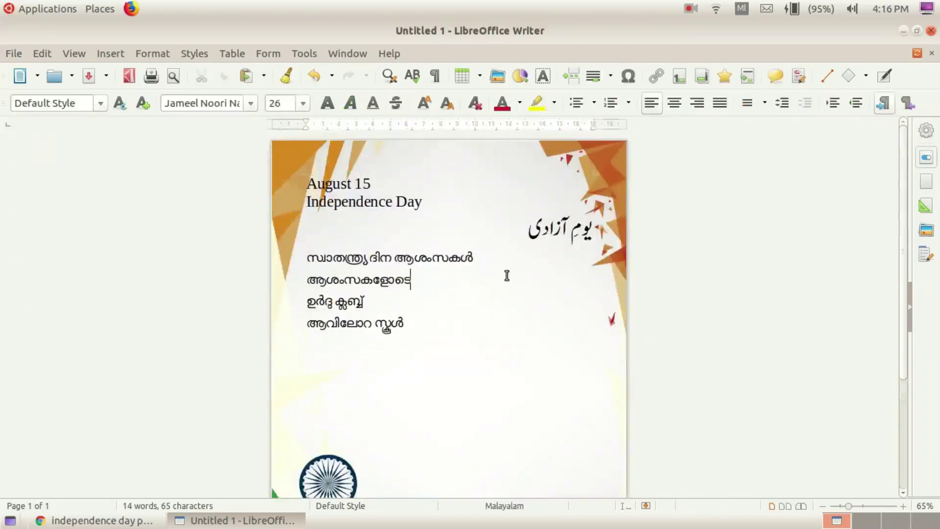
pyautogui.keyDown('ctrl'); pyautogui.scroll(-4, 507, 276); pyautogui.keyUp('ctrl')
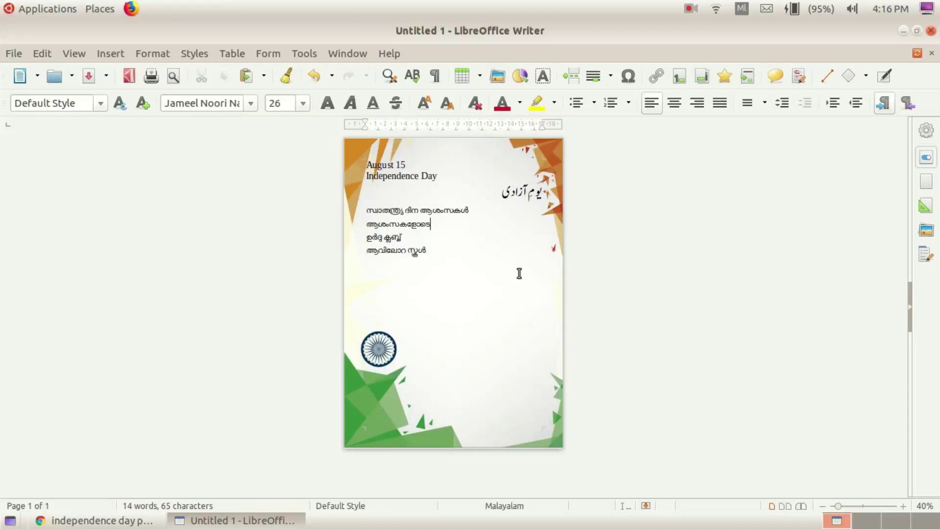
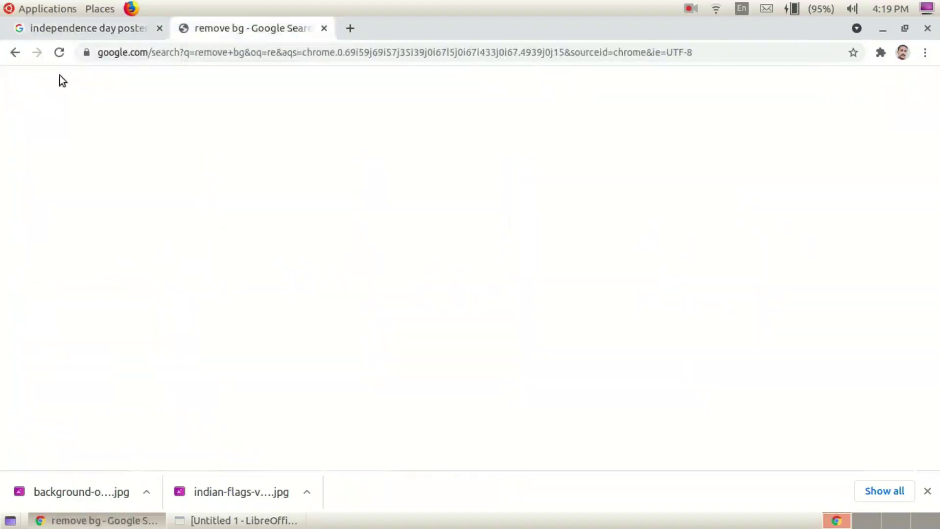
# - On remove.bg, remove the background of indian-flags-vector-illustration-260nw-238031983.jpg from the Desktop and download the resulting image
pyautogui.click(60, 53)
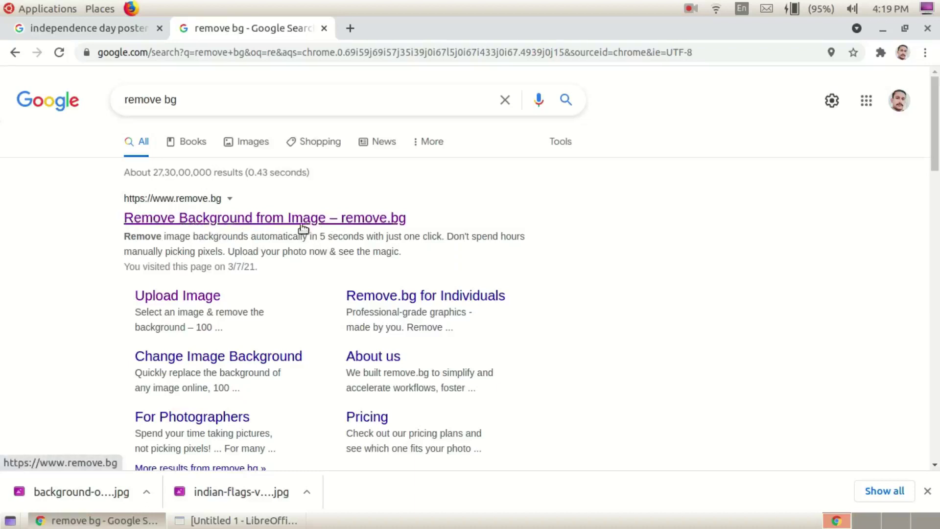
pyautogui.click(234, 221)
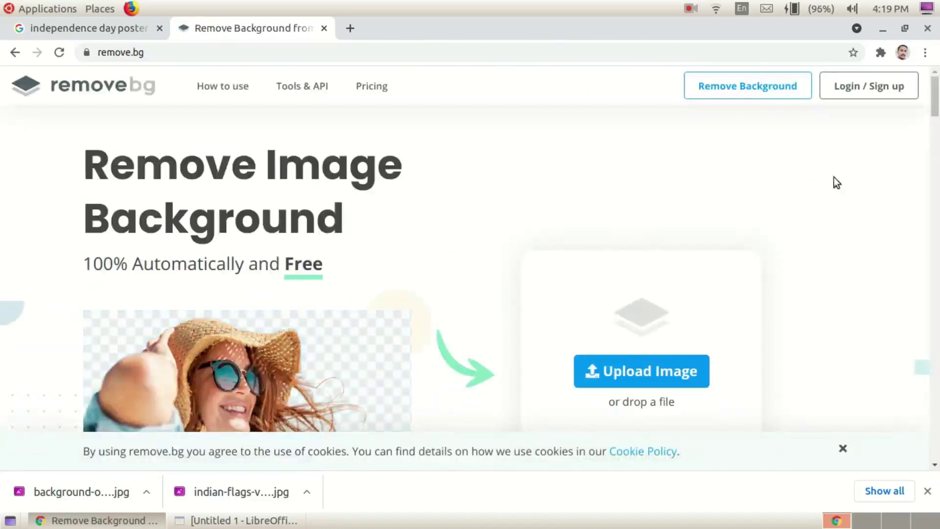
pyautogui.click(642, 374)
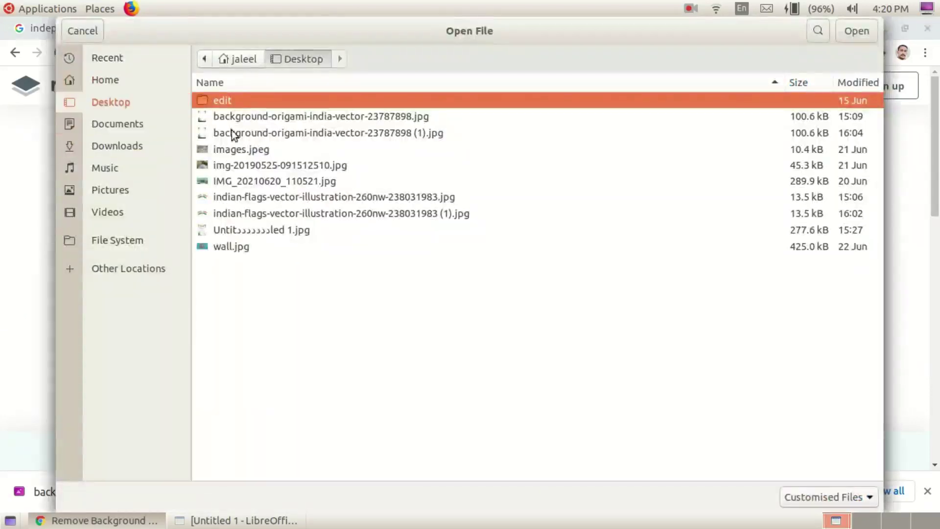
pyautogui.click(248, 197)
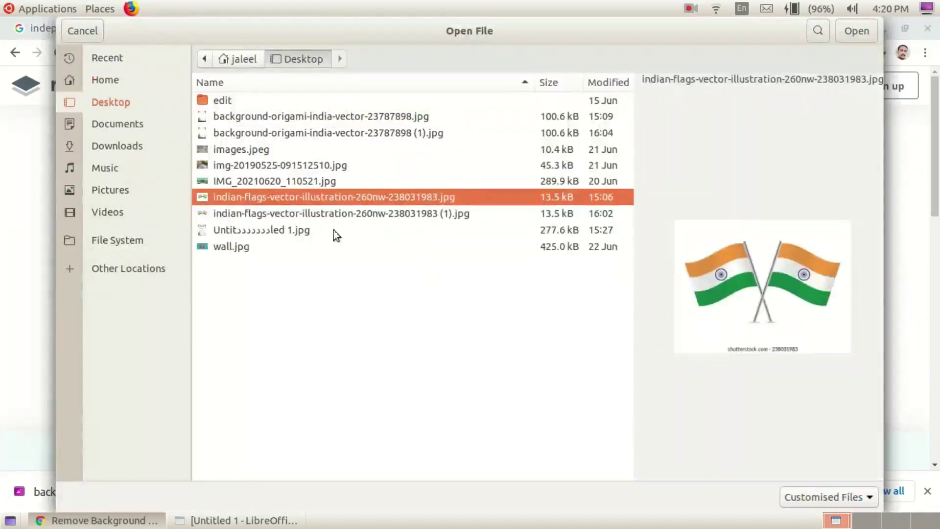
pyautogui.click(861, 33)
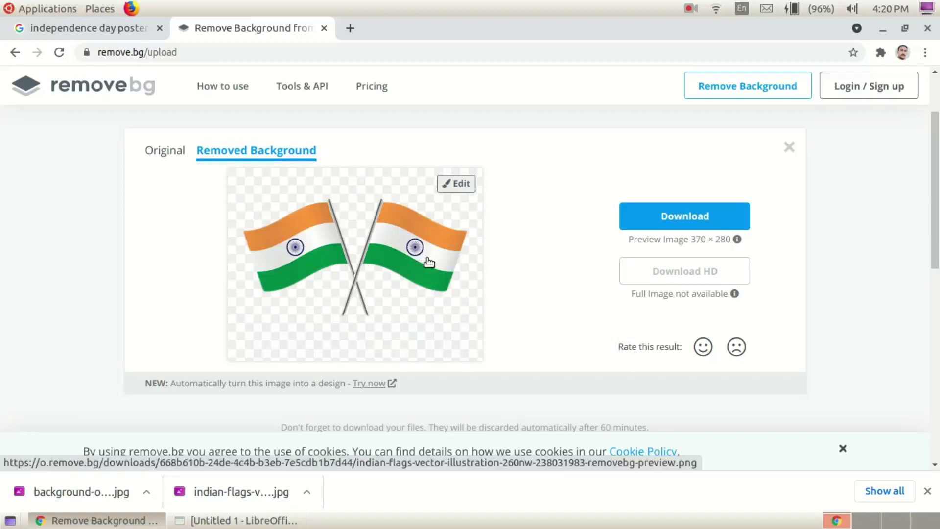
pyautogui.click(674, 221)
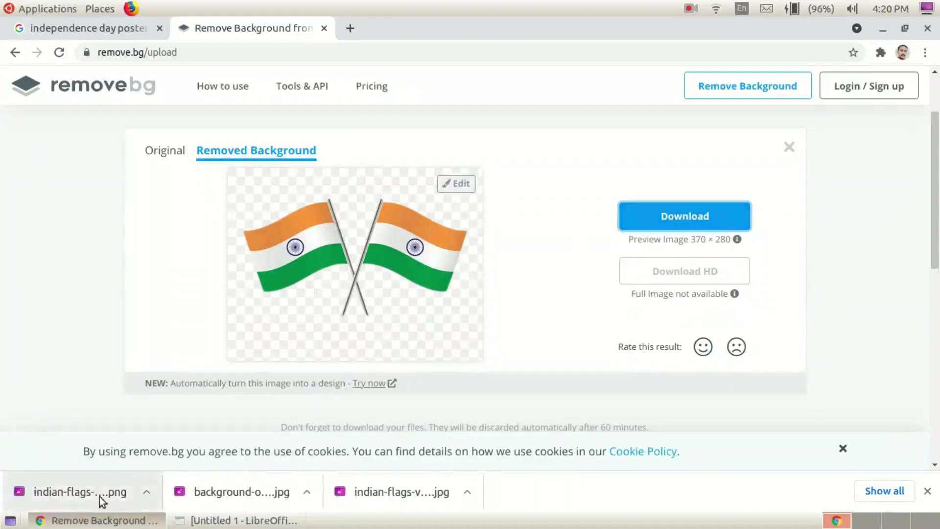
# - Switch back to LibreOffice Writer and delete the crossed-flags picture that has a white background
pyautogui.click(883, 31)
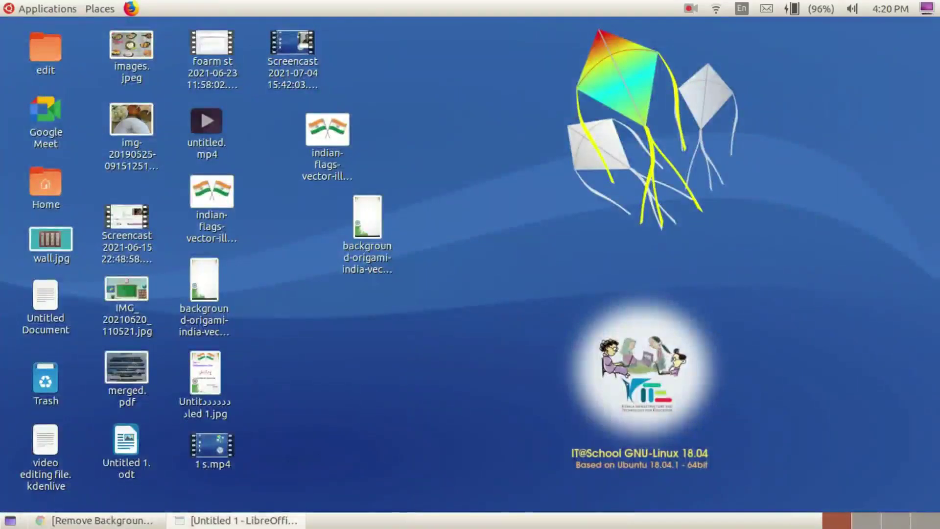
pyautogui.click(230, 520)
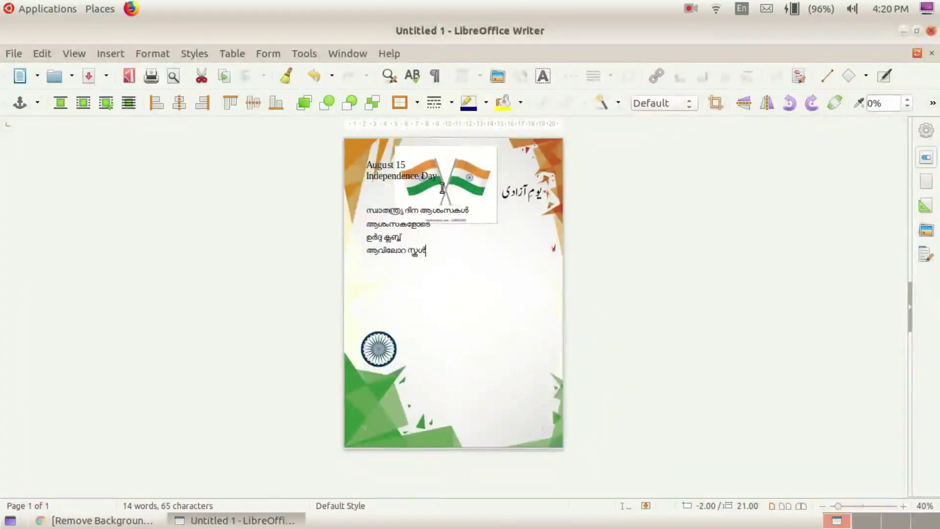
pyautogui.click(488, 176)
pyautogui.click(496, 152)
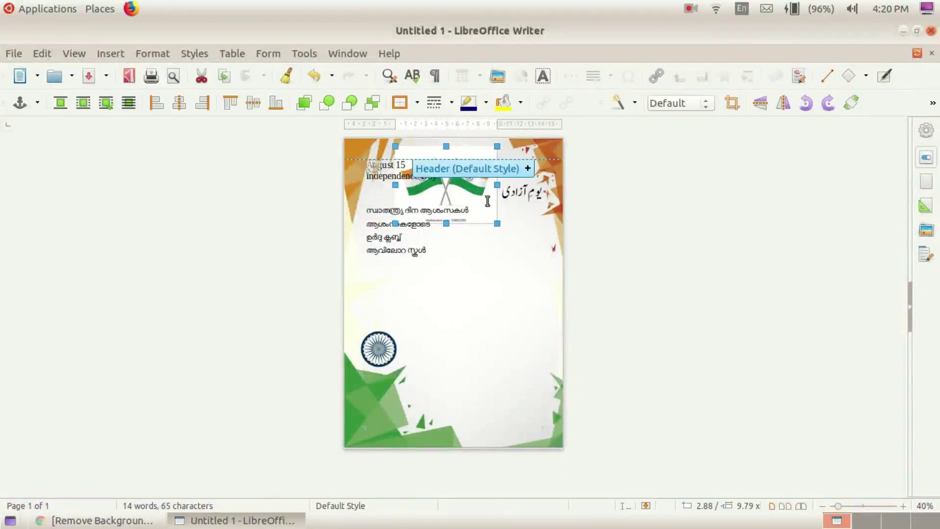
pyautogui.press('Delete')
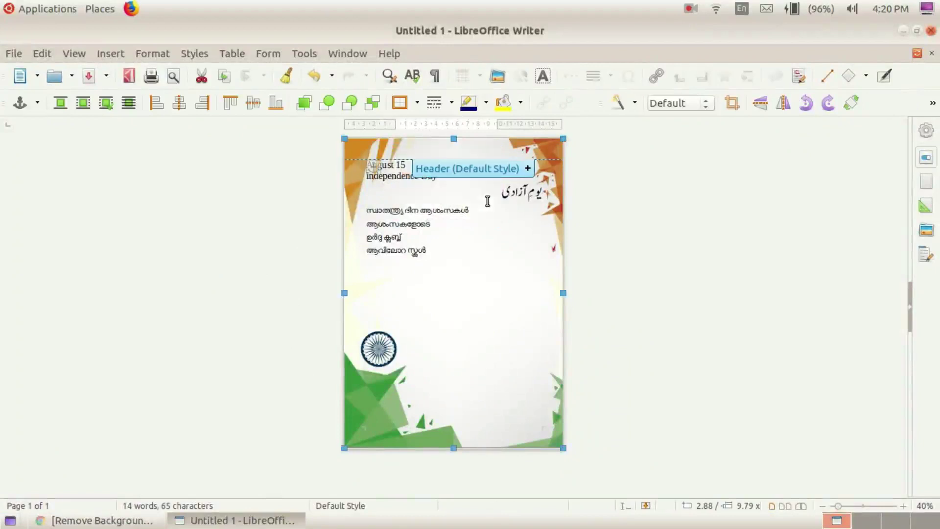
pyautogui.click(639, 265)
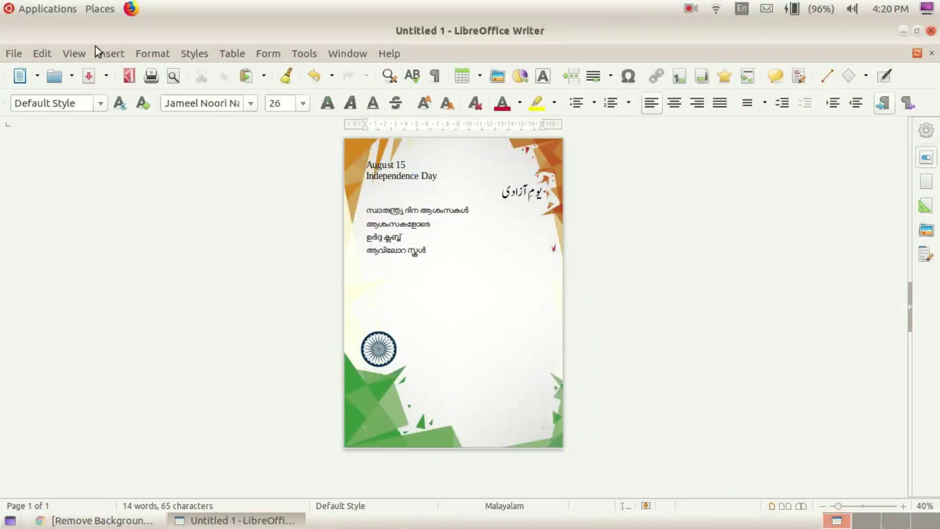
# - Insert the newly downloaded background-free Indian flags image from the Downloads folder
pyautogui.click(112, 54)
pyautogui.click(143, 112)
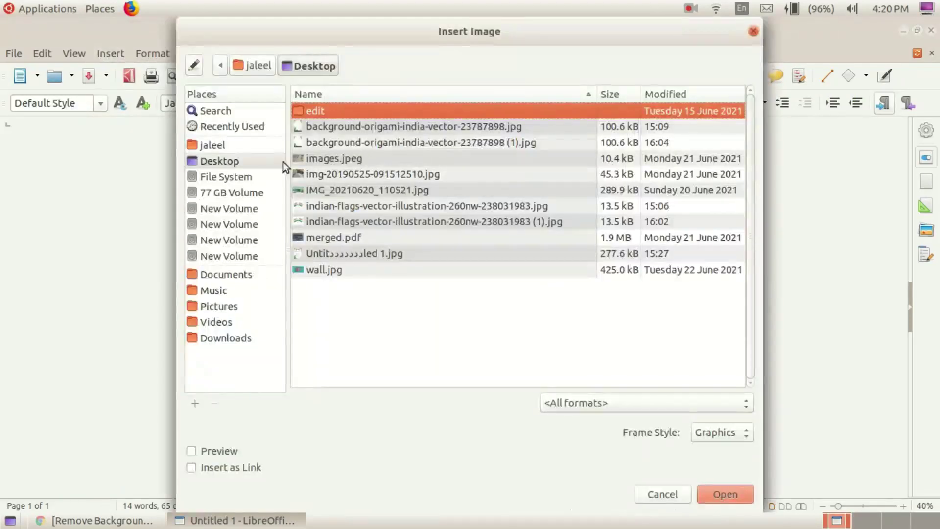
pyautogui.click(239, 164)
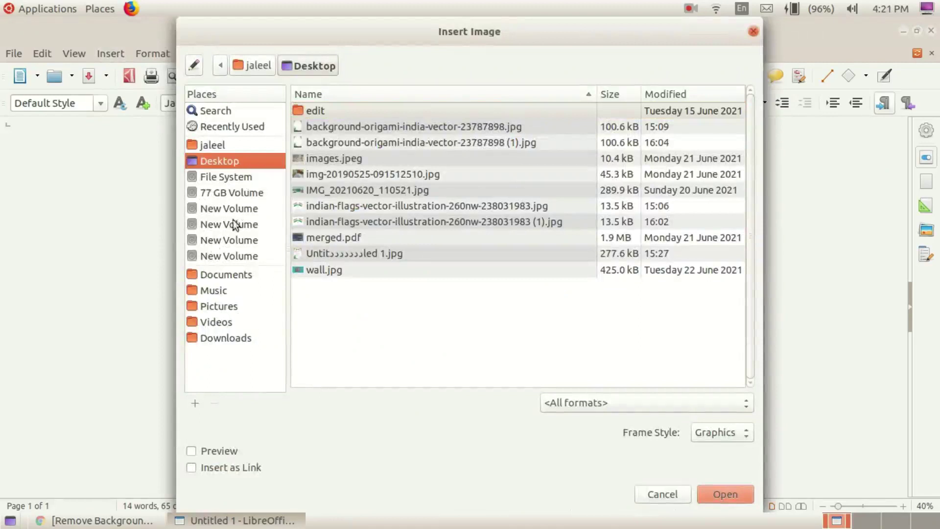
pyautogui.click(223, 339)
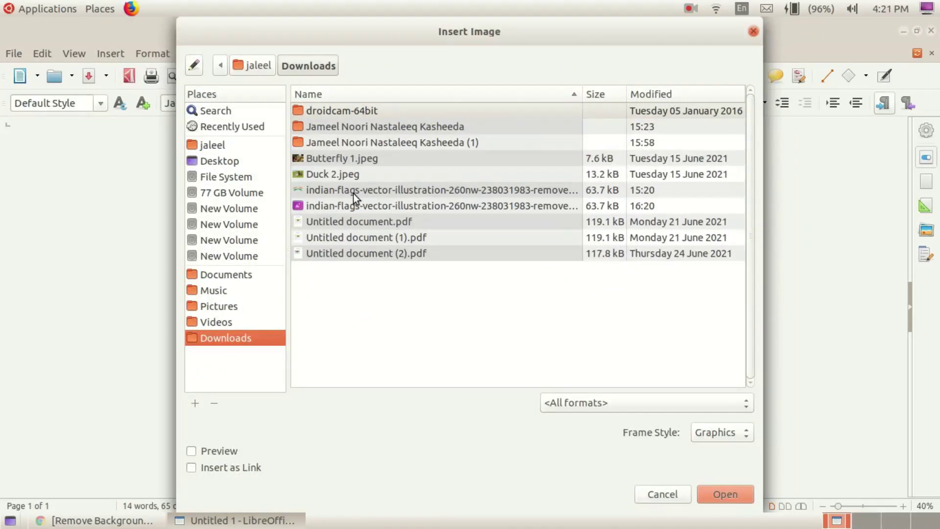
pyautogui.click(361, 205)
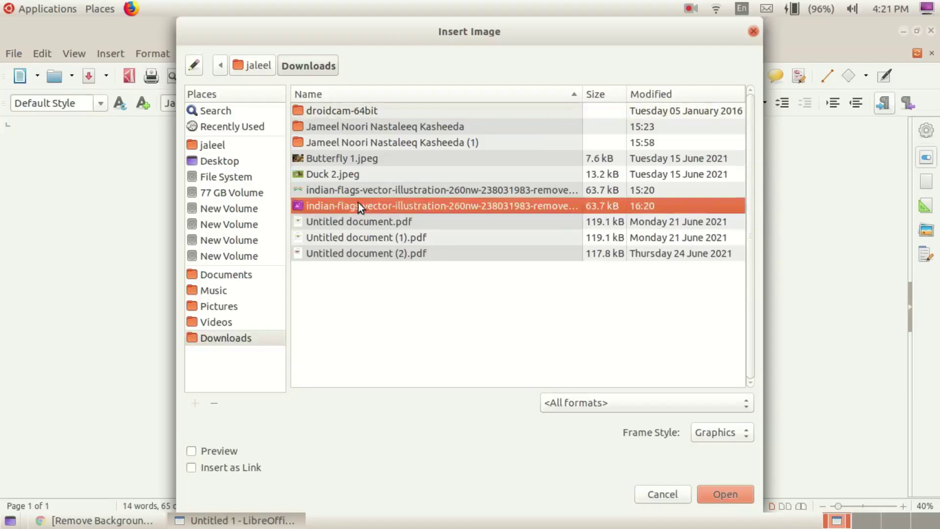
pyautogui.click(726, 494)
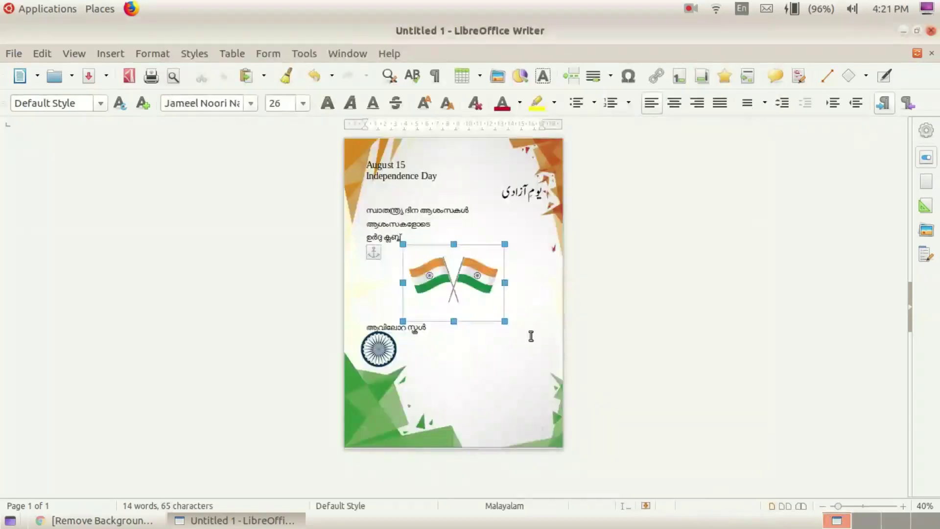
# - Move the crossed-flags picture to the upper middle of the page, beside the August 15 line
pyautogui.moveTo(474, 292); pyautogui.dragTo(465, 142)
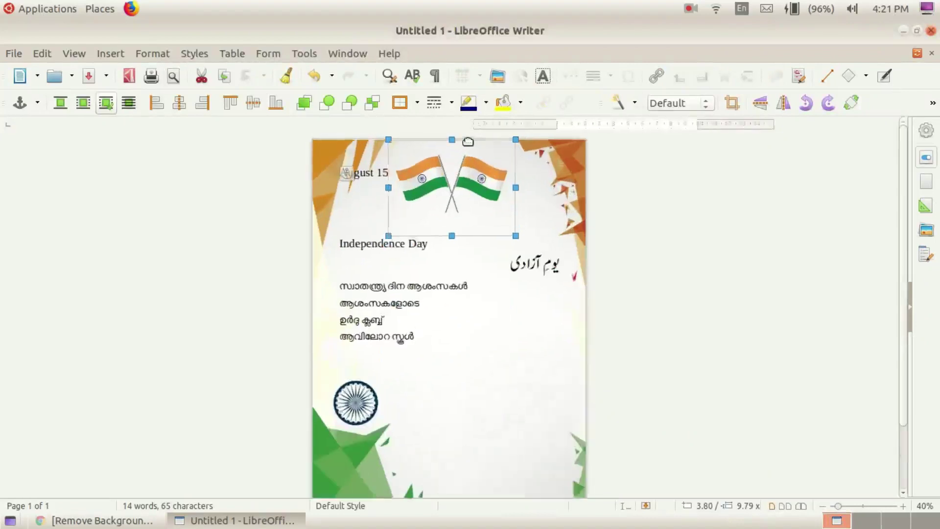
pyautogui.scroll(6, 468, 142)
pyautogui.moveTo(504, 237); pyautogui.dragTo(482, 259)
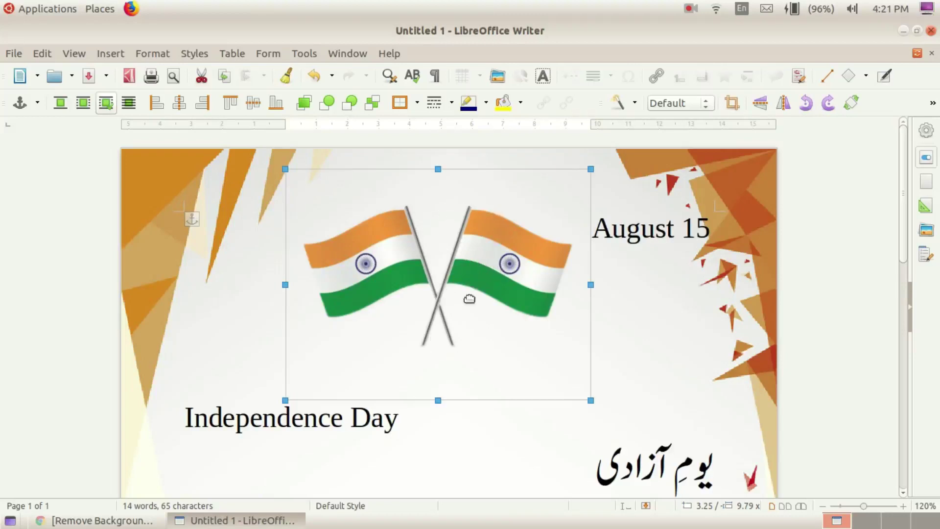
# - Set the flags picture's text wrap so that it lies behind the text, and move it slightly up
pyautogui.rightClick(489, 250)
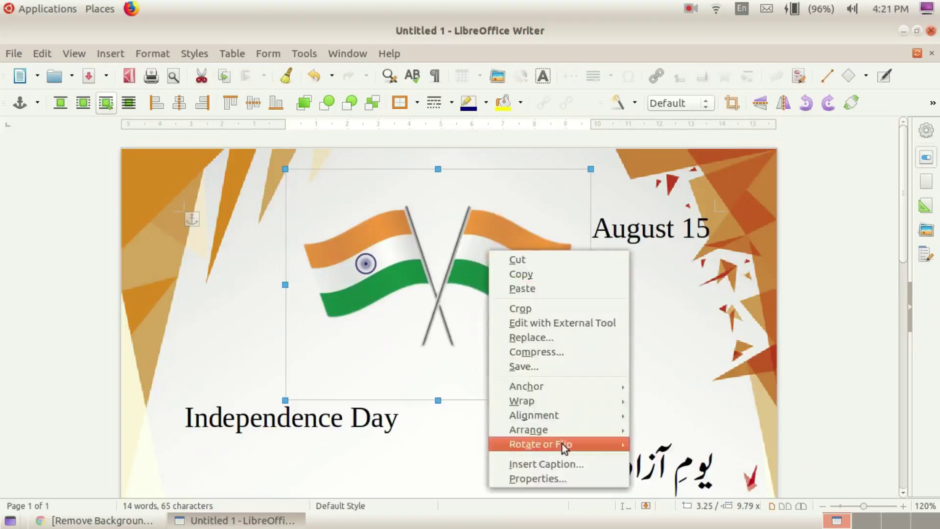
pyautogui.moveTo(606, 399)
pyautogui.click(677, 349)
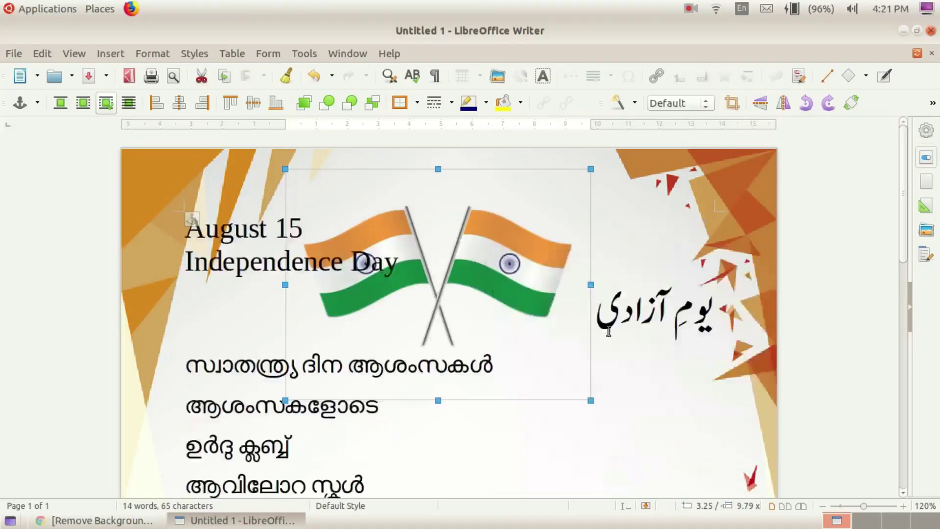
pyautogui.moveTo(512, 281); pyautogui.dragTo(511, 266)
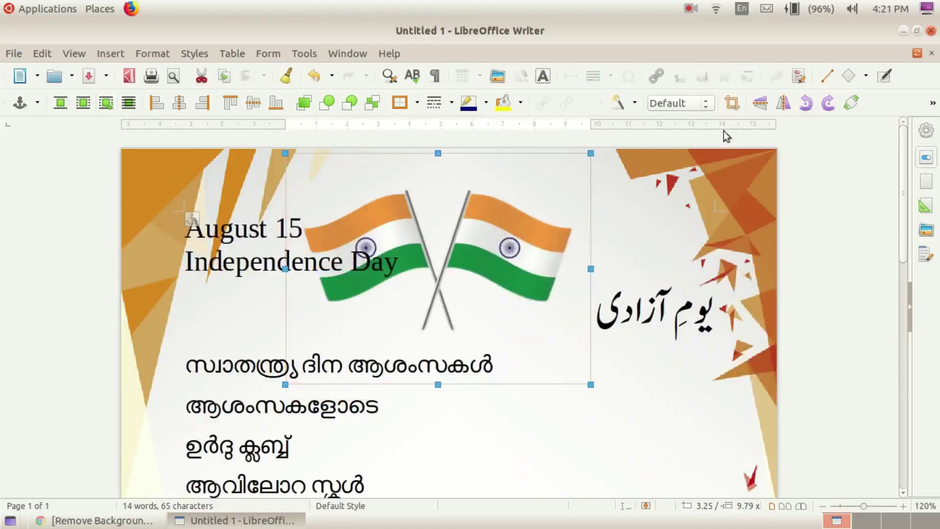
# - Crop the empty strips above and below the crossed flags and move the picture slightly further up
pyautogui.click(731, 103)
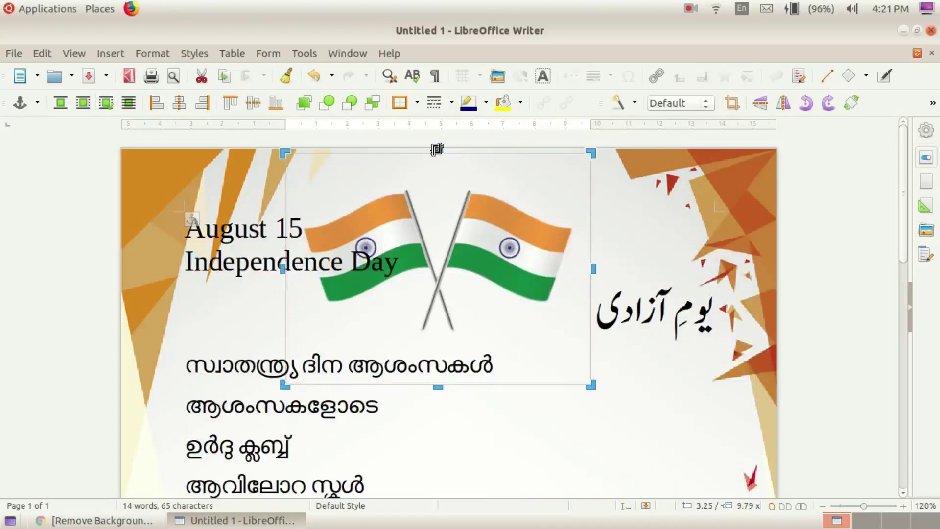
pyautogui.moveTo(444, 171); pyautogui.dragTo(443, 176)
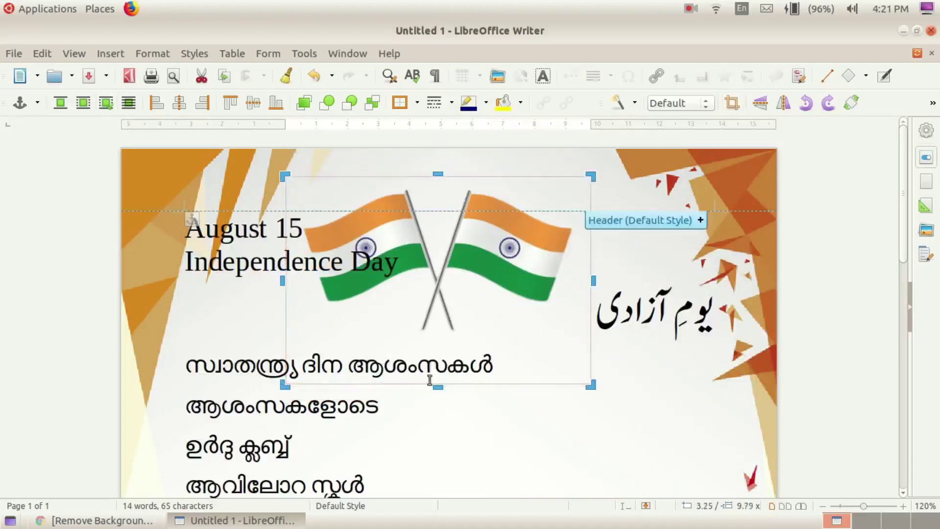
pyautogui.moveTo(440, 387); pyautogui.dragTo(450, 346)
pyautogui.scroll(-1, 504, 387)
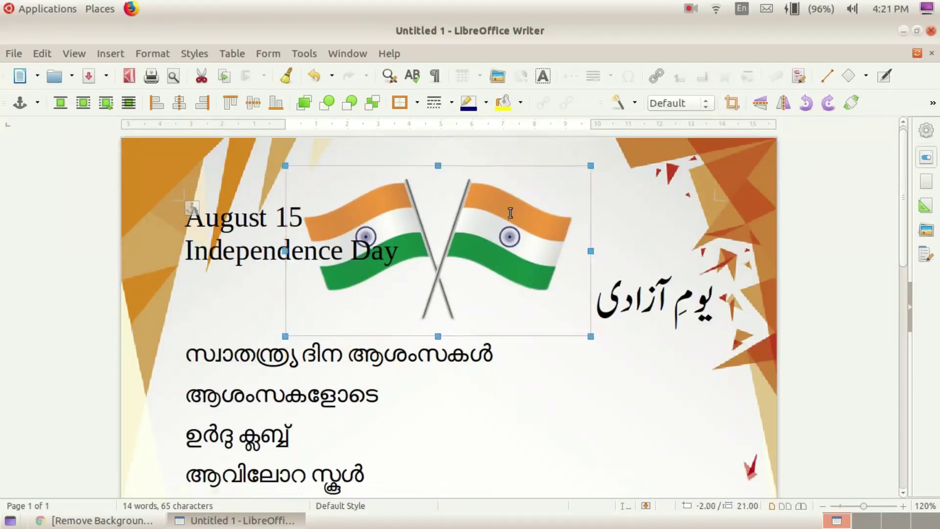
pyautogui.moveTo(591, 328); pyautogui.dragTo(595, 313)
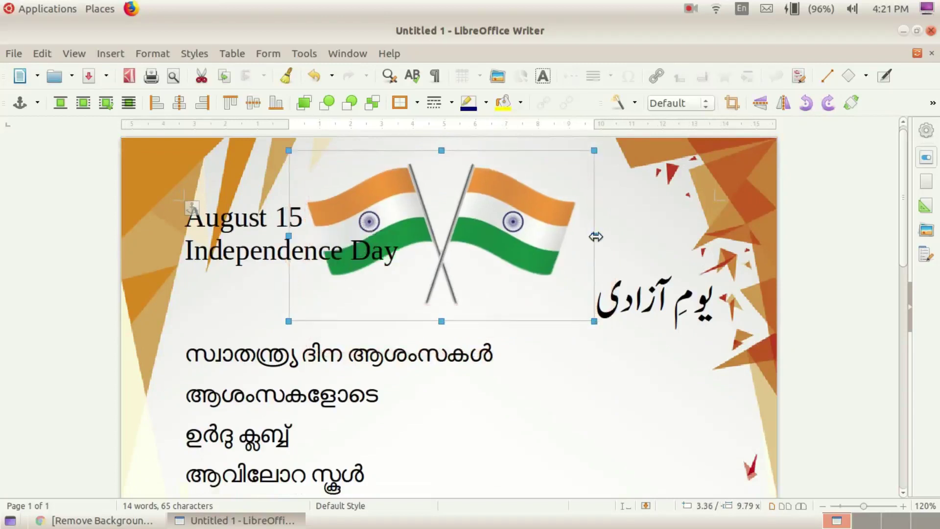
# - Try widening the flags picture to about 11.24 and undo the change
pyautogui.moveTo(593, 236); pyautogui.dragTo(639, 236)
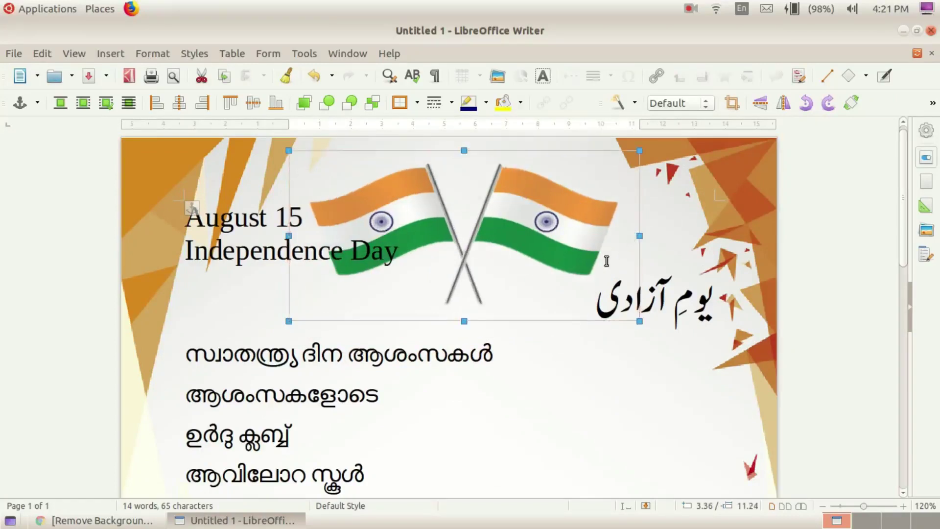
pyautogui.hotkey('ctrl', 'z')
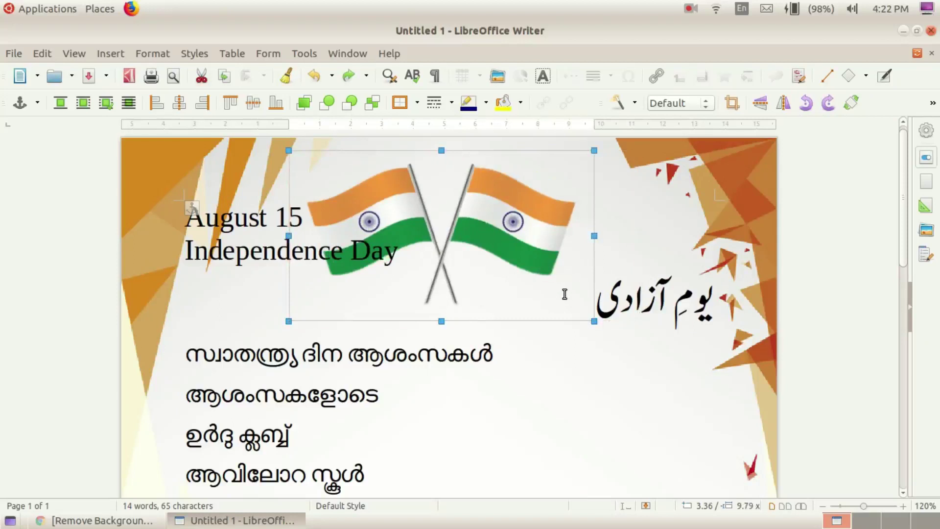
# - Enlarge the crossed-flags picture to about 12.7 cm wide and move it to the top centre of the page
pyautogui.moveTo(594, 321); pyautogui.dragTo(653, 367)
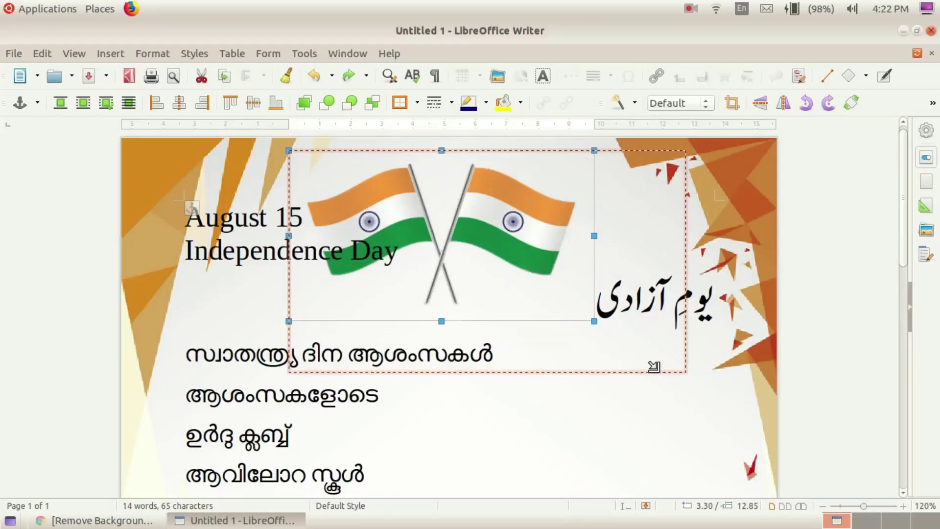
pyautogui.moveTo(654, 366); pyautogui.dragTo(654, 367)
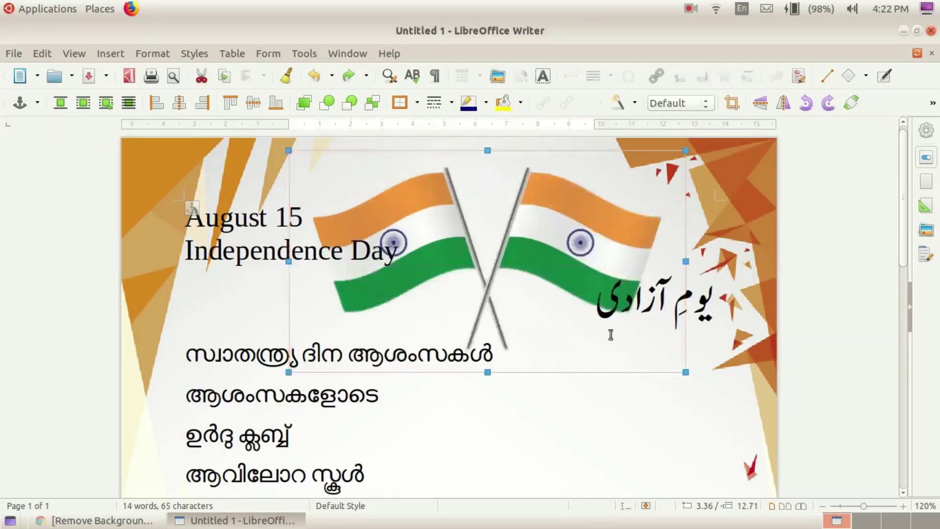
pyautogui.moveTo(541, 231); pyautogui.dragTo(512, 236)
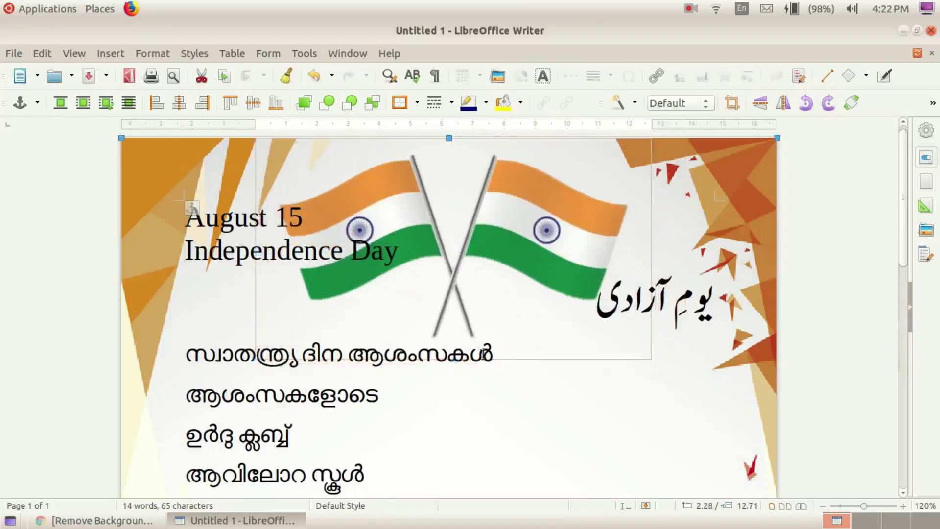
pyautogui.click(170, 258)
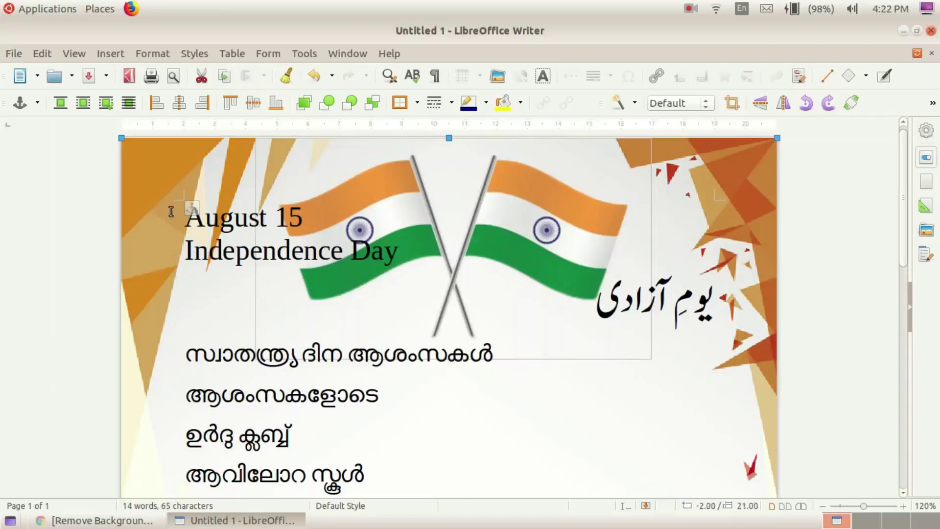
pyautogui.doubleClick(282, 396)
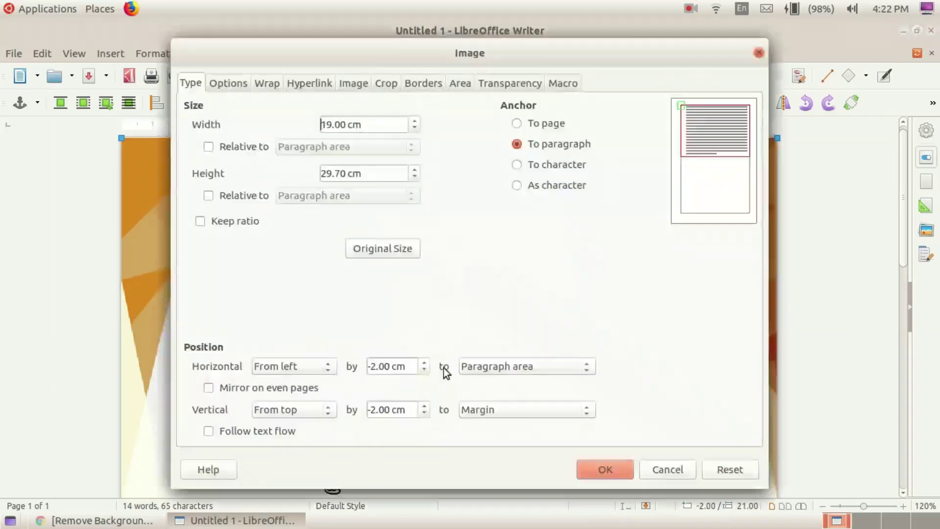
pyautogui.click(668, 469)
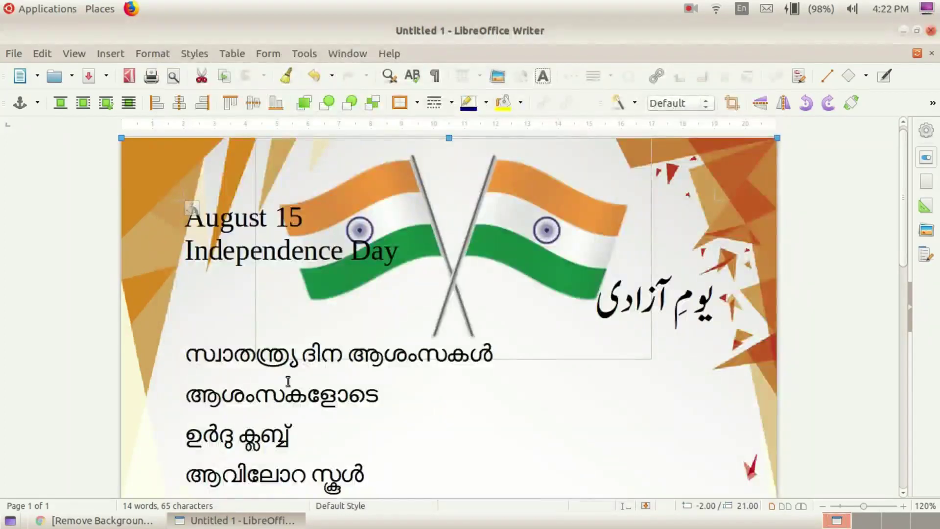
# - Insert five blank lines before the August 15 line to push the text below the flags picture
pyautogui.scroll(-5, 288, 380)
pyautogui.keyDown('ctrl'); pyautogui.scroll(-4, 335, 371); pyautogui.keyUp('ctrl')
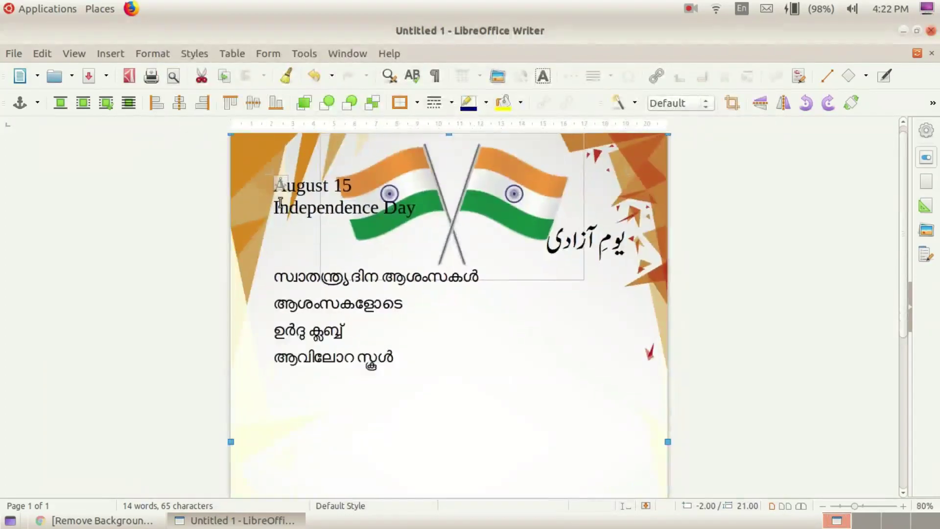
pyautogui.click(851, 348)
pyautogui.click(275, 186)
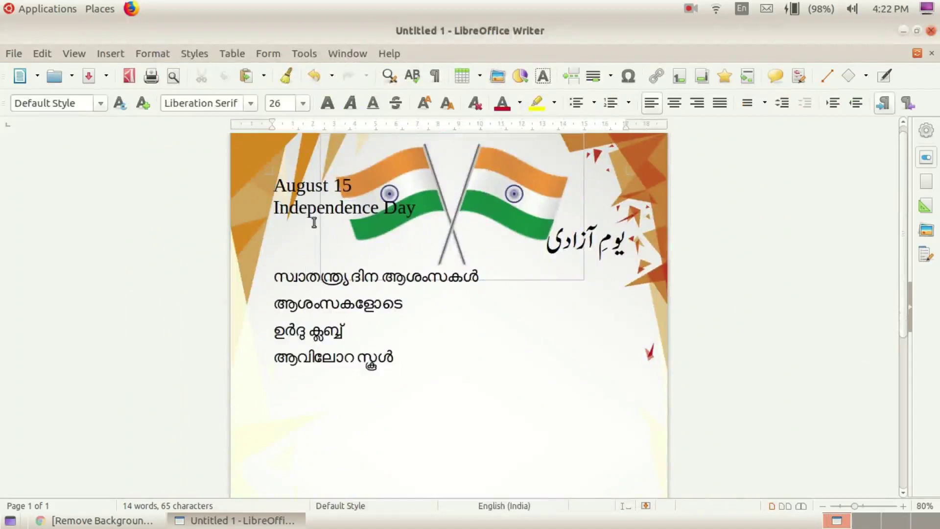
pyautogui.press('Return')
pyautogui.press('Return')
pyautogui.press('Return')
pyautogui.press('Return')
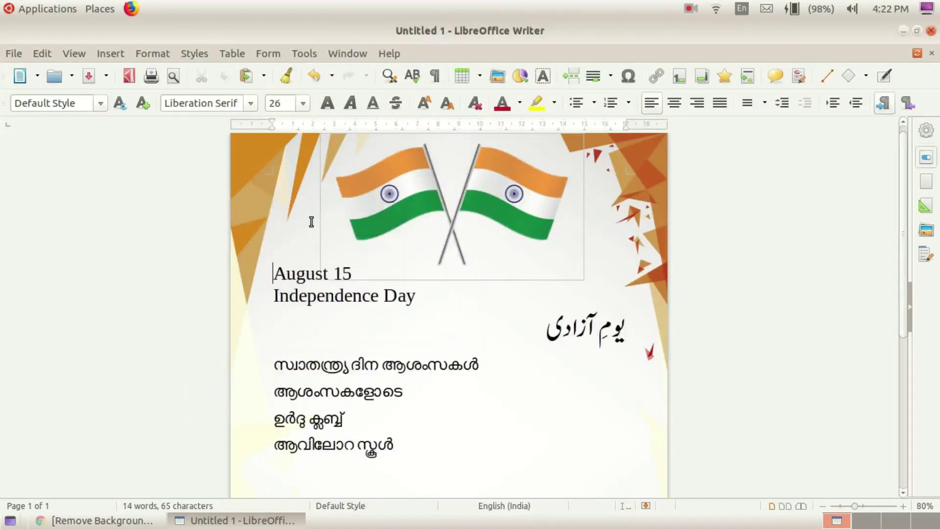
pyautogui.press('Return')
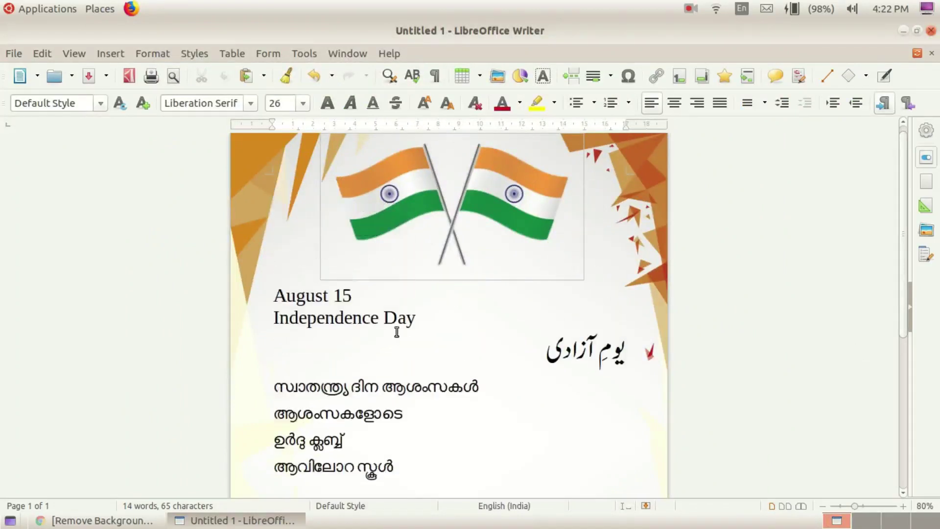
# - Make the August 15 line bold and set its font size to 30
pyautogui.scroll(-3, 394, 329)
pyautogui.scroll(4, 432, 262)
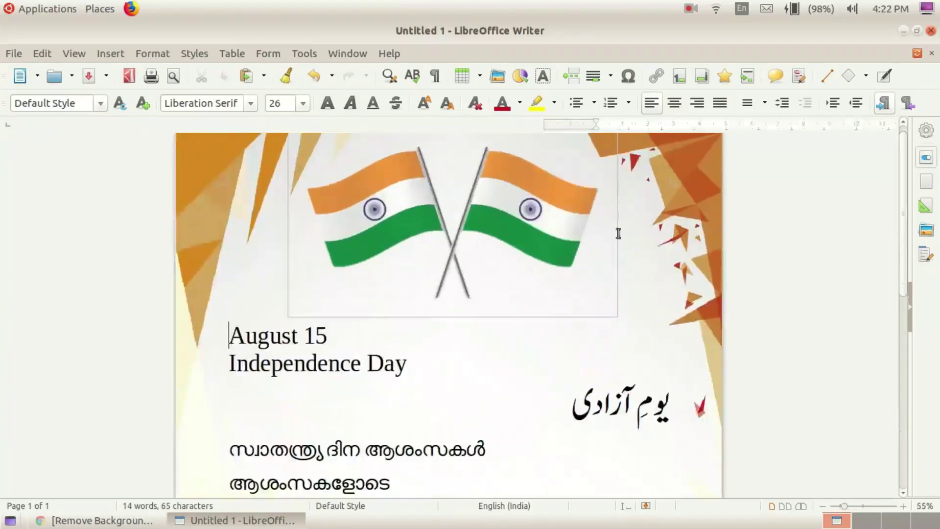
pyautogui.click(903, 121)
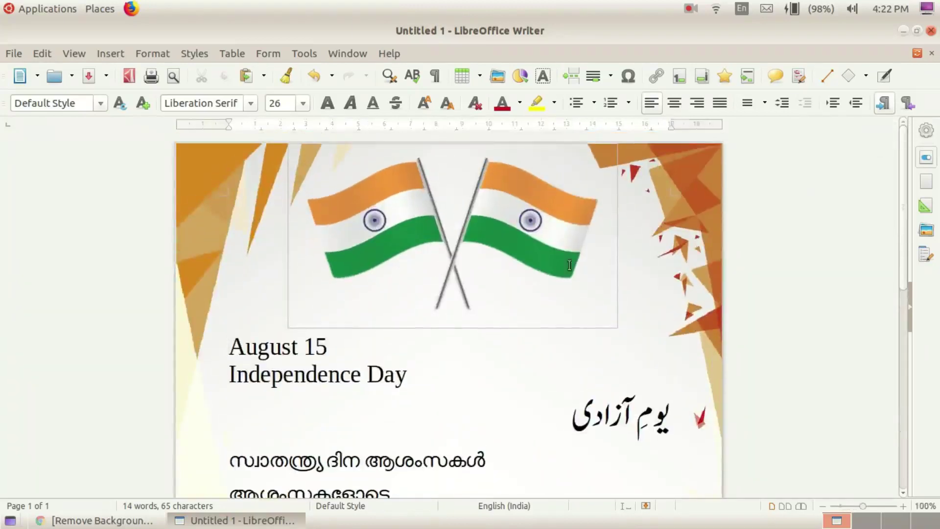
pyautogui.scroll(-2, 570, 264)
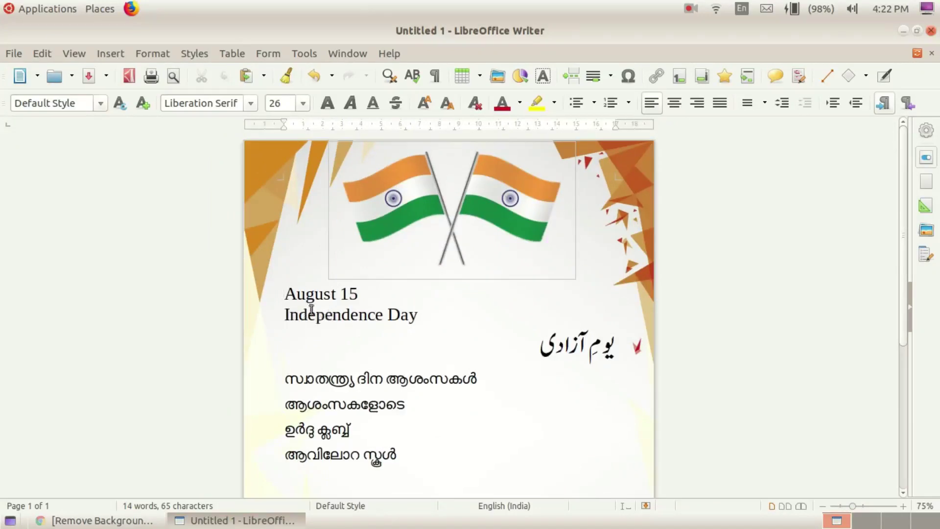
pyautogui.scroll(-5, 380, 332)
pyautogui.scroll(3, 372, 301)
pyautogui.scroll(1, 372, 301)
pyautogui.moveTo(289, 294); pyautogui.dragTo(357, 292)
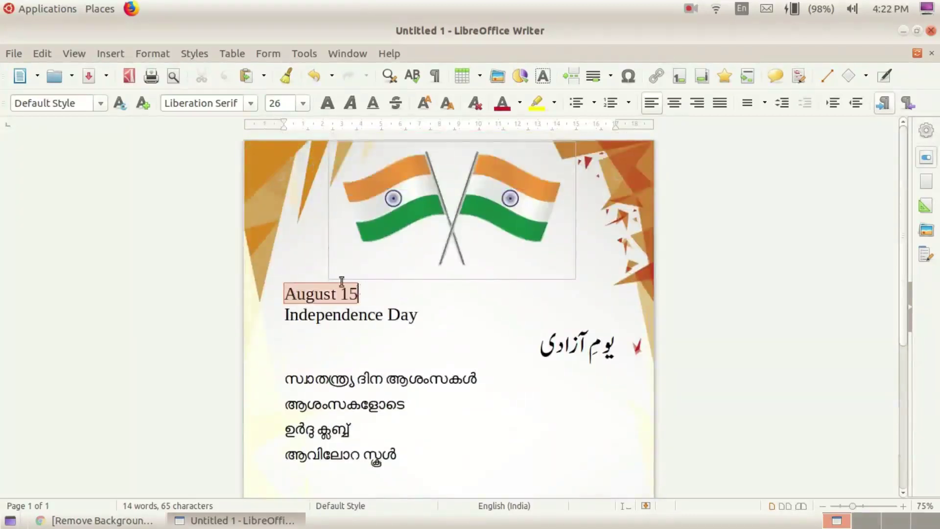
pyautogui.click(327, 102)
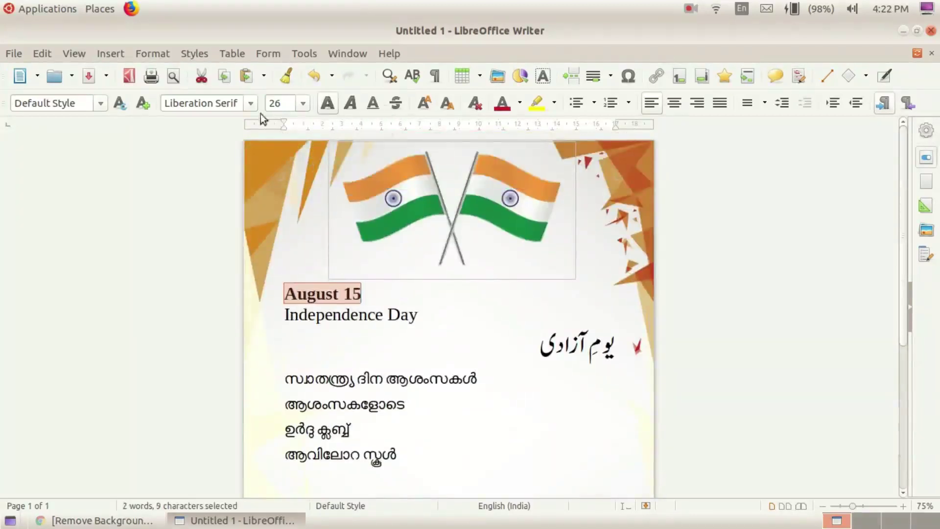
pyautogui.click(302, 103)
pyautogui.click(301, 104)
pyautogui.press('Return')
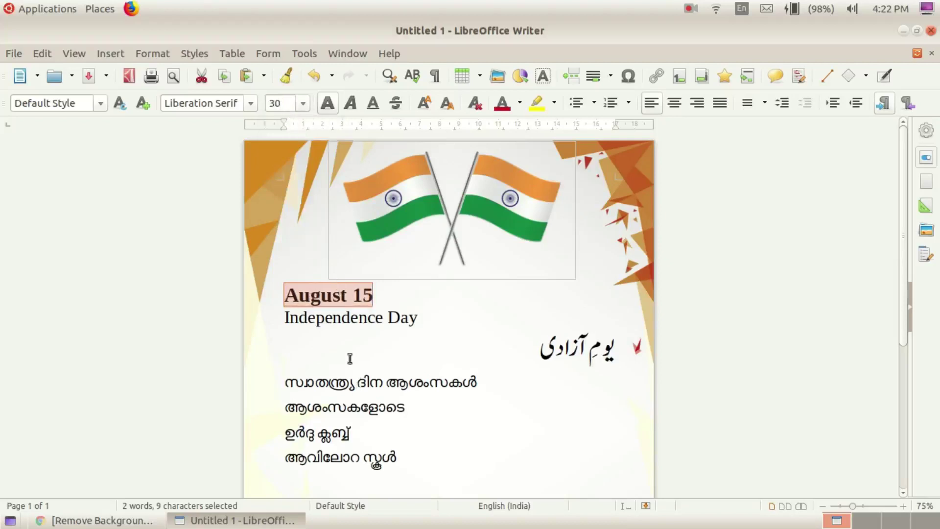
# - Format the Independence Day line in red, font size 48 and bold
pyautogui.tripleClick(382, 312)
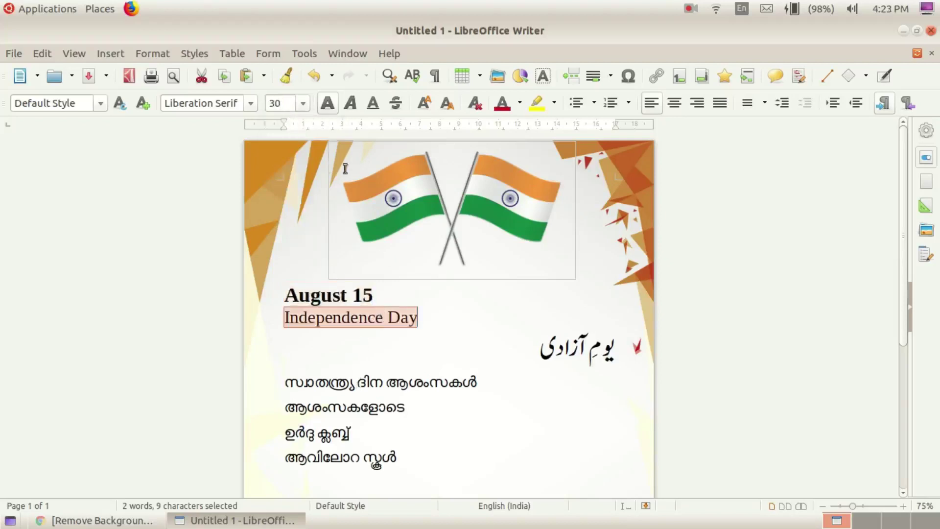
pyautogui.click(519, 104)
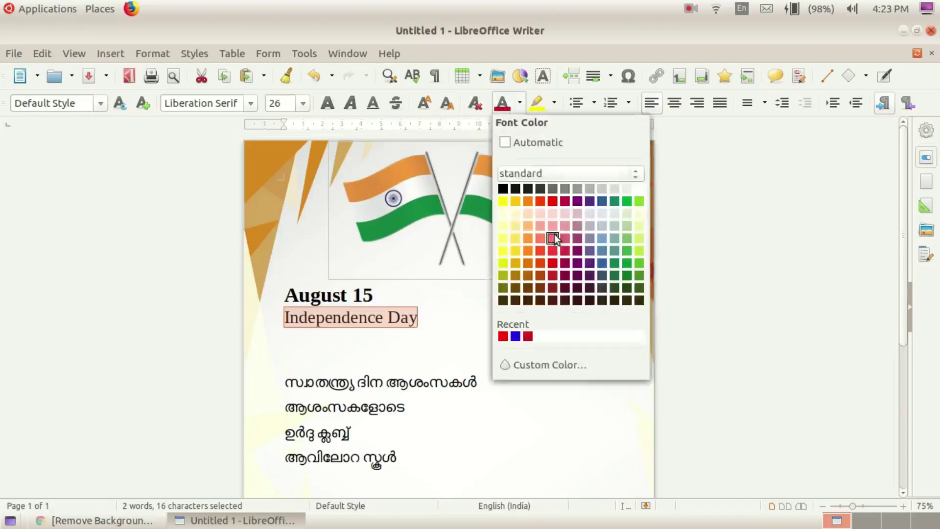
pyautogui.click(551, 201)
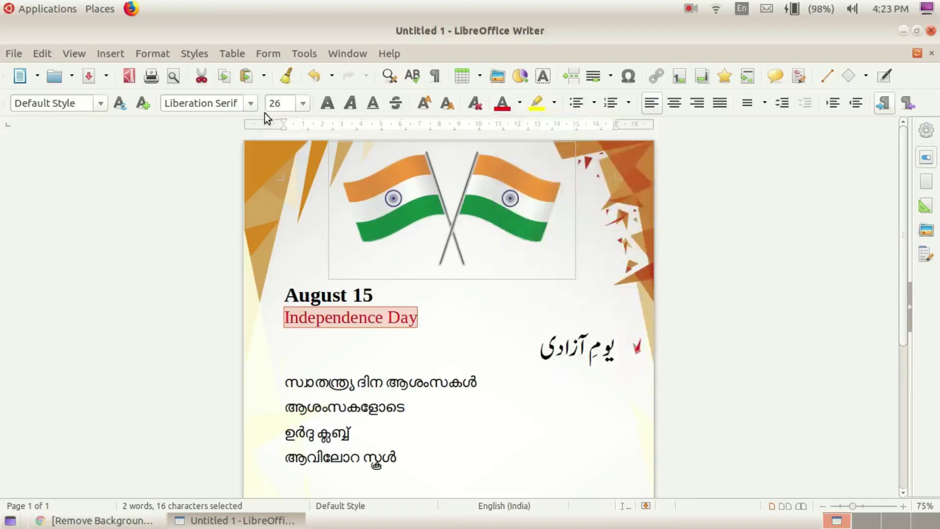
pyautogui.click(303, 103)
pyautogui.scroll(-3, 292, 145)
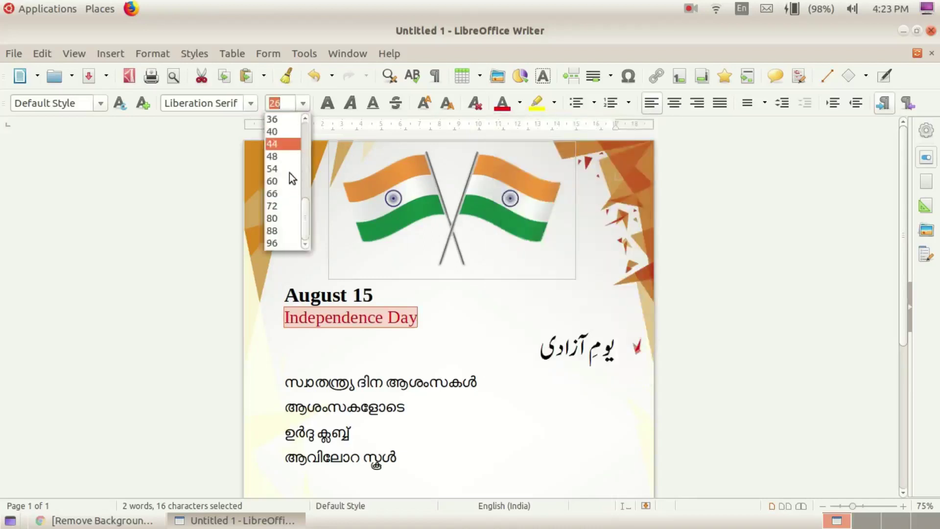
pyautogui.click(286, 154)
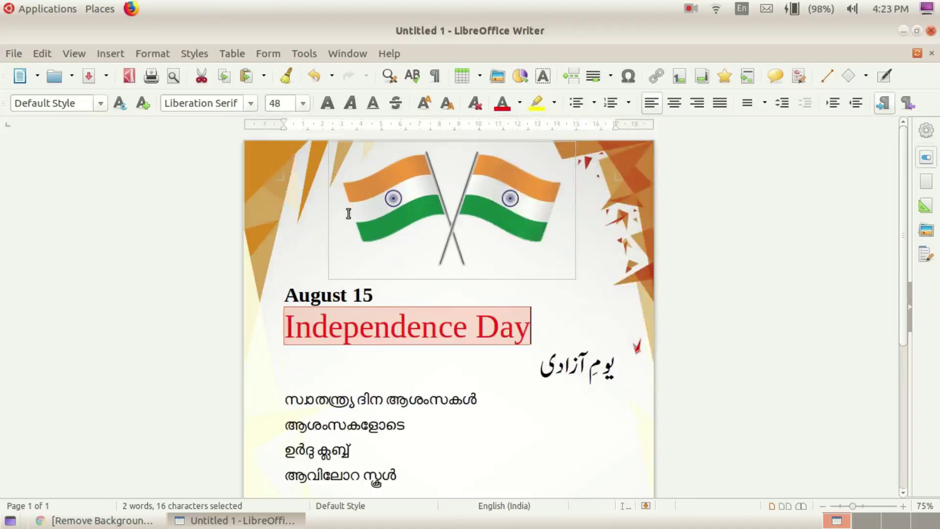
pyautogui.click(327, 103)
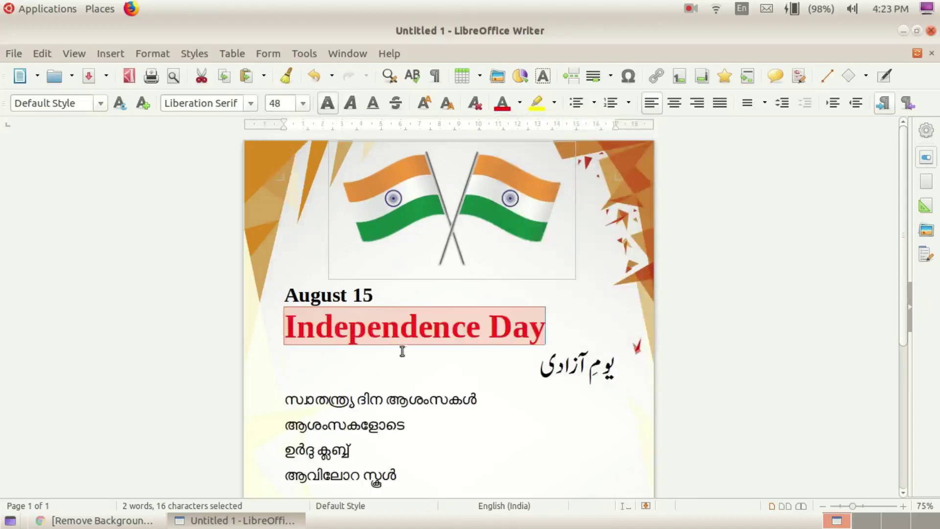
pyautogui.click(418, 346)
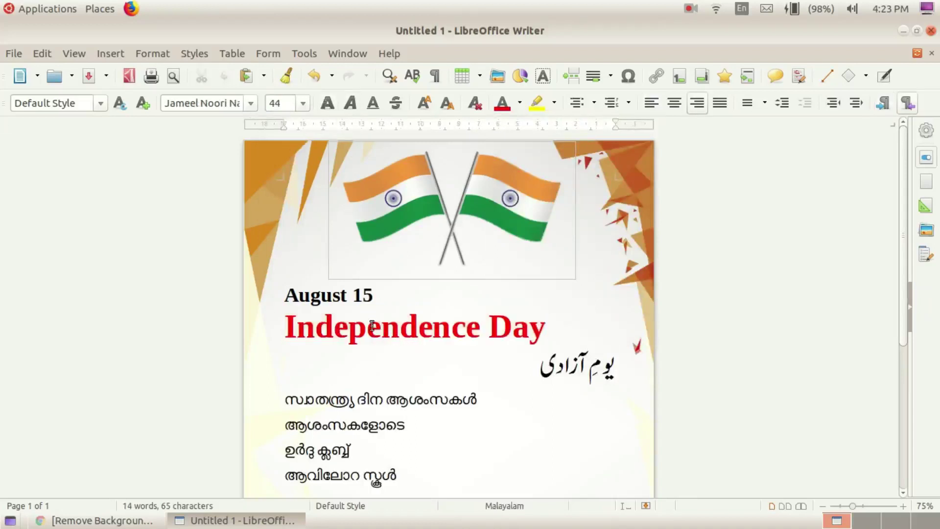
# - Try the Rubik and Latin Modern Roman Demi fonts on the Independence Day line
pyautogui.moveTo(293, 326); pyautogui.dragTo(552, 323)
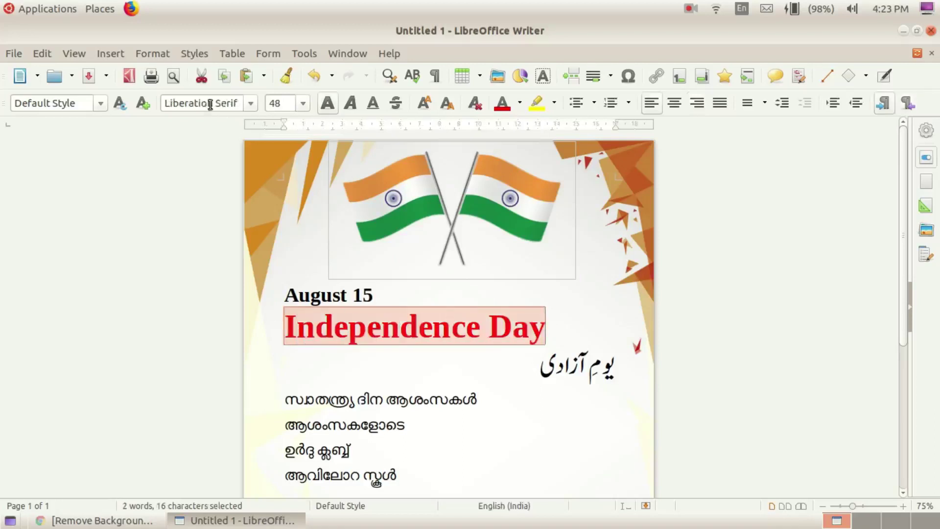
pyautogui.click(249, 103)
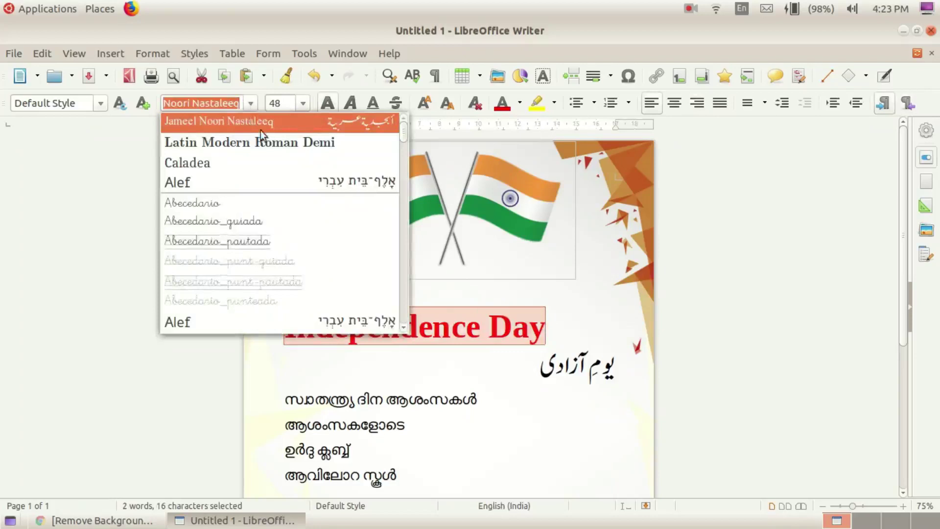
pyautogui.moveTo(405, 131); pyautogui.dragTo(392, 300)
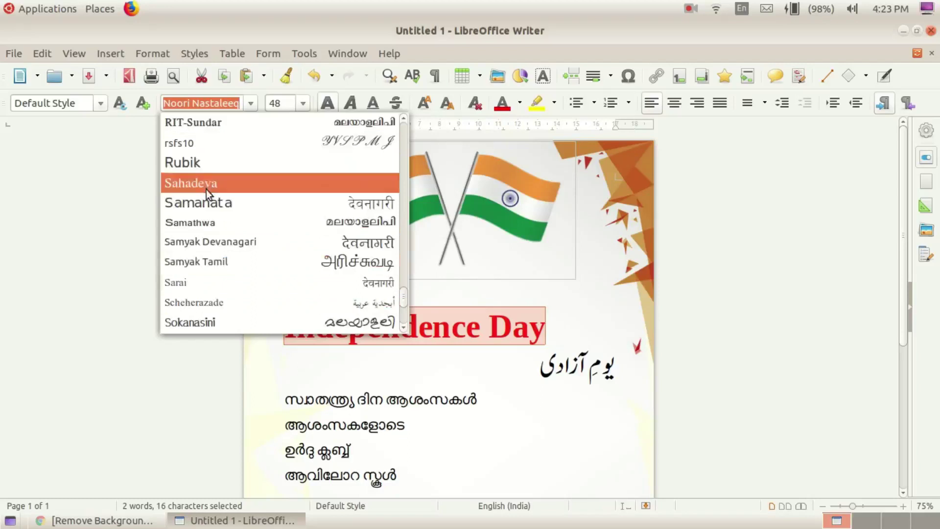
pyautogui.click(205, 161)
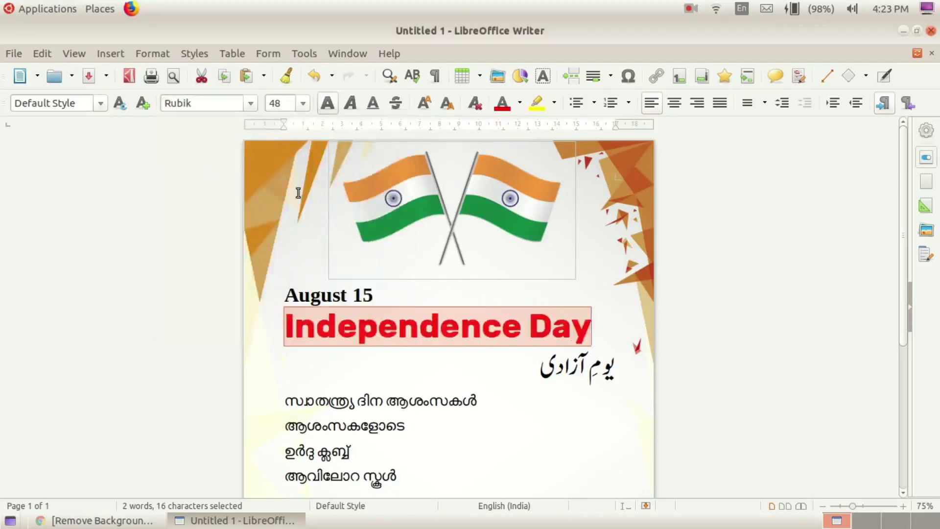
pyautogui.click(250, 104)
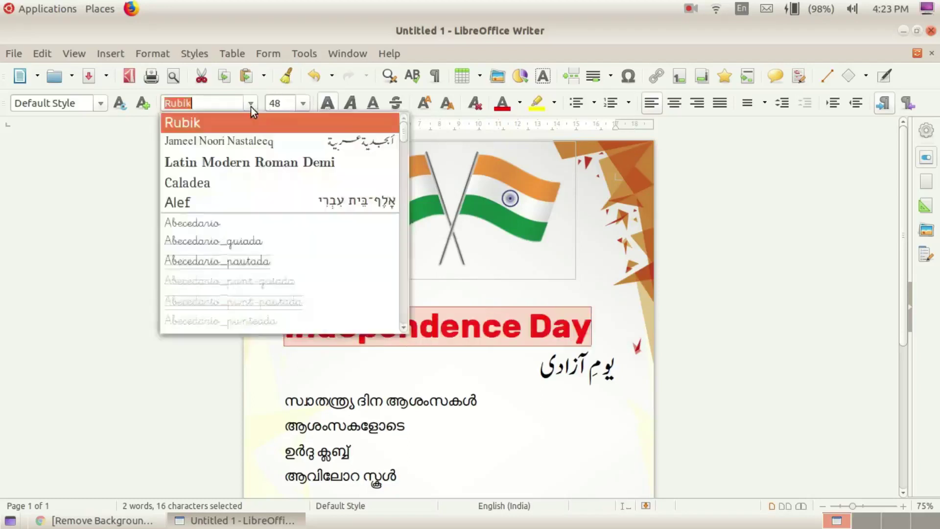
pyautogui.click(272, 159)
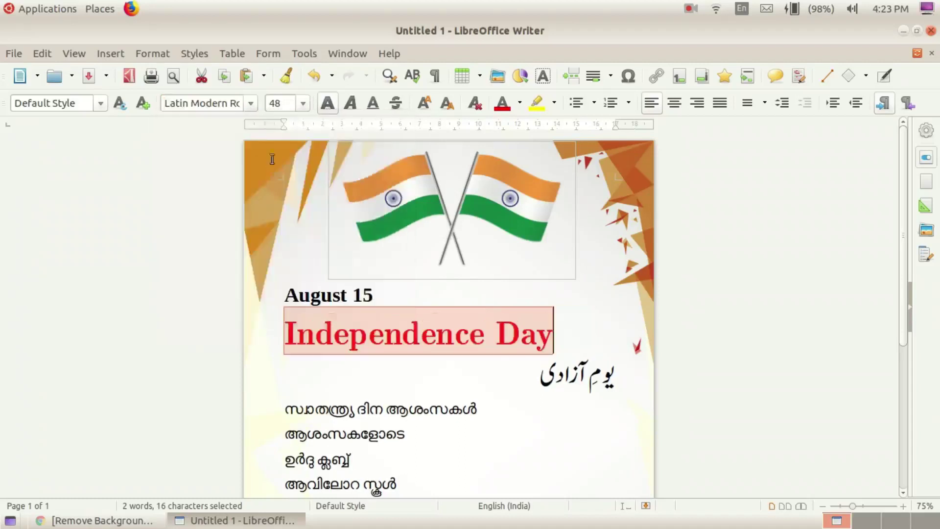
# - Set the font of the Independence Day line to URW Chancery L
pyautogui.click(250, 103)
pyautogui.moveTo(404, 136); pyautogui.dragTo(397, 316)
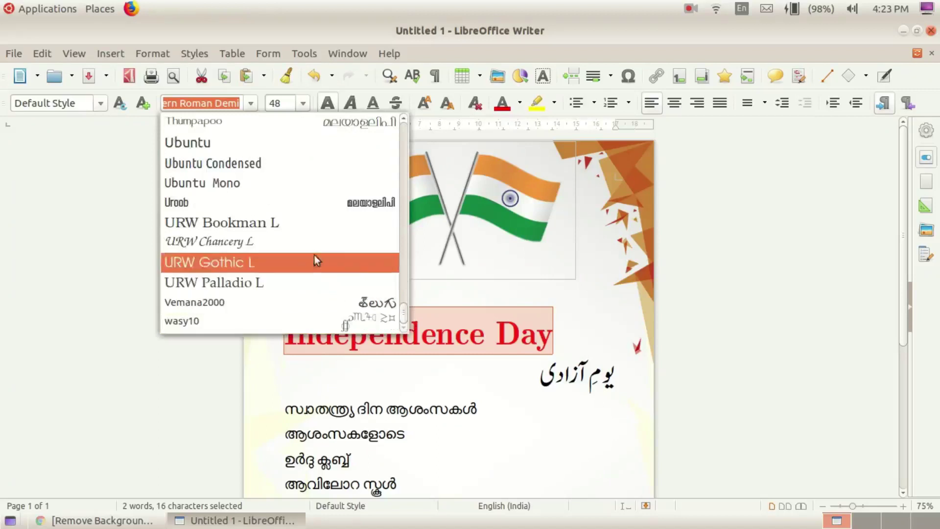
pyautogui.click(316, 242)
pyautogui.click(375, 341)
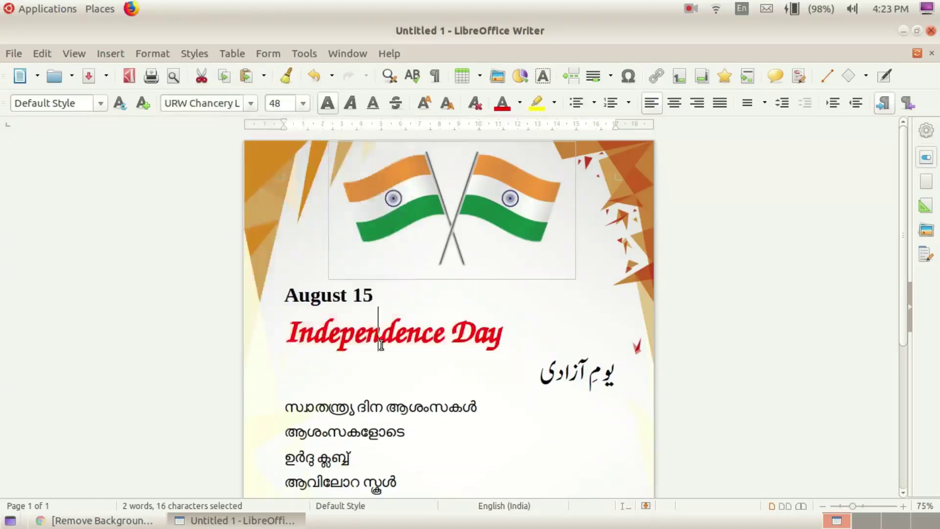
pyautogui.click(421, 343)
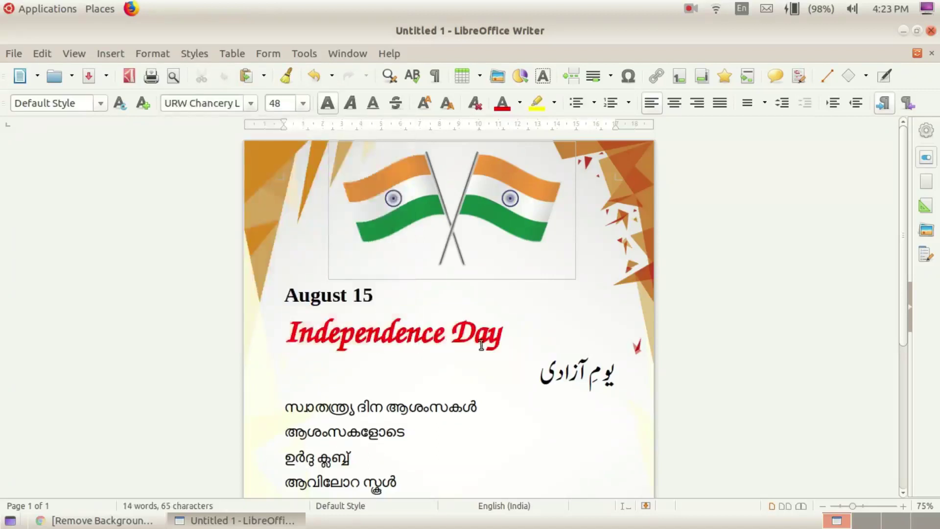
# - Centre the Urdu line below the Independence Day heading
pyautogui.scroll(-2, 481, 344)
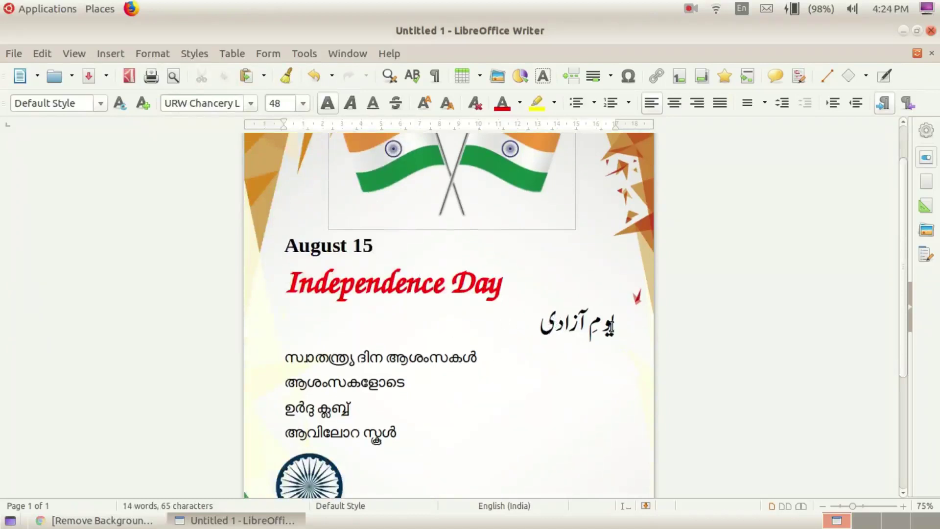
pyautogui.click(585, 323)
pyautogui.click(590, 327)
pyautogui.tripleClick(591, 328)
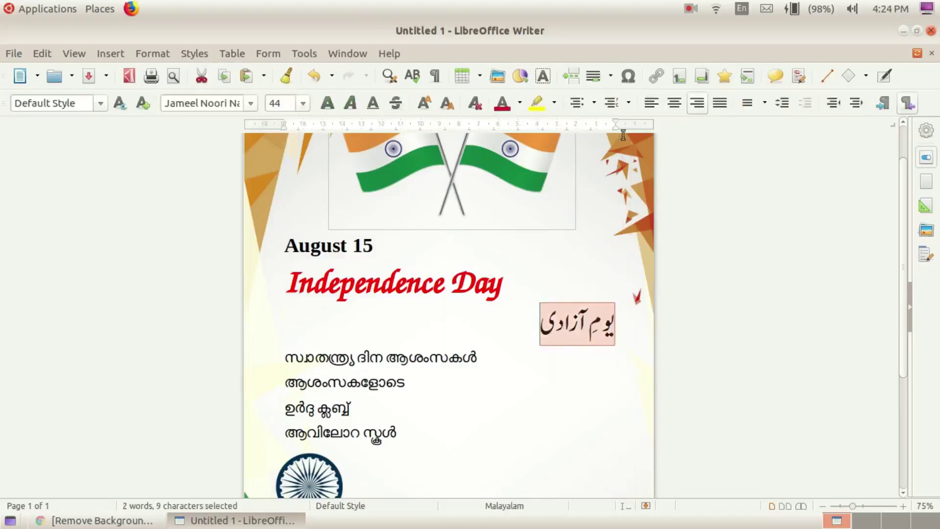
pyautogui.click(675, 104)
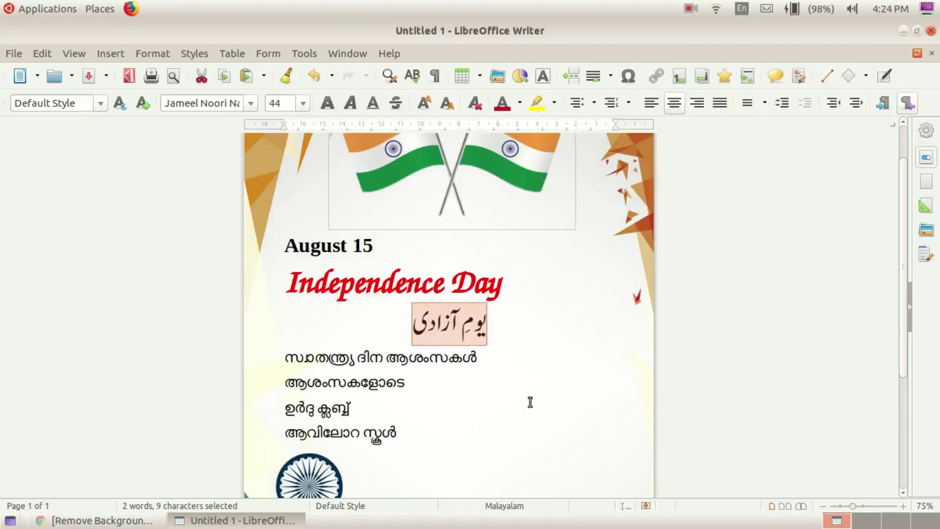
# - Try font sizes 88 and 120 on the Urdu line below the Independence Day heading
pyautogui.click(304, 103)
pyautogui.scroll(-1, 280, 184)
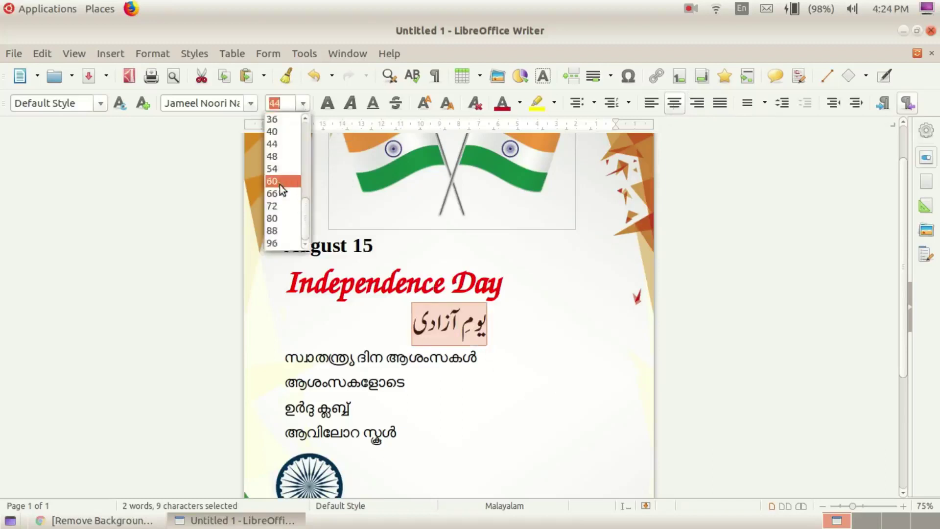
pyautogui.click(275, 231)
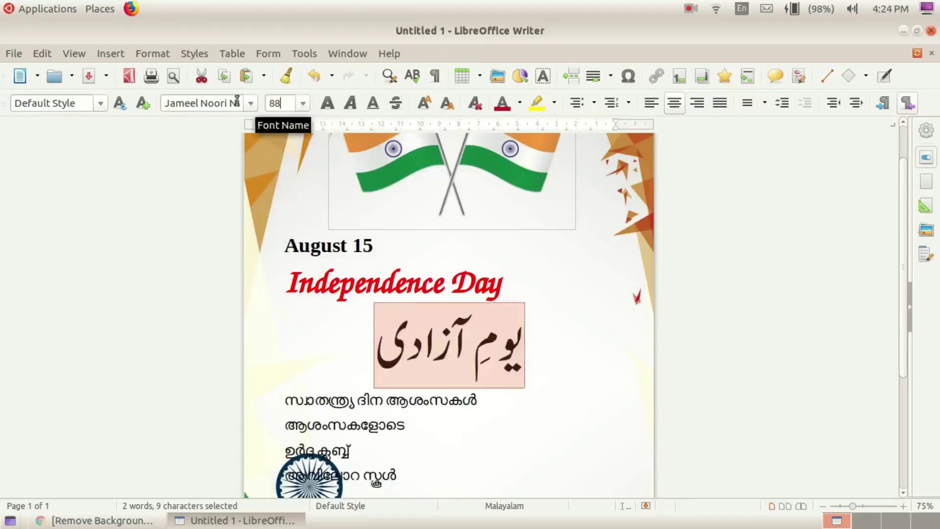
pyautogui.write('1')
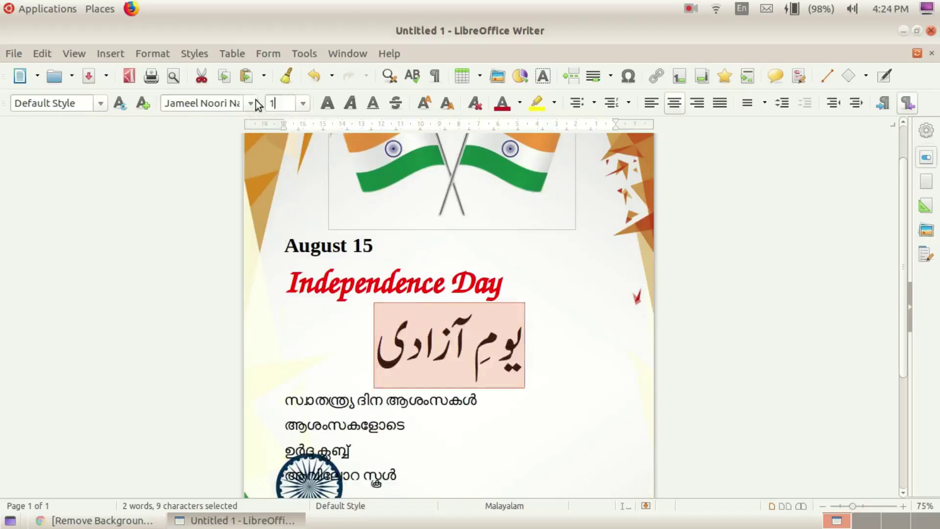
pyautogui.press('Return')
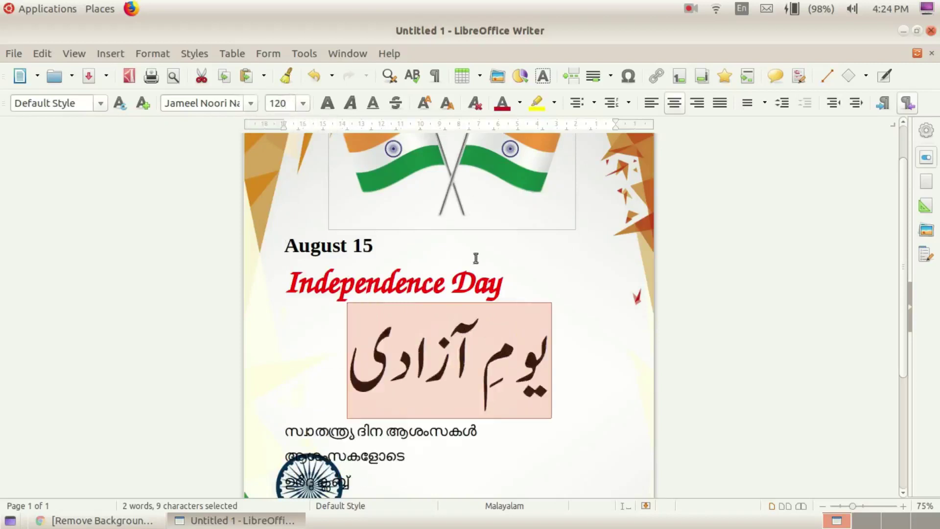
# - Set the font size of the Urdu line to 140
pyautogui.click(483, 357)
pyautogui.tripleClick(341, 377)
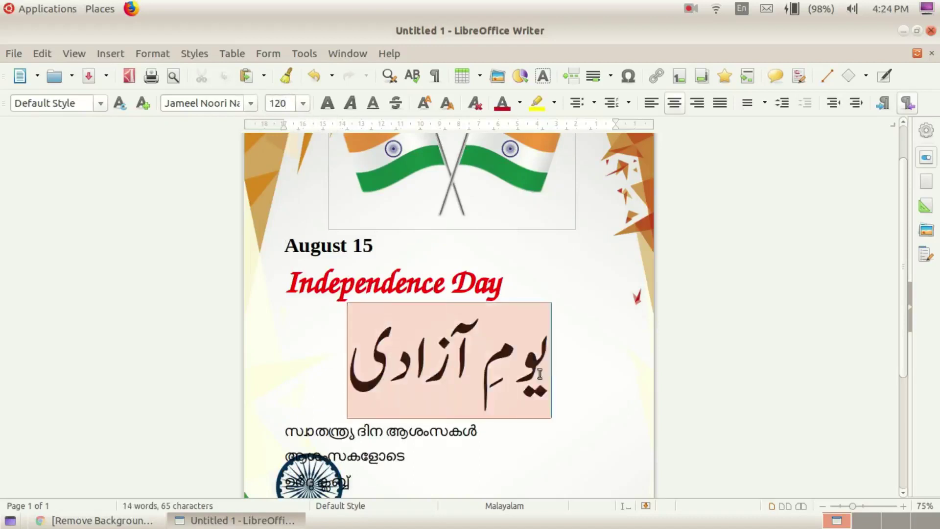
pyautogui.doubleClick(277, 105)
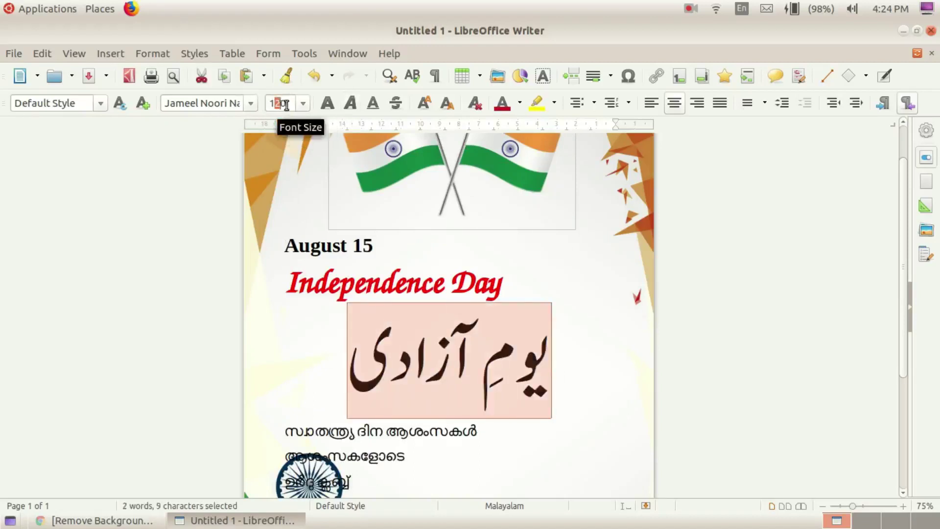
pyautogui.write('140')
pyautogui.press('Return')
pyautogui.click(560, 450)
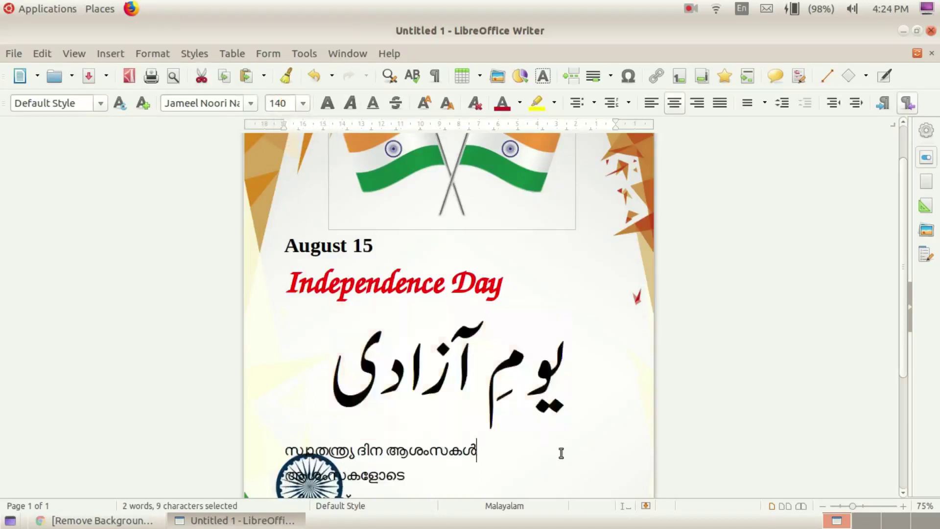
# - Change the font colour of the Urdu line to red
pyautogui.scroll(-2, 479, 299)
pyautogui.scroll(-3, 479, 299)
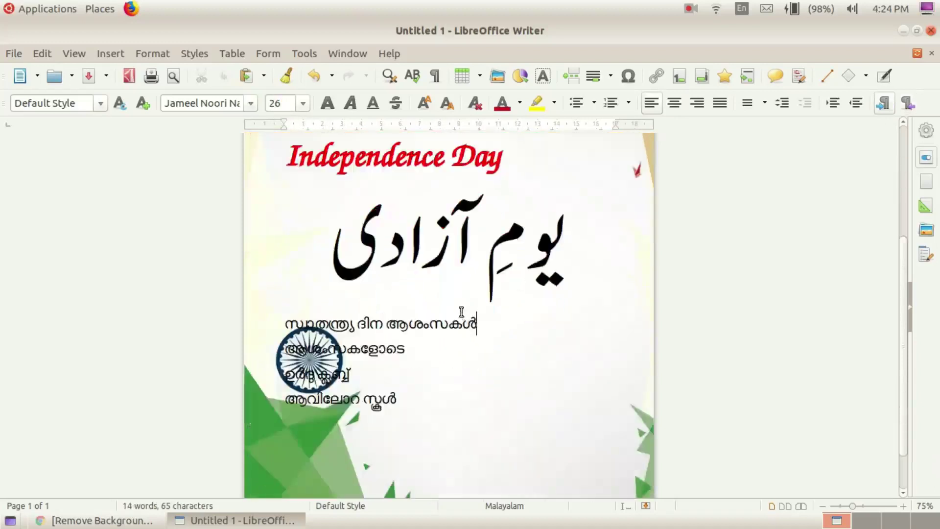
pyautogui.scroll(2, 416, 303)
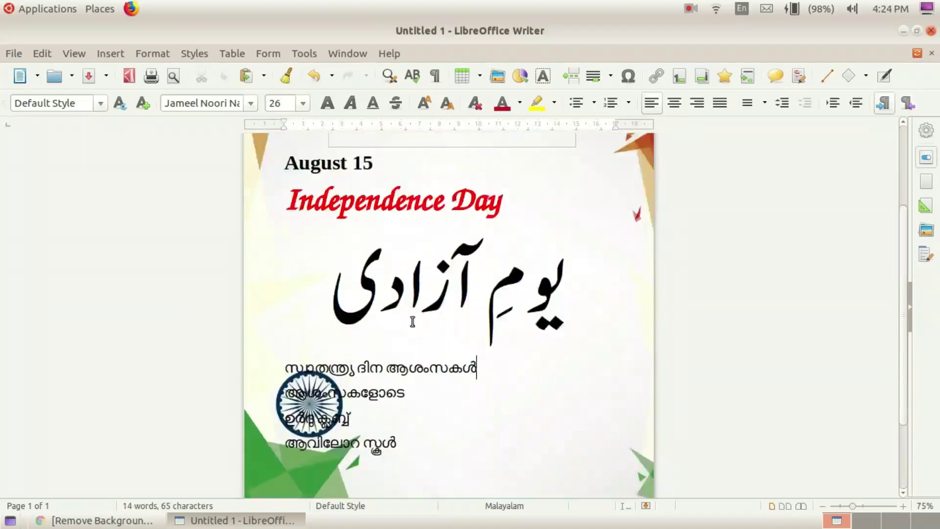
pyautogui.scroll(5, 382, 330)
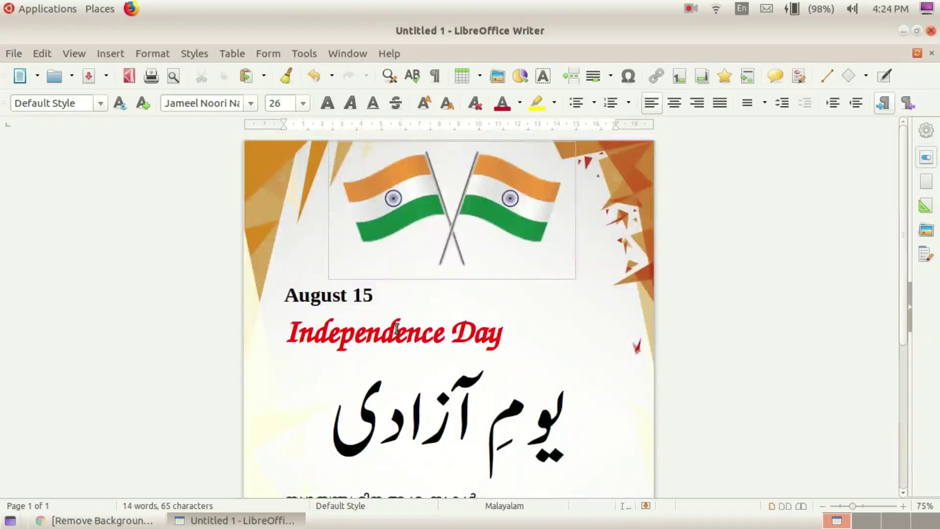
pyautogui.scroll(-2, 506, 339)
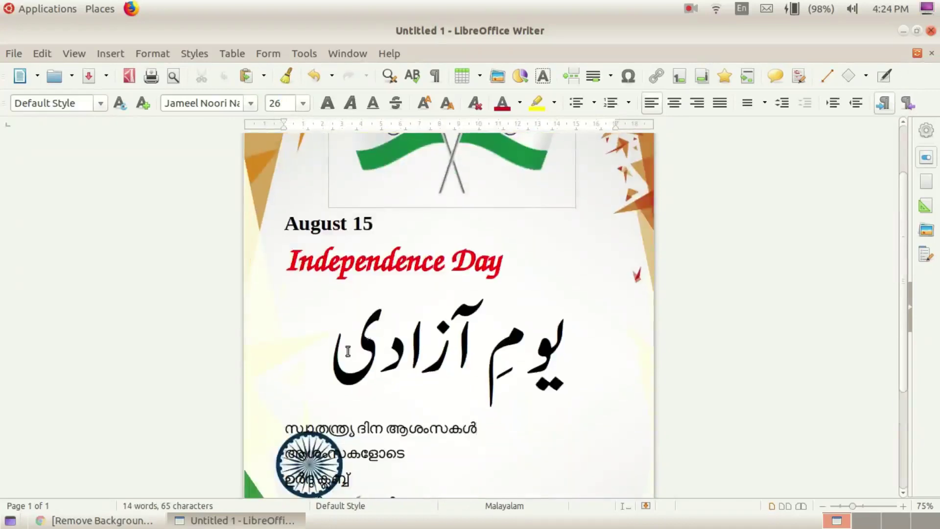
pyautogui.moveTo(333, 369); pyautogui.dragTo(566, 361)
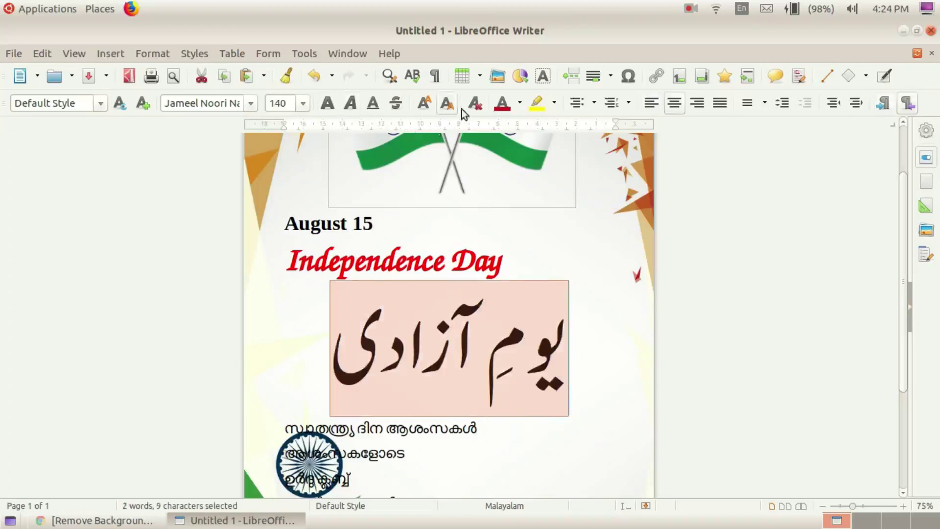
pyautogui.click(519, 102)
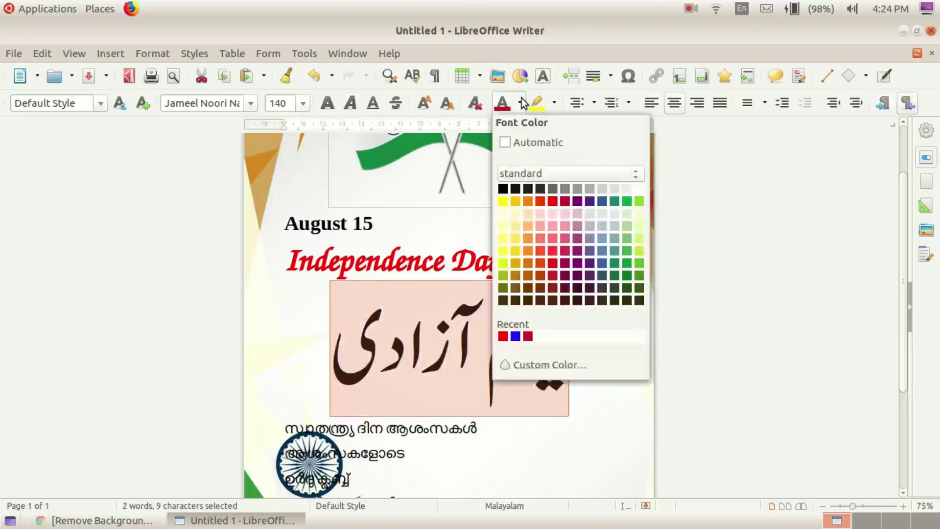
pyautogui.click(552, 201)
pyautogui.click(330, 300)
# - Recolour the Independence Day line, trying the standard blue first and settling on the recently used bright blue
pyautogui.moveTo(296, 257); pyautogui.dragTo(501, 258)
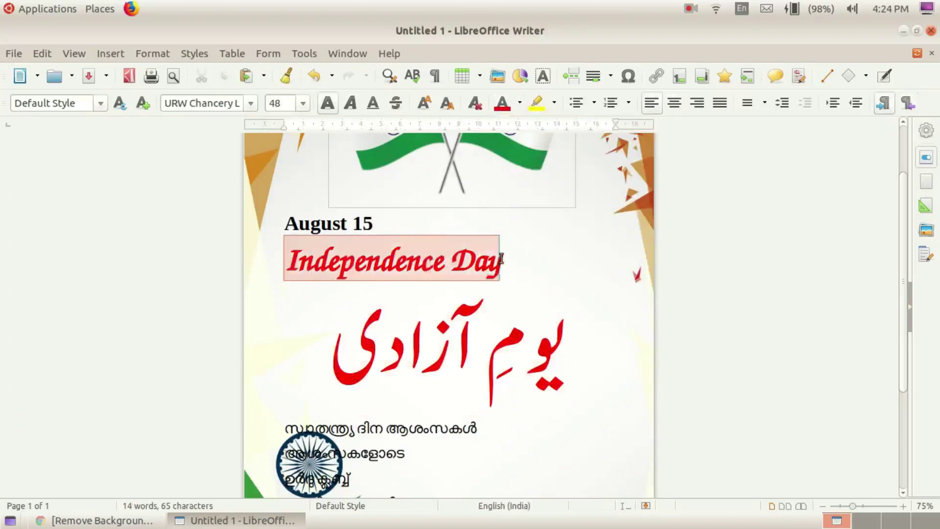
pyautogui.click(520, 103)
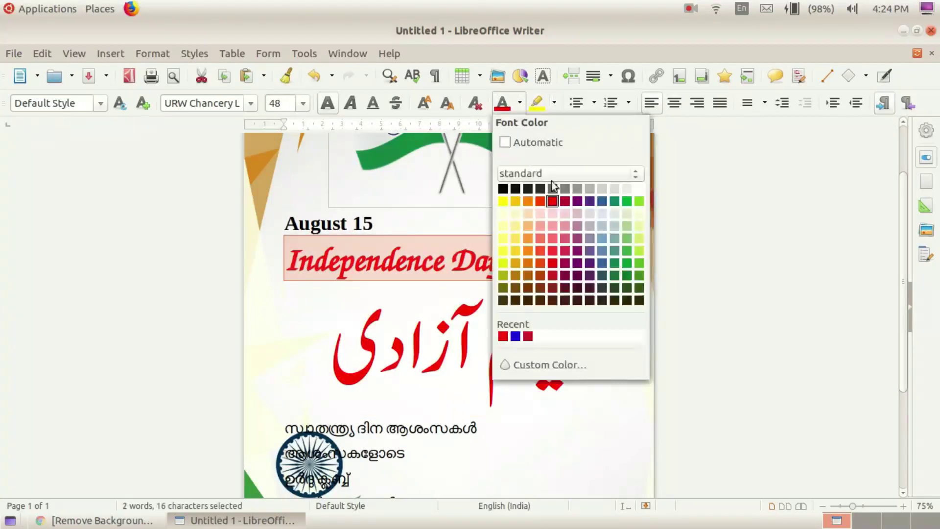
pyautogui.click(601, 201)
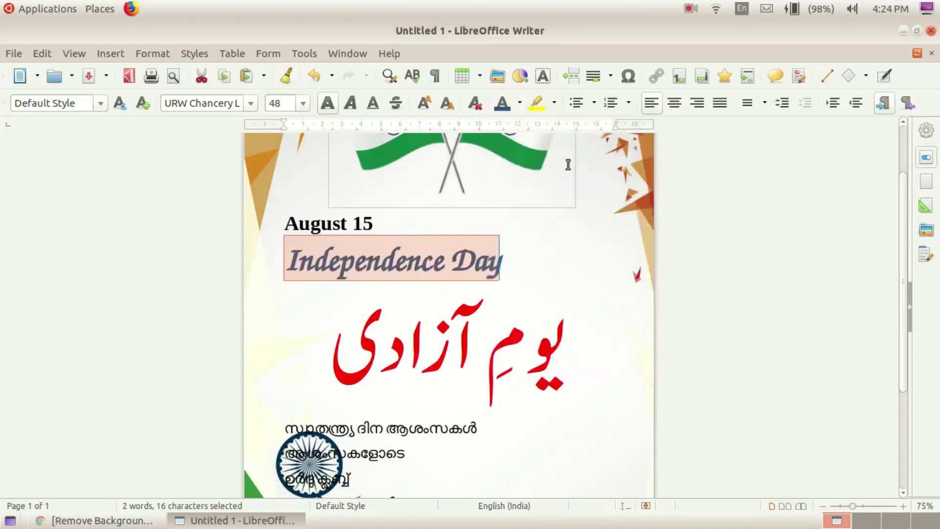
pyautogui.click(519, 103)
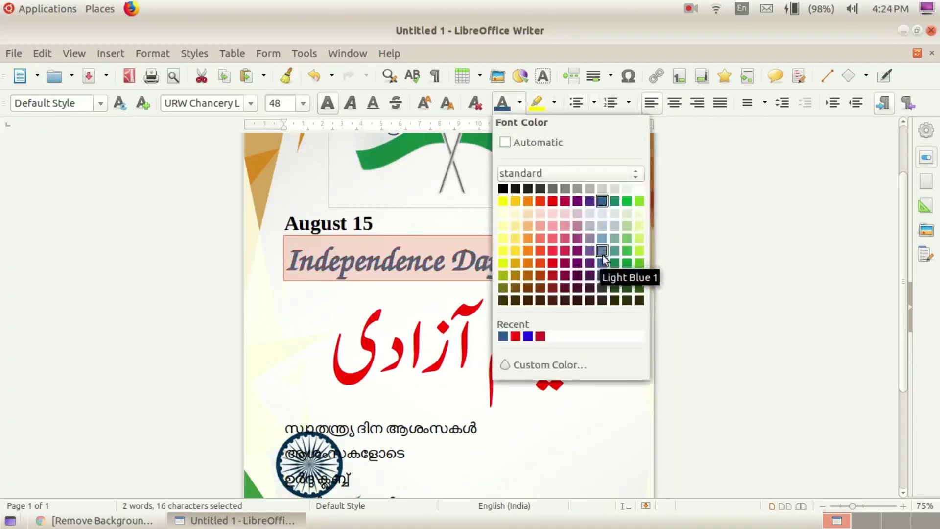
pyautogui.click(529, 338)
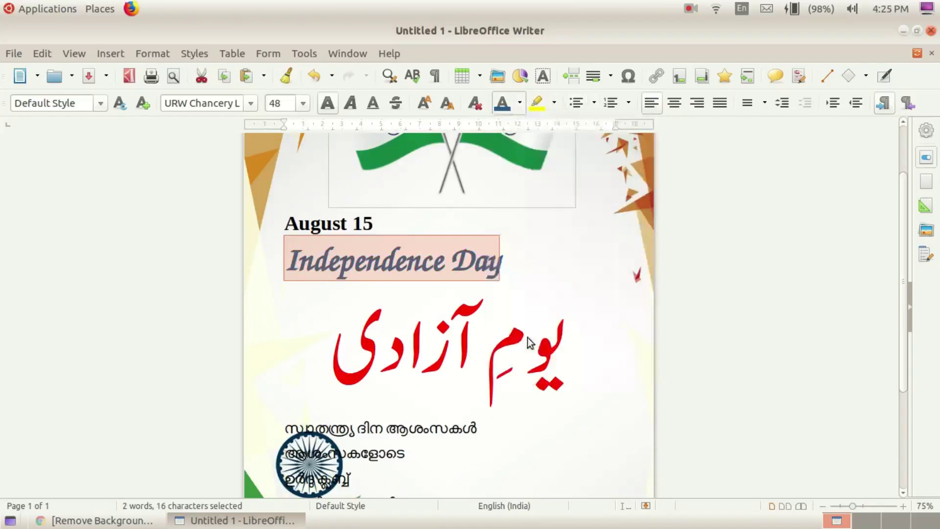
pyautogui.click(482, 268)
# - Format the first Malayalam line below the Urdu text as centred, bold and bright blue
pyautogui.scroll(-3, 438, 333)
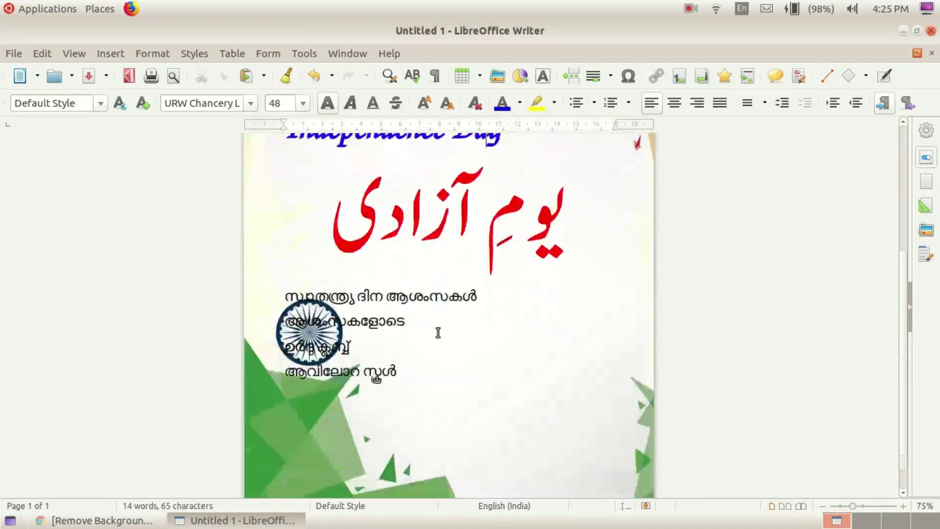
pyautogui.click(369, 297)
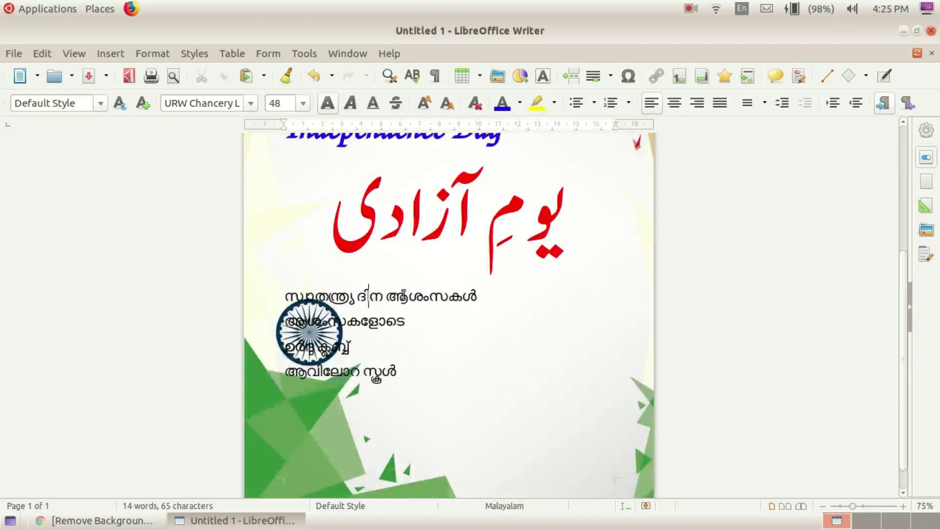
pyautogui.moveTo(477, 295); pyautogui.dragTo(289, 301)
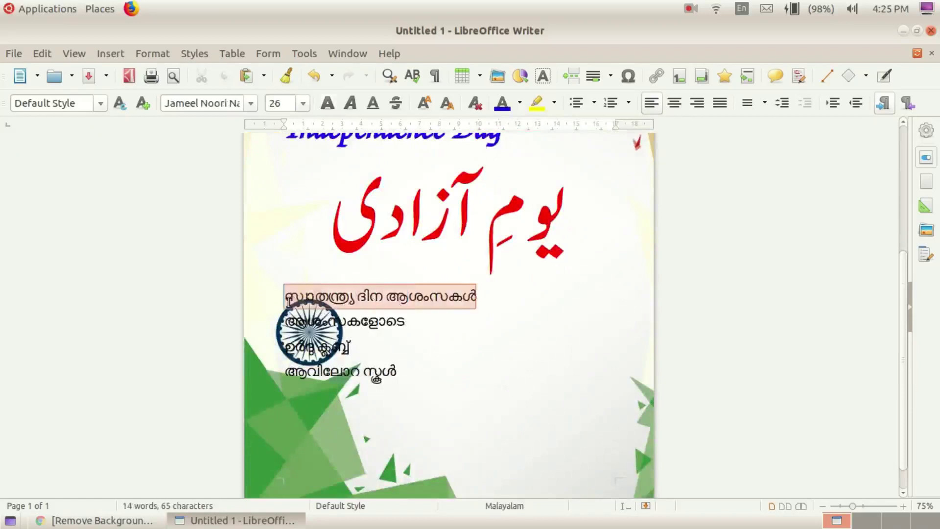
pyautogui.click(674, 102)
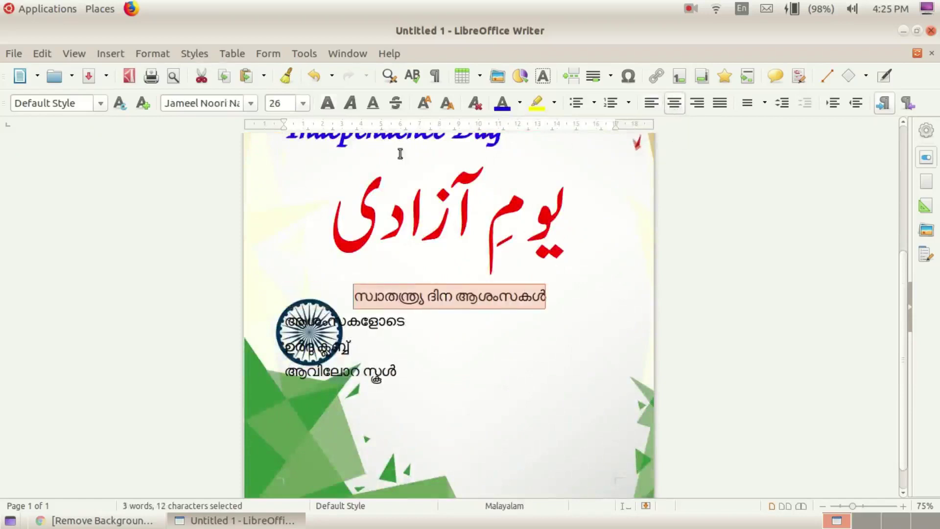
pyautogui.click(328, 103)
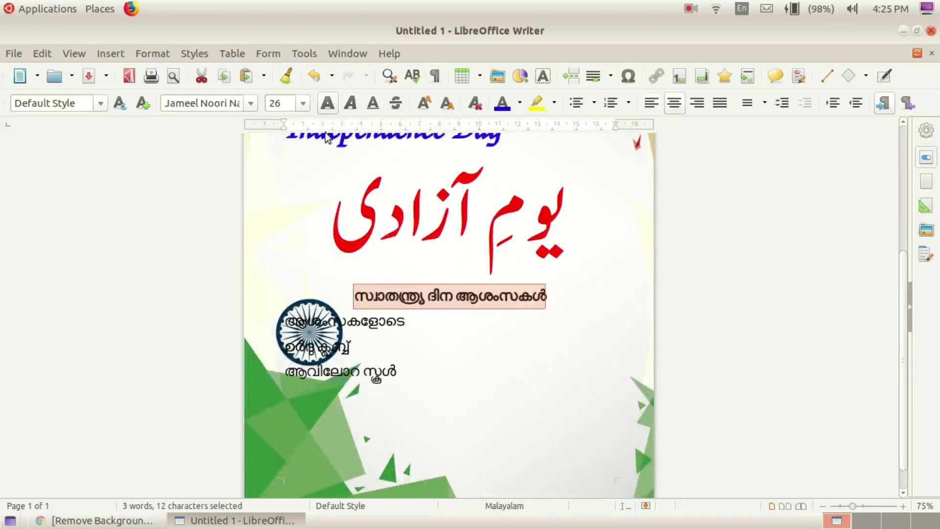
pyautogui.scroll(2, 344, 213)
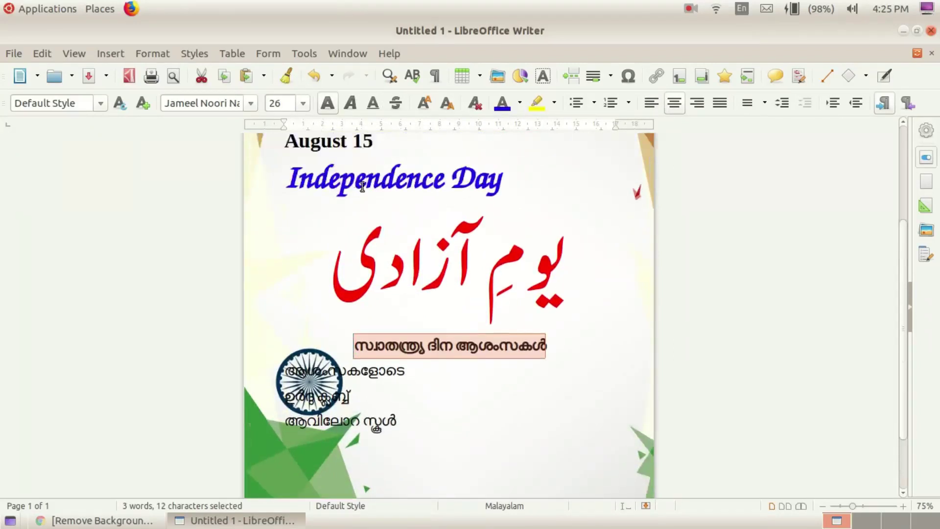
pyautogui.click(502, 102)
pyautogui.click(492, 423)
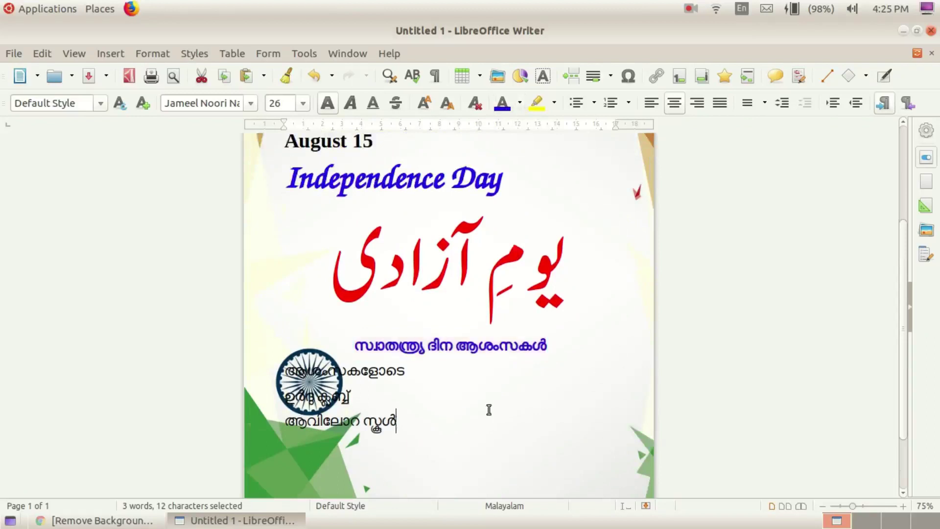
# - Set the font size of the blue Malayalam greeting line to 33
pyautogui.moveTo(354, 345); pyautogui.dragTo(547, 345)
pyautogui.click(524, 345)
pyautogui.tripleClick(525, 345)
pyautogui.click(528, 345)
pyautogui.moveTo(528, 345); pyautogui.dragTo(355, 345)
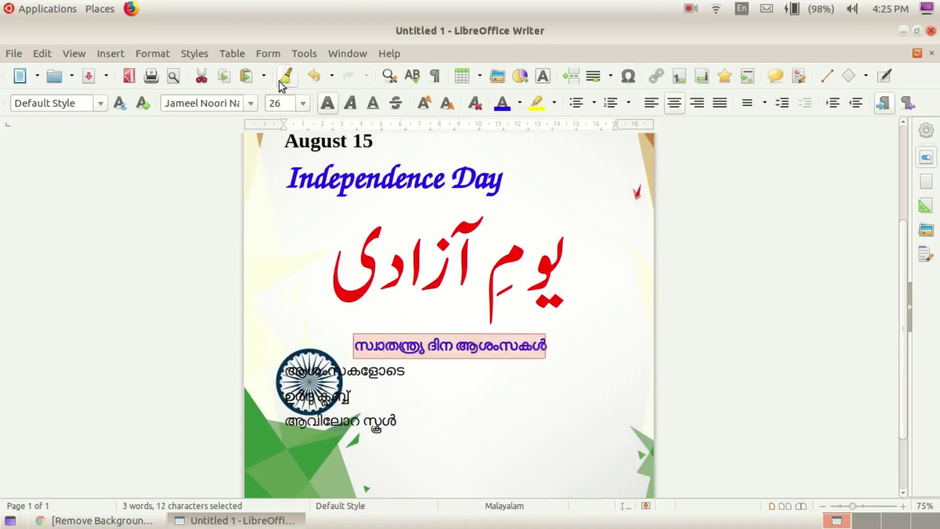
pyautogui.click(265, 104)
pyautogui.write('33')
pyautogui.press('Return')
pyautogui.click(384, 382)
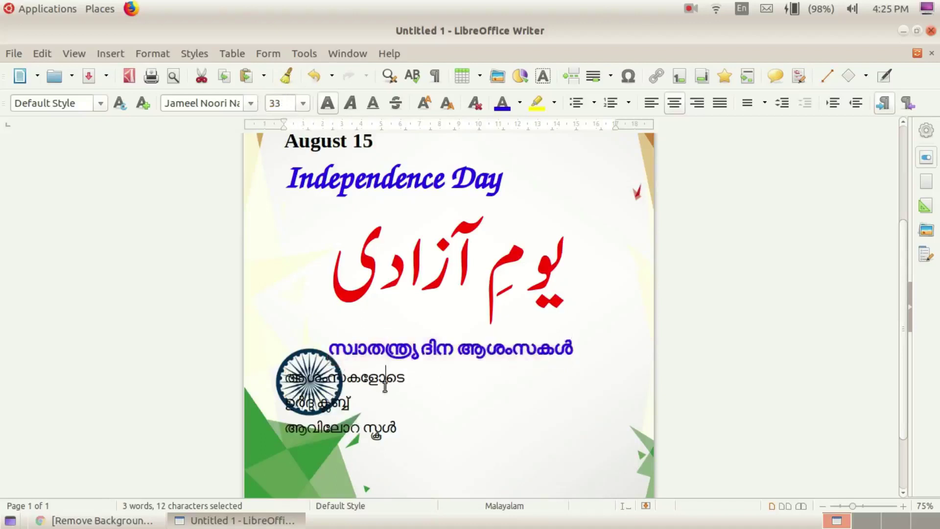
# - Insert blank lines above the last three Malayalam lines to move them below the Ashoka wheel picture
pyautogui.scroll(5, 411, 248)
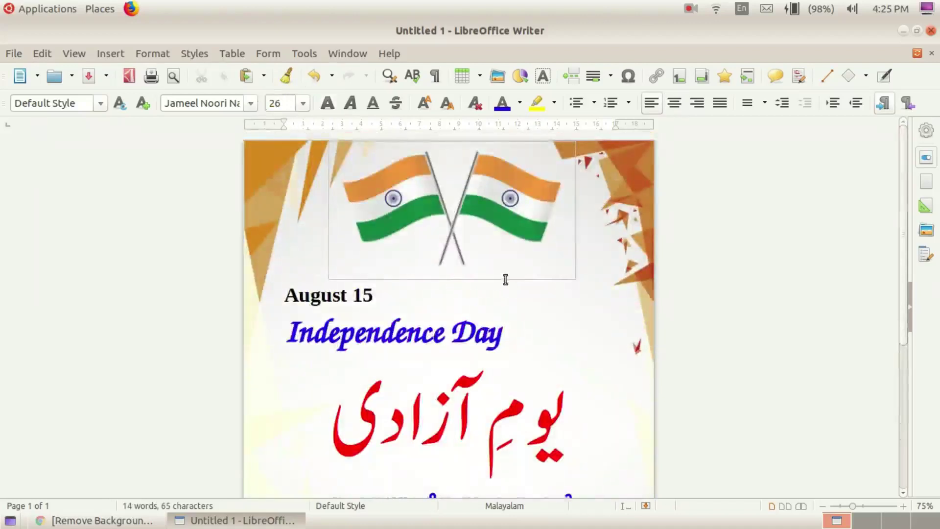
pyautogui.scroll(-4, 539, 273)
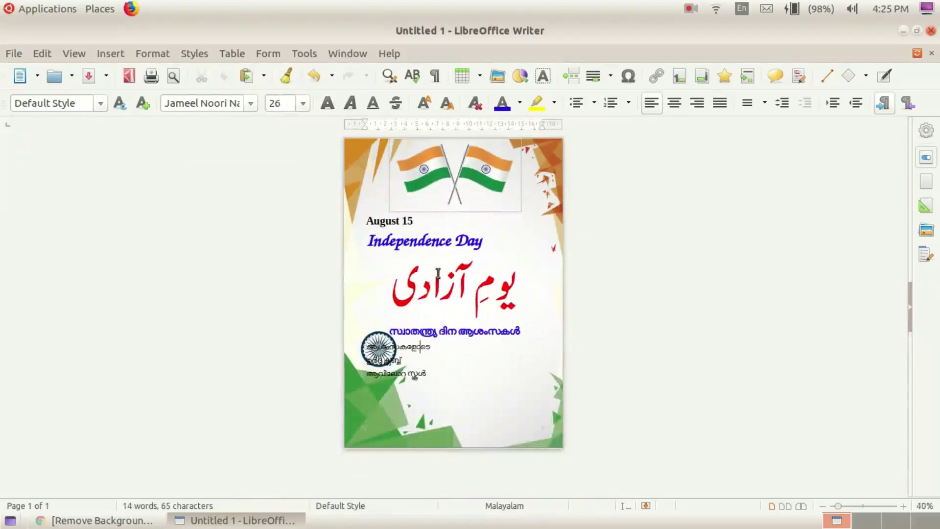
pyautogui.click(365, 347)
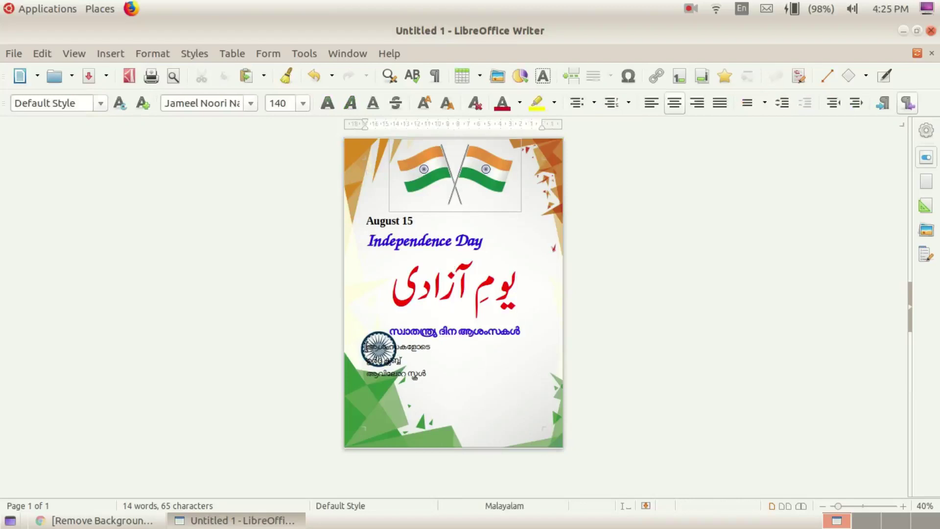
pyautogui.click(381, 347)
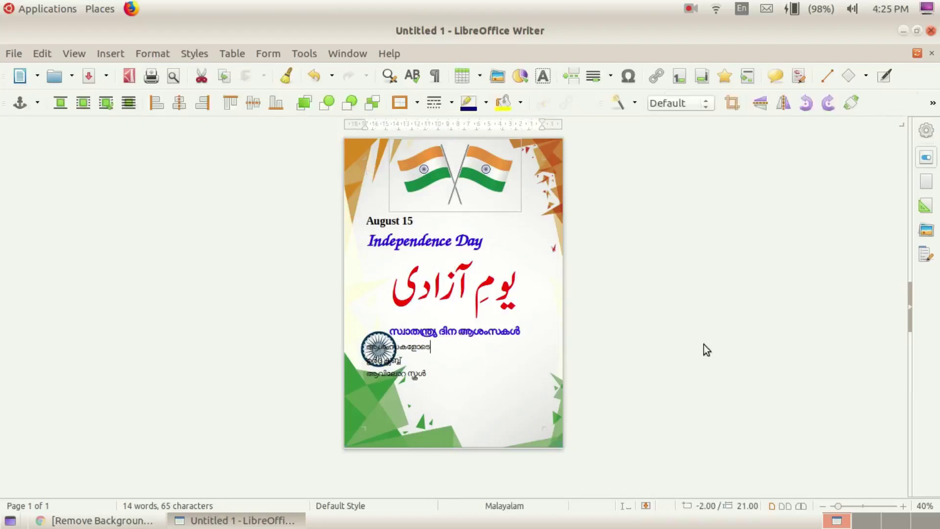
pyautogui.click(685, 345)
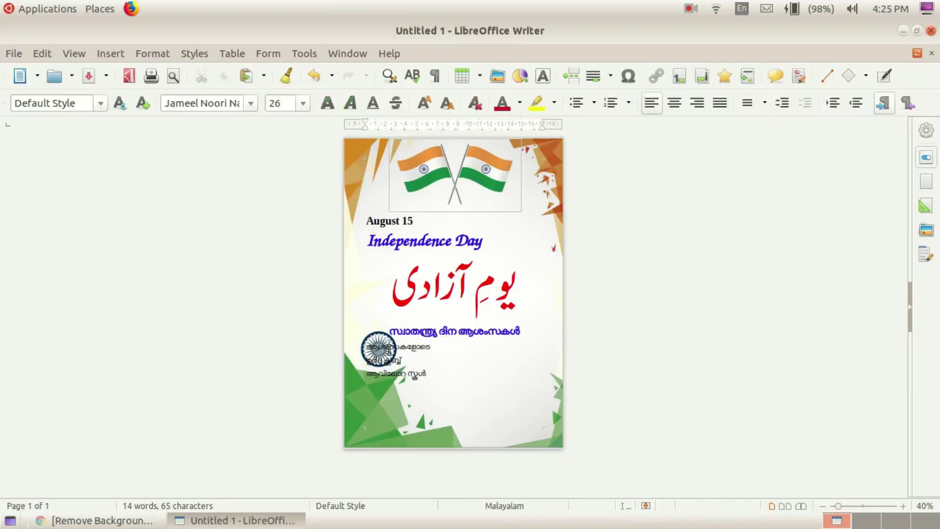
pyautogui.press('Return')
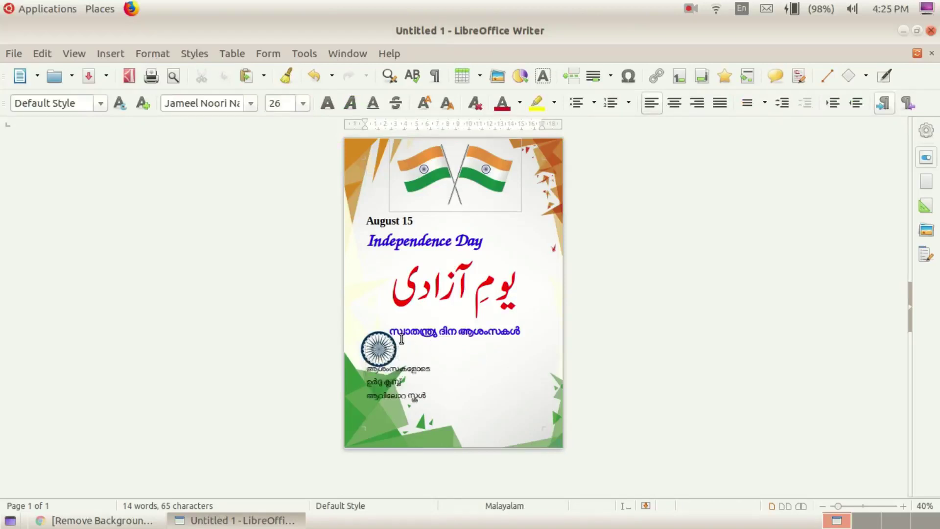
pyautogui.press('Return')
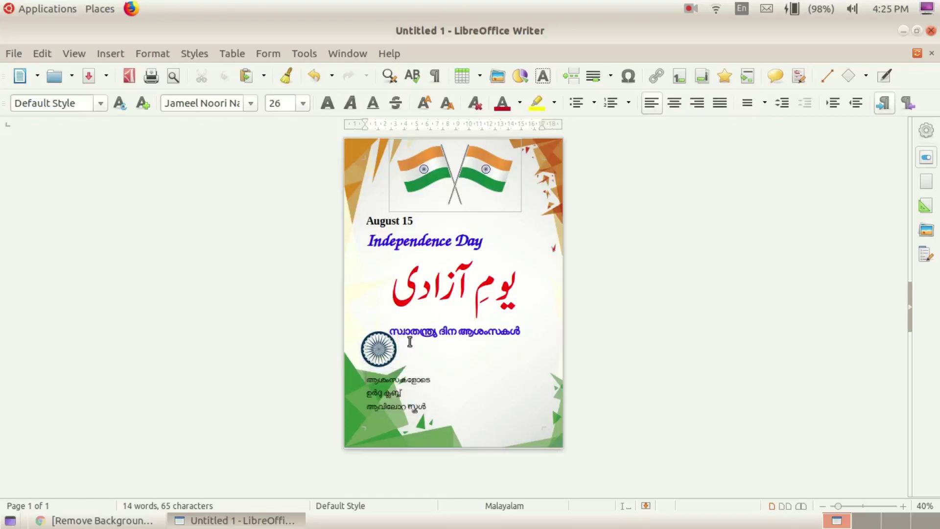
pyautogui.press('Return')
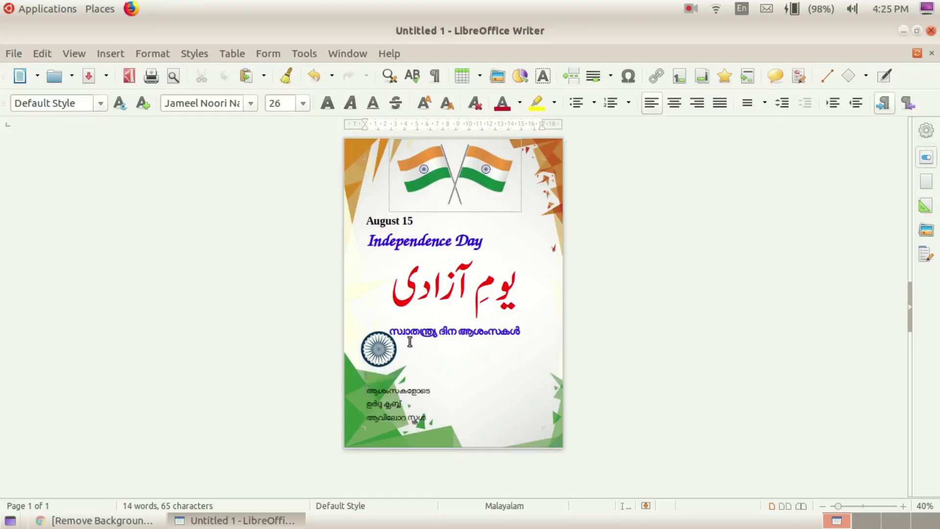
# - Centre the first of the bottom three Malayalam lines and right-align the last two lines
pyautogui.click(674, 103)
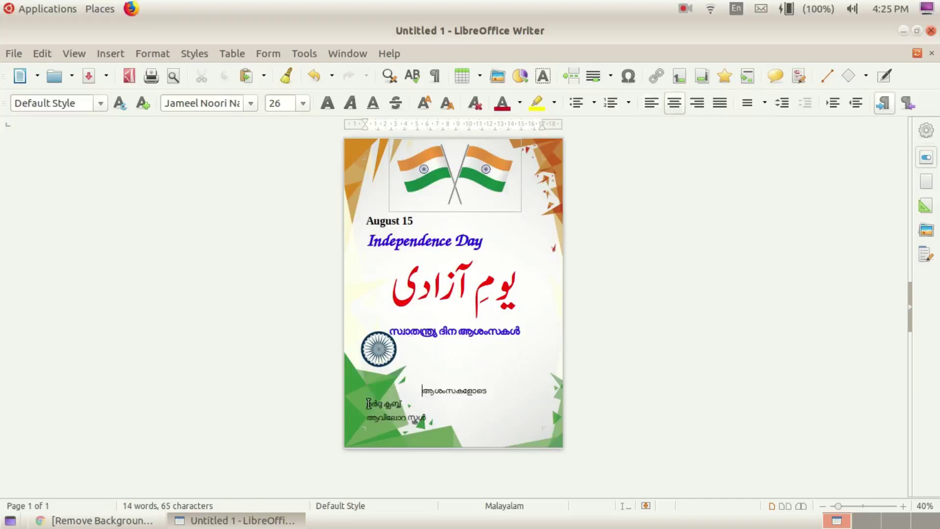
pyautogui.moveTo(368, 403); pyautogui.dragTo(423, 417)
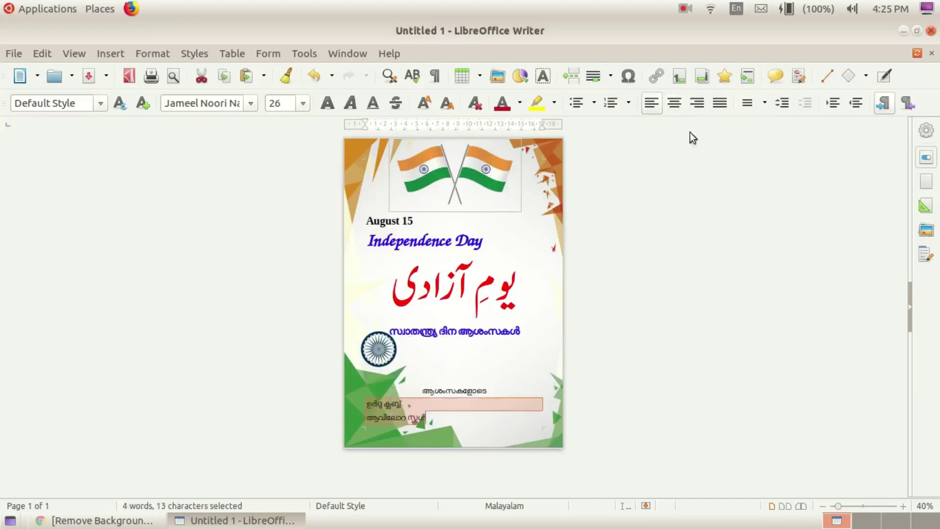
pyautogui.click(697, 103)
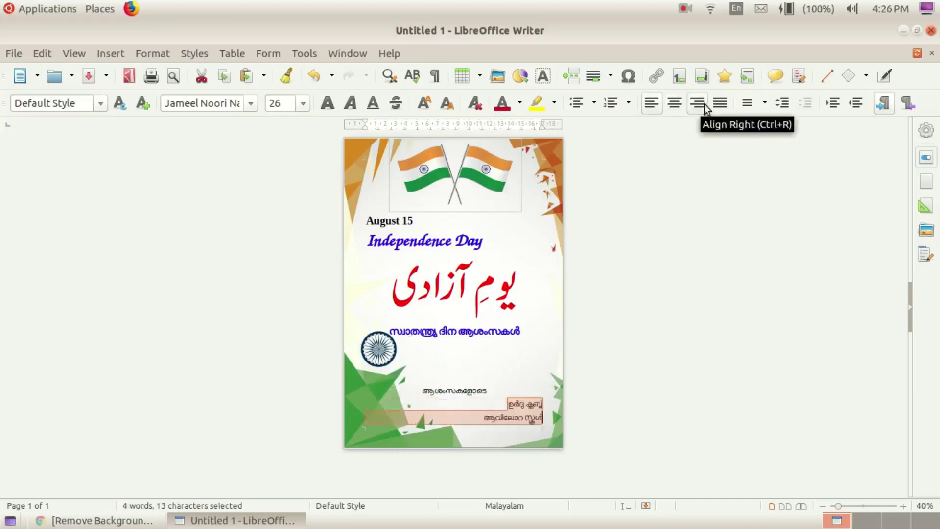
pyautogui.click(516, 395)
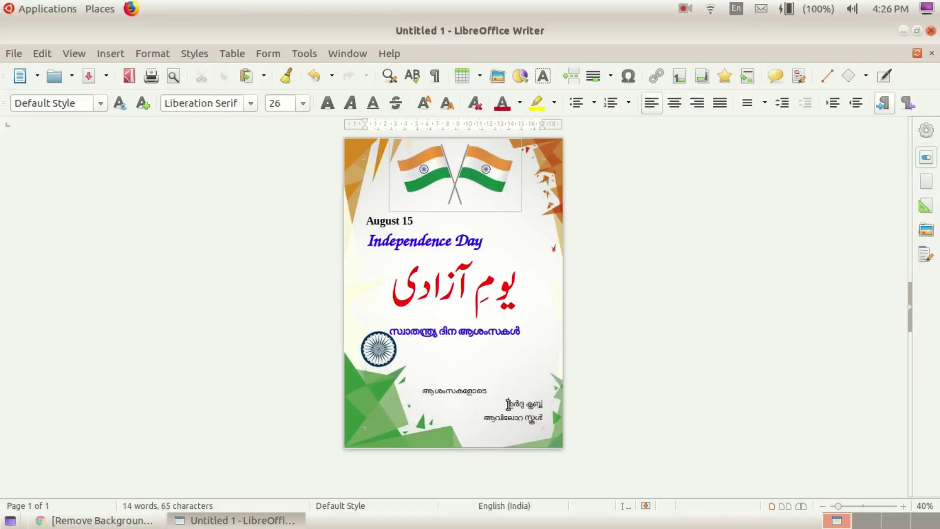
# - Format the last two right-aligned Malayalam lines as bold with the standard red font colour
pyautogui.moveTo(508, 403); pyautogui.dragTo(543, 413)
pyautogui.click(328, 103)
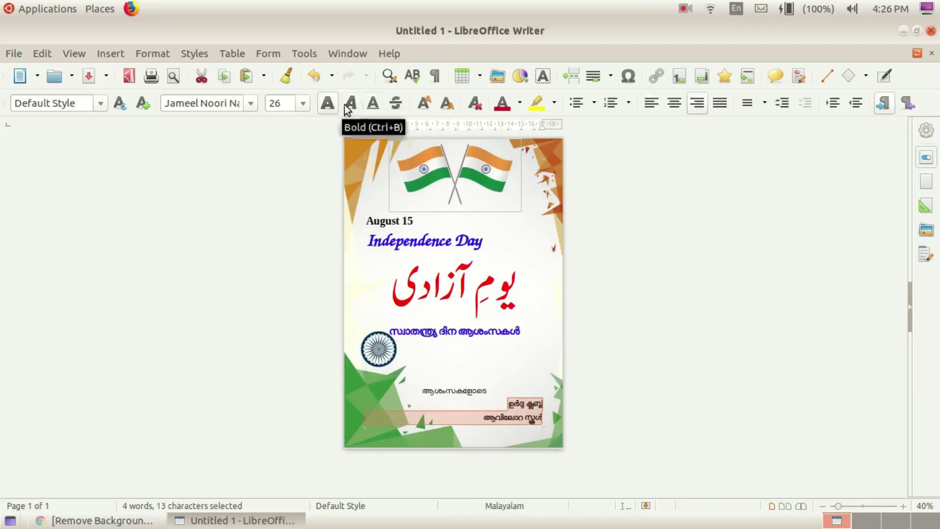
pyautogui.click(519, 103)
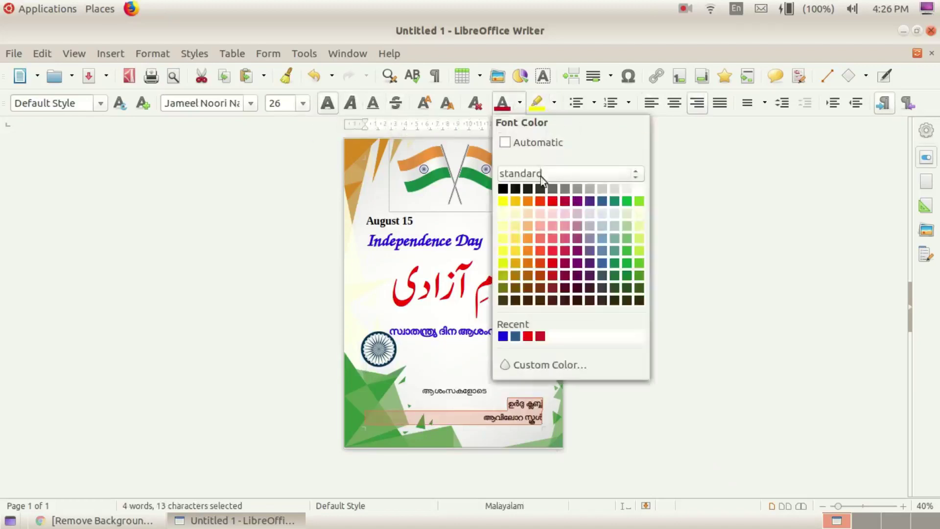
pyautogui.click(552, 201)
pyautogui.click(710, 367)
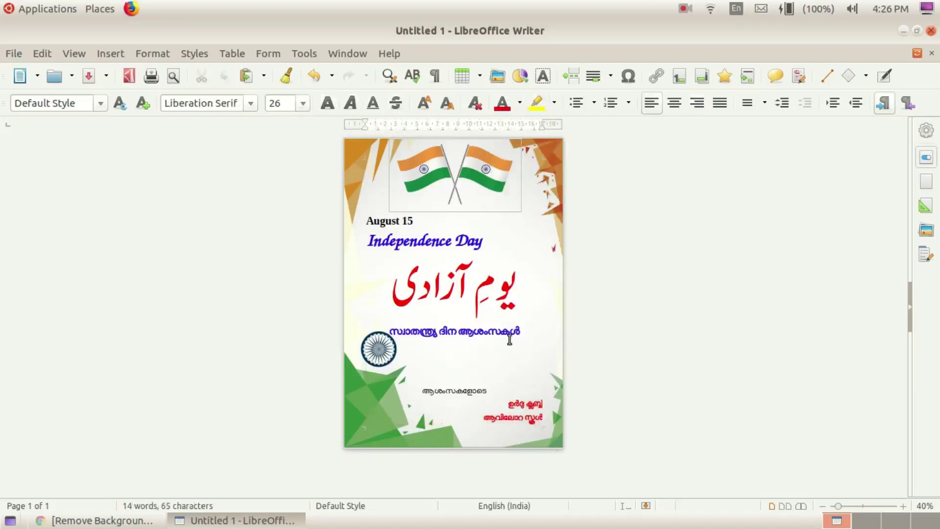
# - Review the finished poster's layout, flags picture, background picture and text formatting options
pyautogui.scroll(-2, 514, 266)
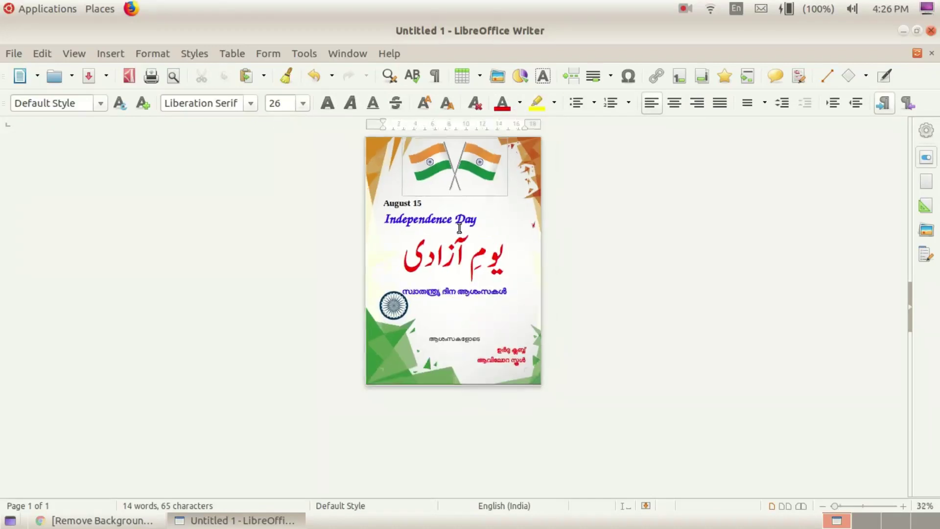
pyautogui.scroll(4, 502, 152)
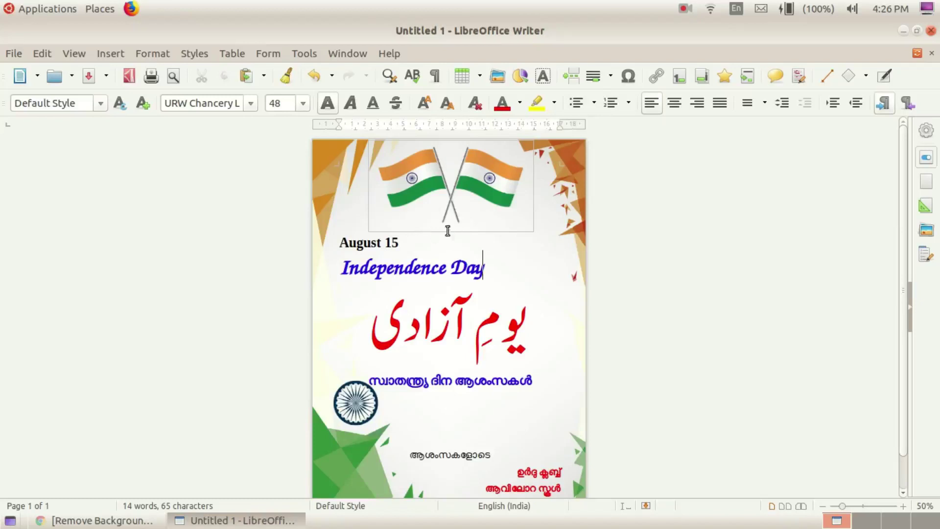
pyautogui.click(466, 228)
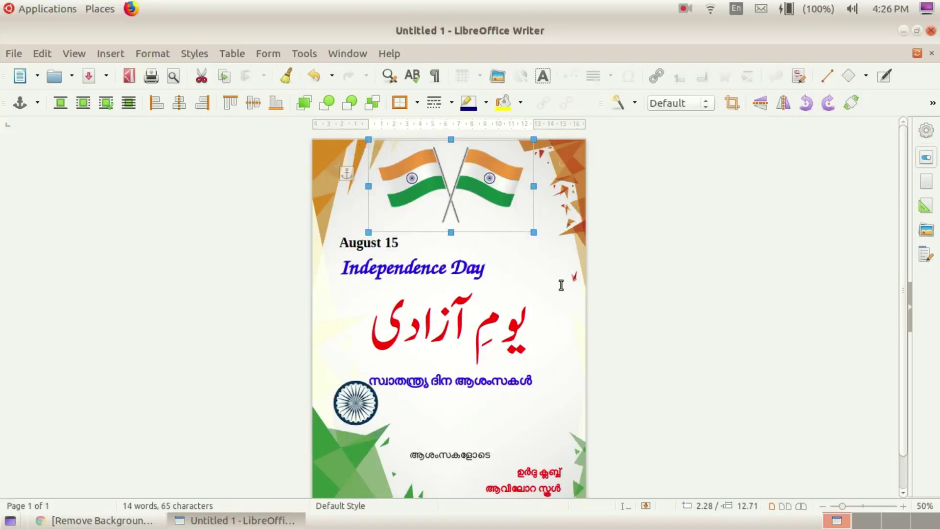
pyautogui.click(546, 269)
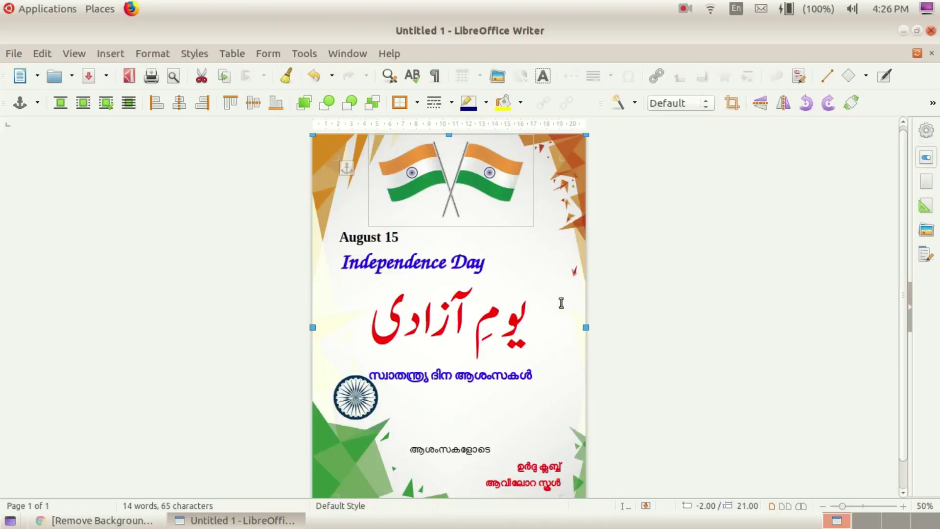
pyautogui.click(628, 241)
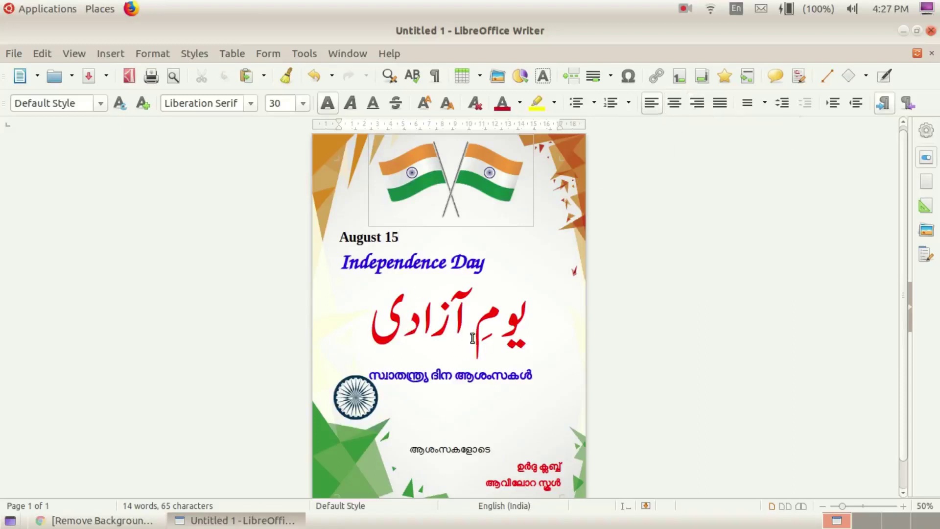
pyautogui.scroll(-1, 466, 351)
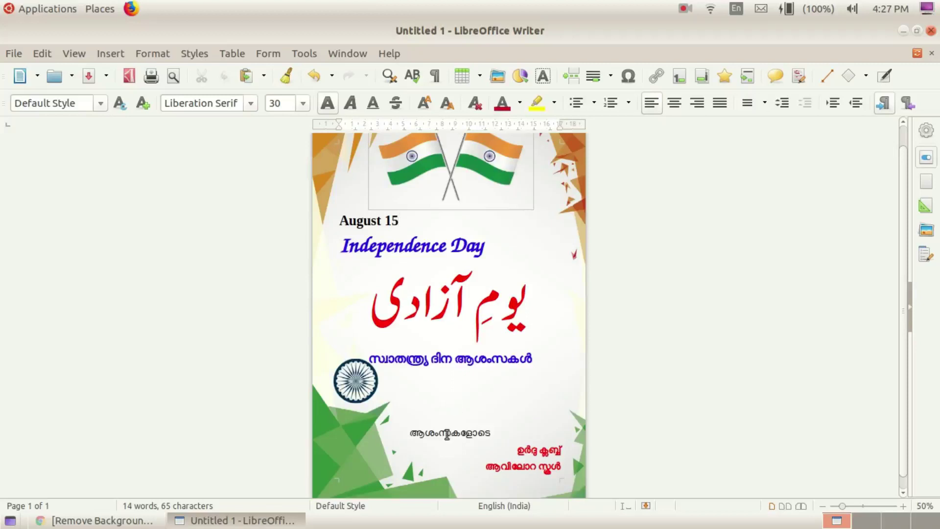
pyautogui.click(251, 104)
pyautogui.click(251, 104)
pyautogui.click(305, 104)
pyautogui.click(305, 104)
pyautogui.scroll(1, 474, 337)
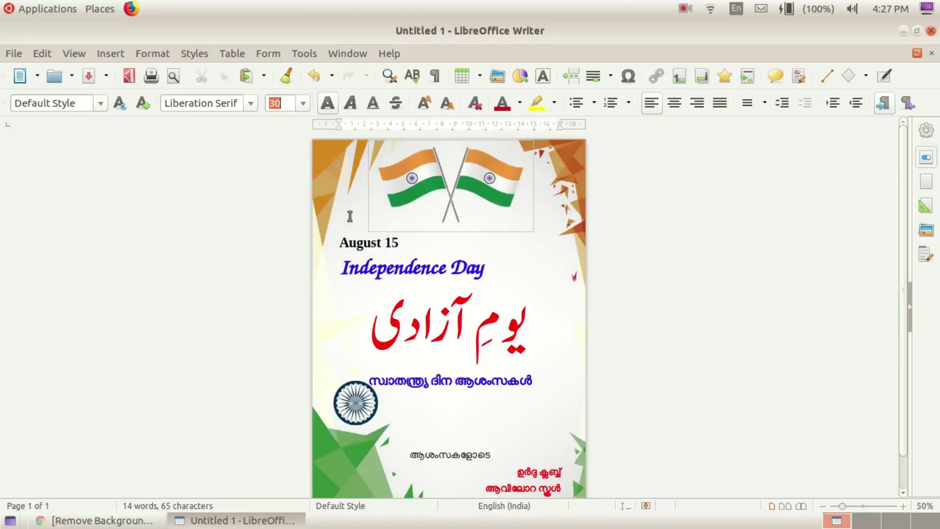
# - Save the document to the Desktop folder under the name Indi Poster
pyautogui.click(15, 54)
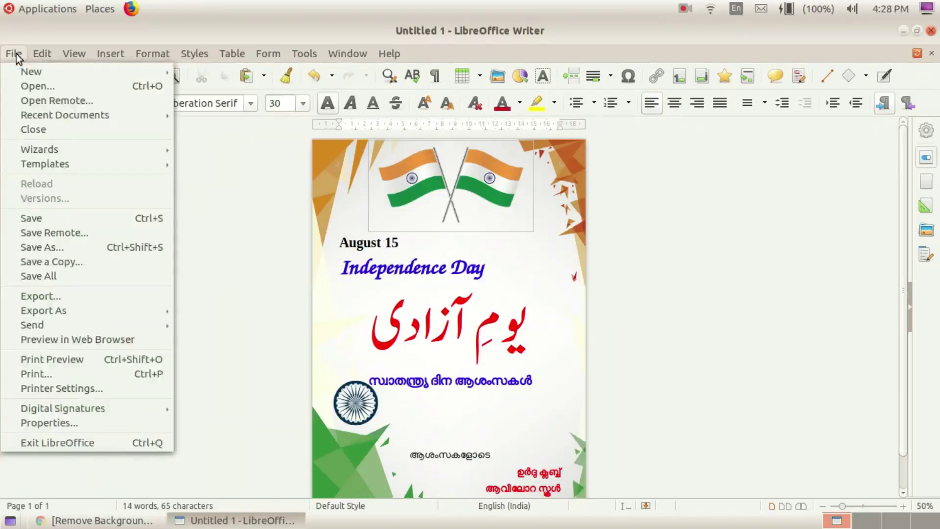
pyautogui.click(69, 216)
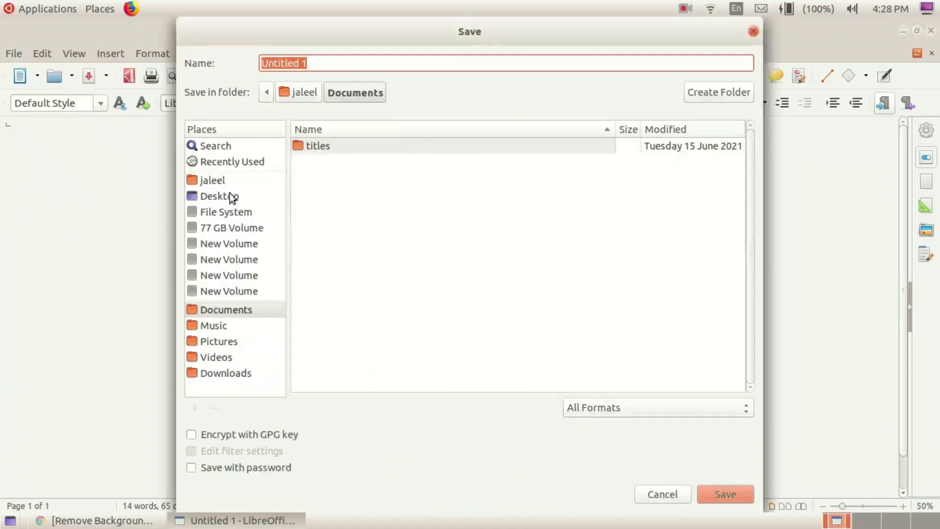
pyautogui.click(231, 195)
pyautogui.moveTo(322, 63); pyautogui.dragTo(216, 61)
pyautogui.write('I')
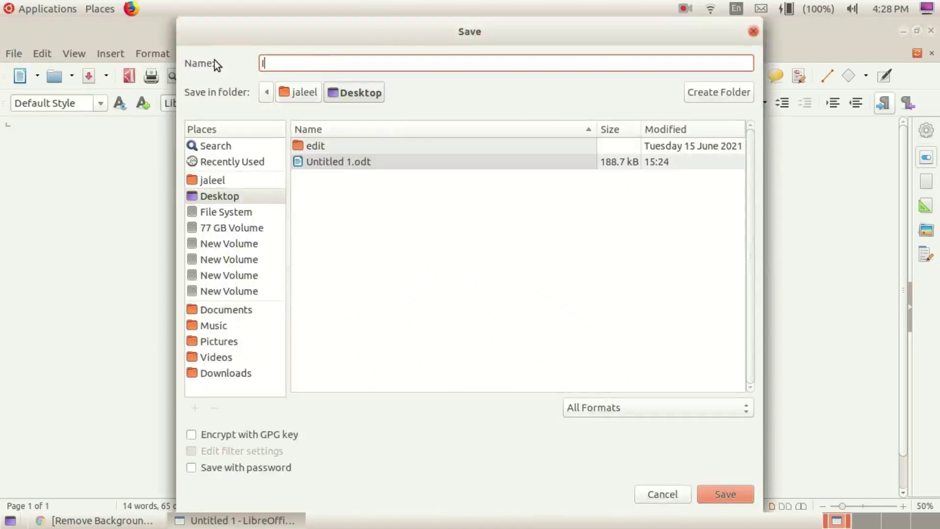
pyautogui.write('ndi Poster')
pyautogui.click(733, 496)
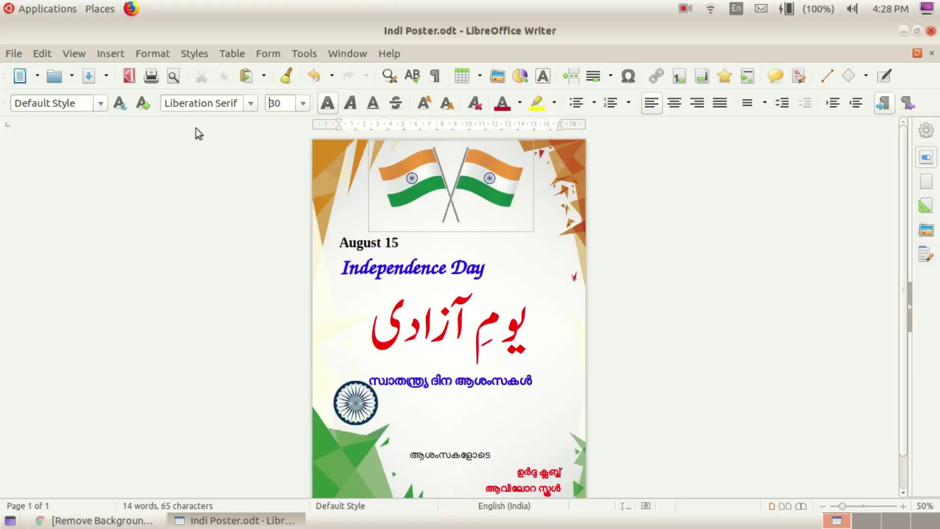
# - Save the poster document again under its existing name and place the cursor in the Independence Day line
pyautogui.click(11, 57)
pyautogui.click(54, 217)
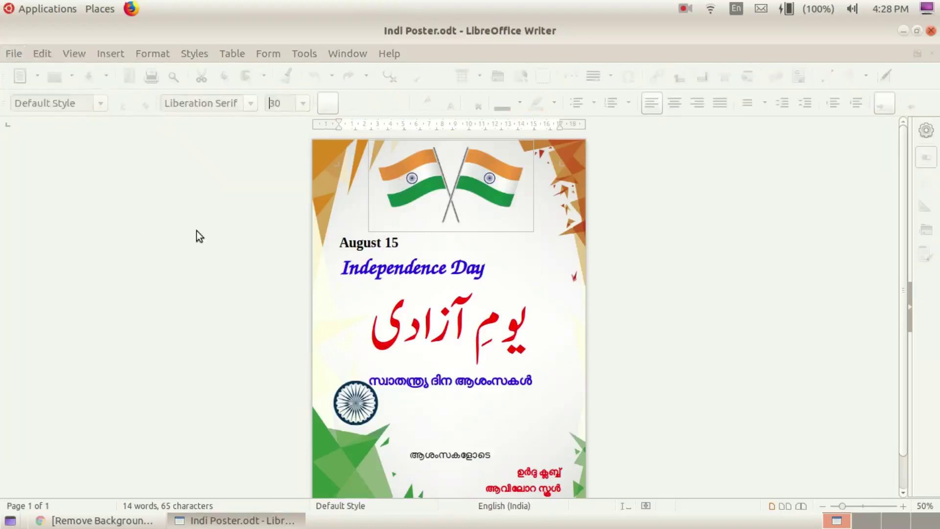
pyautogui.click(452, 382)
pyautogui.scroll(-1, 469, 419)
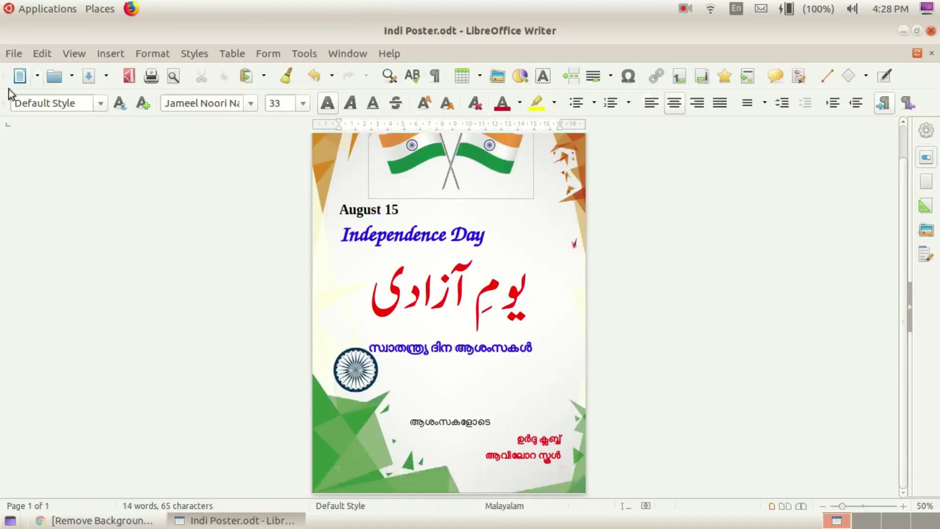
pyautogui.click(11, 54)
pyautogui.click(86, 216)
pyautogui.scroll(1, 546, 267)
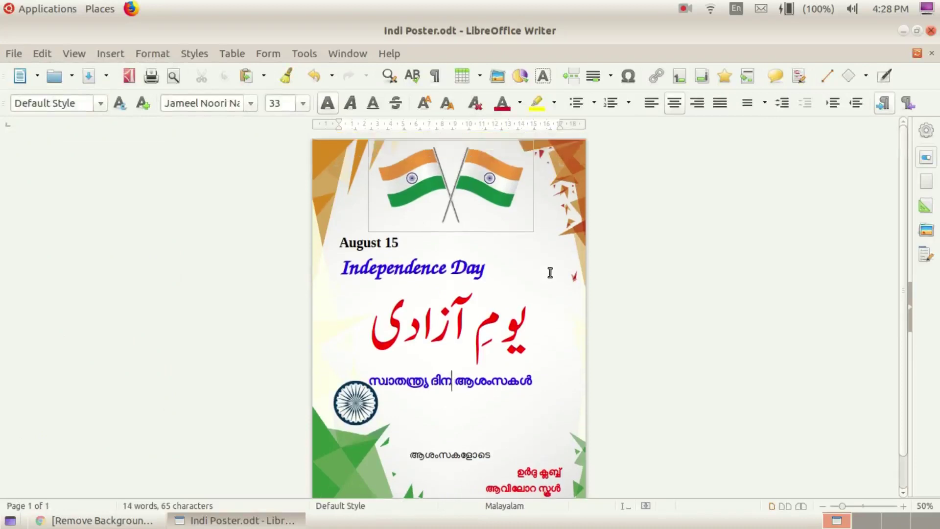
pyautogui.press('Up')
pyautogui.press('Up')
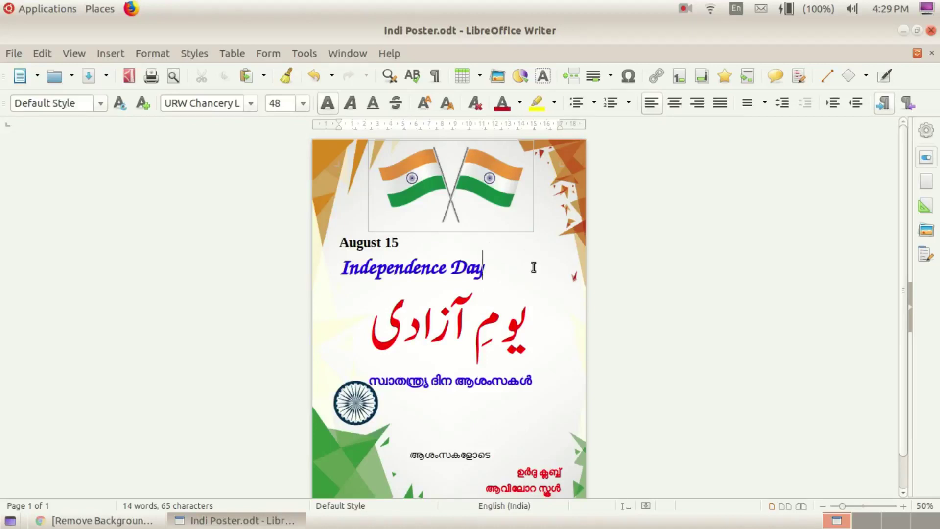
pyautogui.click(495, 250)
# - Start exporting the poster to the Desktop folder with the file name Indi Poster urdu club
pyautogui.click(14, 54)
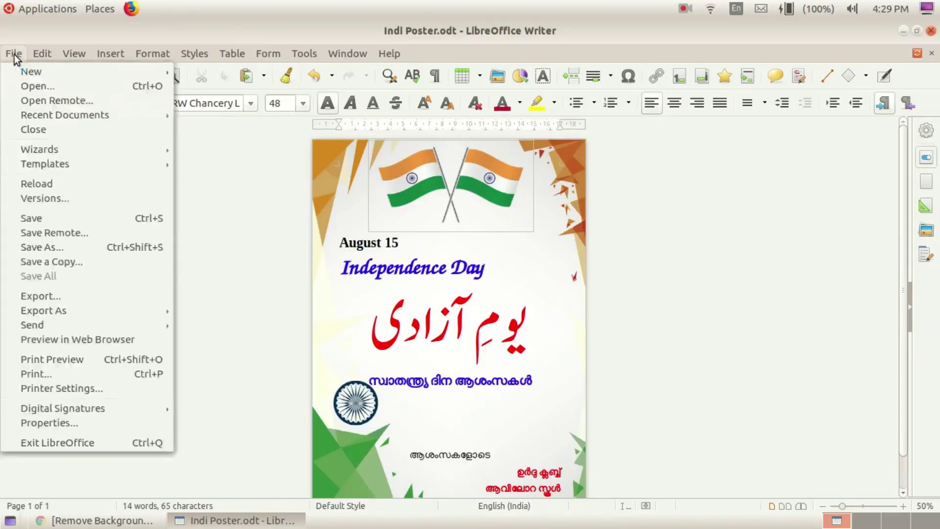
pyautogui.click(43, 296)
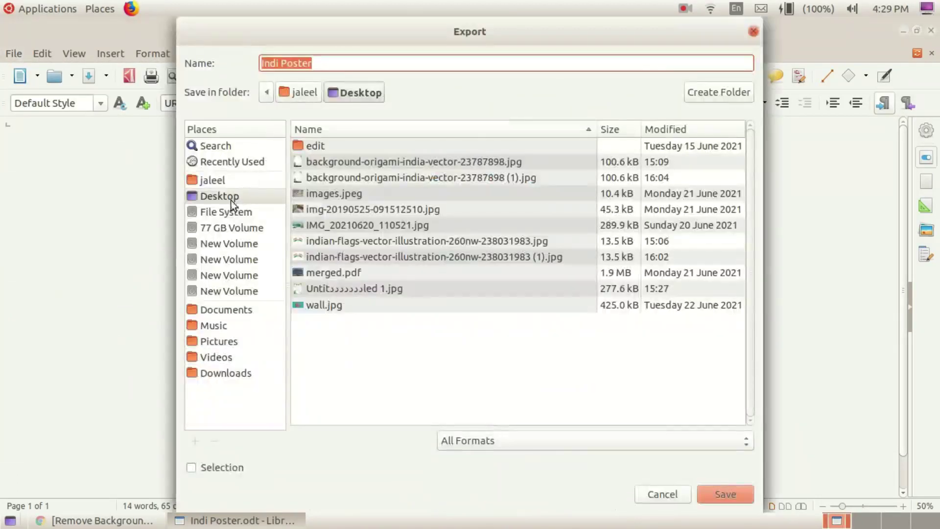
pyautogui.click(216, 197)
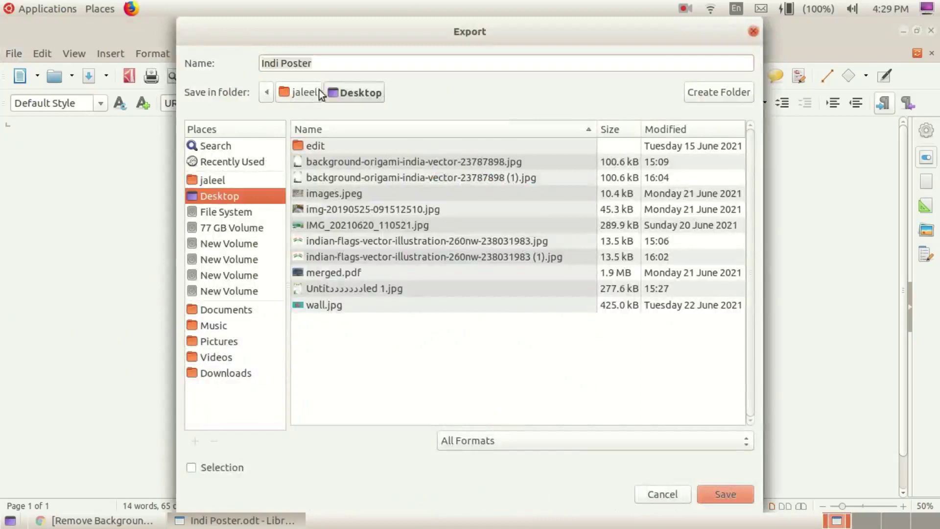
pyautogui.click(324, 64)
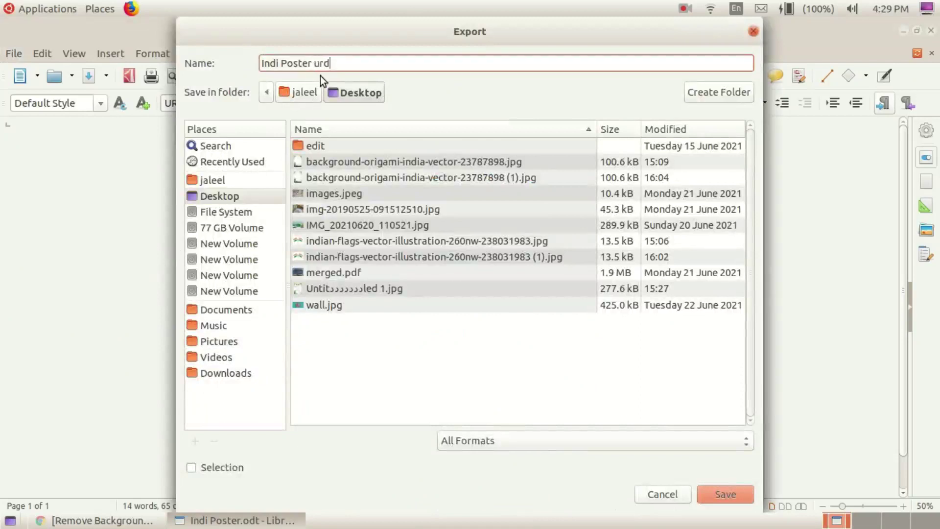
pyautogui.write('b')
# - Choose JPEG - Joint Photographic Experts Group as the export format and proceed to the JPG options
pyautogui.click(557, 440)
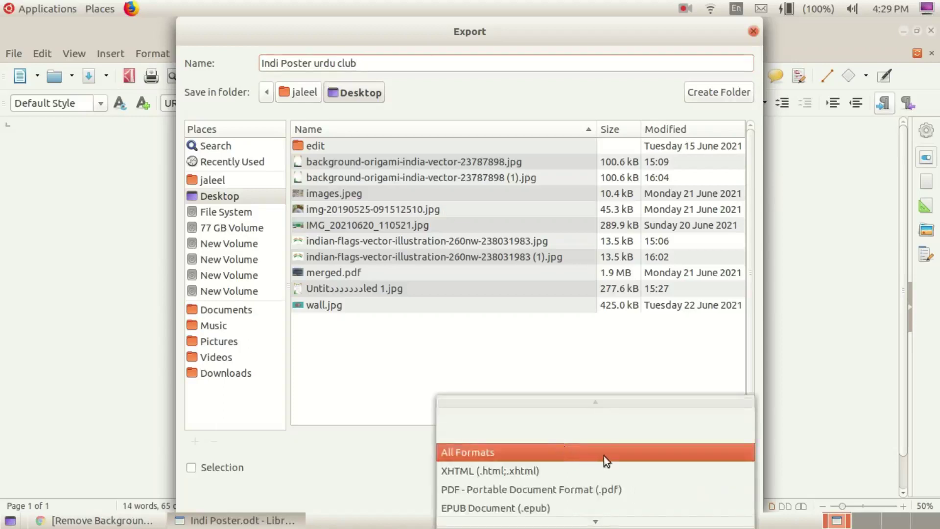
pyautogui.scroll(-1, 598, 459)
pyautogui.scroll(-1, 510, 498)
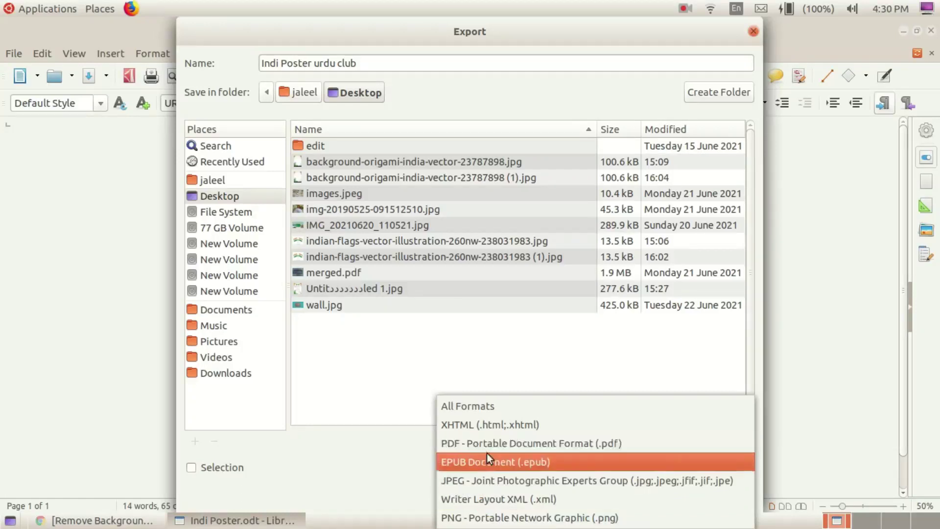
pyautogui.click(489, 480)
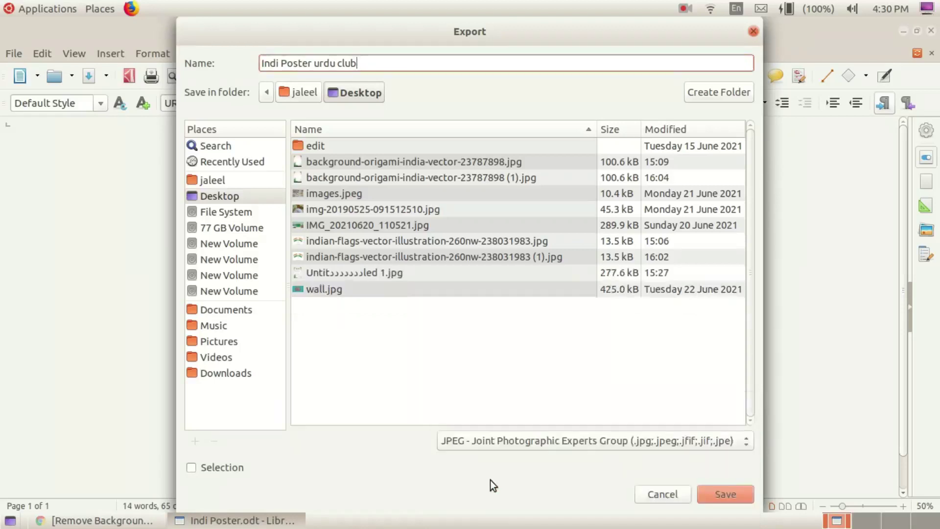
pyautogui.click(718, 493)
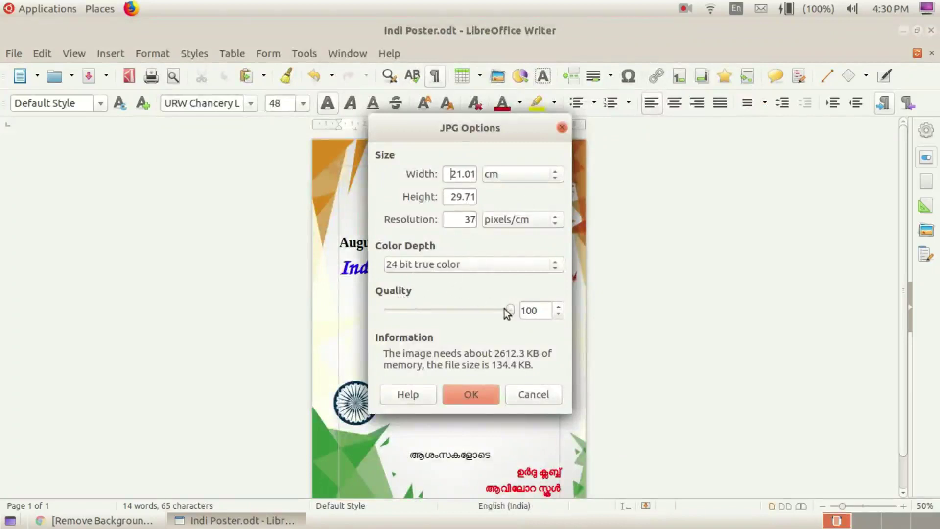
# - Try a JPG quality of 92, return it to the maximum of 100 and complete the export
pyautogui.moveTo(510, 310); pyautogui.dragTo(500, 314)
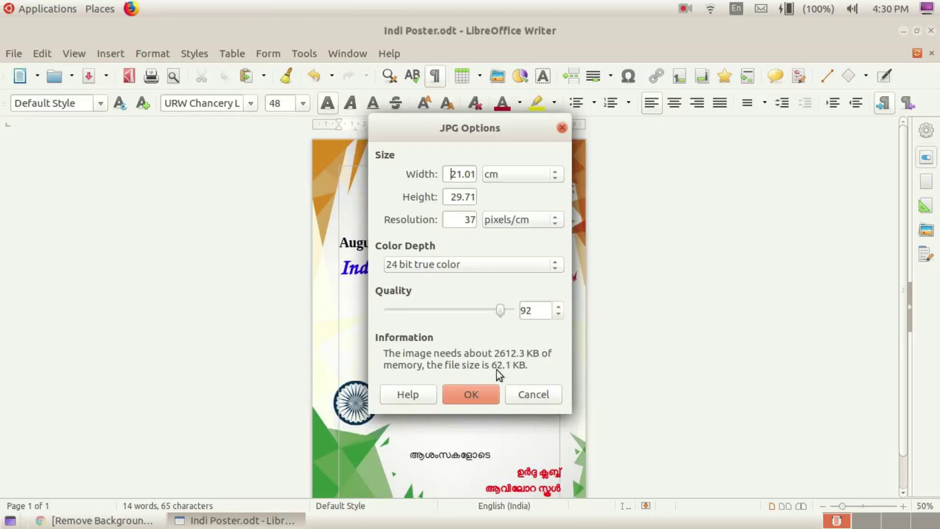
pyautogui.moveTo(499, 316); pyautogui.dragTo(544, 313)
pyautogui.click(471, 394)
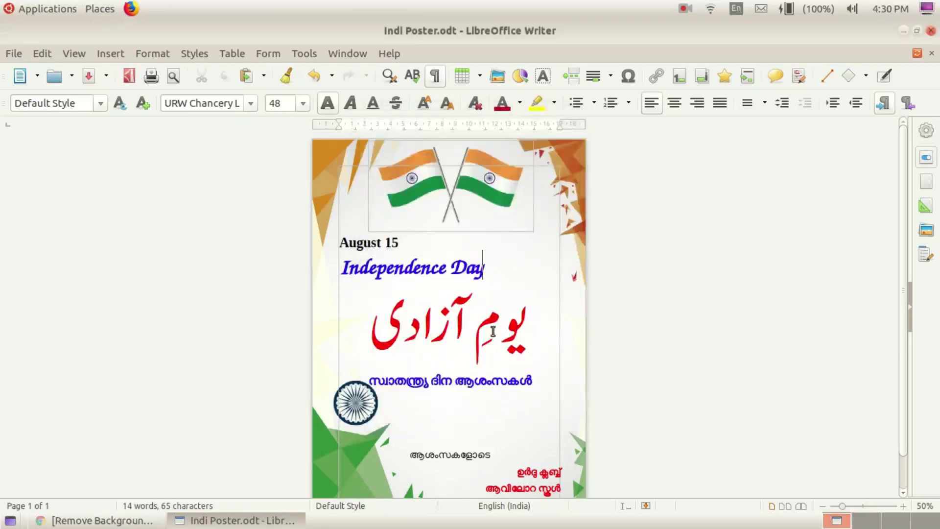
# - Minimise the document window and move Indi Poster.odt and Indi Poster urdu club.jpg slightly lower on the desktop
pyautogui.click(904, 31)
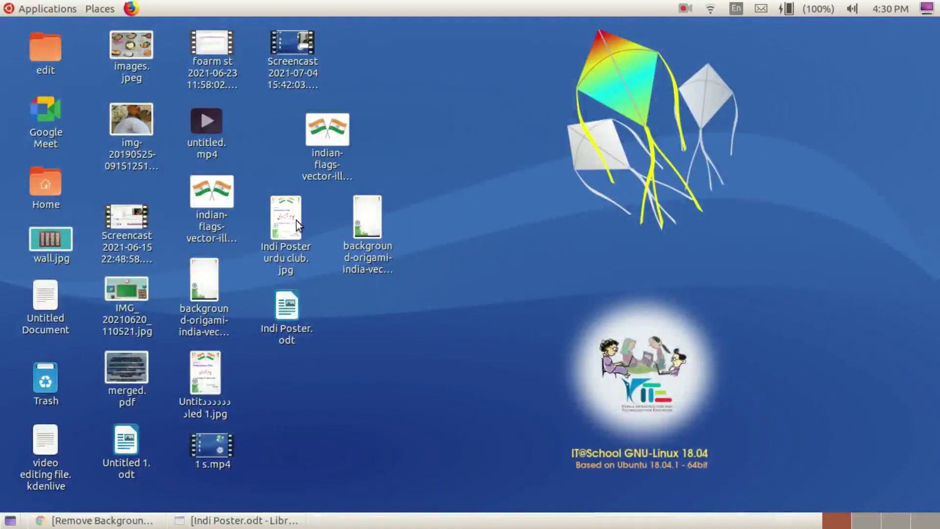
pyautogui.moveTo(285, 311); pyautogui.dragTo(292, 327)
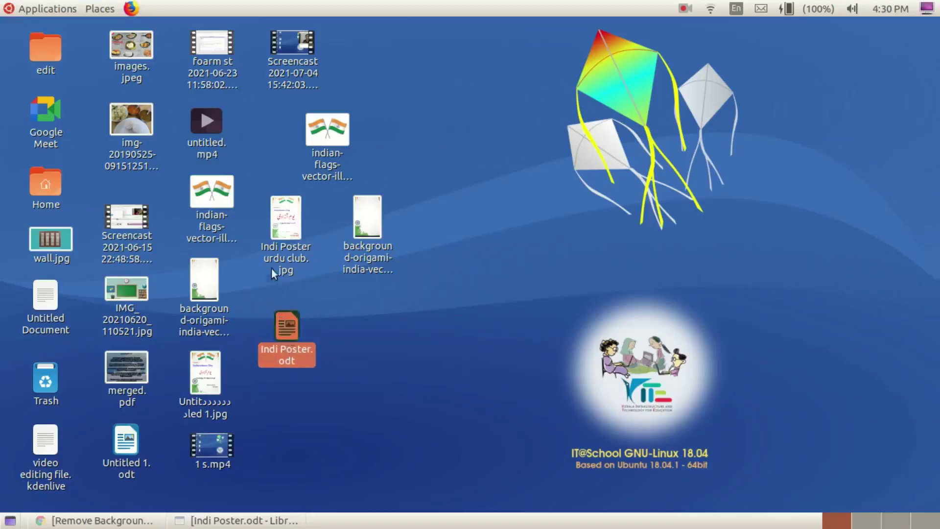
pyautogui.moveTo(289, 216); pyautogui.dragTo(283, 228)
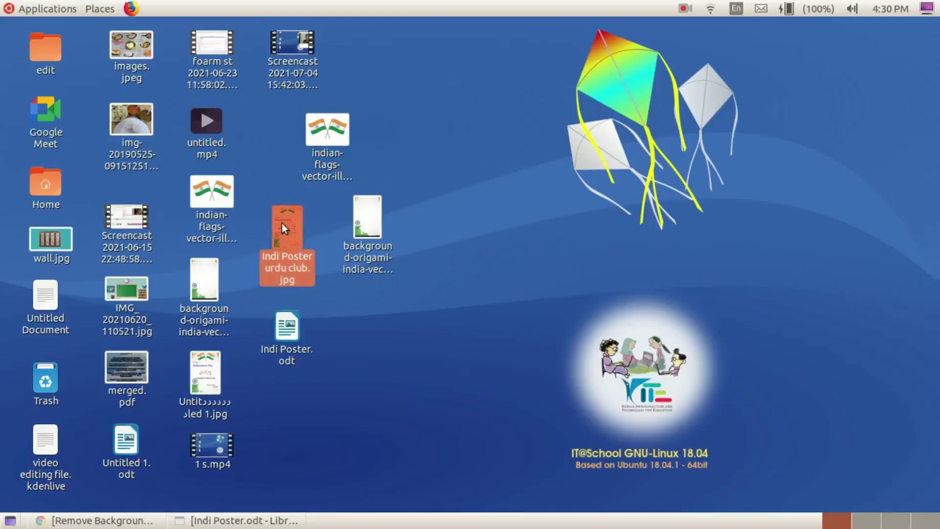
# - Open Indi Poster urdu club.jpg in the image viewer, enlarge it to full screen to check the poster and close it
pyautogui.click(308, 250)
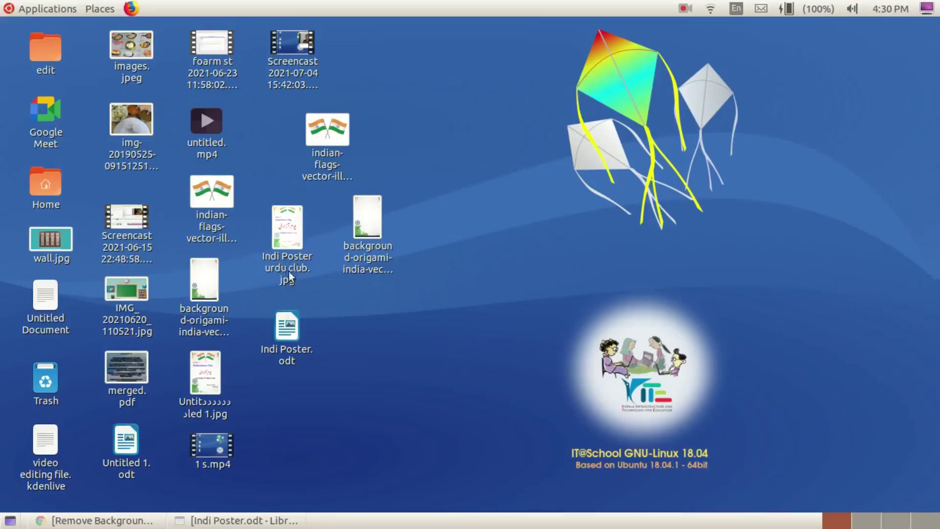
pyautogui.click(292, 221)
pyautogui.doubleClick(292, 222)
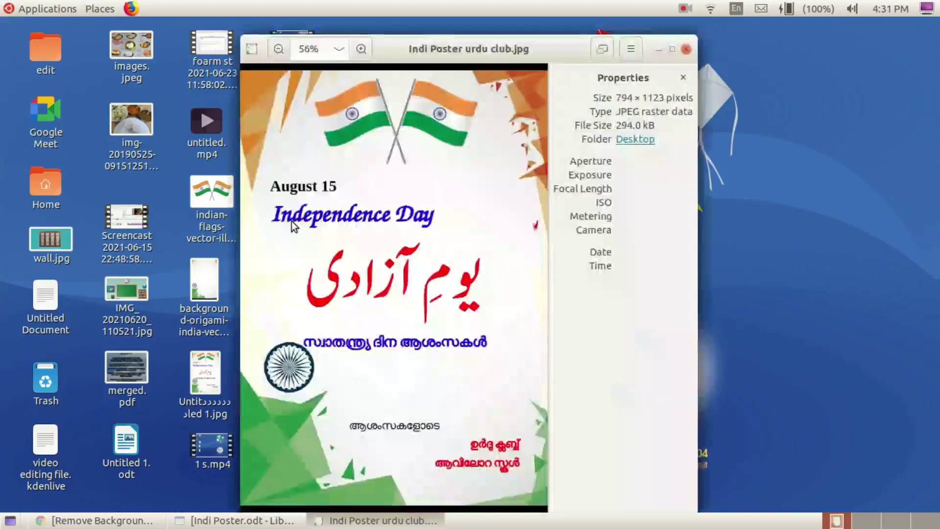
pyautogui.click(672, 49)
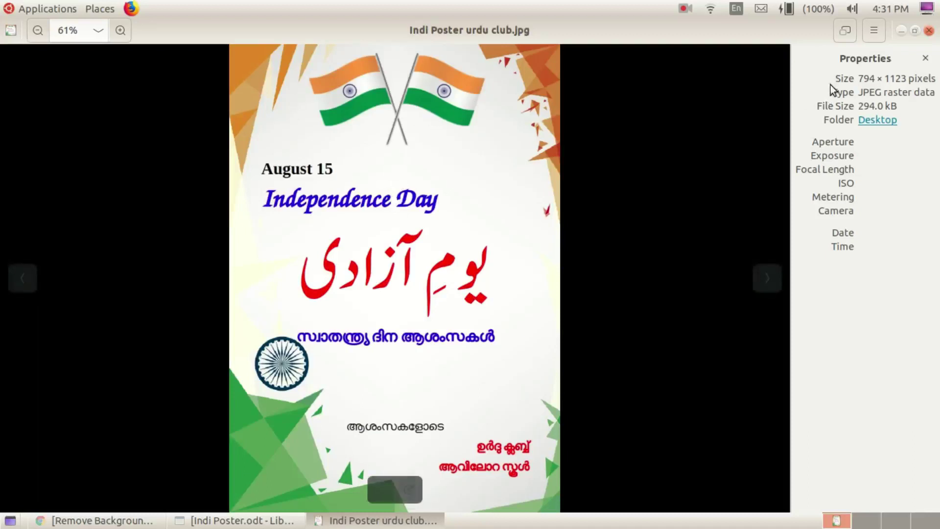
pyautogui.click(929, 31)
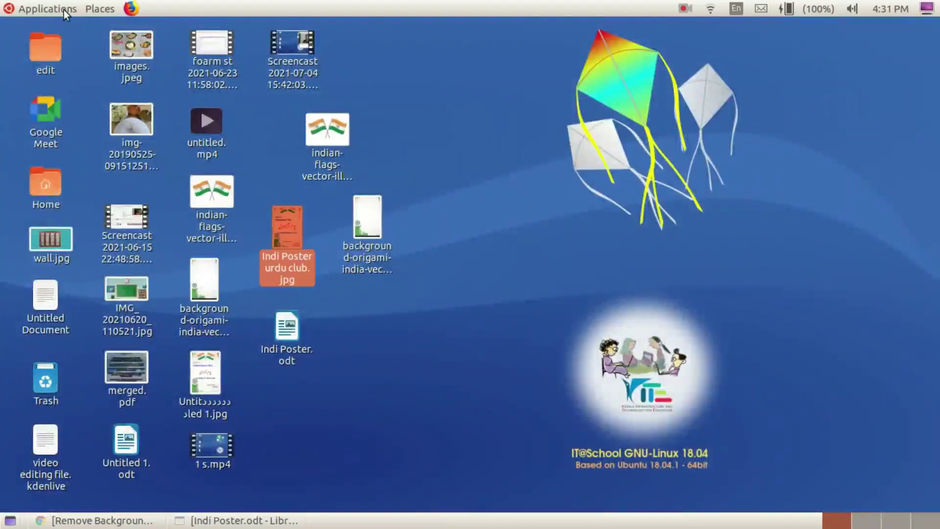
# - Check the file properties of Indi Poster urdu club.jpg on the desktop and close them
pyautogui.rightClick(290, 227)
pyautogui.click(286, 219)
pyautogui.rightClick(290, 217)
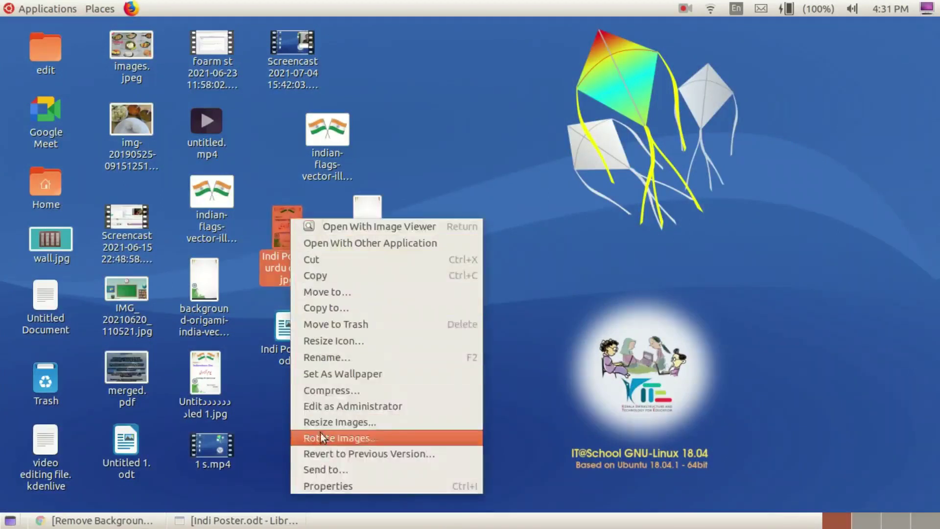
pyautogui.click(330, 486)
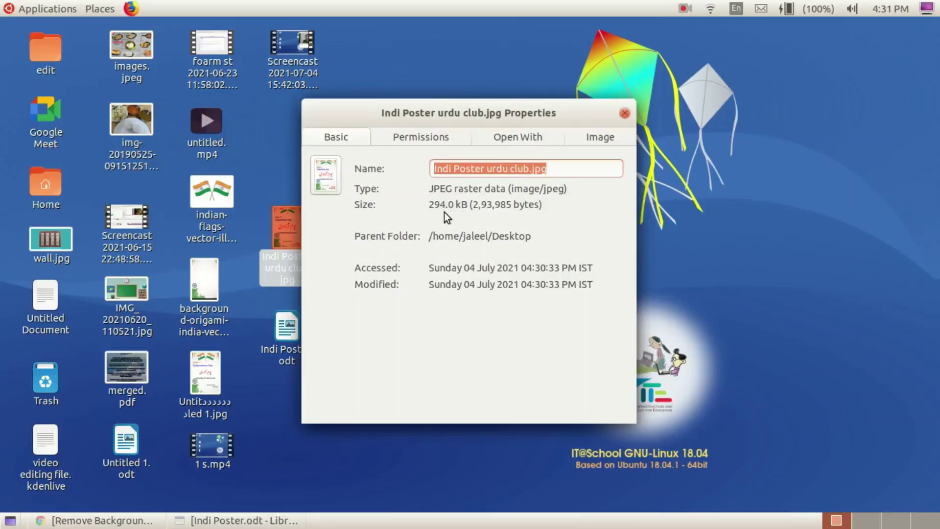
pyautogui.click(624, 113)
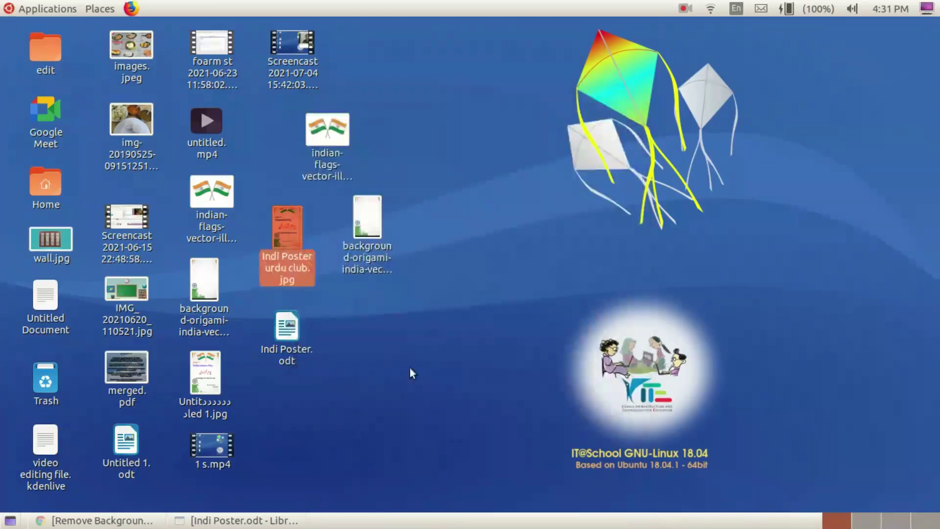
# - View Indi Poster urdu club.jpg again and close both of its image viewer windows
pyautogui.doubleClick(284, 218)
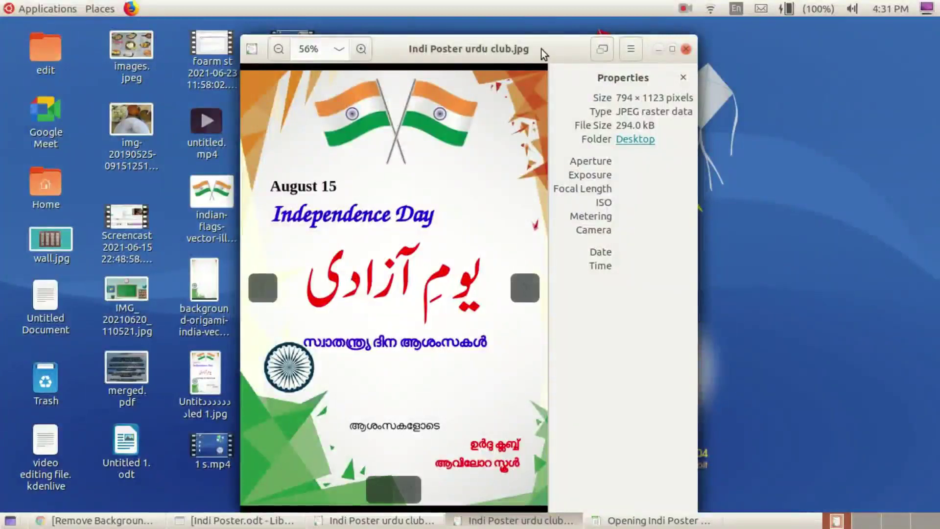
pyautogui.moveTo(541, 48); pyautogui.dragTo(610, 43)
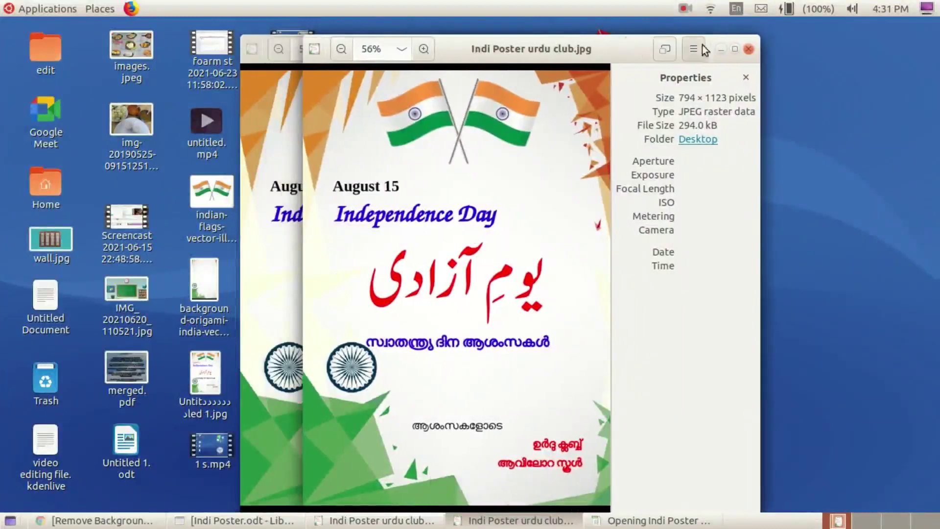
pyautogui.click(748, 49)
pyautogui.moveTo(534, 48); pyautogui.dragTo(586, 42)
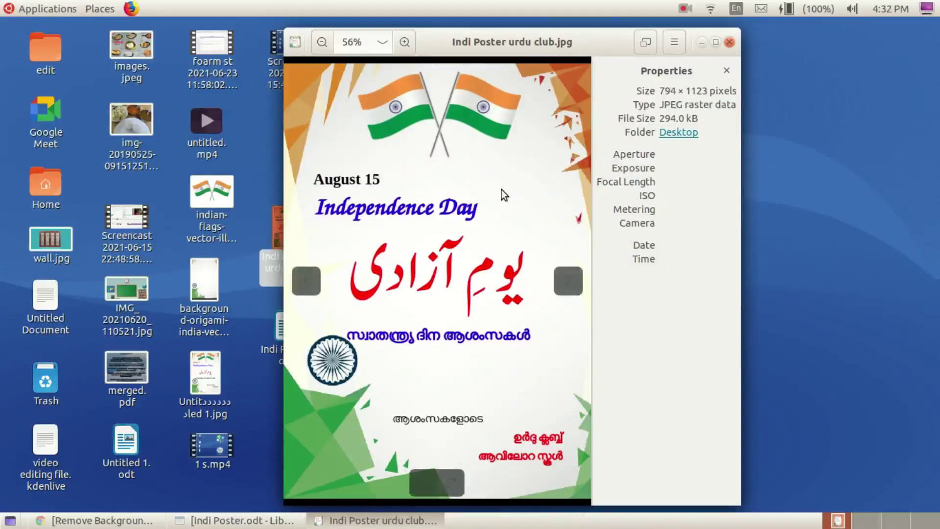
pyautogui.click(730, 42)
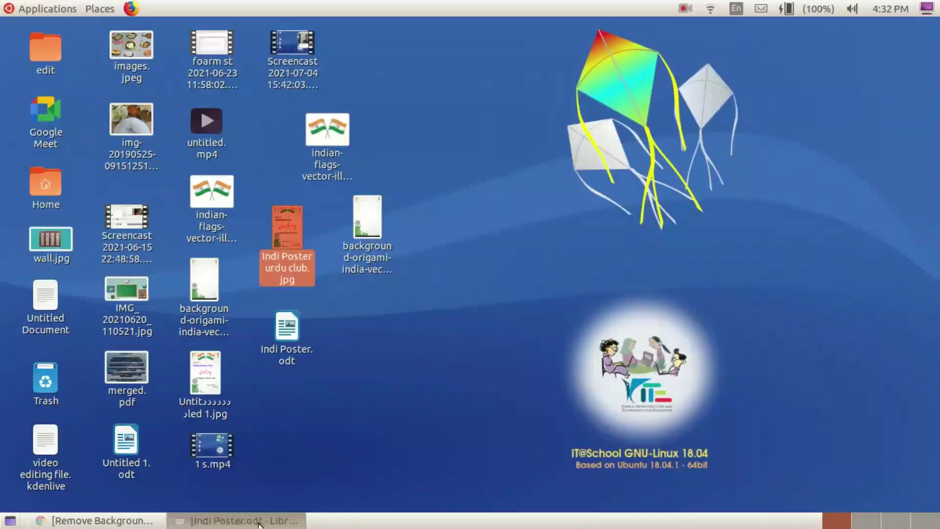
# - Switch back to Indi Poster.odt in Writer and place the text cursor on the August 15 line
pyautogui.click(235, 520)
pyautogui.click(531, 345)
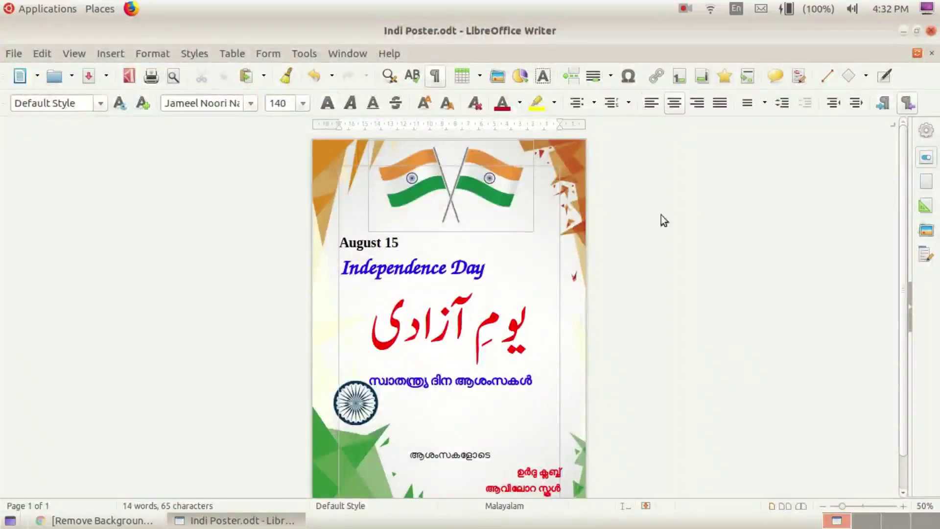
pyautogui.click(729, 10)
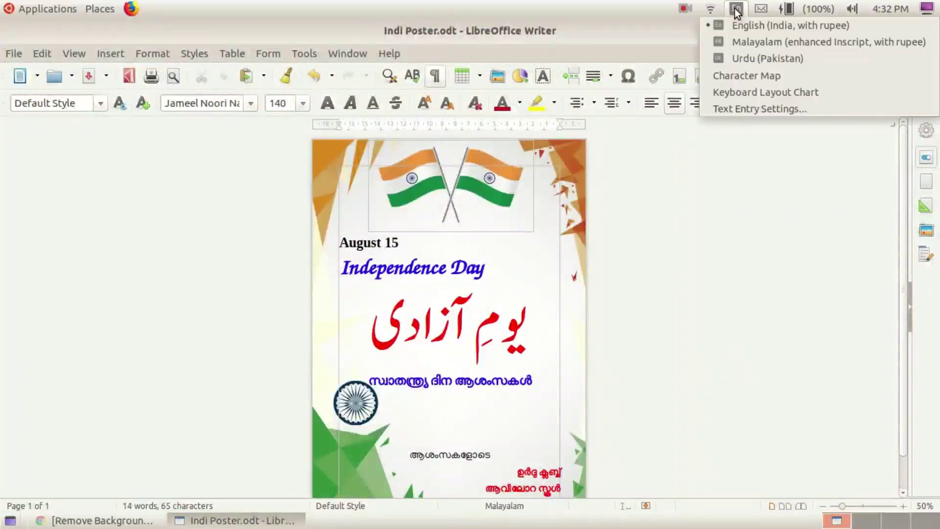
pyautogui.click(744, 75)
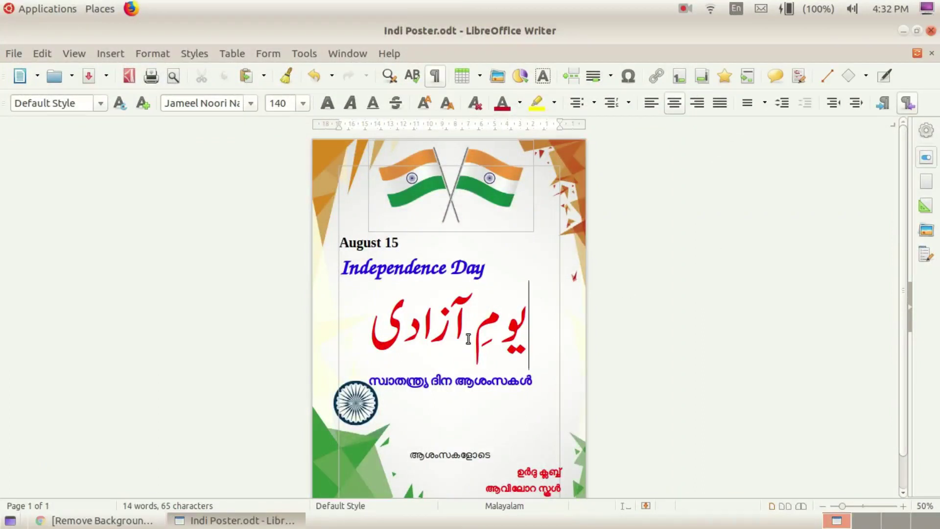
pyautogui.press('Up')
pyautogui.press('Up')
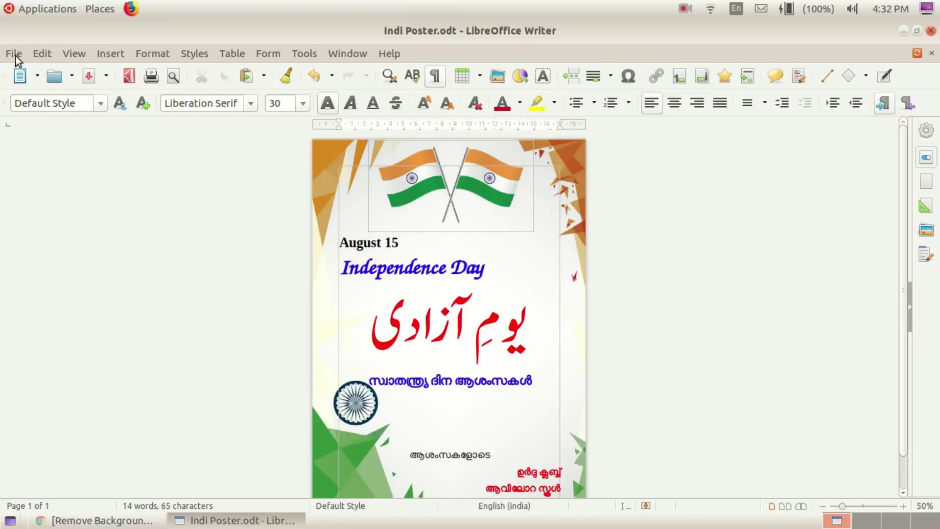
# - Launch the Onboard on-screen keyboard from the Universal Access applications
pyautogui.click(42, 10)
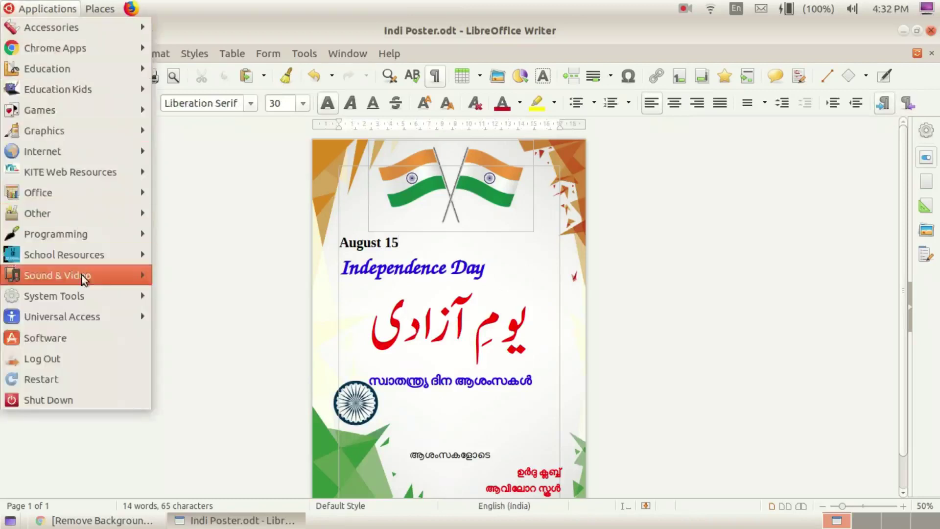
pyautogui.moveTo(101, 319)
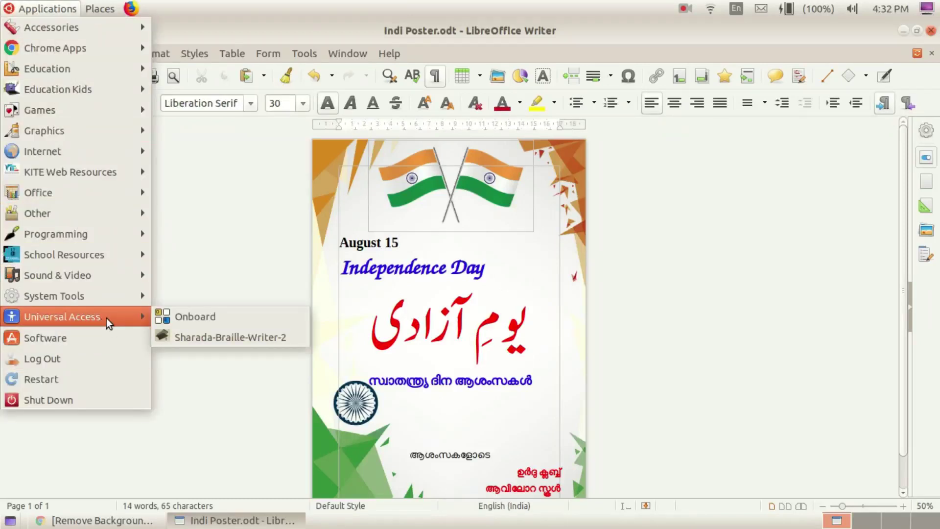
pyautogui.click(195, 316)
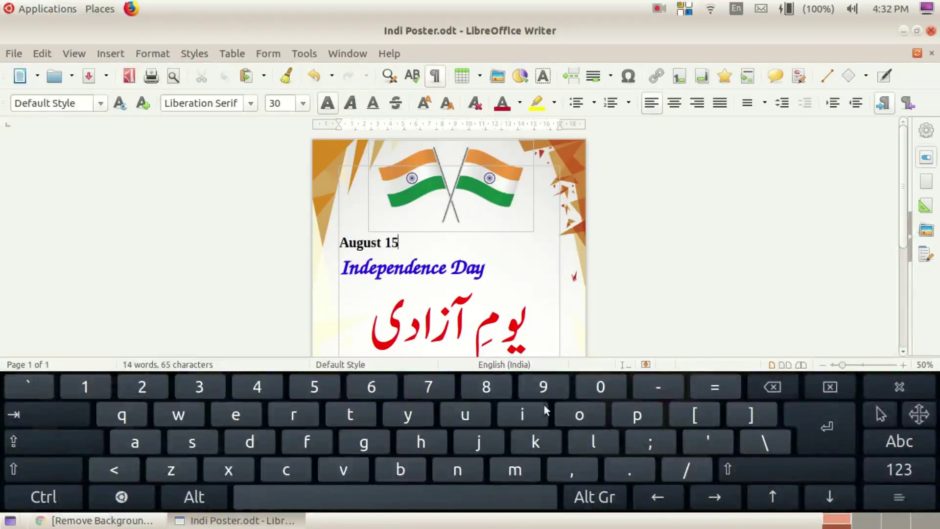
# - Switch the input language to Malayalam (enhanced Inscript, with rupee) to view its layout, and switch it to Urdu (Pakistan)
pyautogui.click(738, 8)
pyautogui.click(759, 43)
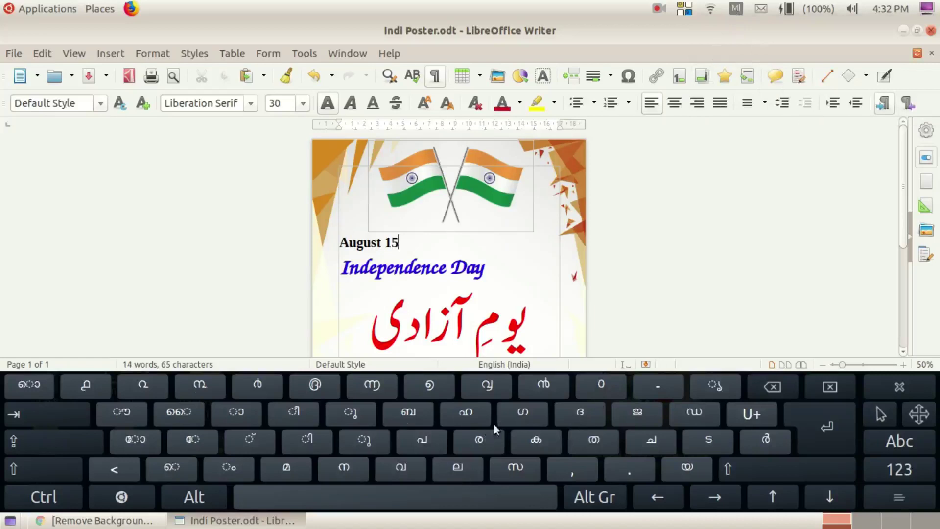
pyautogui.click(738, 10)
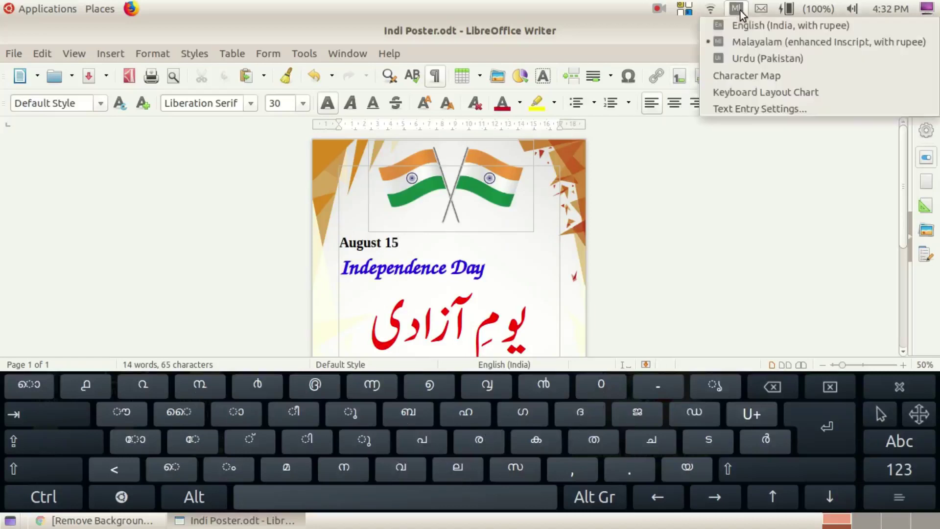
pyautogui.click(754, 60)
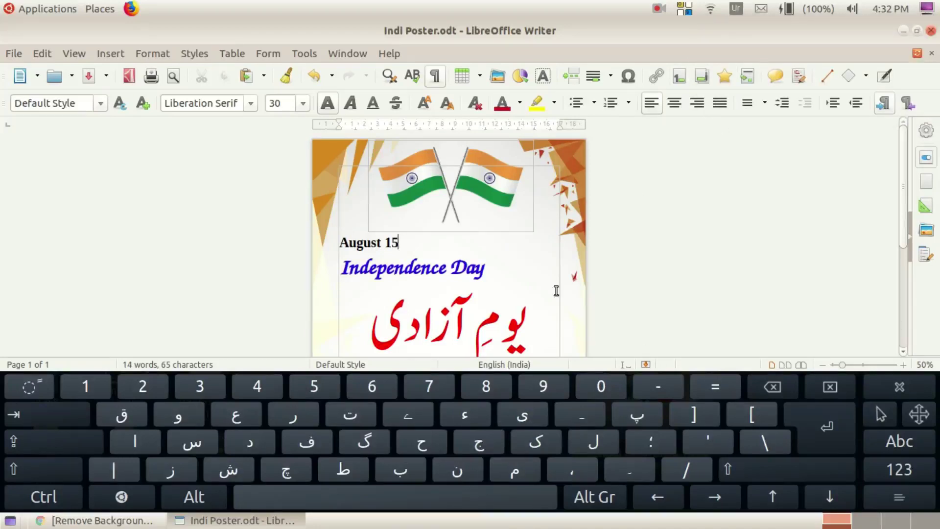
# - Create a new blank Writer document and set the font size to 72
pyautogui.click(643, 230)
pyautogui.hotkey('ctrl', 'n')
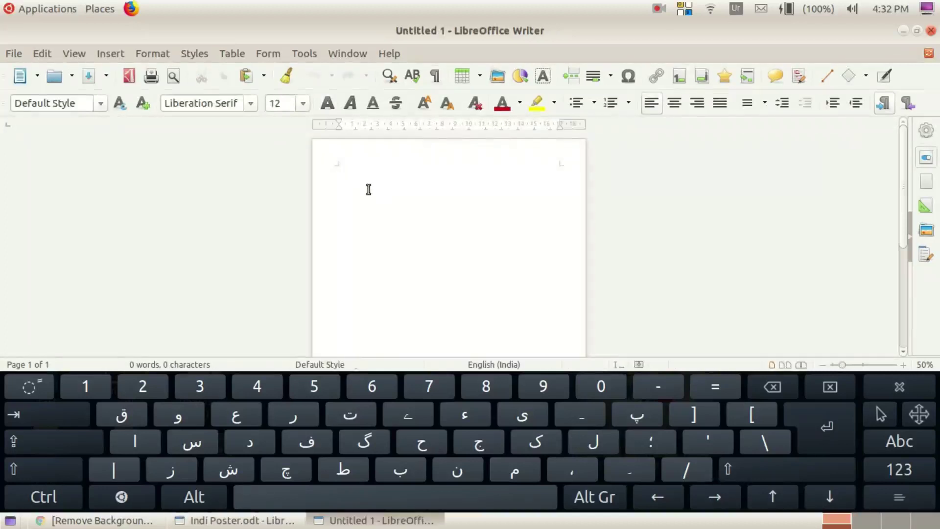
pyautogui.click(303, 103)
pyautogui.scroll(-6, 276, 183)
pyautogui.click(283, 206)
# - Enter the sample letters فسف, select them and set the paragraph direction to right-to-left
pyautogui.write('فسف')
pyautogui.hotkey('shift', 'Home')
pyautogui.press('End')
pyautogui.doubleClick(385, 185)
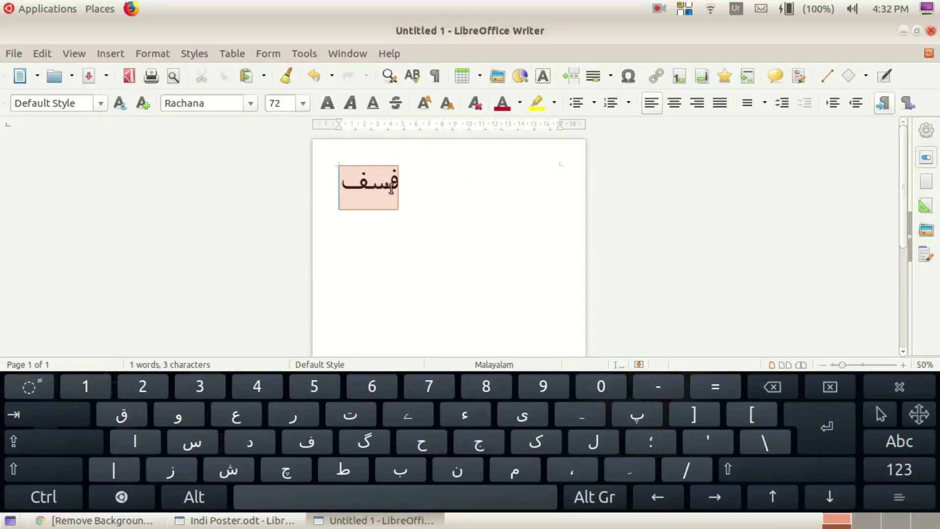
pyautogui.click(906, 106)
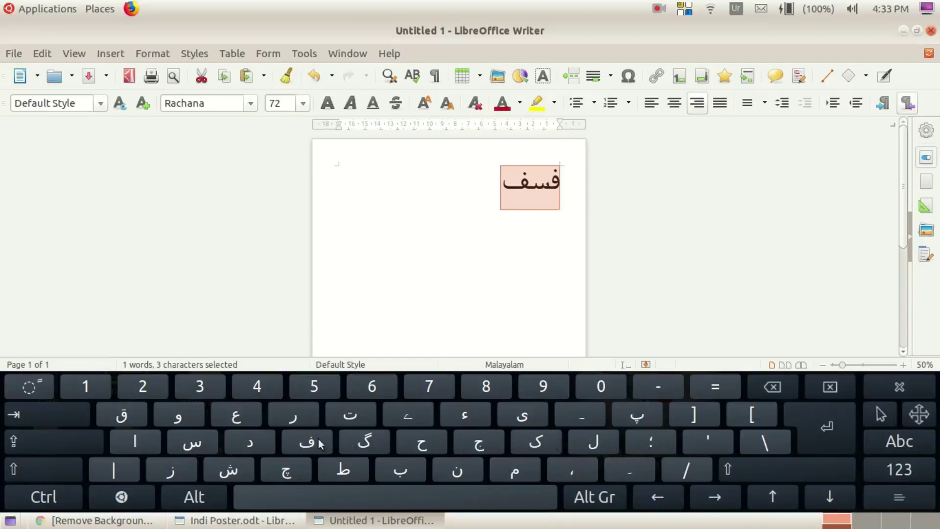
# - Replace the selected letters with the Urdu word یومِ, including the zer mark, using the on-screen keyboard
pyautogui.click(525, 420)
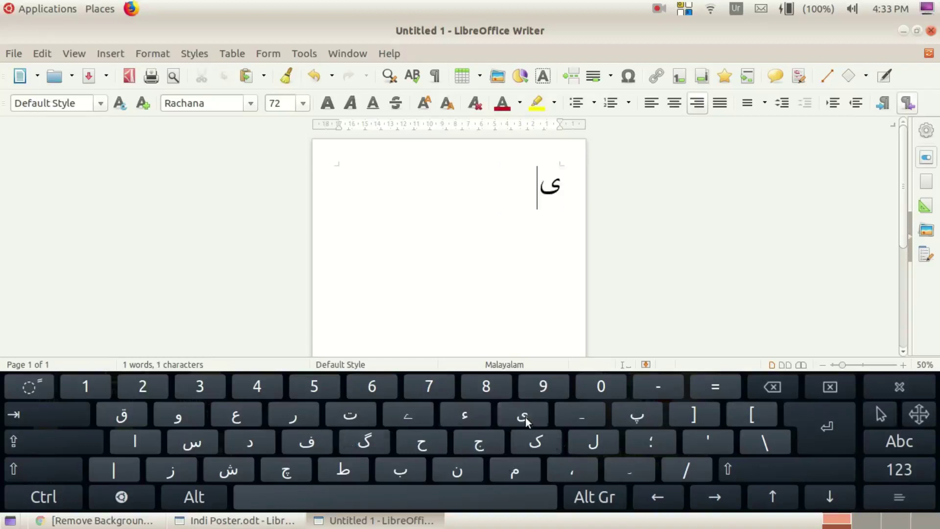
pyautogui.click(184, 419)
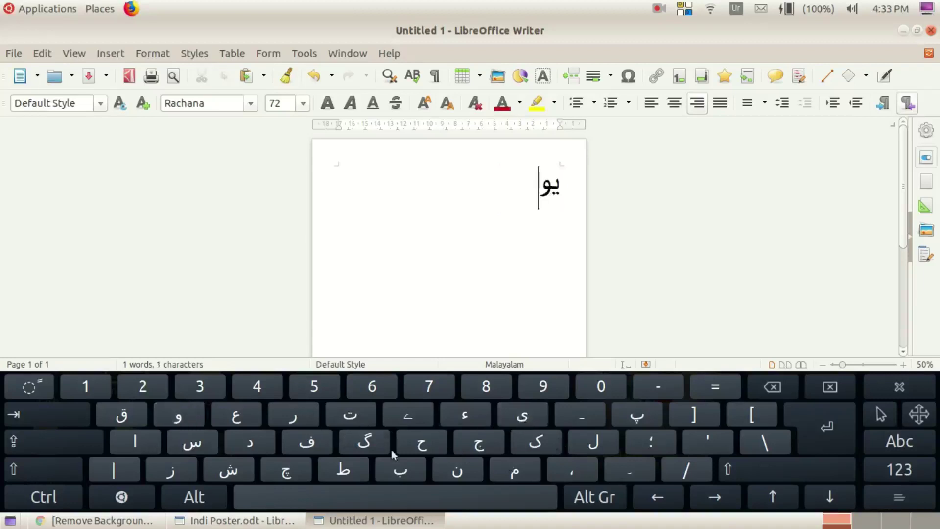
pyautogui.click(515, 475)
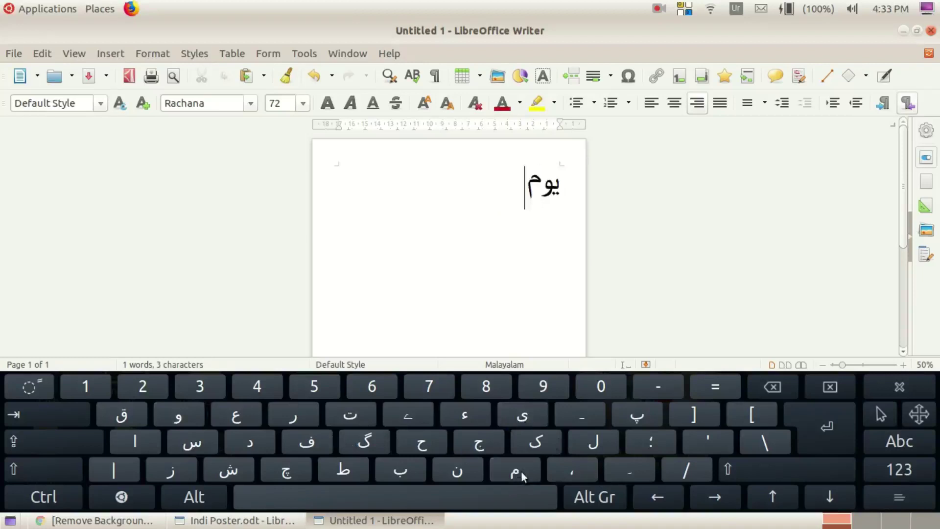
pyautogui.click(31, 468)
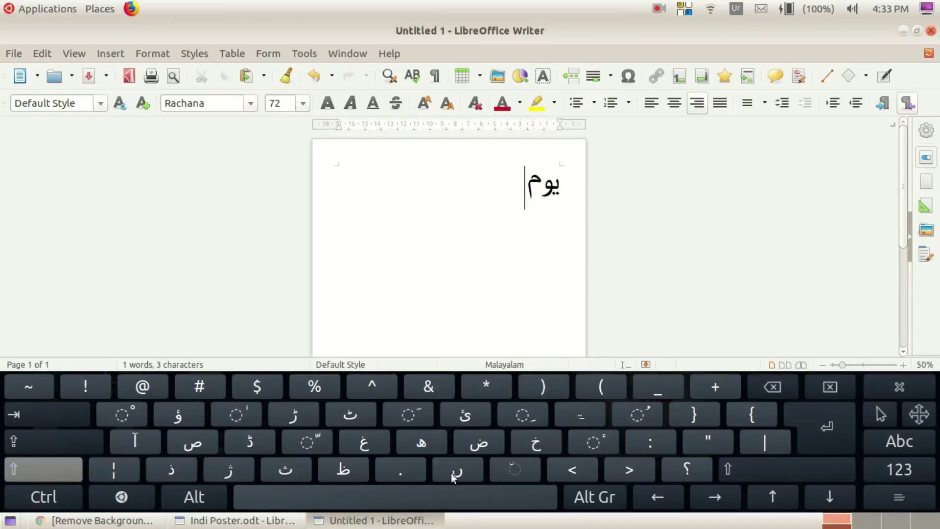
pyautogui.click(522, 415)
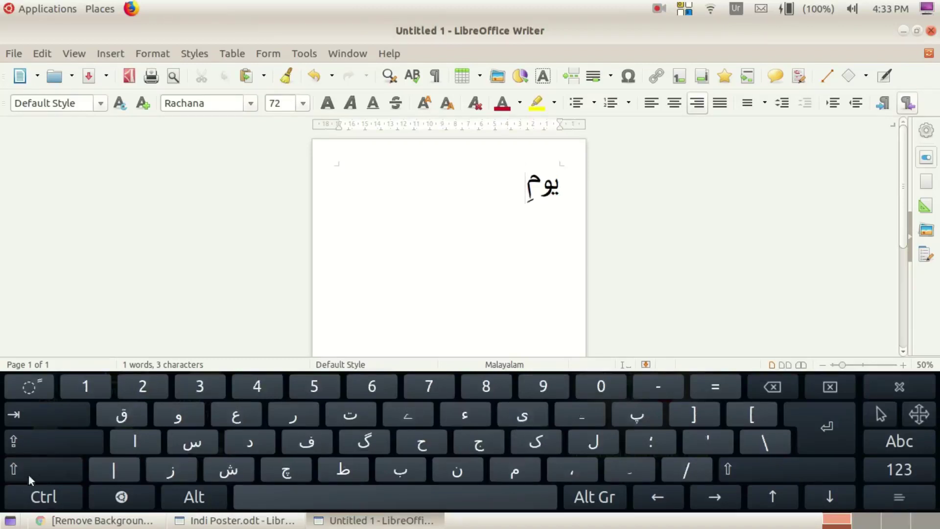
# - Add a space and the Urdu word آزادی after یومِ with the on-screen keyboard
pyautogui.click(44, 469)
pyautogui.click(341, 504)
pyautogui.click(34, 470)
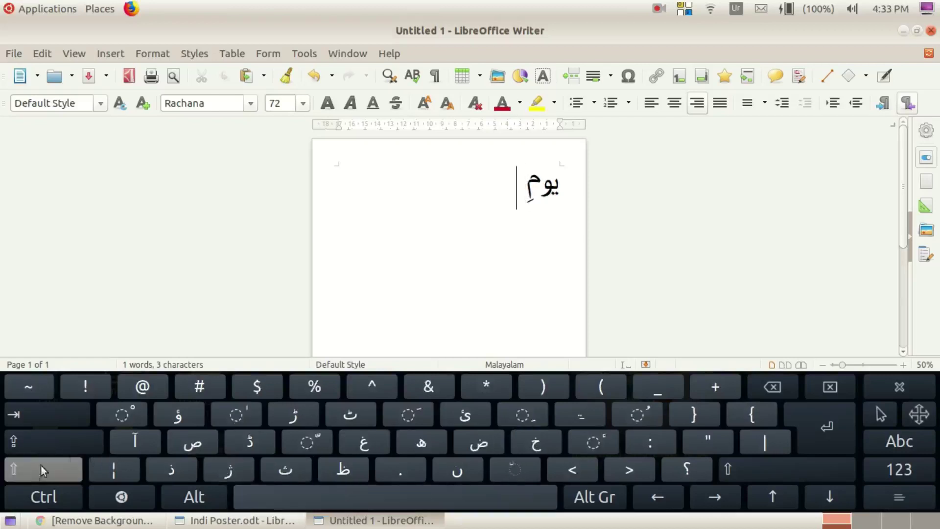
pyautogui.click(138, 443)
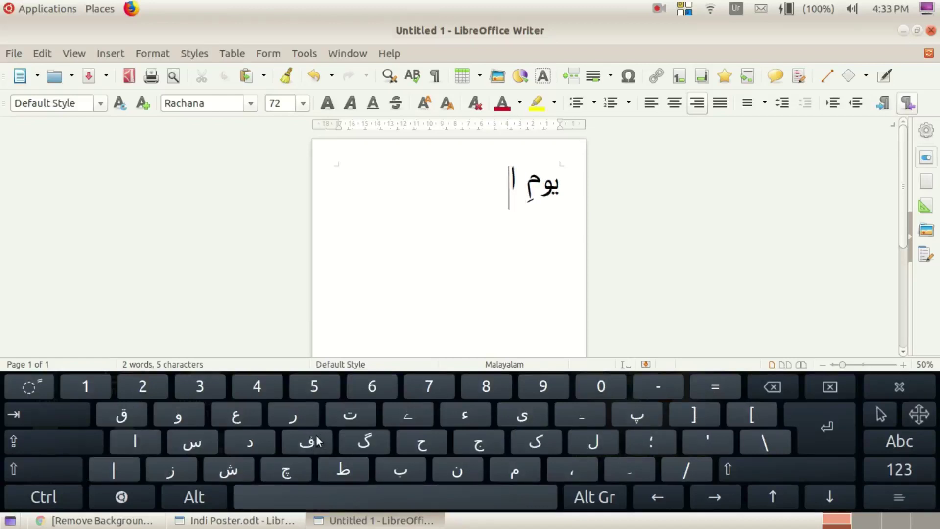
pyautogui.click(171, 471)
pyautogui.click(137, 444)
pyautogui.click(236, 443)
pyautogui.click(521, 417)
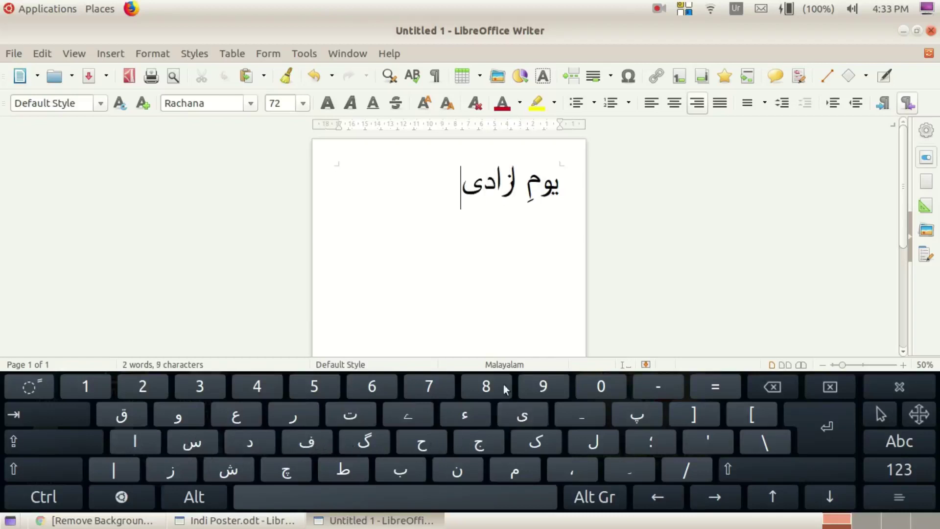
# - Select the whole Urdu phrase, change its font to the Jameel Noori typeface and deselect it
pyautogui.moveTo(466, 191); pyautogui.dragTo(561, 187)
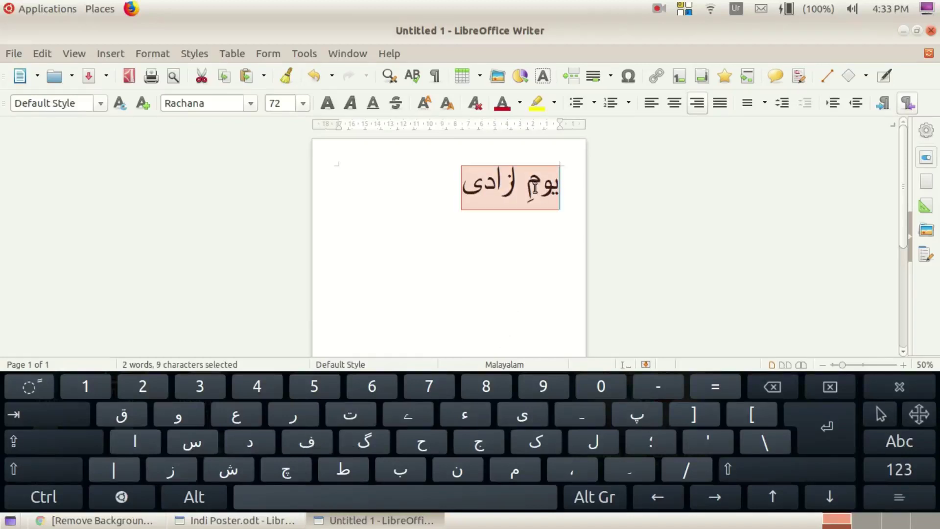
pyautogui.click(250, 103)
pyautogui.click(237, 182)
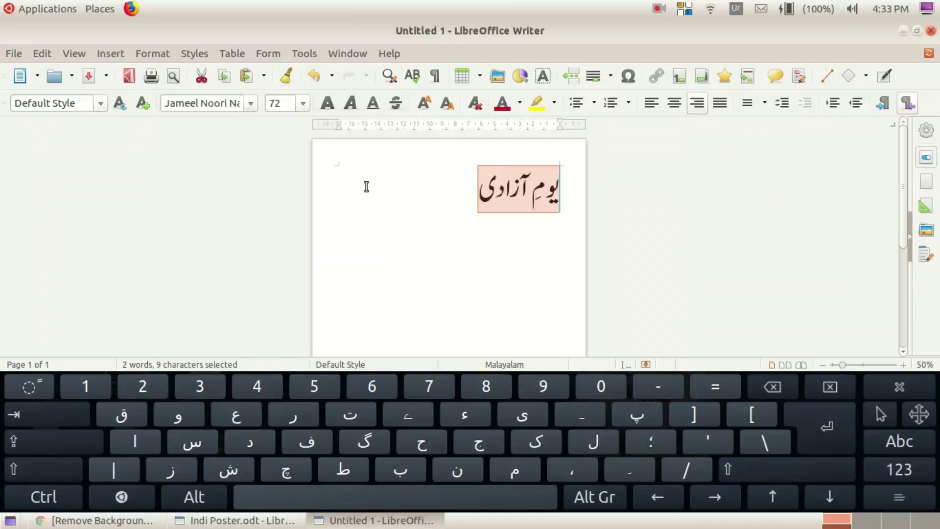
pyautogui.click(483, 198)
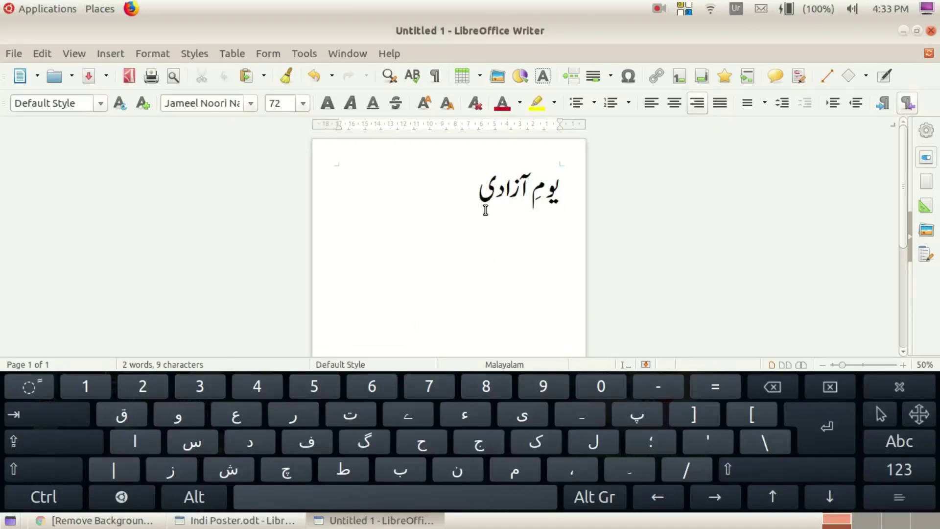
# - Start a new line below the Urdu phrase and switch the keyboard layout to Malayalam (enhanced Inscript, with rupee)
pyautogui.press('Return')
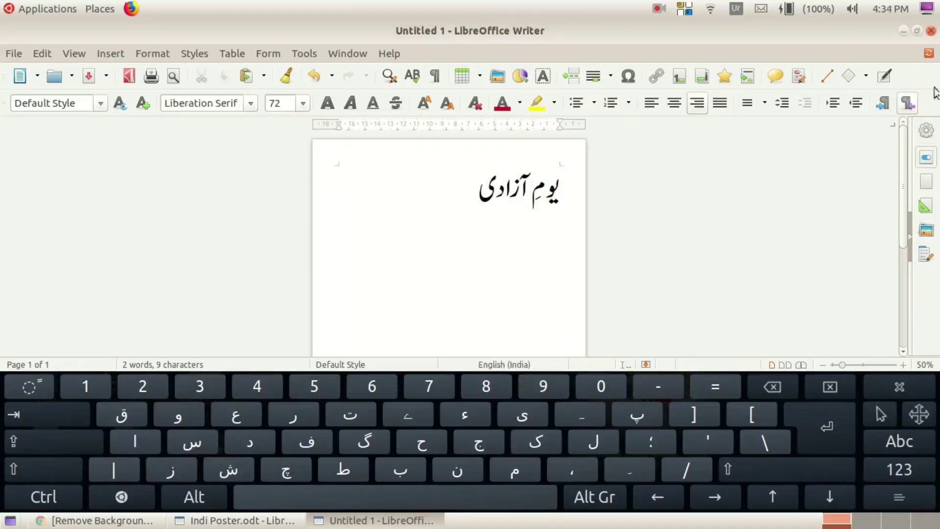
pyautogui.click(737, 9)
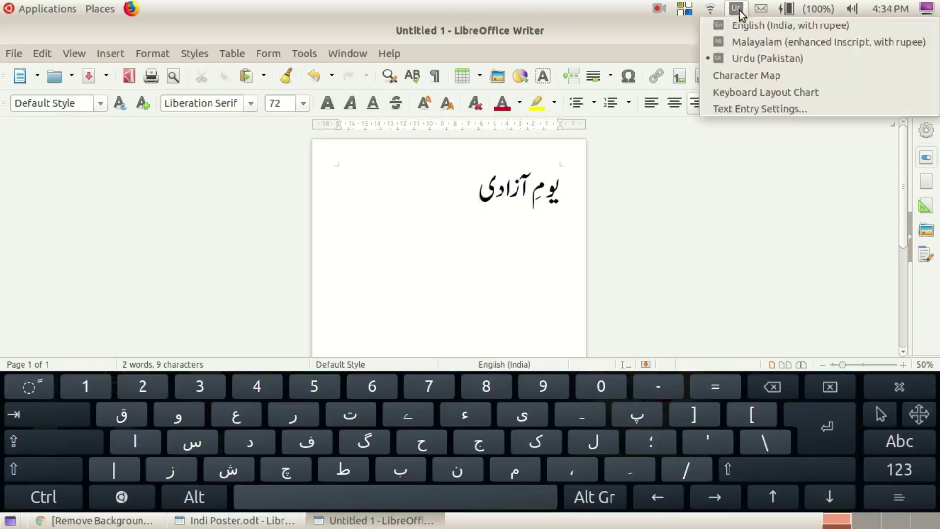
pyautogui.click(762, 38)
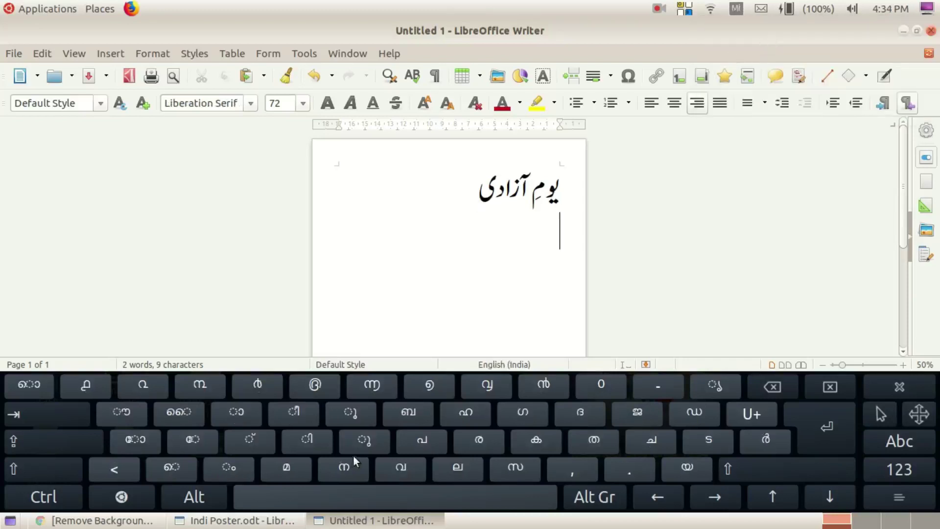
# - Enter the Malayalam letters സ്വാത on the second line with the on-screen keyboard, then close the keyboard
pyautogui.click(515, 470)
pyautogui.click(252, 441)
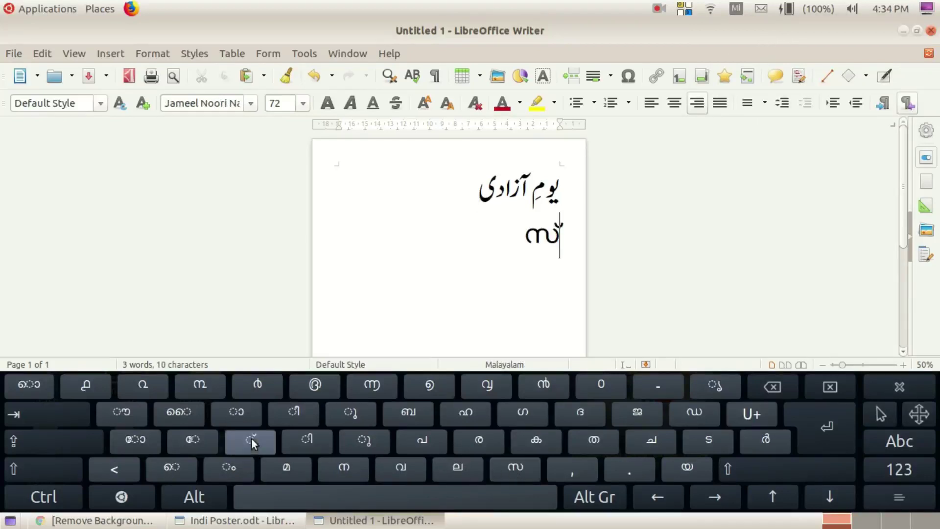
pyautogui.click(403, 470)
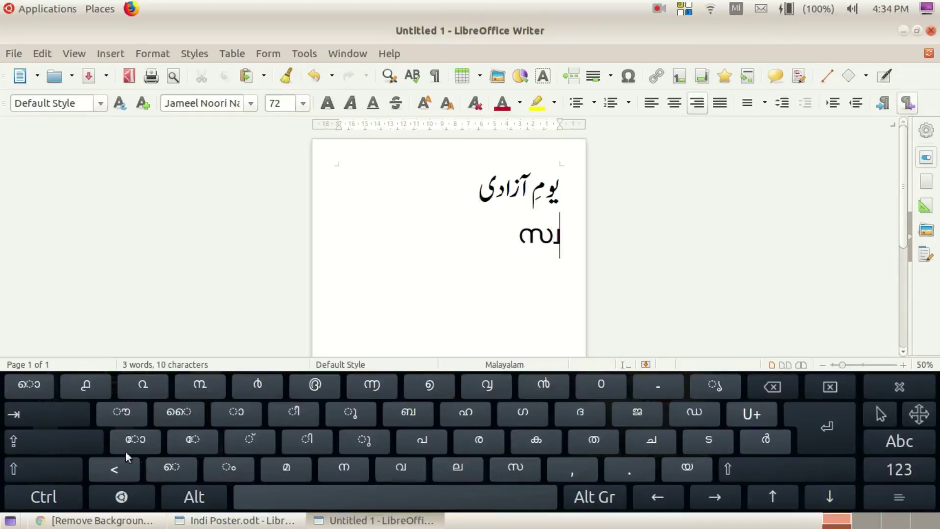
pyautogui.click(236, 416)
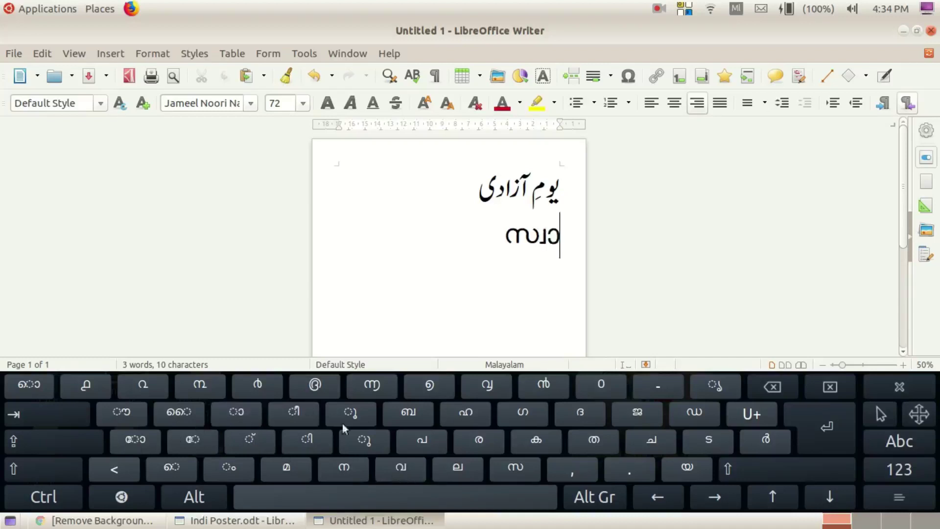
pyautogui.click(593, 442)
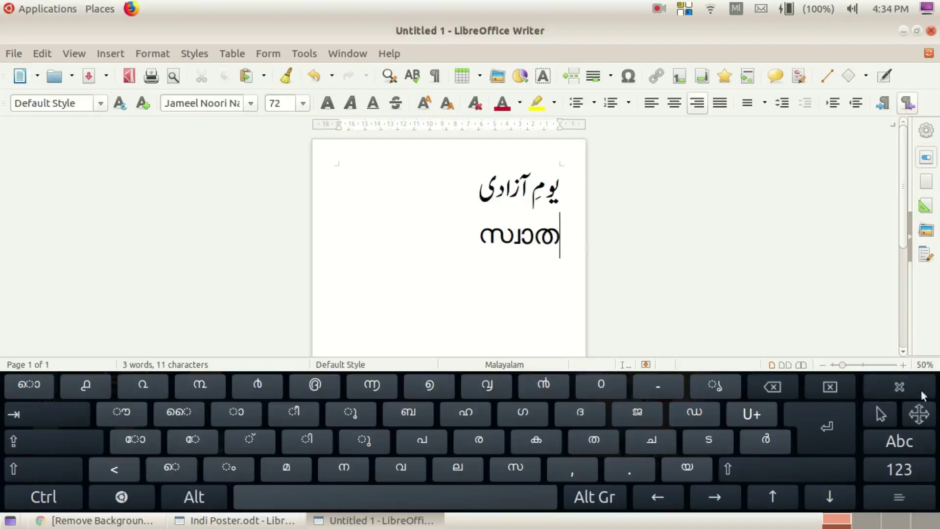
pyautogui.click(899, 387)
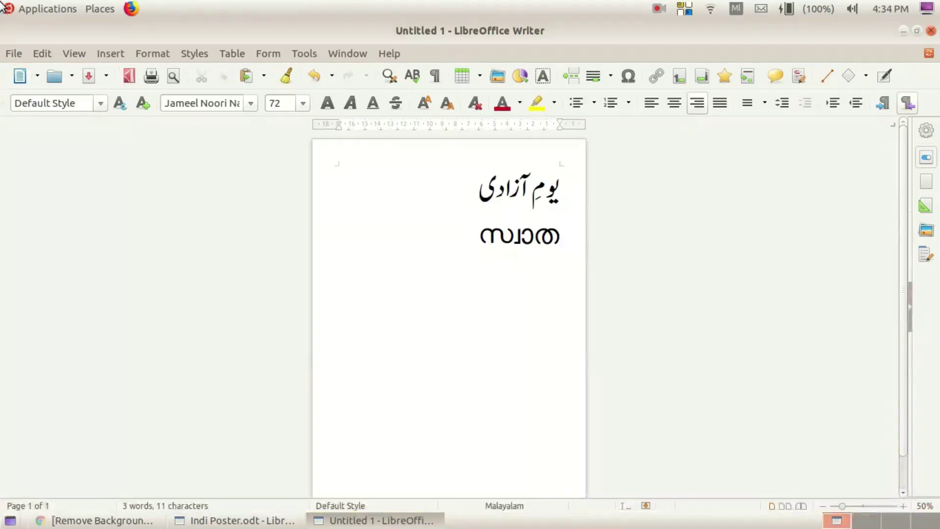
pyautogui.click(47, 8)
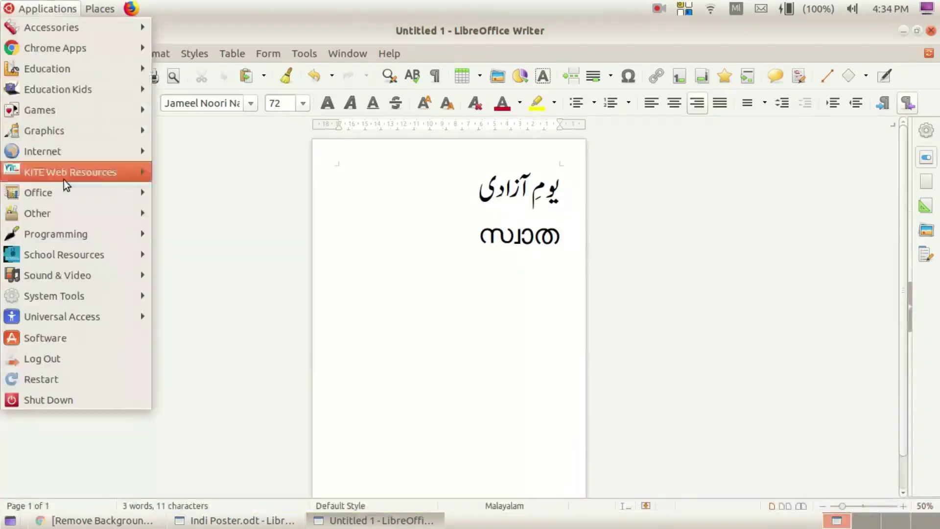
pyautogui.moveTo(117, 318)
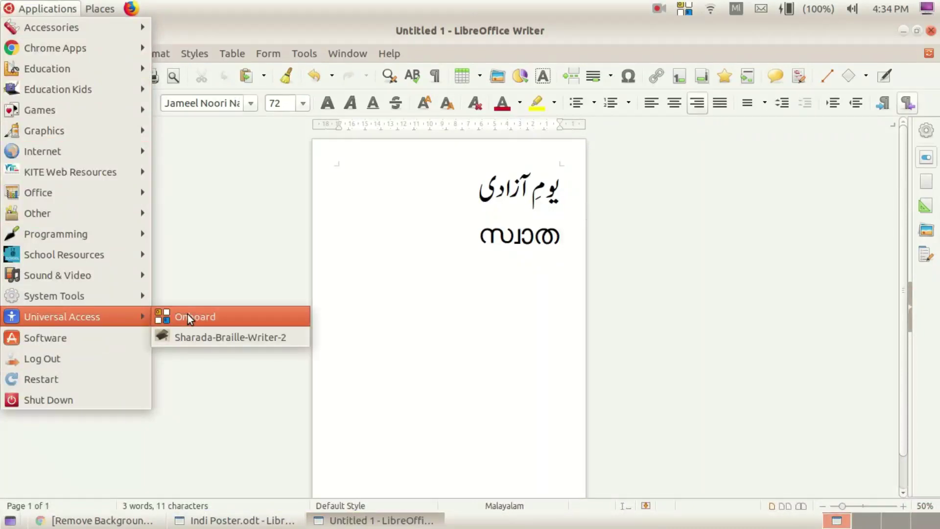
pyautogui.click(503, 307)
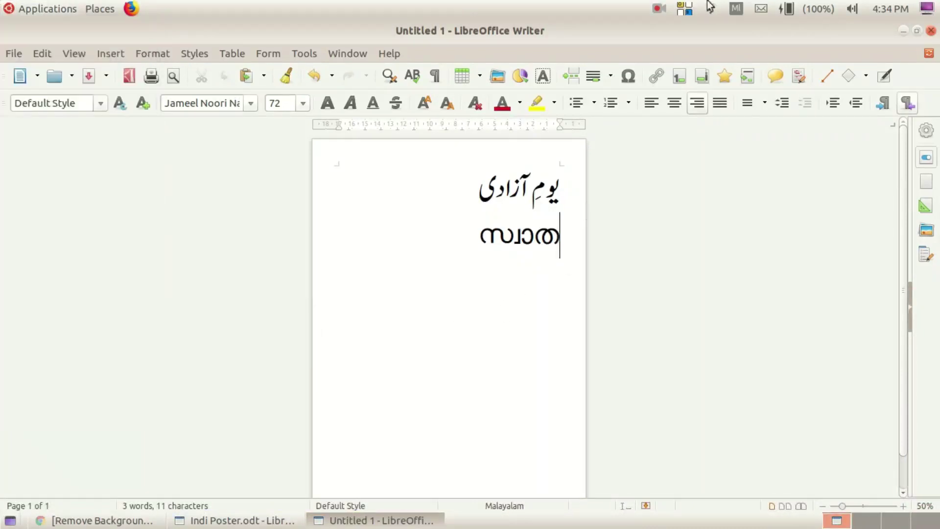
pyautogui.click(739, 9)
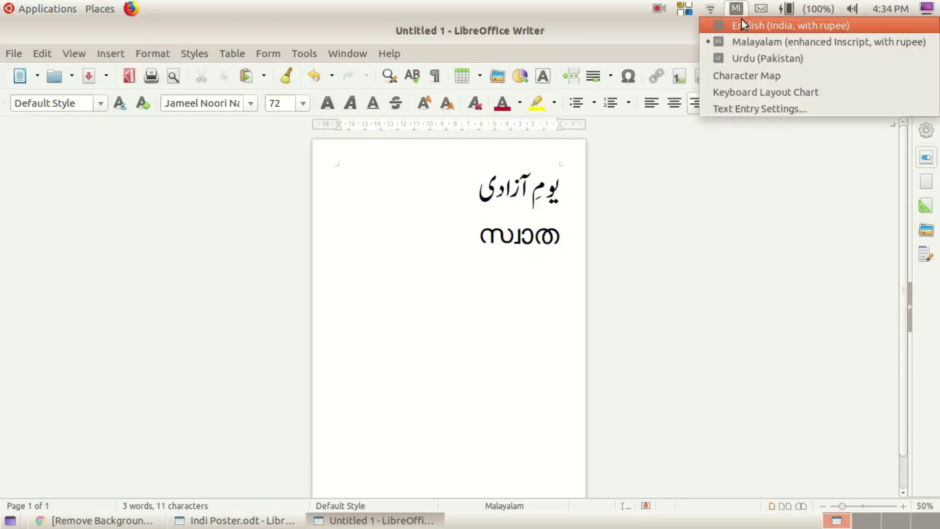
pyautogui.click(548, 302)
pyautogui.press('Home')
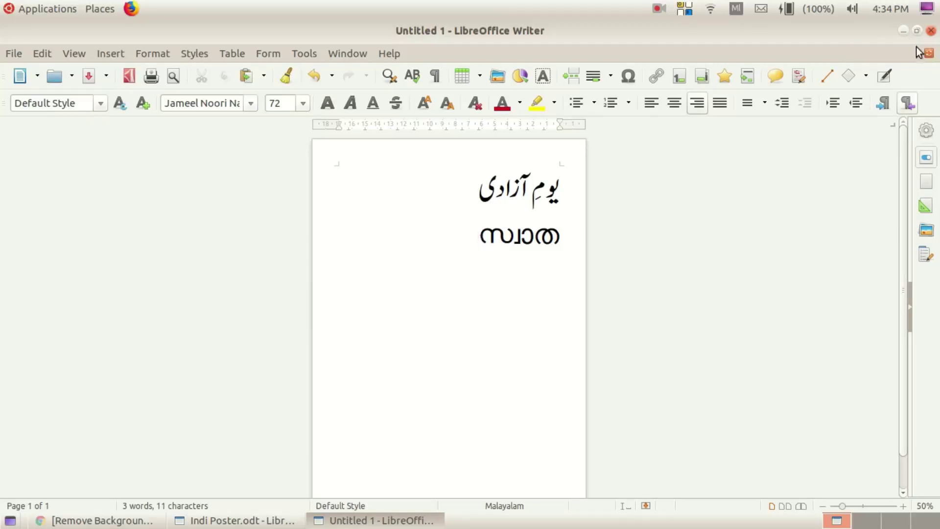
pyautogui.click(658, 9)
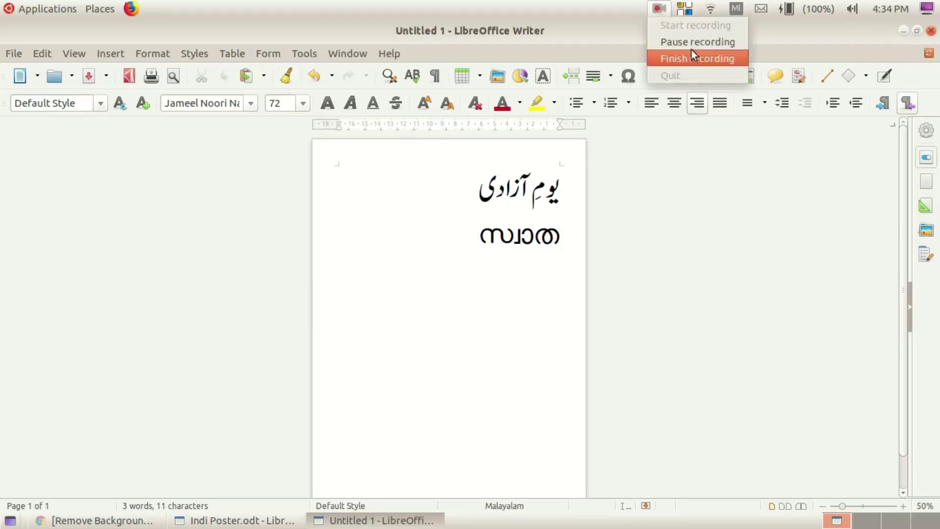